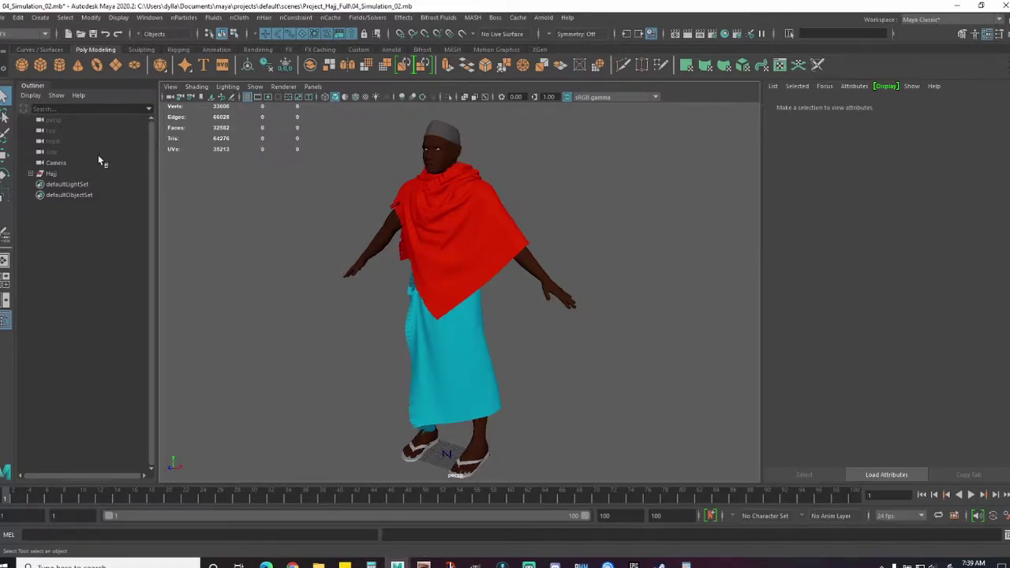
Step: Expand the Hajj group and its nucleus_grp, and disable the nucleus1 solver
left_click(30, 173)
left_click(36, 195)
left_click(71, 205)
left_click(853, 163)
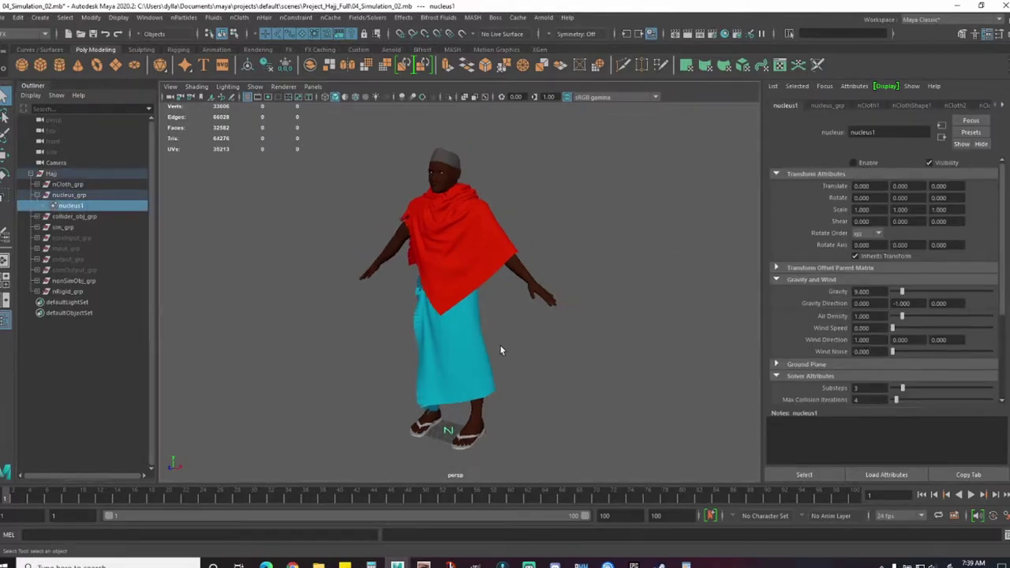
Step: Play the character animation with the solver off, stop it, and return to frame 1
key("alt+v")
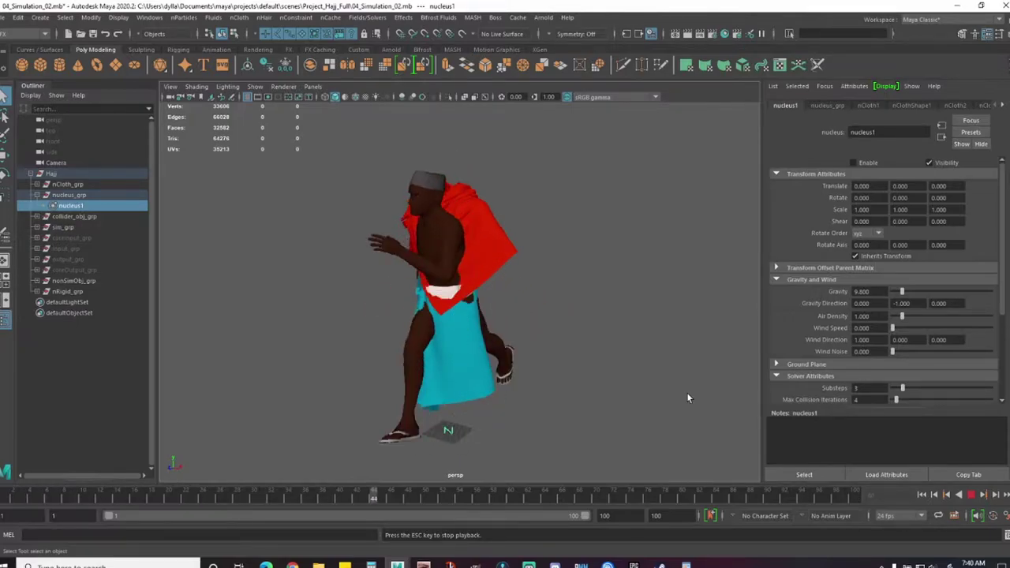
left_click(972, 494)
left_click(922, 494)
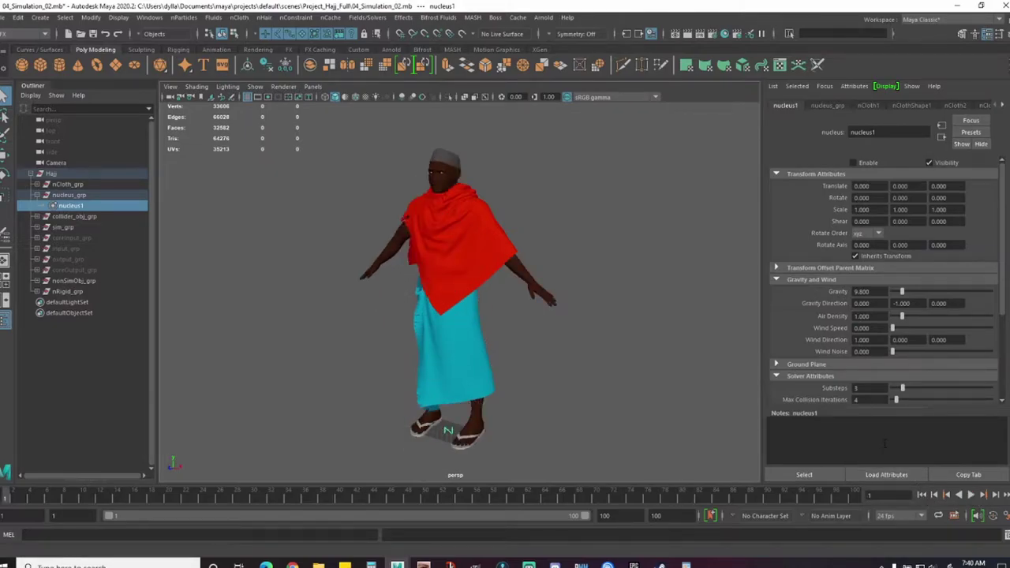
Step: Examine the nCloth attributes of the red upper garment and the cyan lower garment, including the collision settings, and clear the selection
left_click(495, 290)
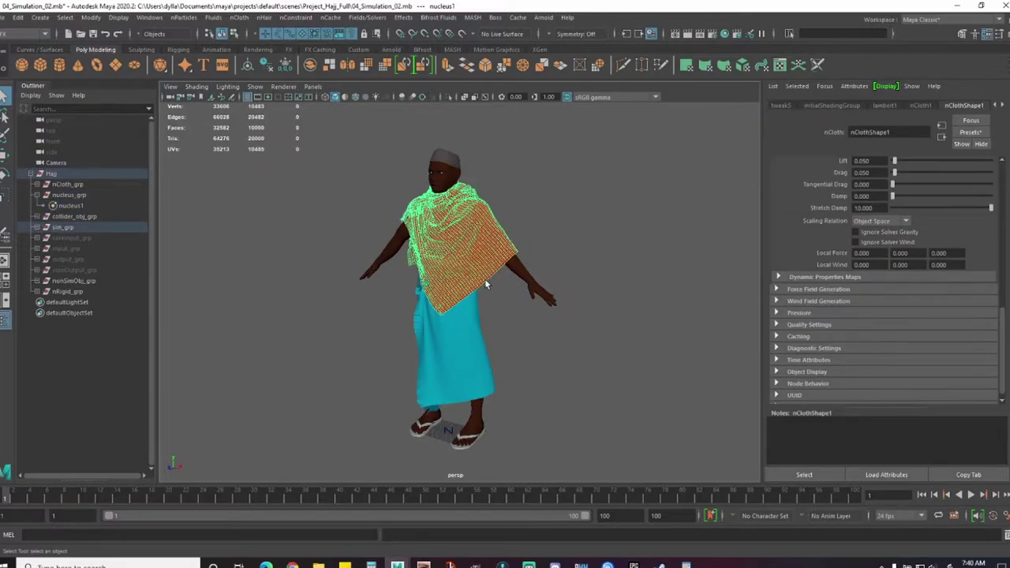
left_click(482, 323)
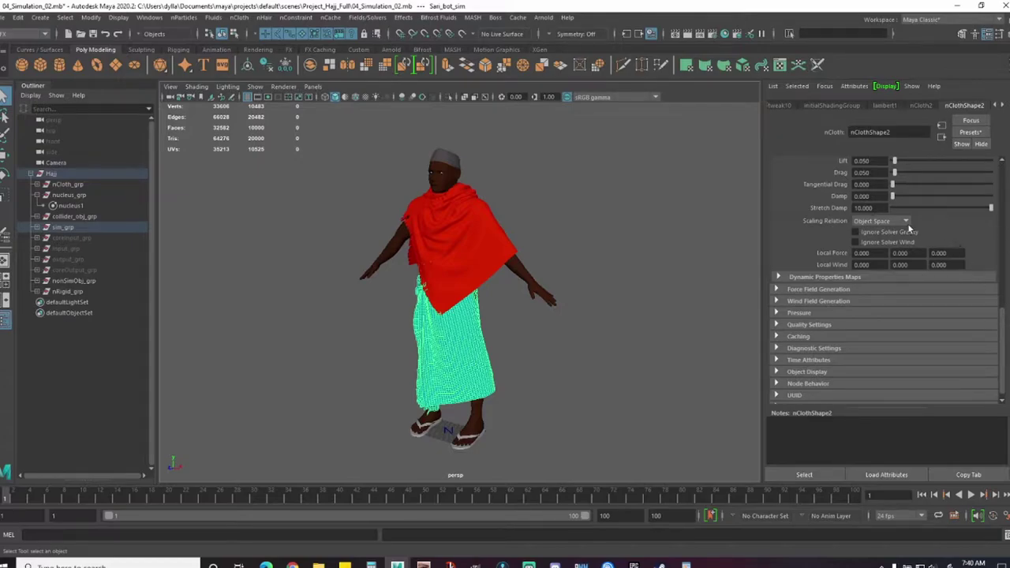
left_click(490, 271)
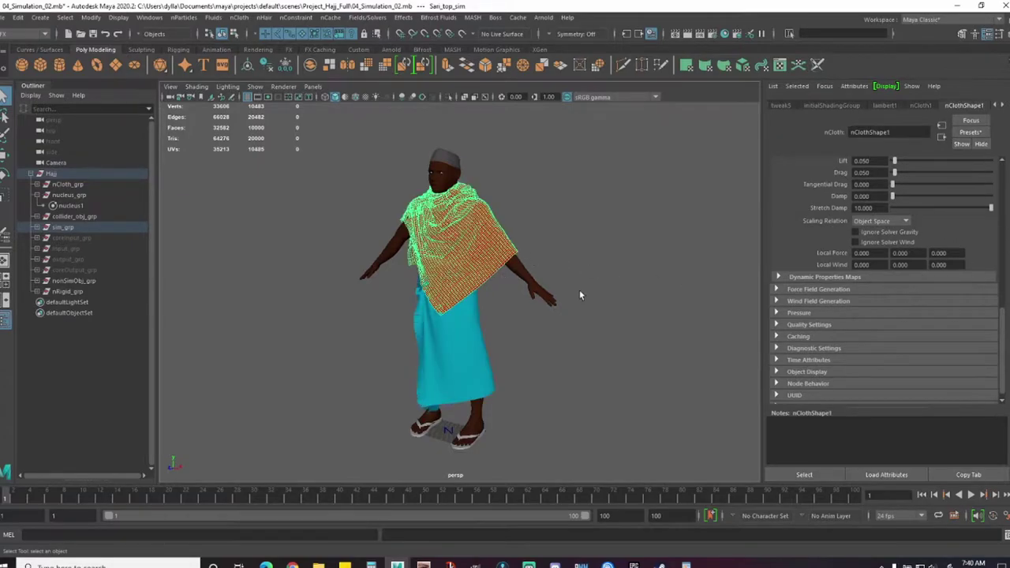
left_click_drag(1004, 341, 1004, 191)
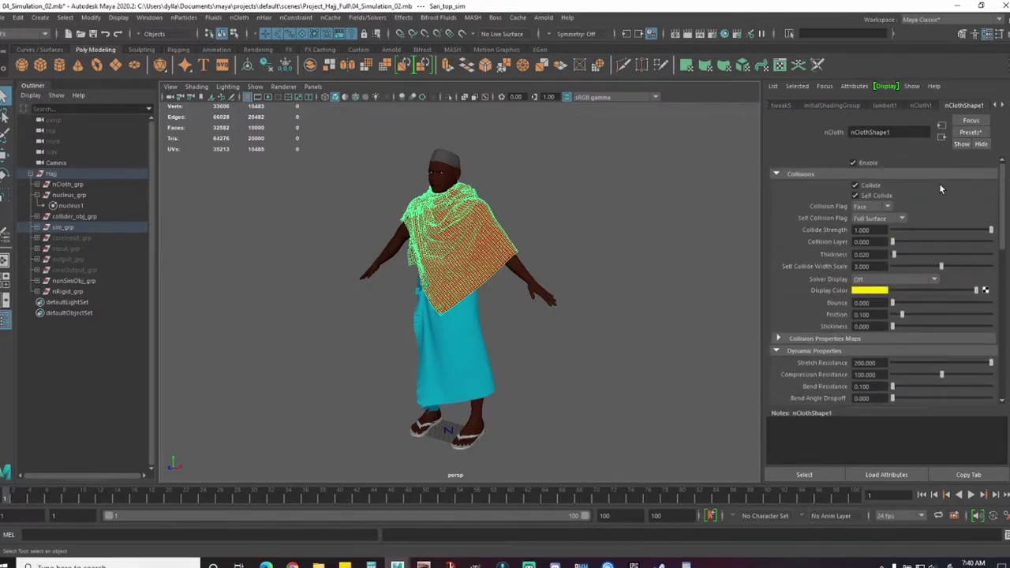
left_click(640, 270)
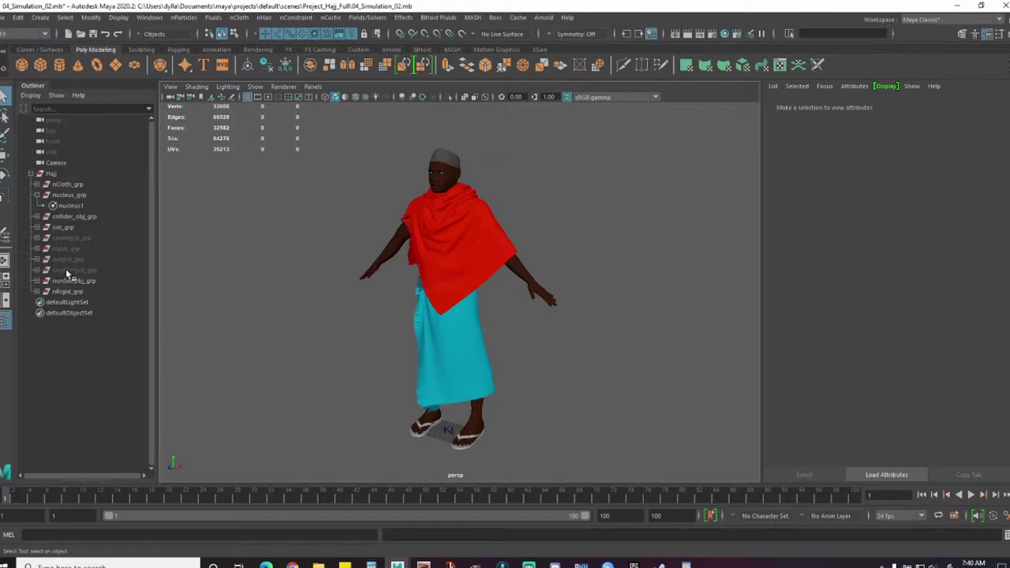
Step: Hide sim_grp and show coreInput_grp in its place
left_click(71, 238)
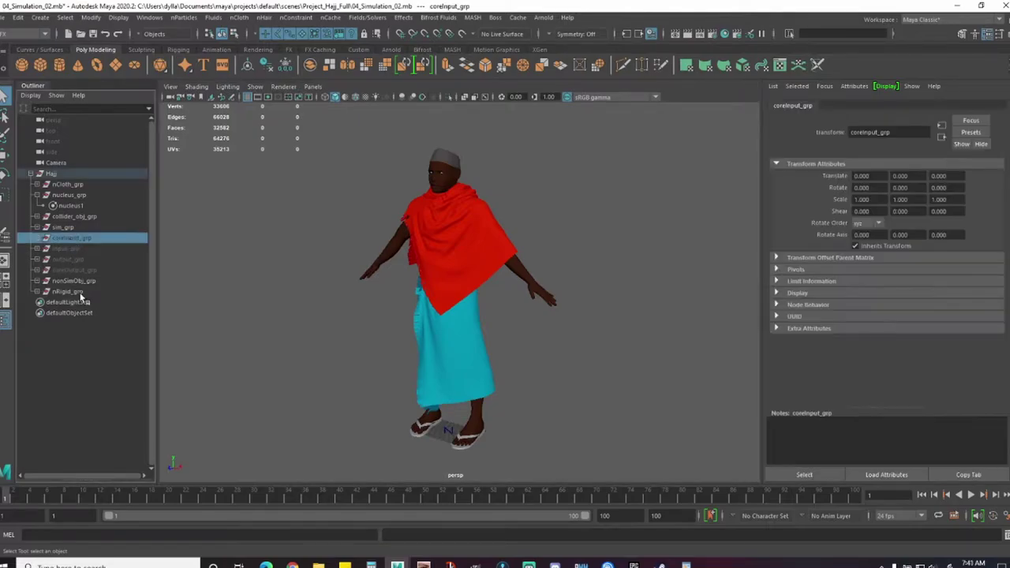
left_click(83, 227)
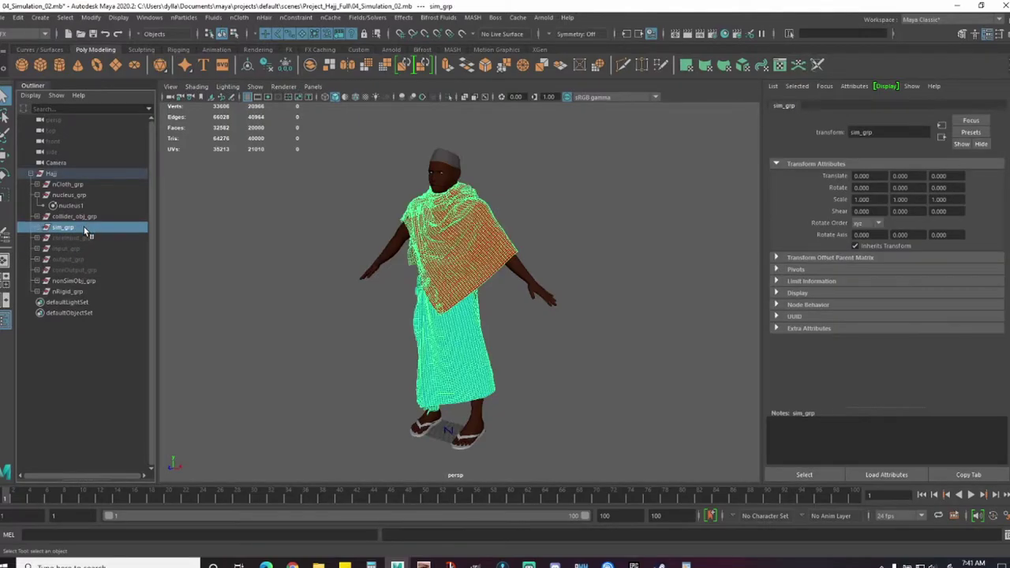
key("h")
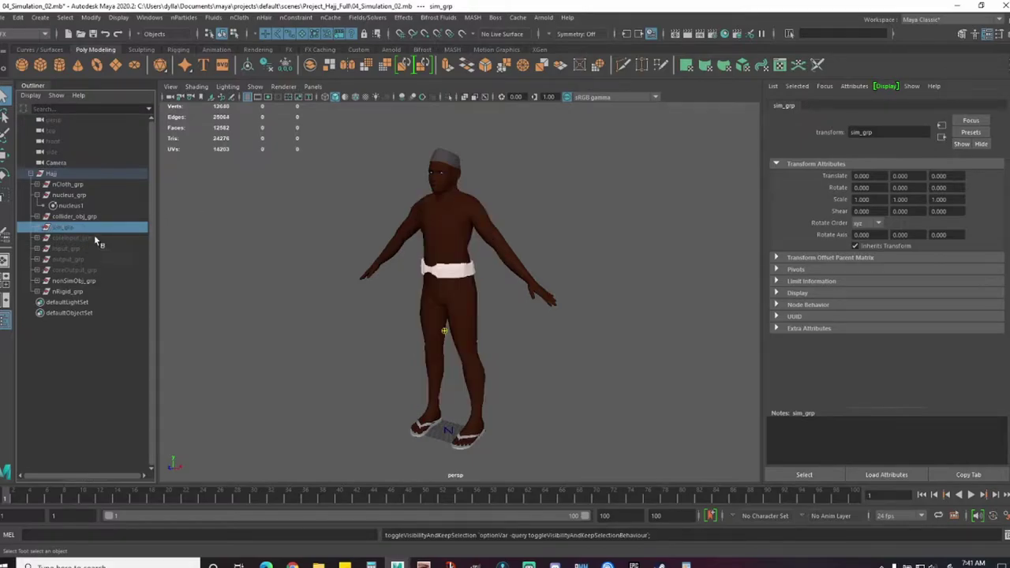
left_click(95, 237)
key("h")
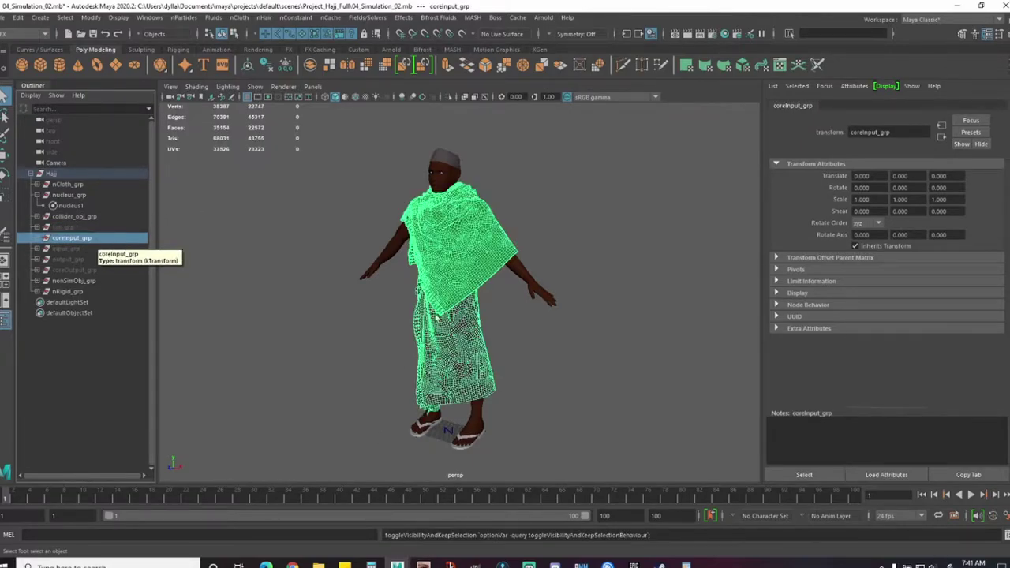
Step: Inspect the Sari_topShapeCache1 cache node of Sari_top_CoreInput, and play the cached animation, stopping at frame 47
left_click(475, 294)
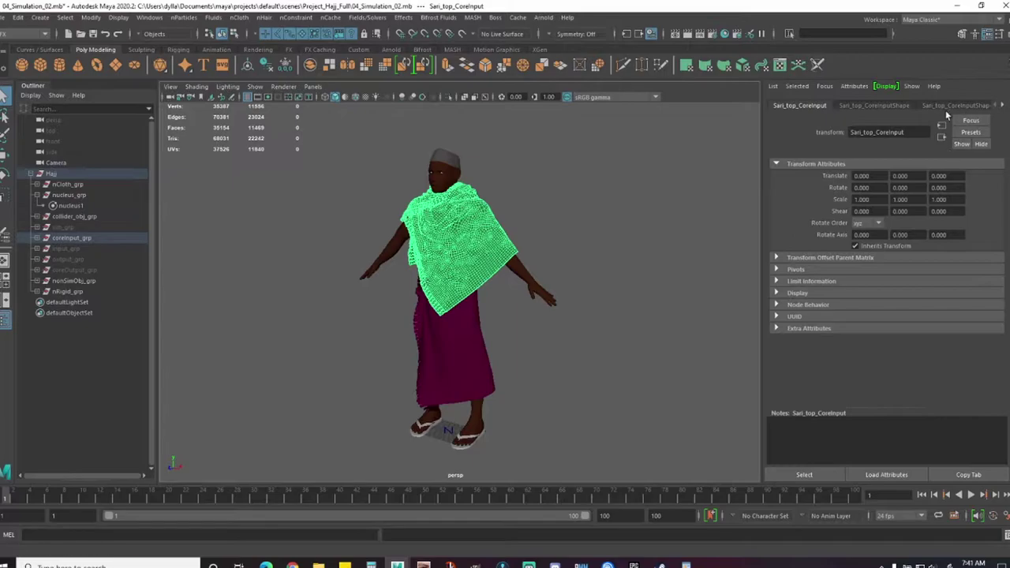
left_click(1000, 105)
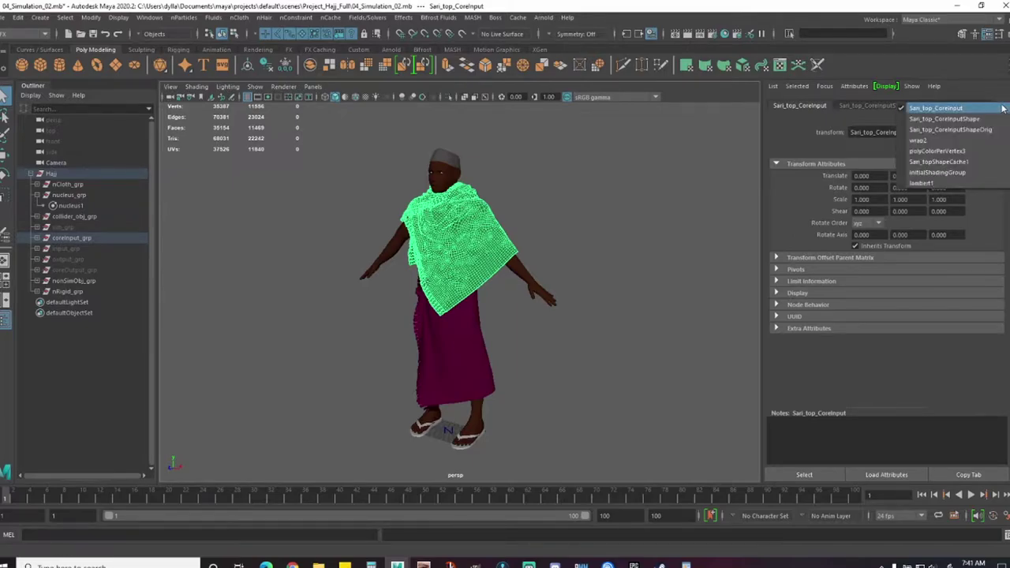
left_click(973, 161)
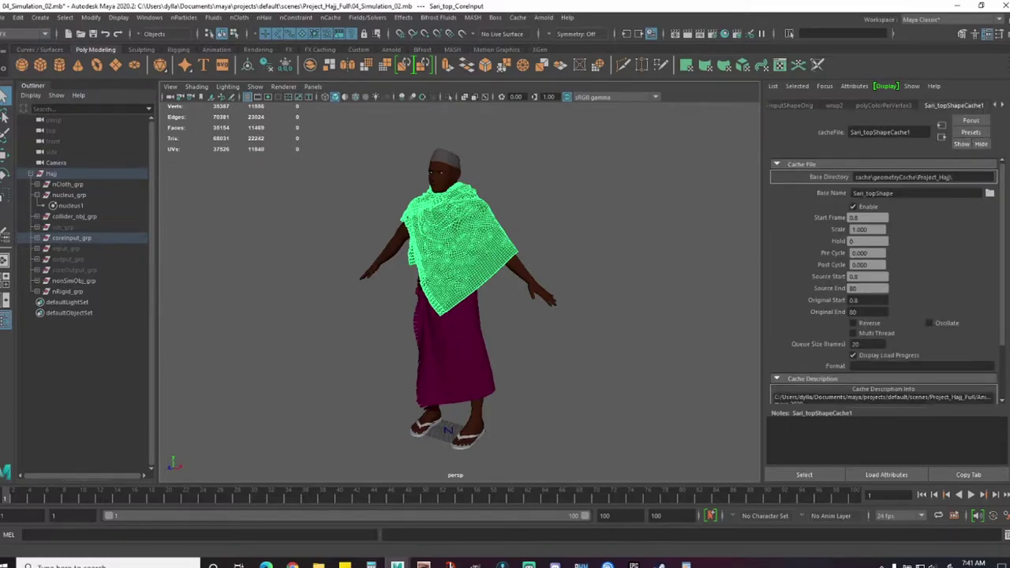
left_click(971, 494)
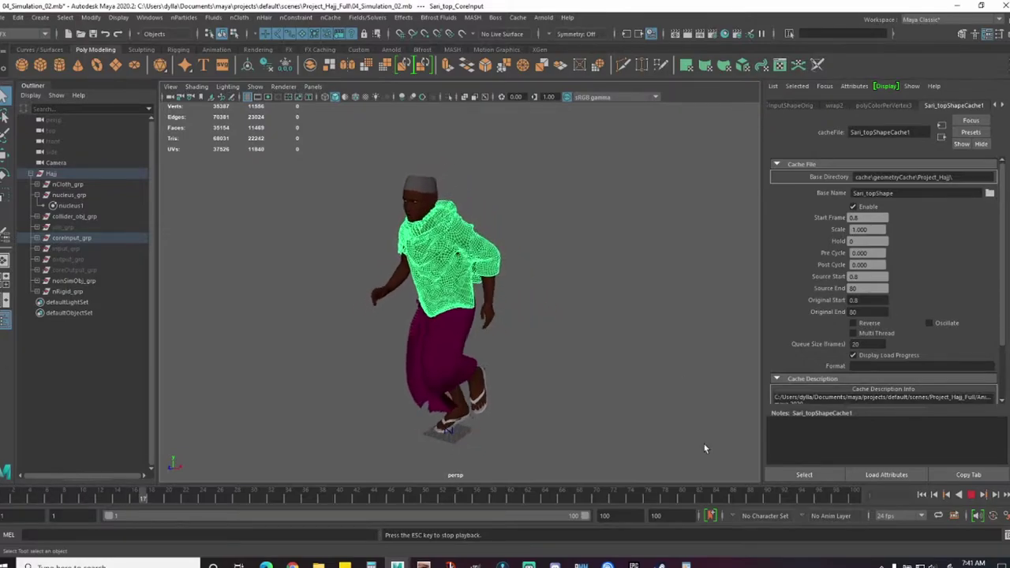
left_click(971, 497)
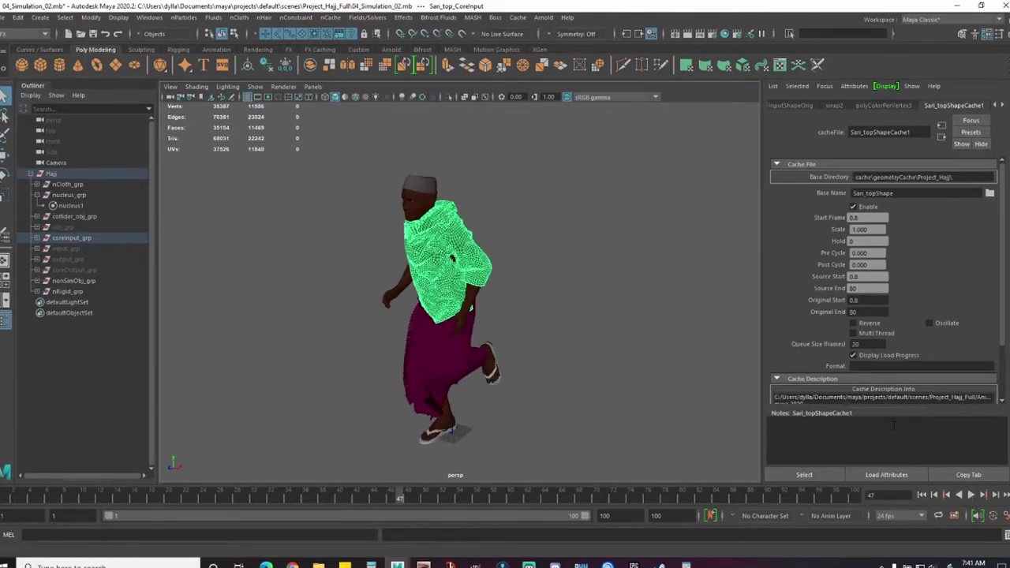
Step: Examine the drape of the green upper garment around the neck and arm at frame 47
left_click(607, 274)
scroll(430, 328, "up", 5)
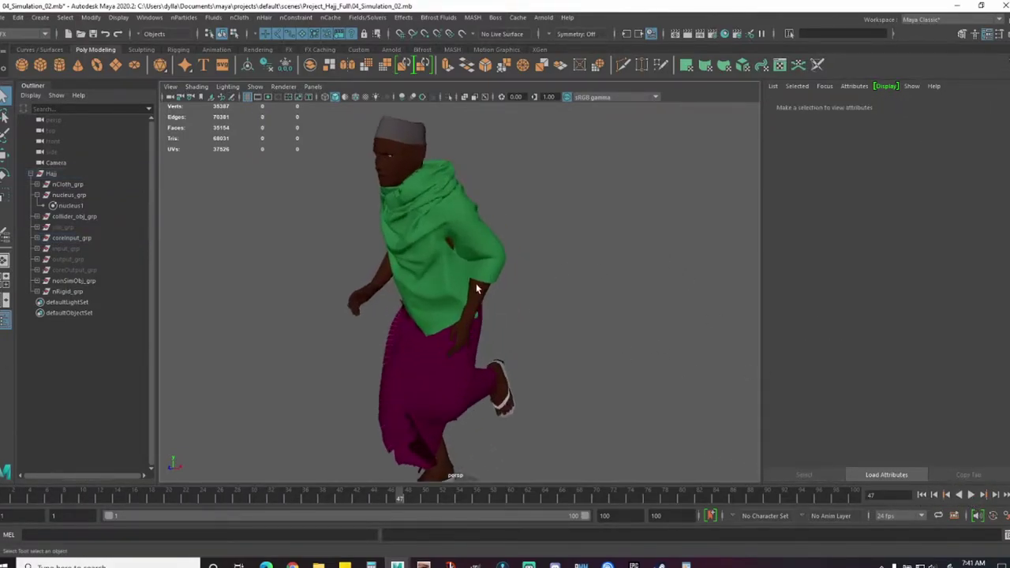
scroll(552, 248, "up", 4)
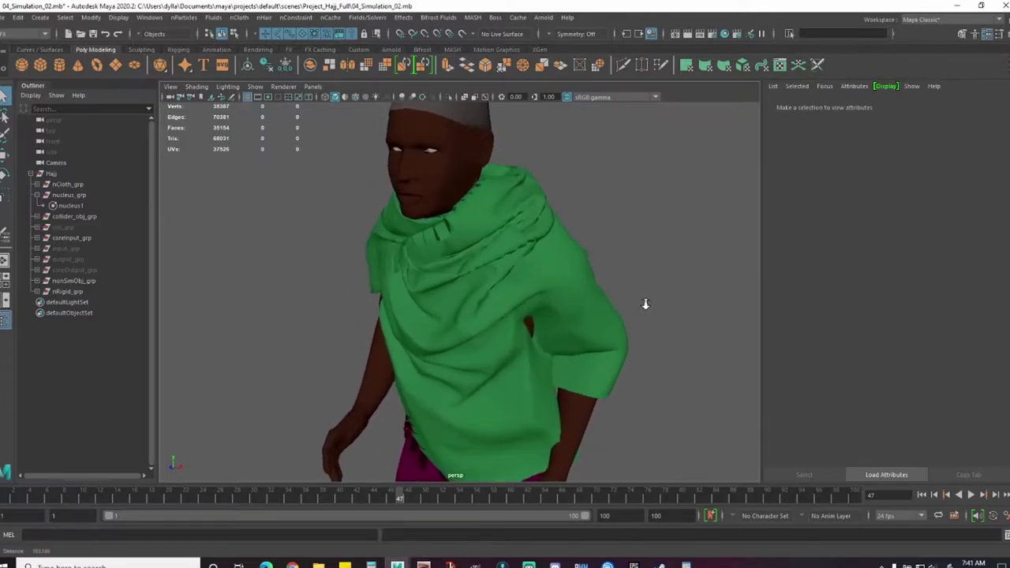
left_click(514, 279)
Step: Select Sari_bot_CoreInput and examine its mesh around the waist, legs and hem from several angles
left_click_drag(510, 279, 436, 366, "alt")
left_click(435, 366)
right_click_drag(436, 367, 550, 390, "alt")
left_click_drag(549, 389, 458, 352, "alt")
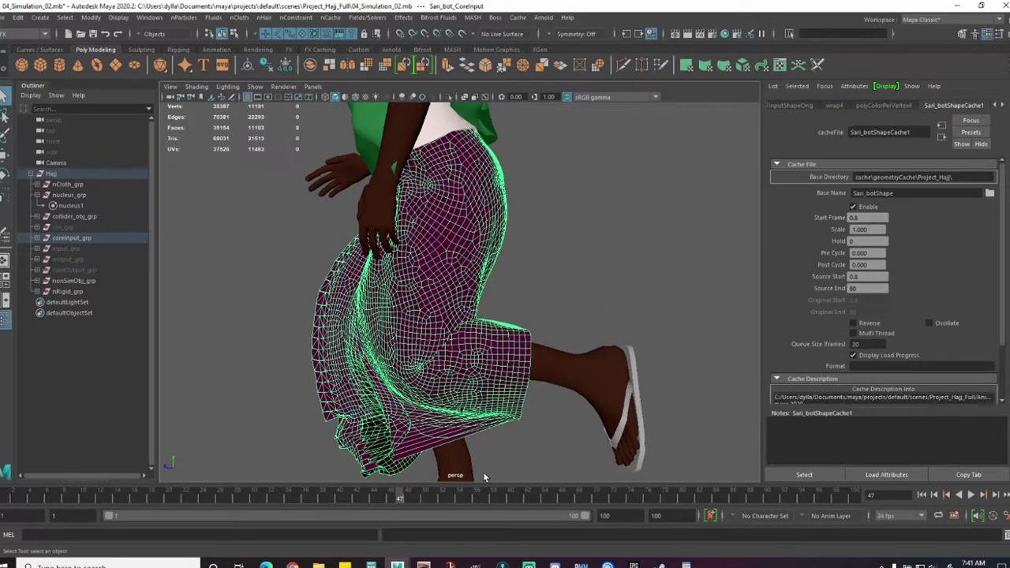
left_click_drag(499, 369, 398, 367, "alt")
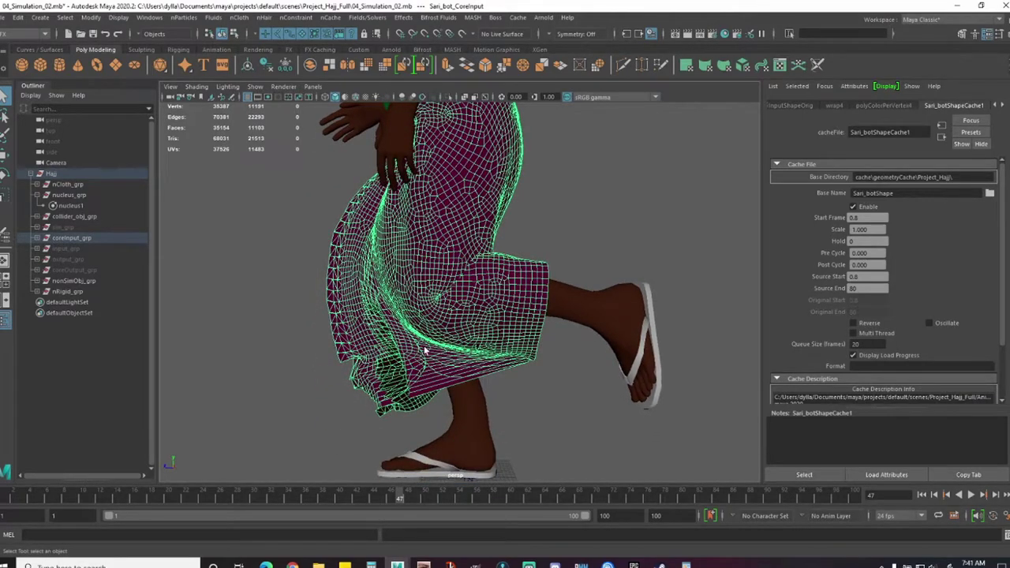
left_click_drag(424, 350, 361, 383, "alt")
left_click_drag(503, 304, 456, 294, "alt")
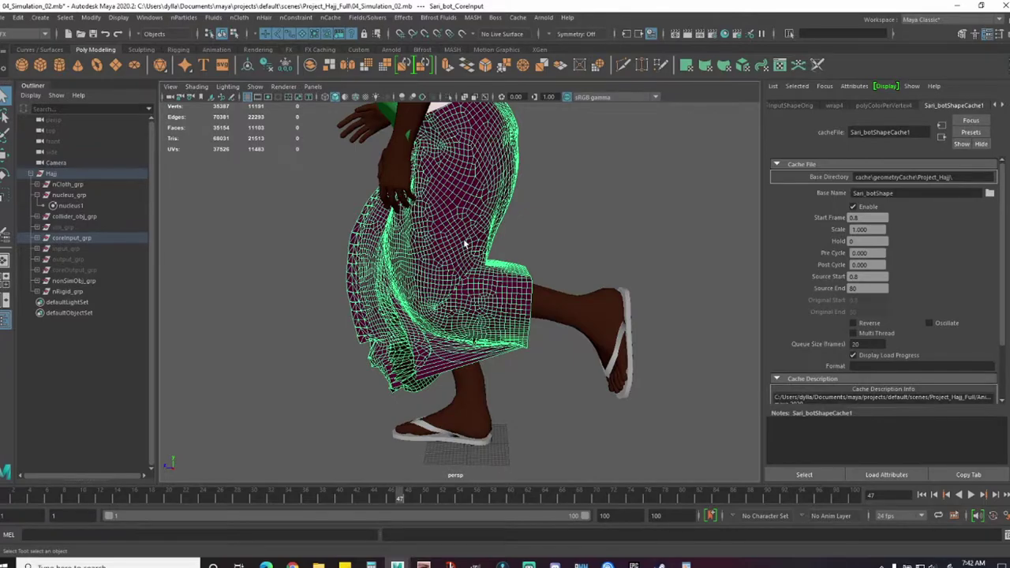
left_click_drag(520, 274, 444, 280, "alt")
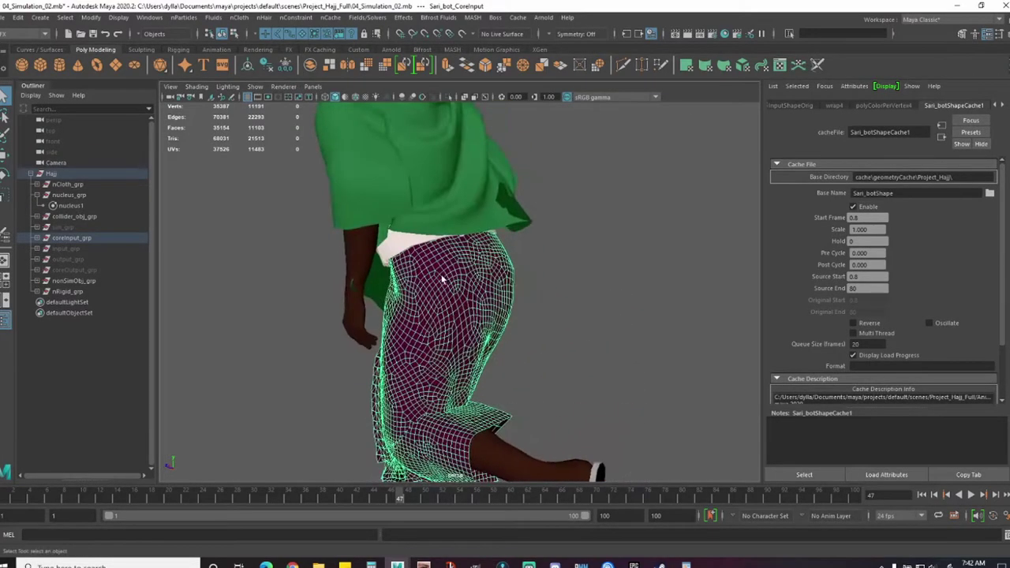
left_click_drag(446, 235, 575, 239, "alt")
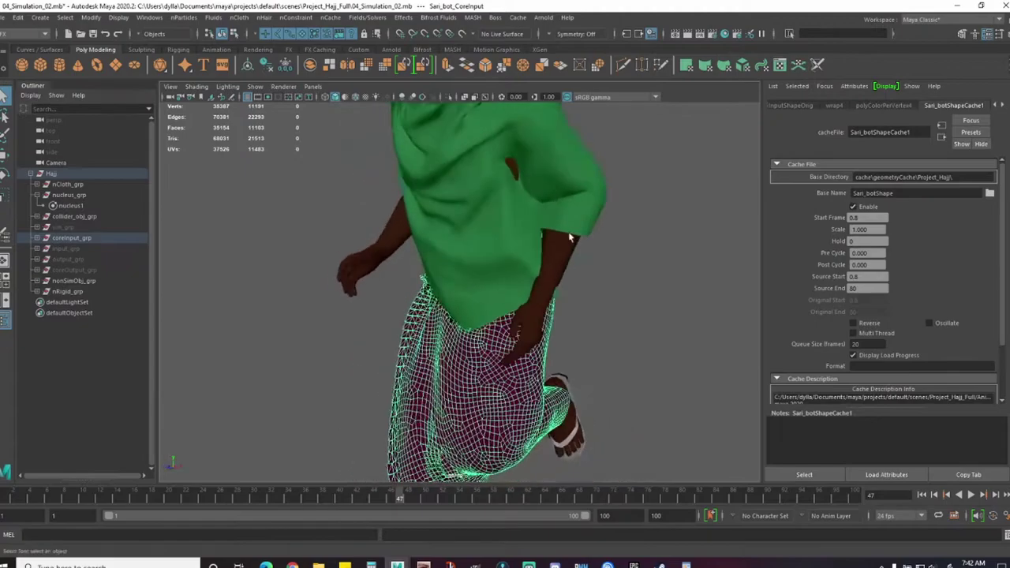
Step: Temporarily hide Sari_top_CoreInput to inspect the body and lower garment at the waist, and show it again
left_click(570, 183)
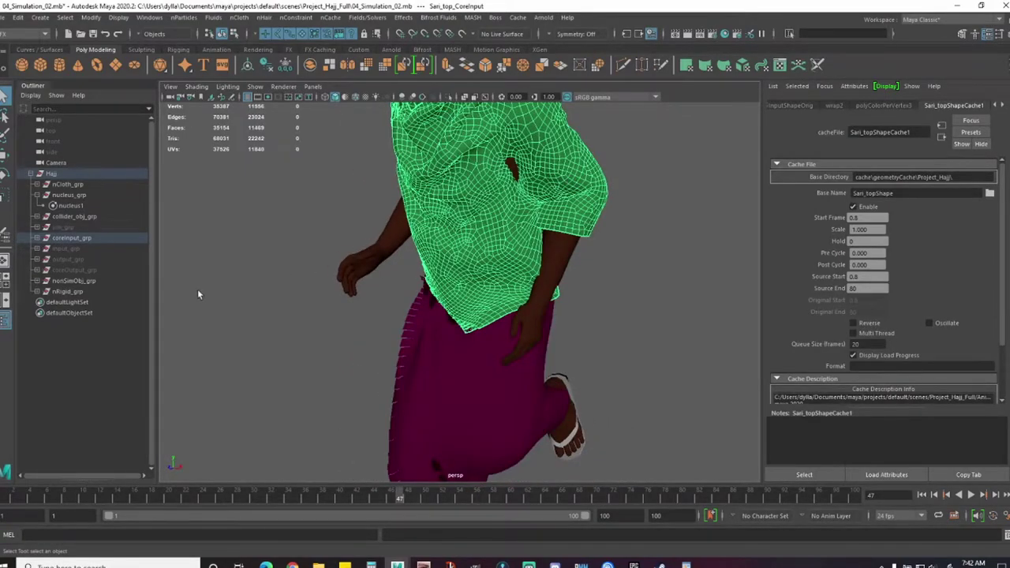
key("f")
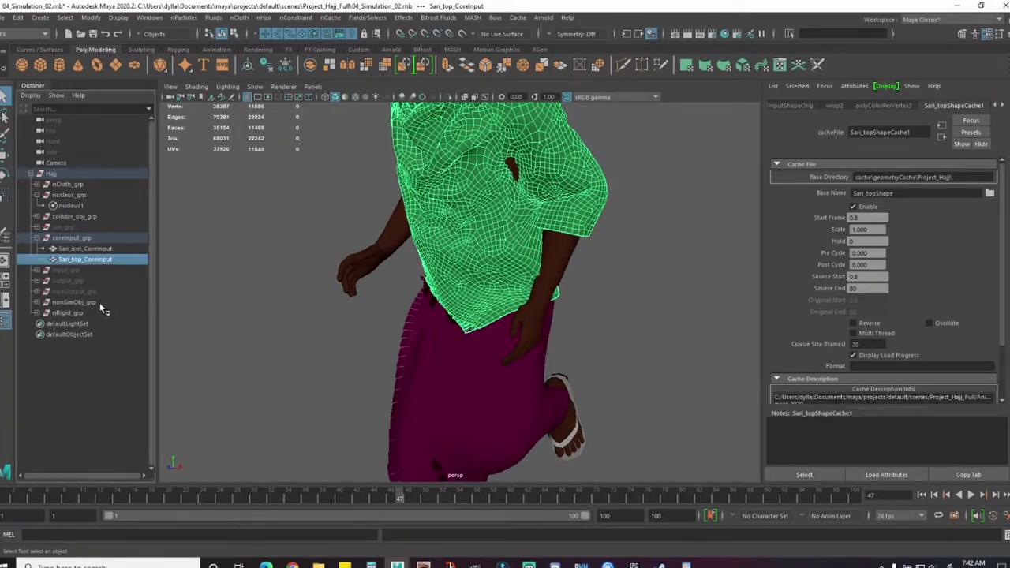
key("ctrl+h")
left_click_drag(460, 302, 471, 298, "alt")
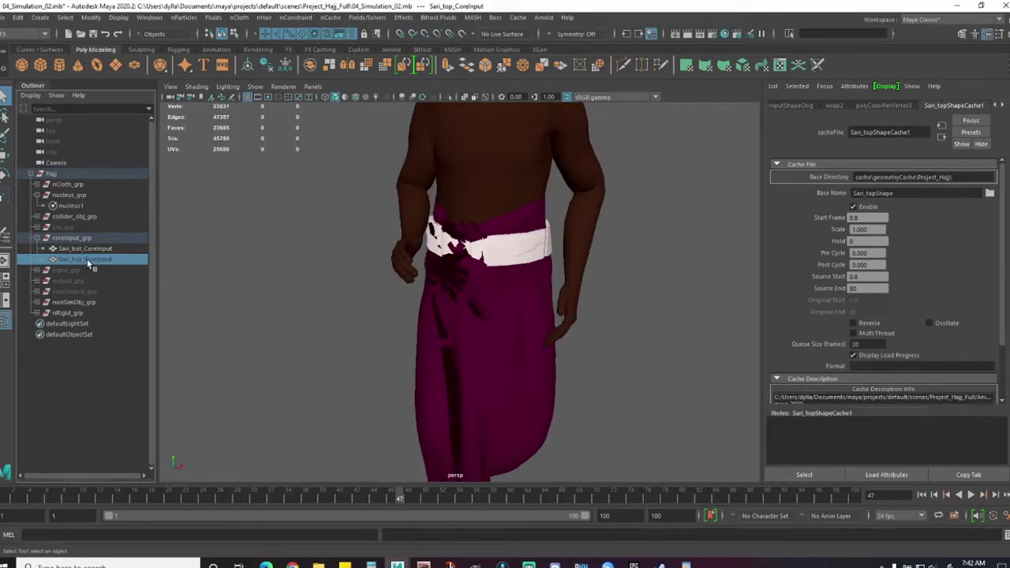
key("shift+h")
Step: Examine the Sari_top_CoreInput mesh from the front, back and sides for drape and intersections at frame 47
left_click_drag(442, 211, 526, 296, "alt")
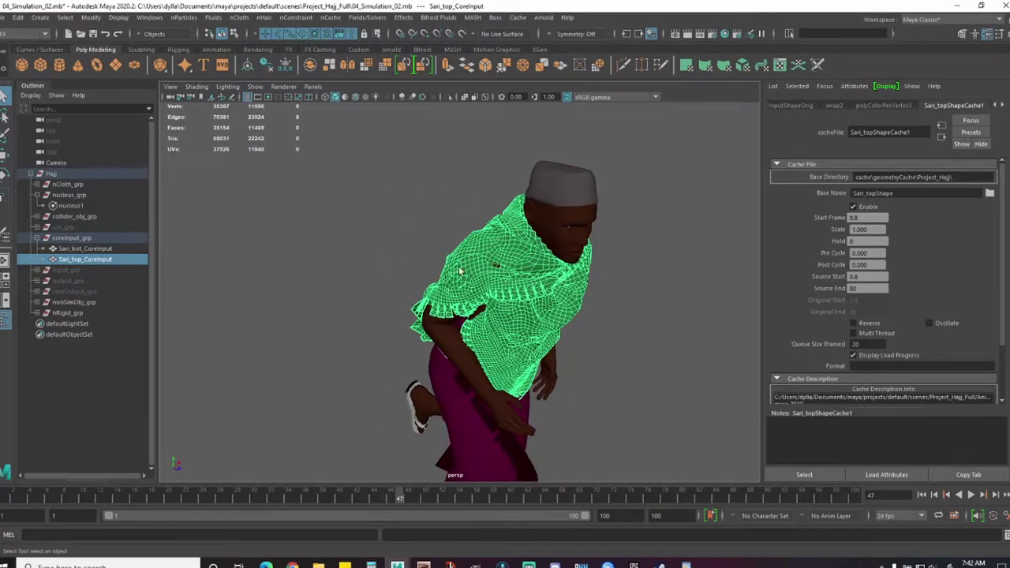
left_click_drag(456, 270, 494, 204, "alt")
left_click_drag(435, 246, 432, 270, "alt")
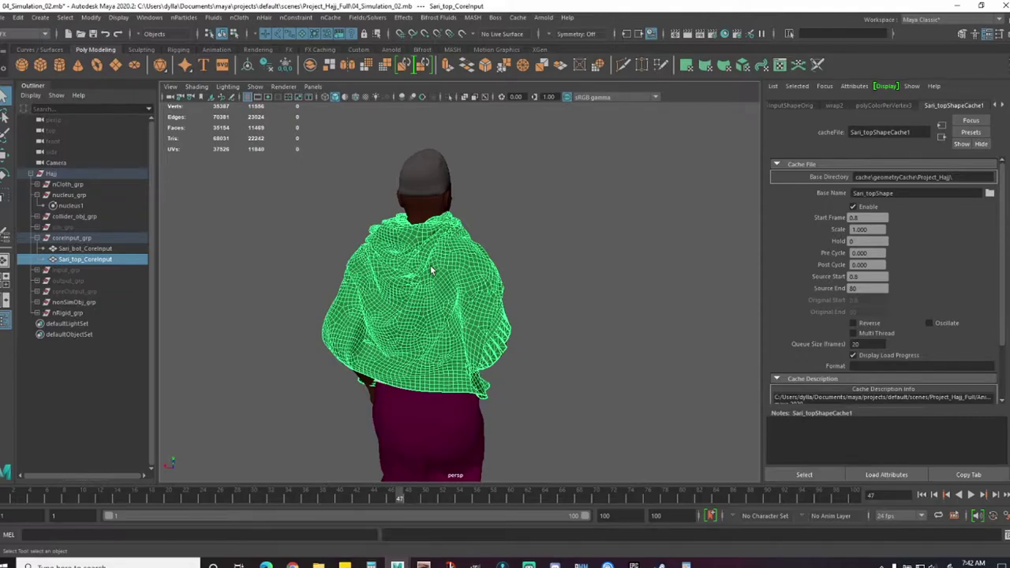
left_click_drag(548, 318, 507, 304, "alt")
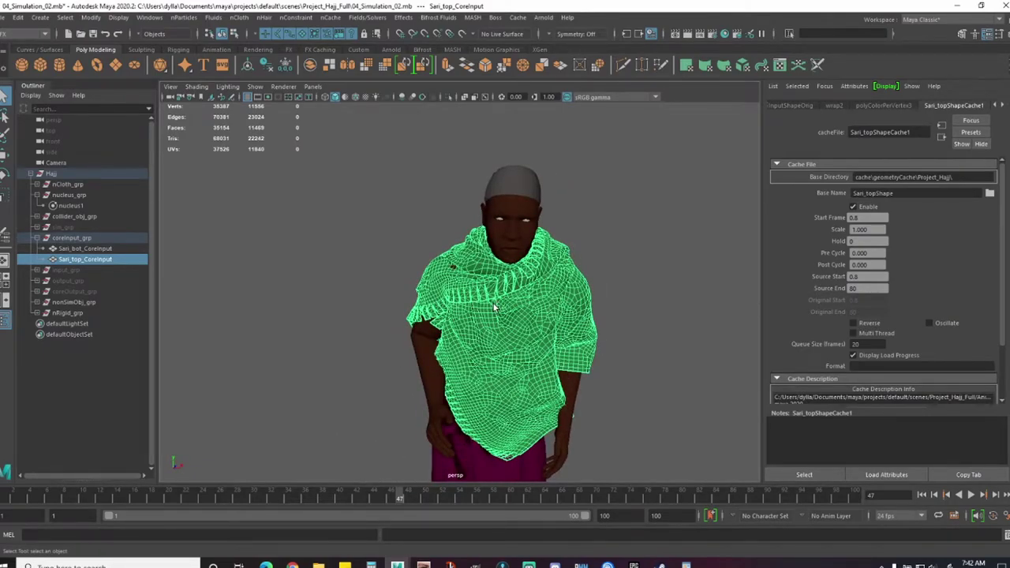
right_click_drag(526, 303, 568, 306, "alt")
left_click_drag(568, 305, 563, 301, "alt")
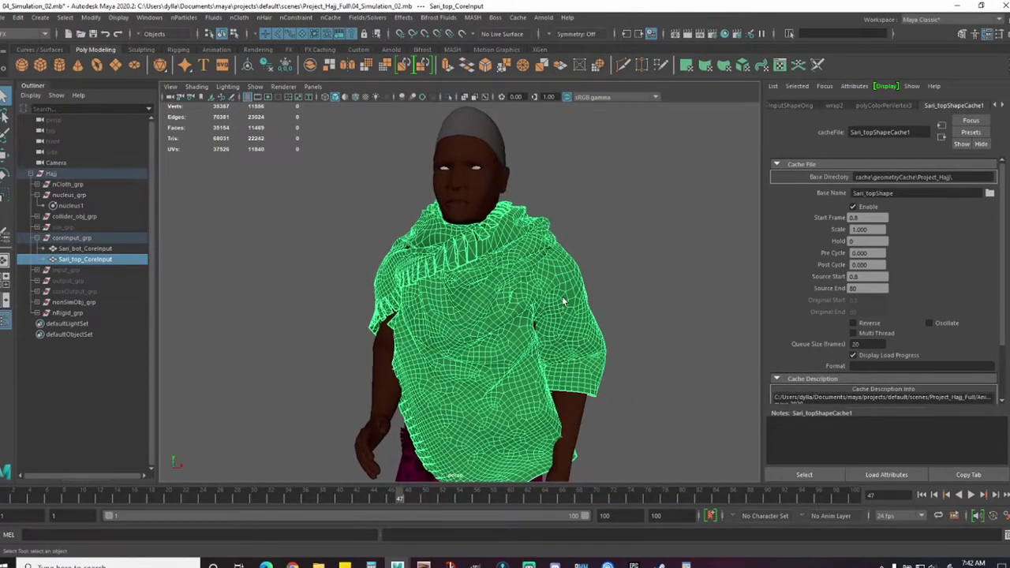
left_click_drag(618, 356, 560, 390, "alt")
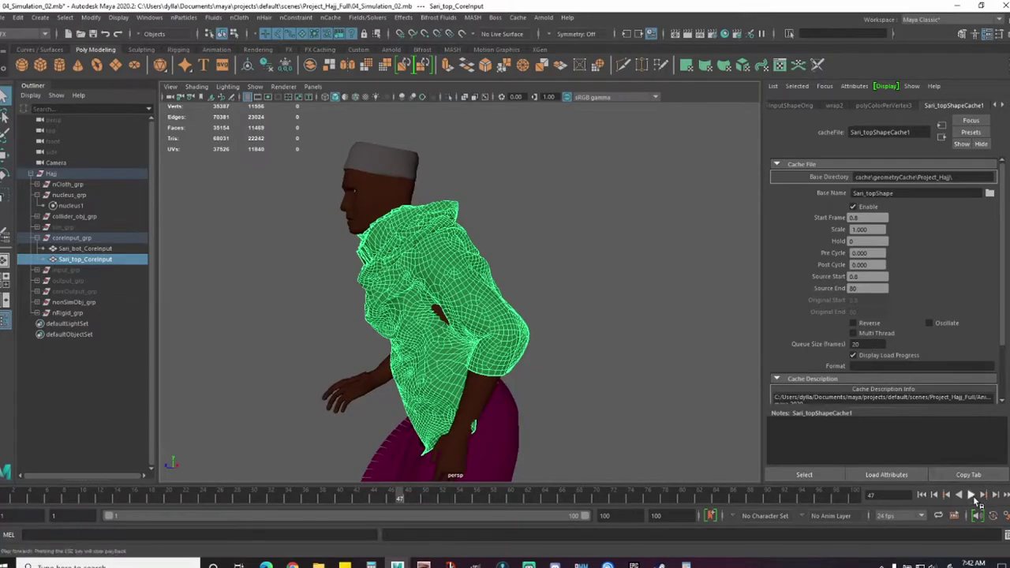
Step: Replay the cached cloth animation, stop it at frame 14, and select the Body collider mesh
left_click(972, 496)
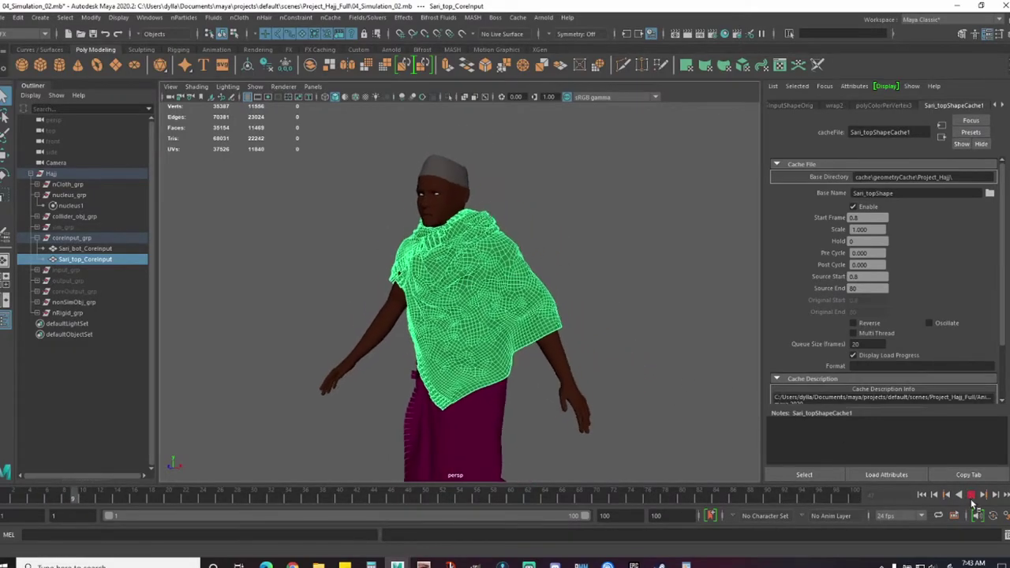
key("Escape")
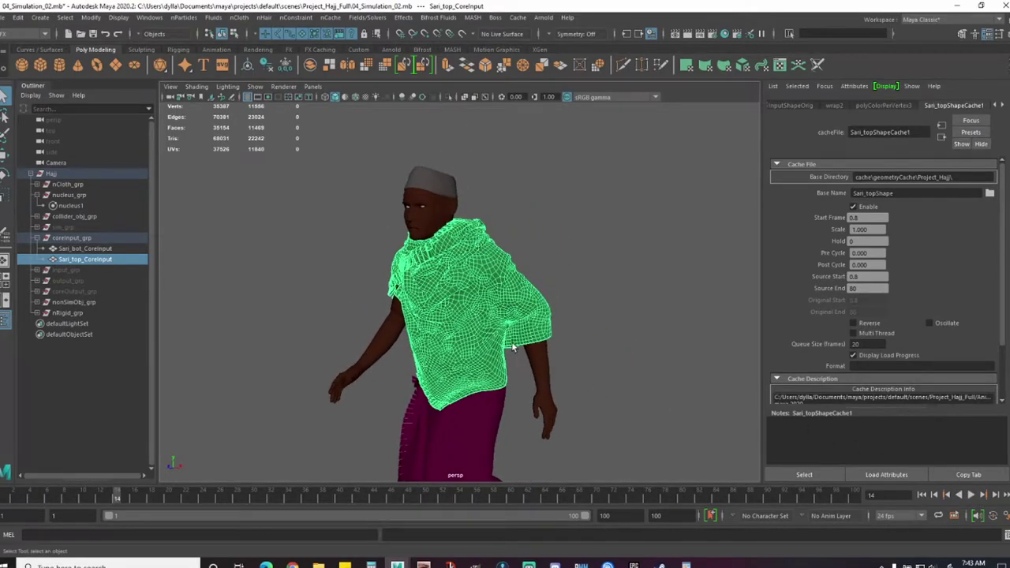
left_click(489, 415)
left_click(503, 393)
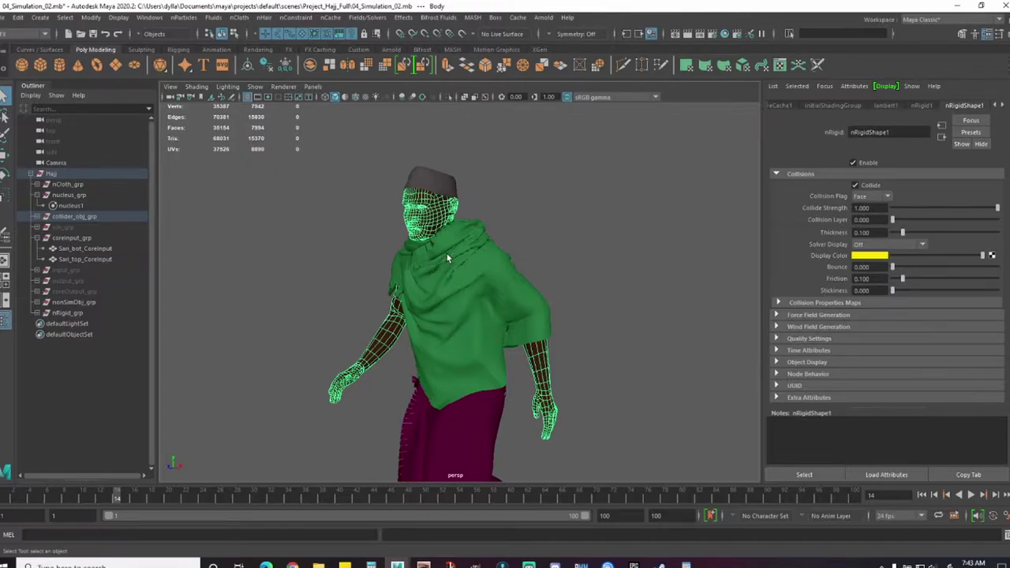
Step: Scrub the cached animation to frame 19 and examine the shawl's lower hem where it meets the sari bottom
left_click(480, 309)
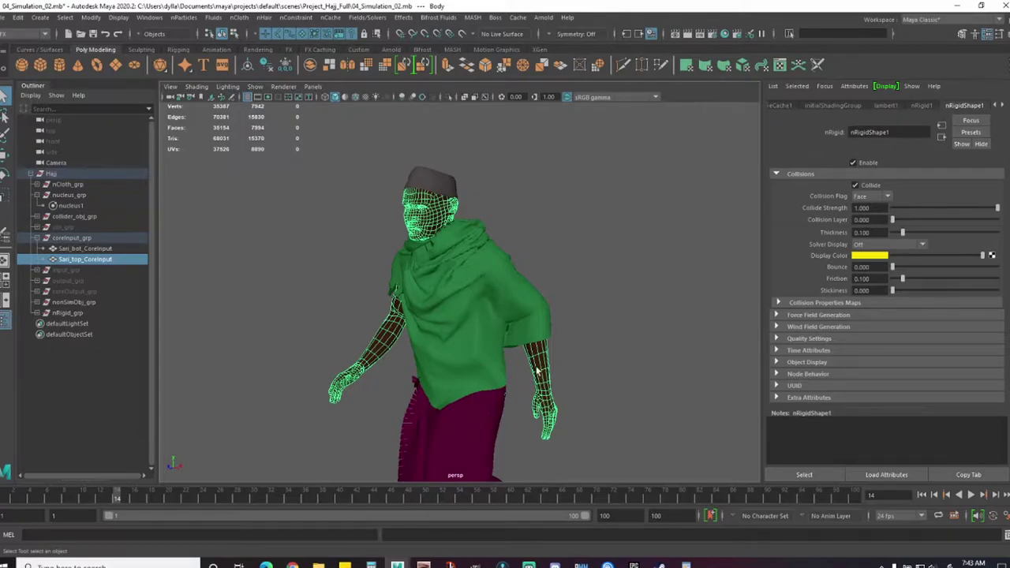
left_click(590, 259)
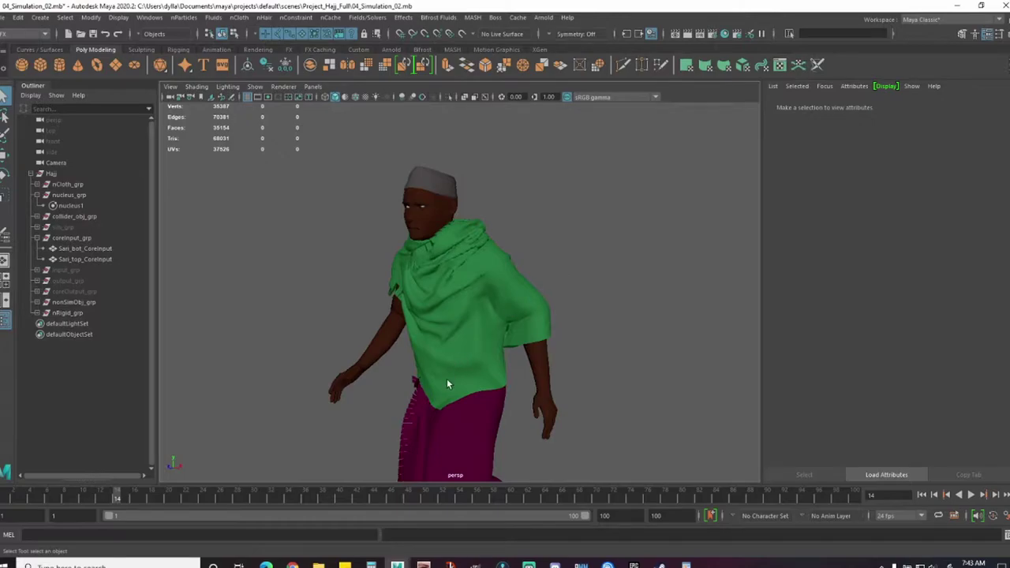
scroll(474, 387, "up", 4)
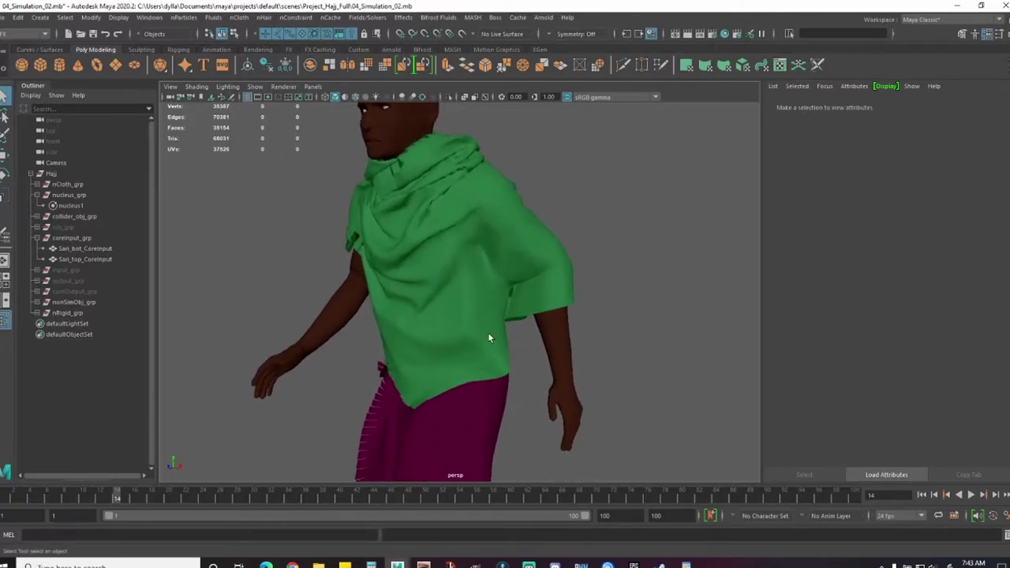
scroll(487, 342, "up", 4)
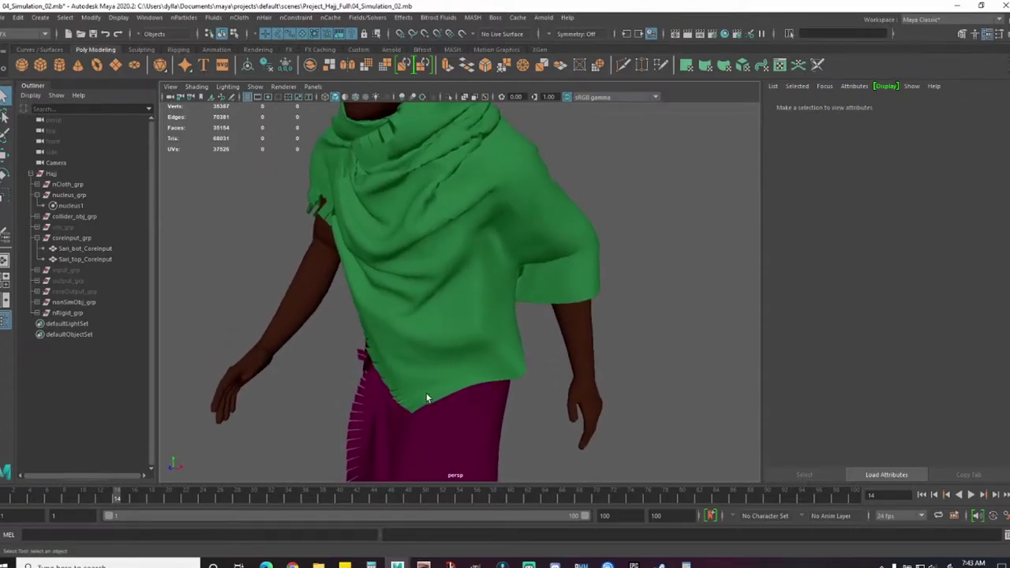
left_click_drag(119, 496, 161, 506)
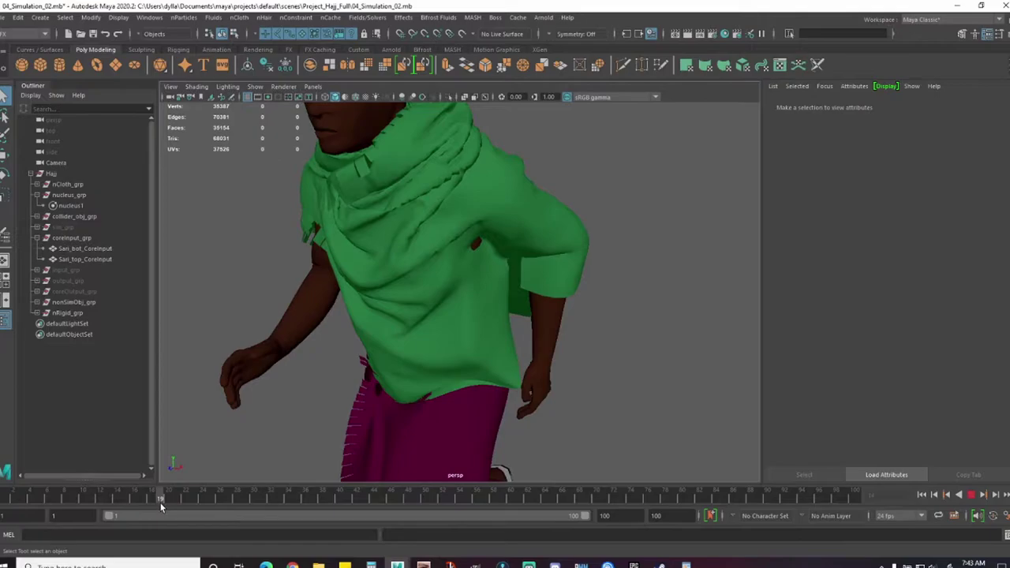
scroll(518, 401, "up", 5)
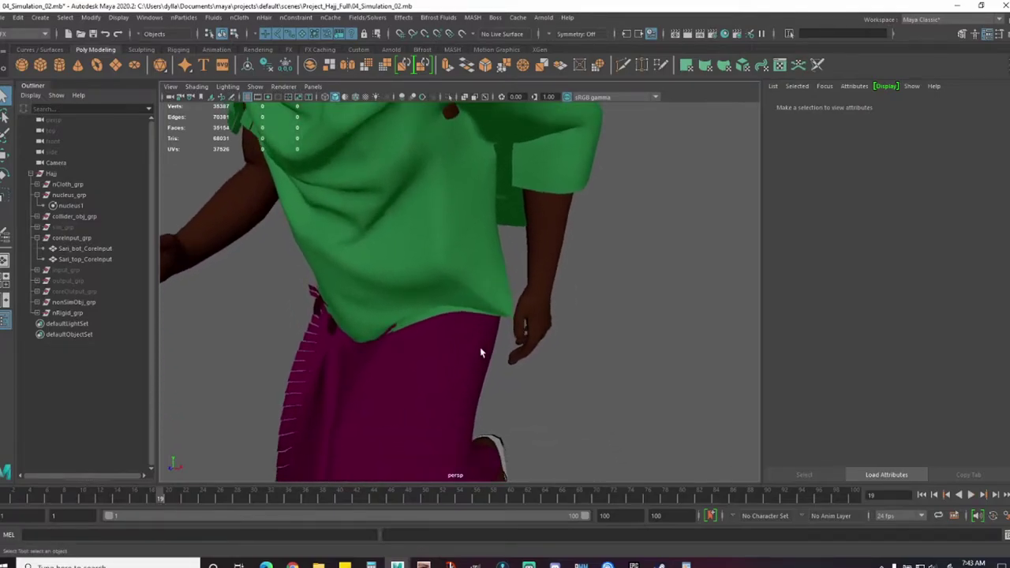
scroll(473, 347, "up", 2)
left_click_drag(436, 341, 548, 275, "alt")
Step: Select Sari_bot_CoreInput and examine both garments on the running character from several angles at frame 19
left_click(403, 339)
left_click_drag(552, 229, 477, 295, "alt")
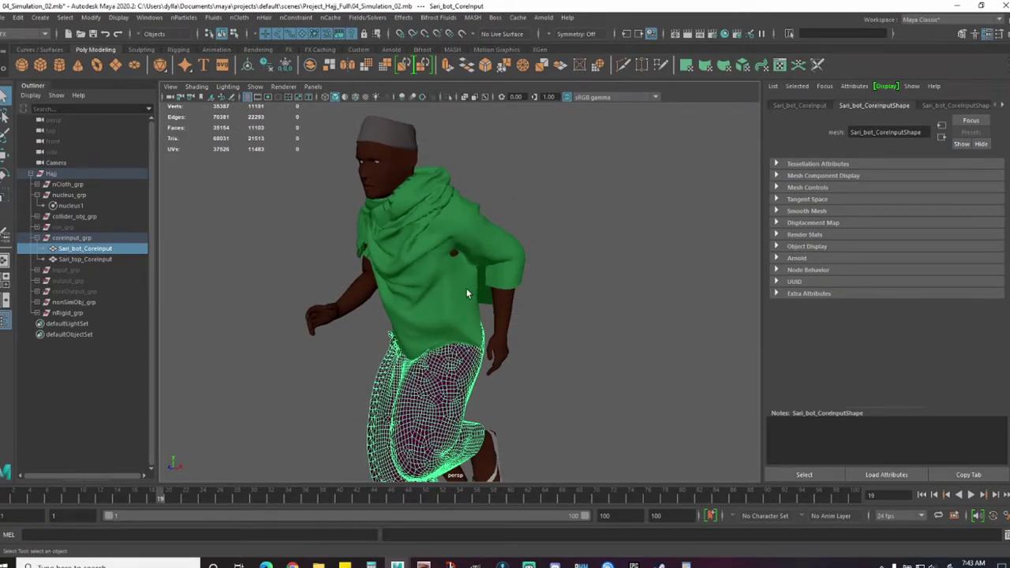
left_click_drag(510, 394, 535, 354, "alt")
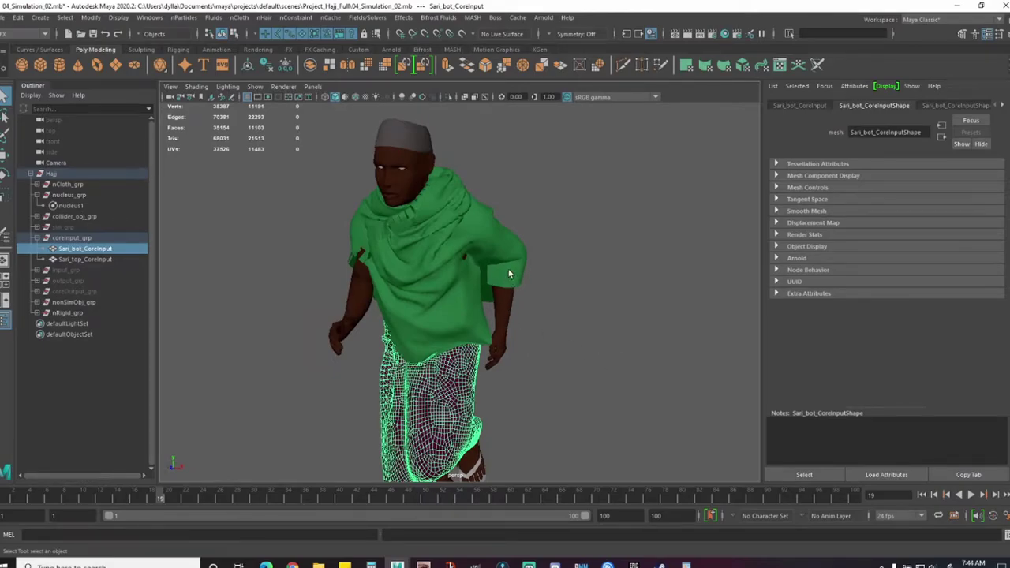
left_click_drag(544, 336, 471, 314, "alt")
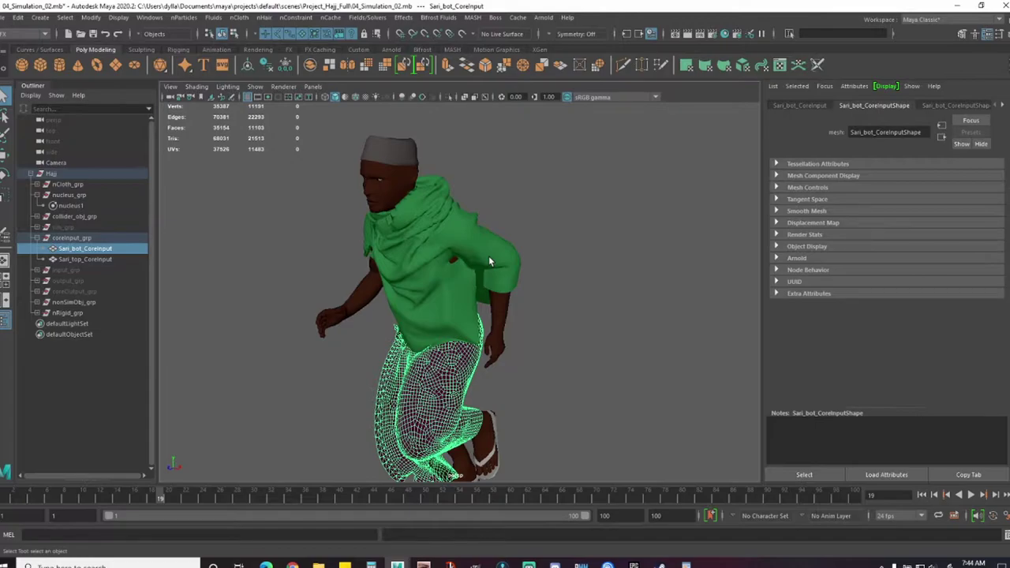
left_click_drag(489, 256, 437, 308, "alt")
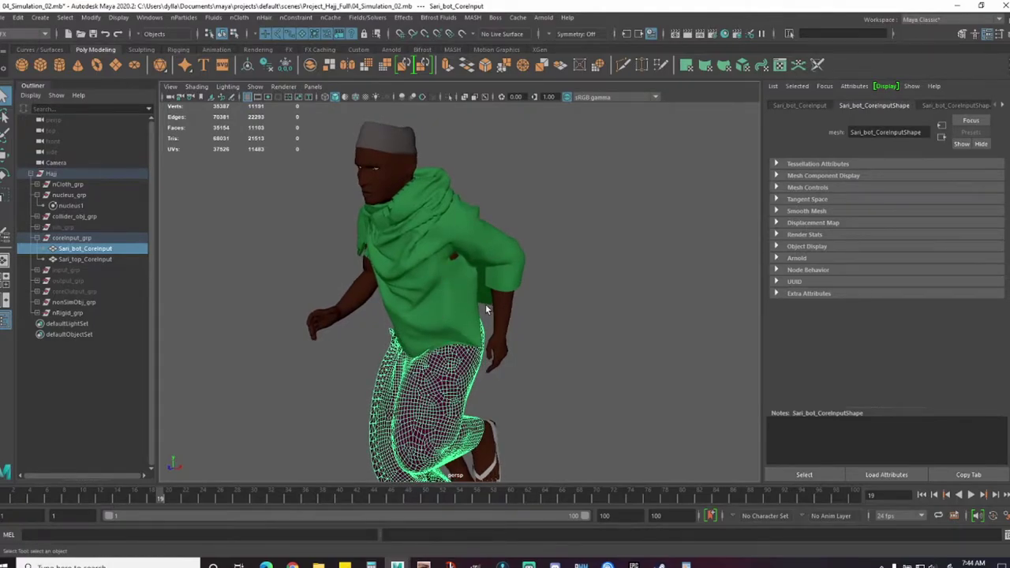
left_click_drag(456, 294, 436, 319, "alt")
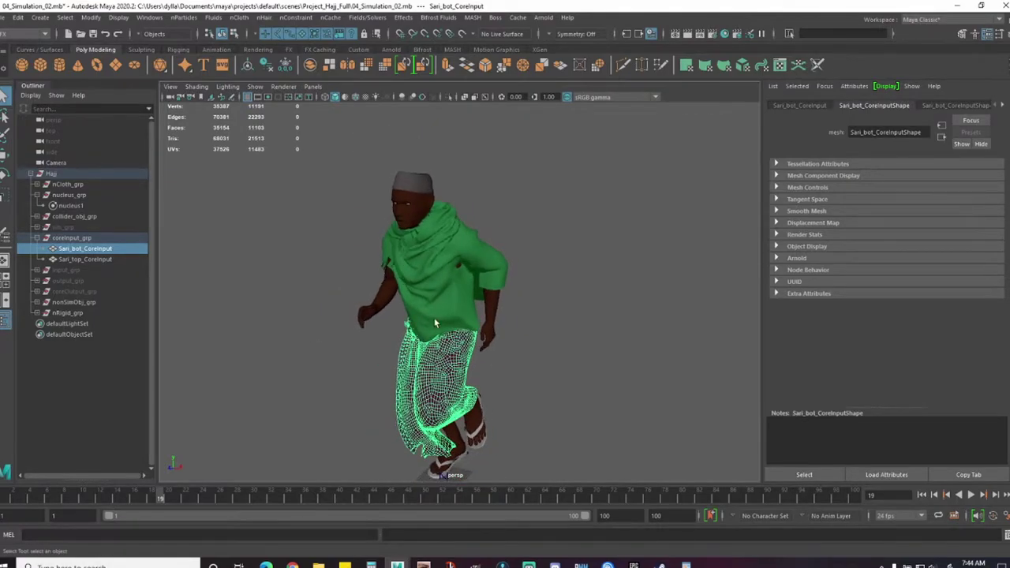
Step: Hide coreInput_grp and show sim_grp with its Sari_top_sim and Sari_bot_sim meshes in the scene
left_click(526, 335)
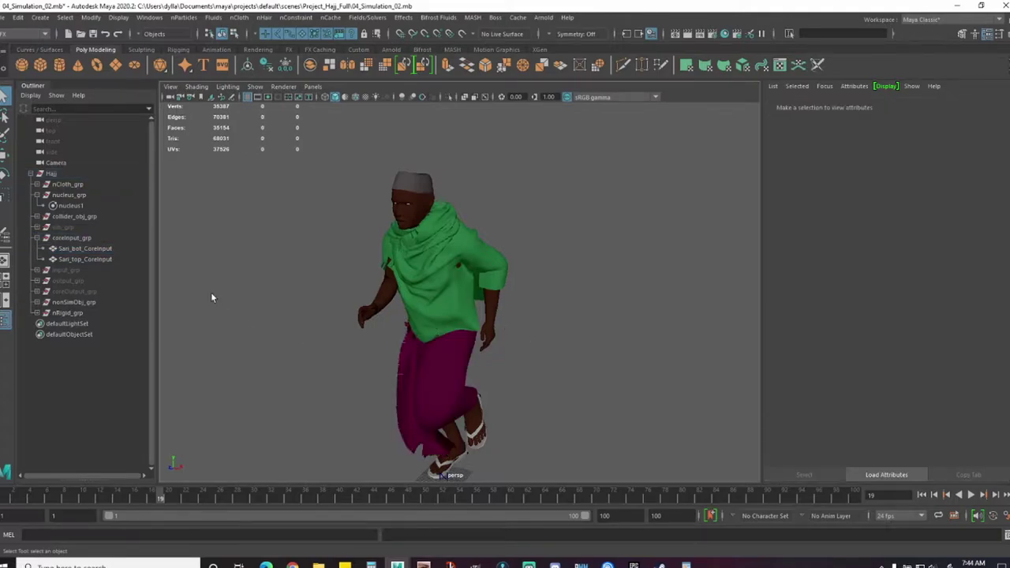
left_click(95, 240)
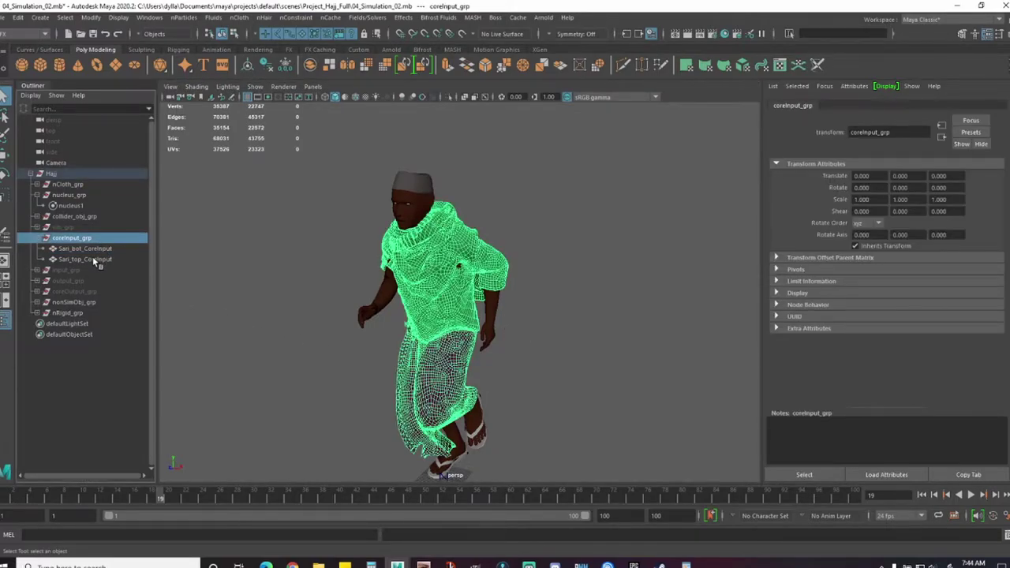
key("ctrl+h")
left_click(35, 227)
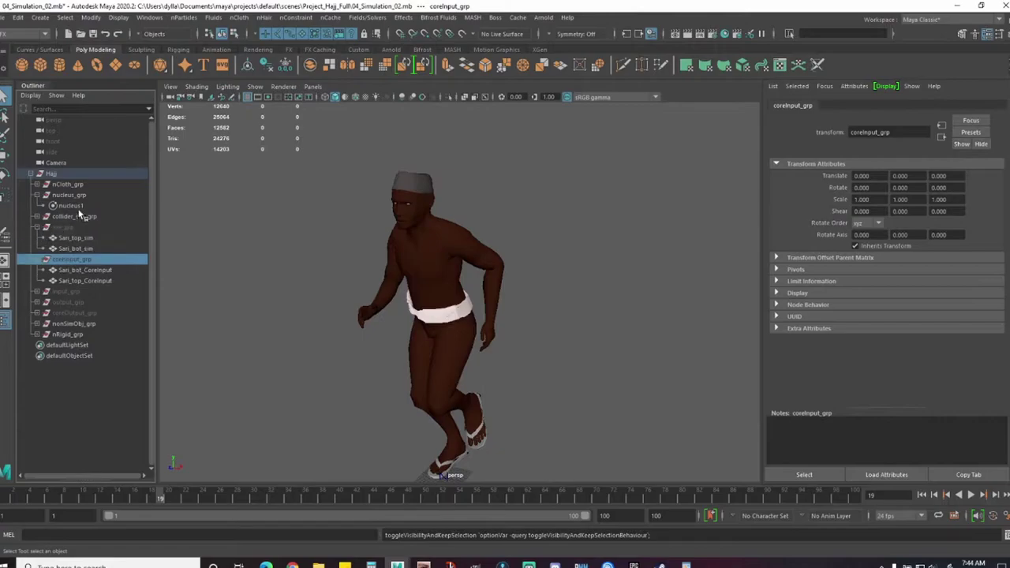
left_click(66, 227)
key("ctrl+h")
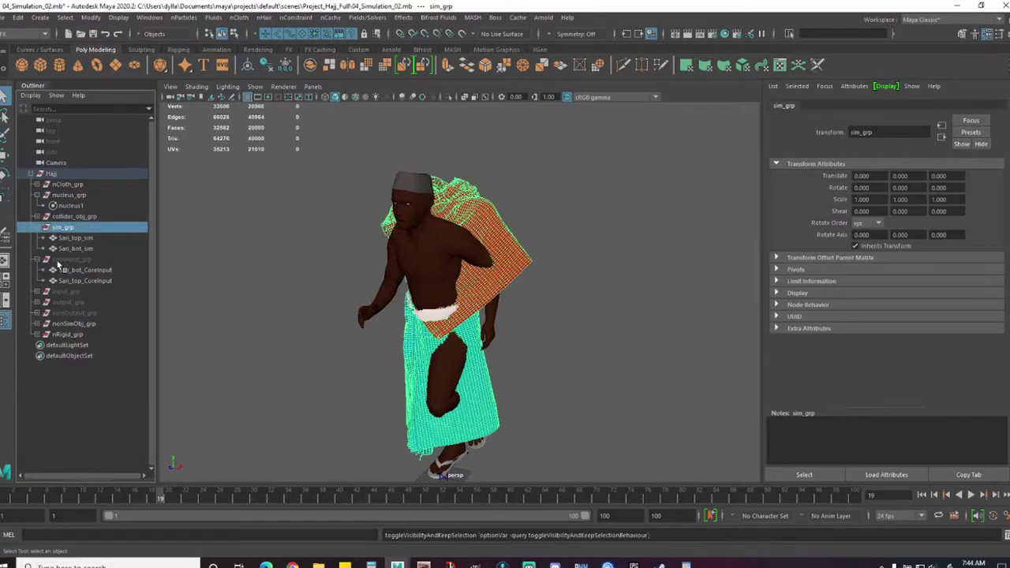
left_click(36, 261)
left_click(592, 353)
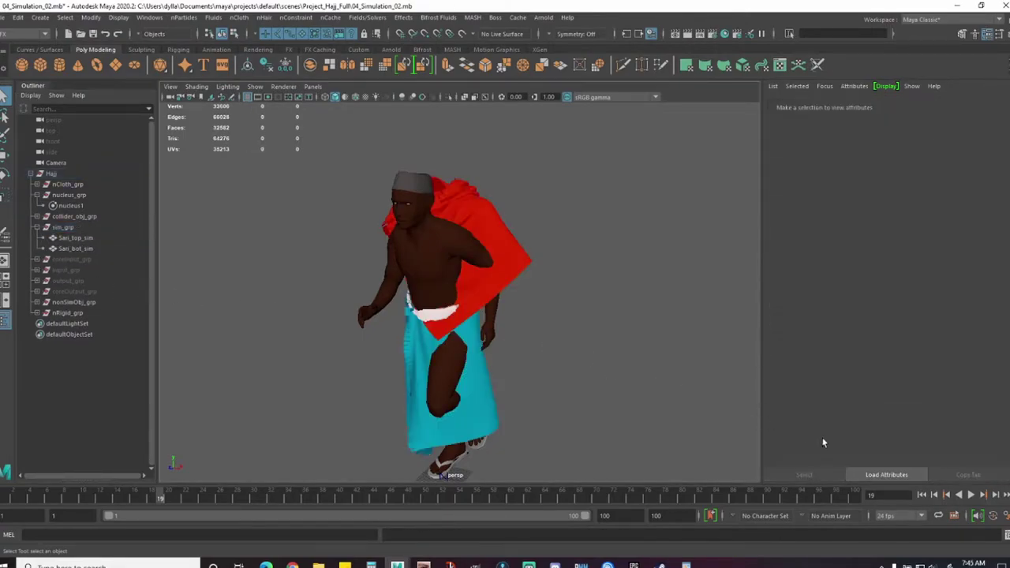
Step: Return to frame 1 and enable the nucleus1 solver
left_click(928, 495)
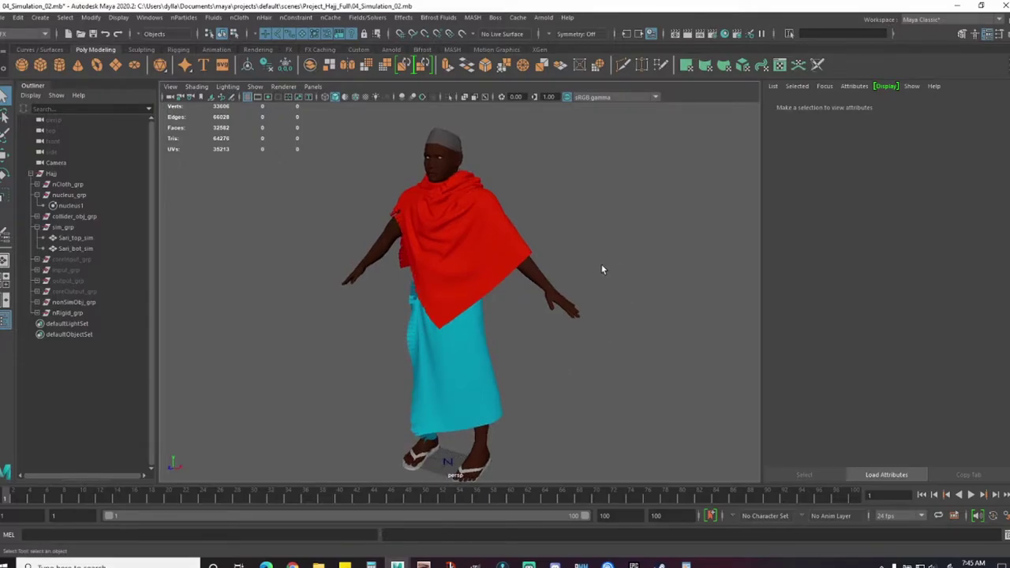
left_click(93, 206)
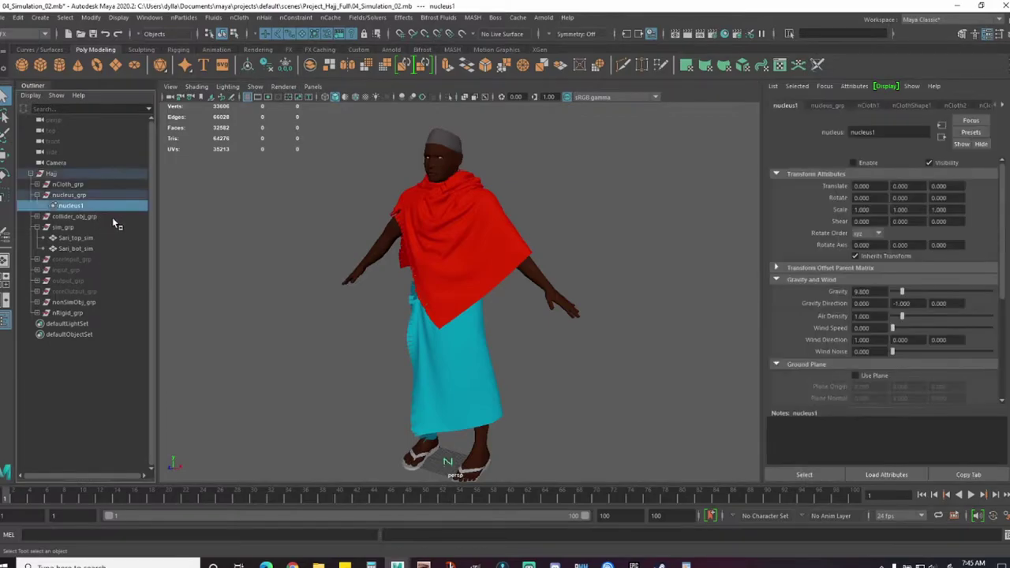
mouse_move(625, 341)
left_mouse_down("alt")
mouse_move(595, 335)
mouse_move(579, 348)
left_mouse_up("alt")
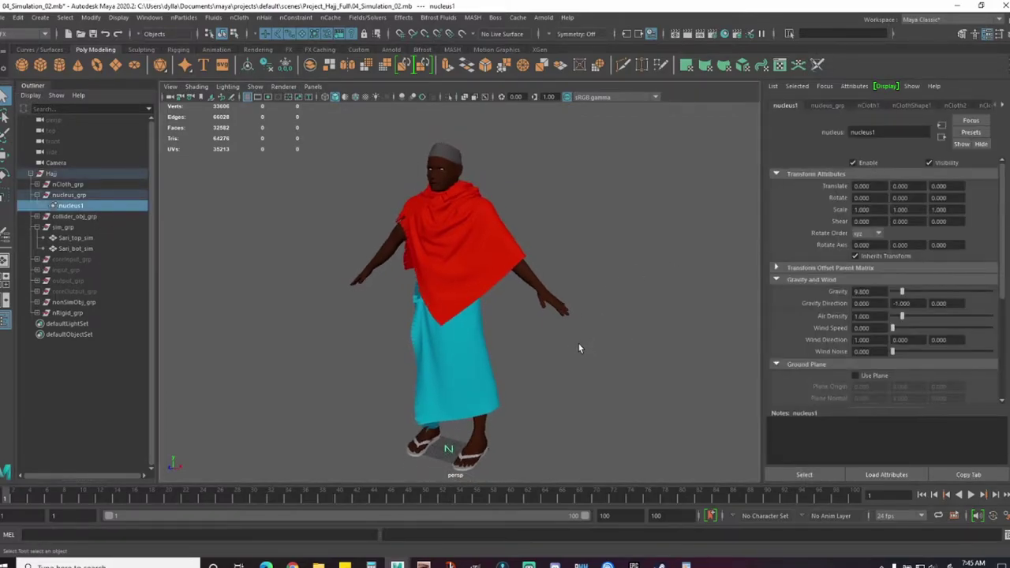
left_click(633, 232)
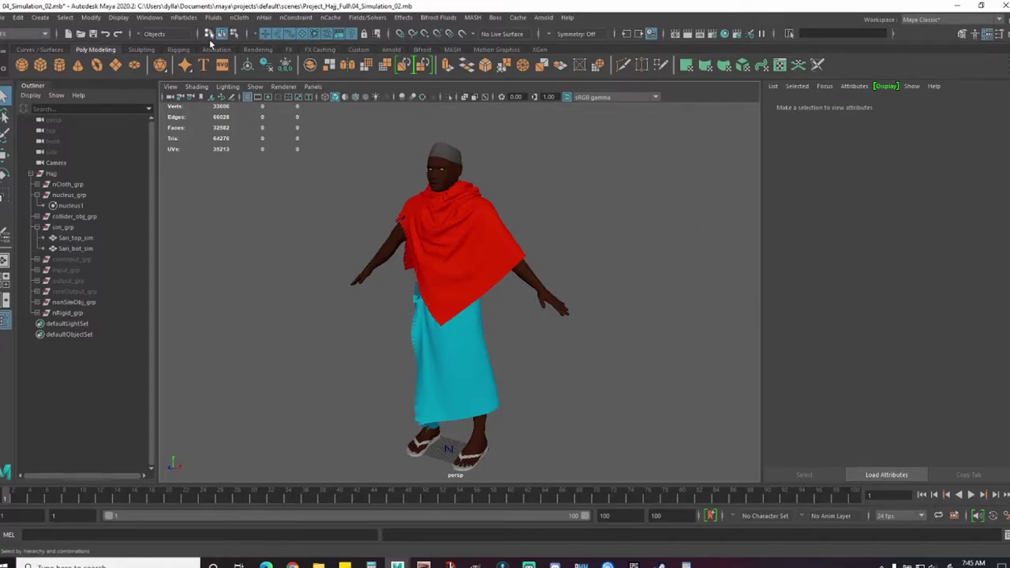
Step: Check the nucleus1 solver settings, briefly play the live cloth simulation, and return to frame 1
left_click(85, 206)
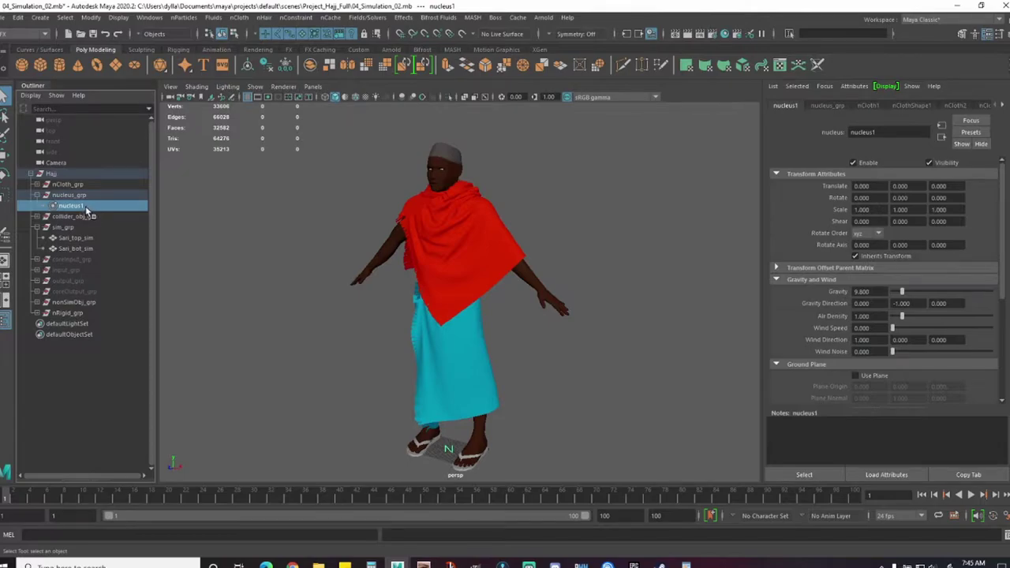
left_click(235, 212)
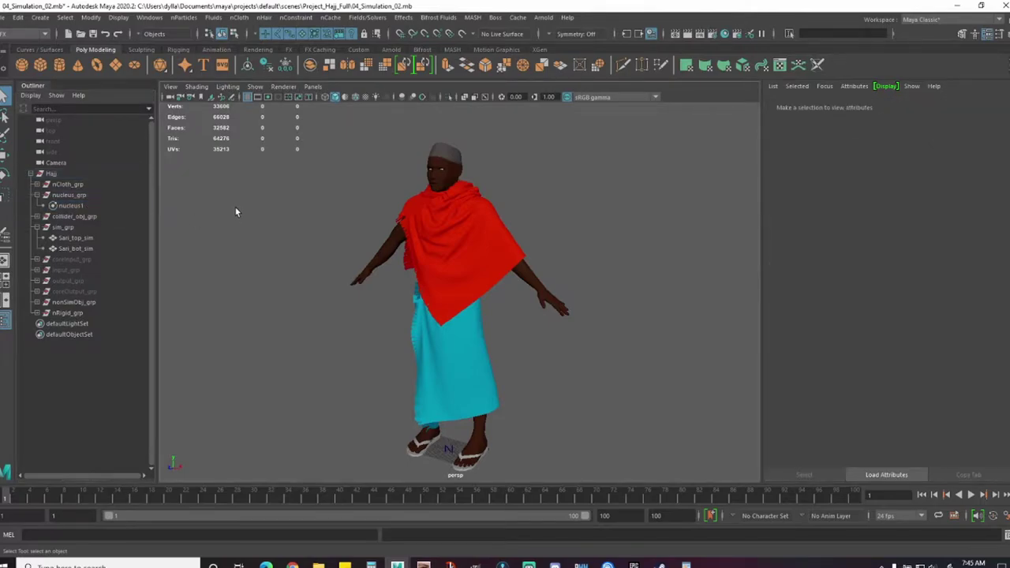
left_click(971, 495)
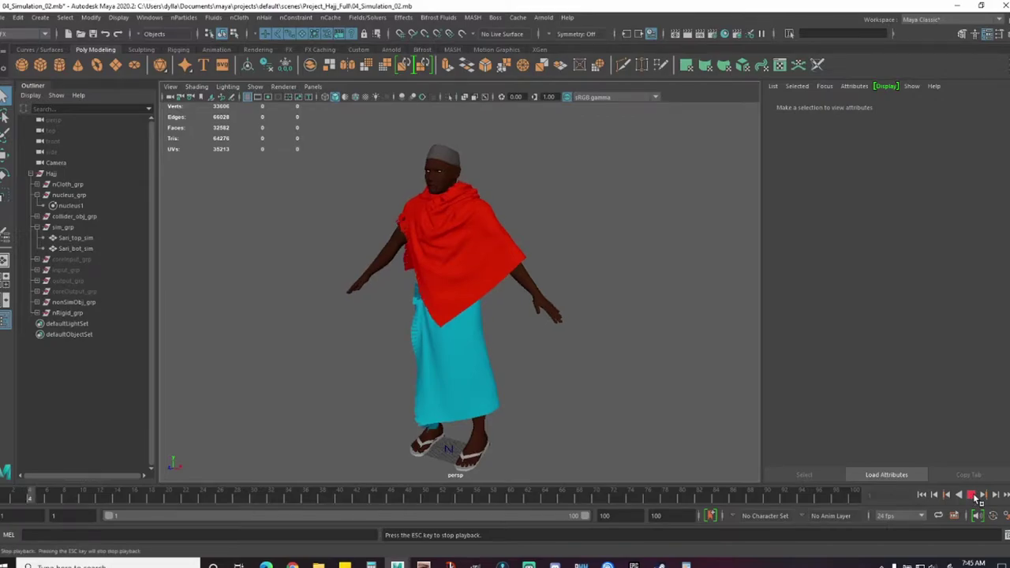
left_click(923, 496)
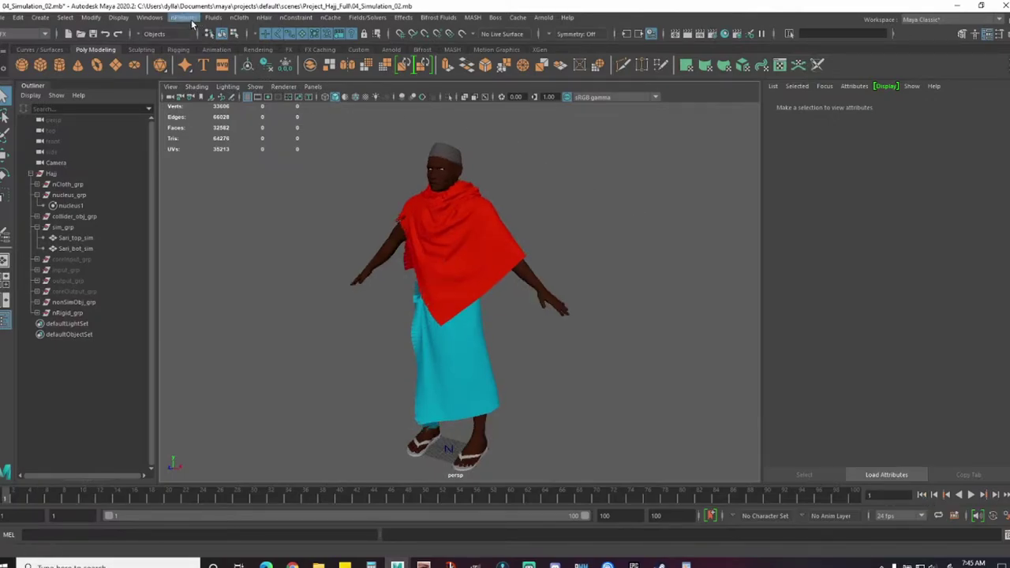
Step: Create a playblast of the simulation as a png image sequence with the movie file named 04_Simulation_02A
left_click(149, 18)
mouse_move(205, 78)
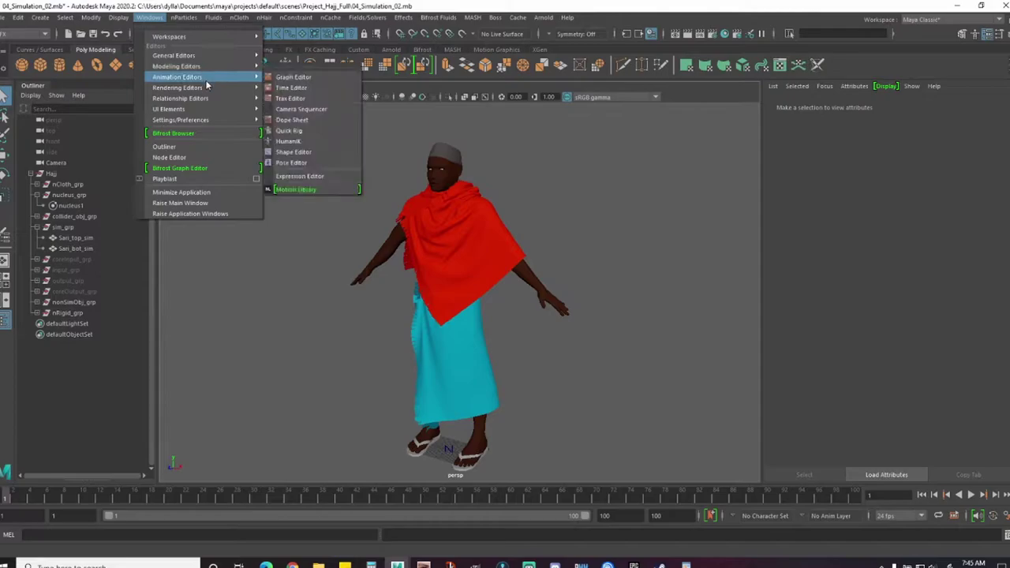
left_click(256, 180)
left_click_drag(564, 203, 745, 103)
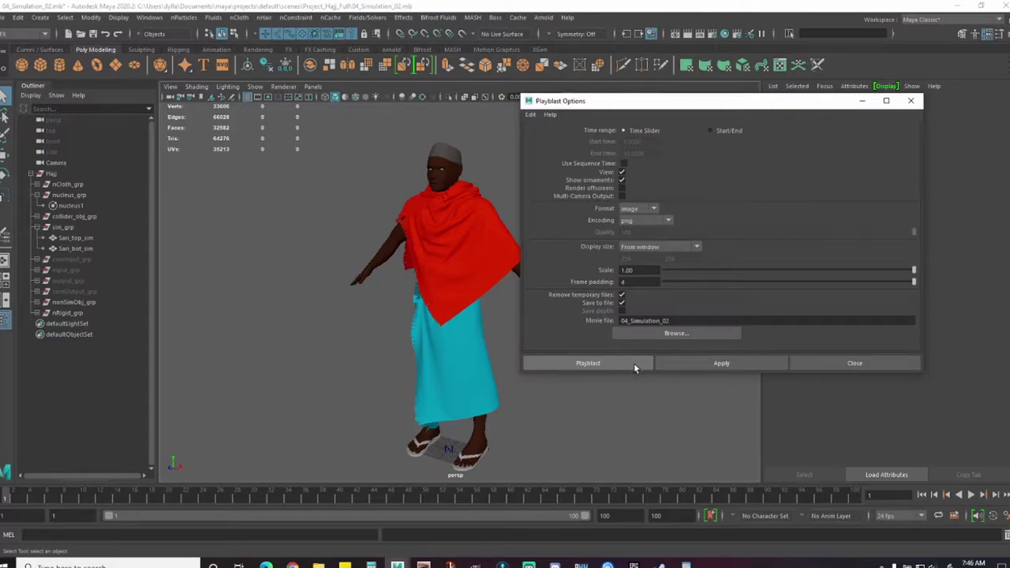
left_click(688, 321)
key("BackSpace")
type("3")
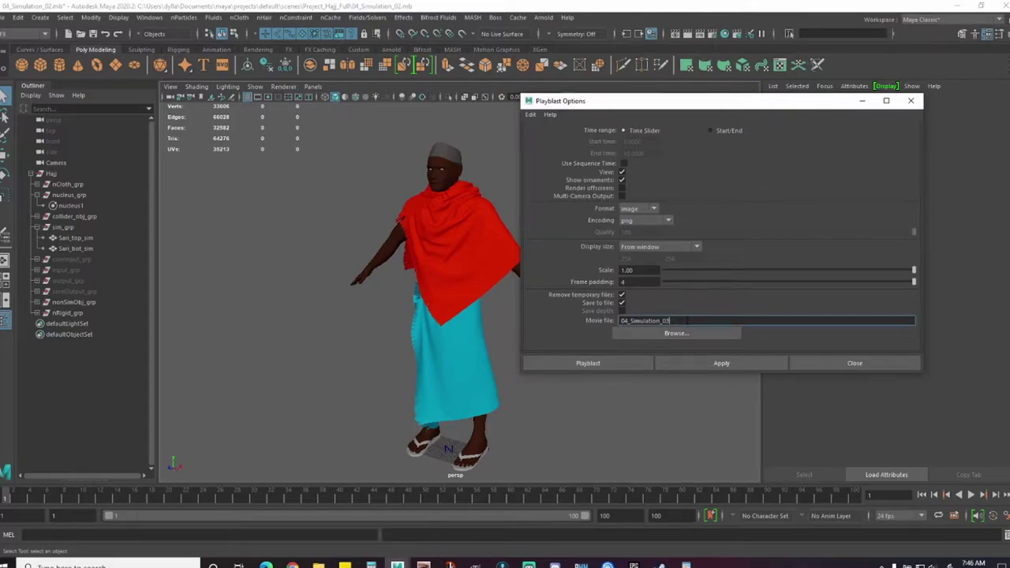
key("BackSpace")
type("2A")
left_click(594, 364)
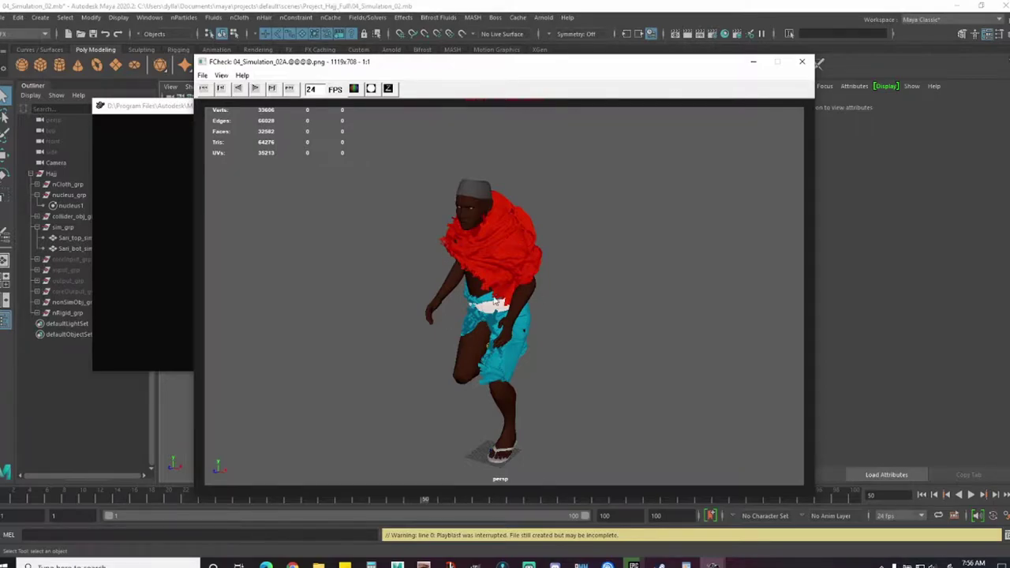
Step: Scrub through the playblast in FCheck to review how both cloths behave on the running body, and close it
left_click_drag(539, 292, 529, 228)
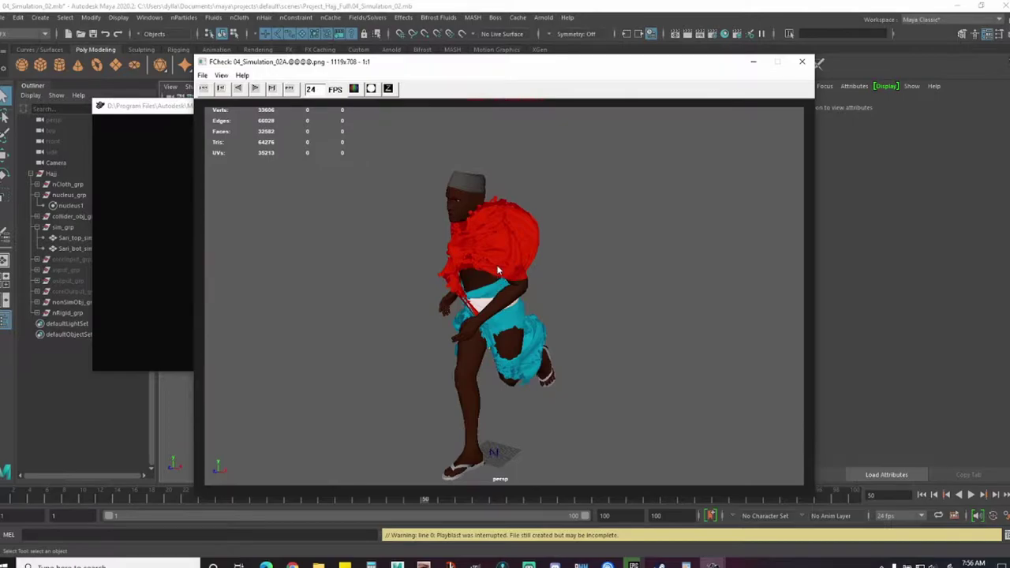
mouse_move(483, 327)
left_mouse_down()
mouse_move(465, 311)
mouse_move(483, 323)
mouse_move(477, 308)
mouse_move(474, 337)
mouse_move(495, 334)
left_mouse_up()
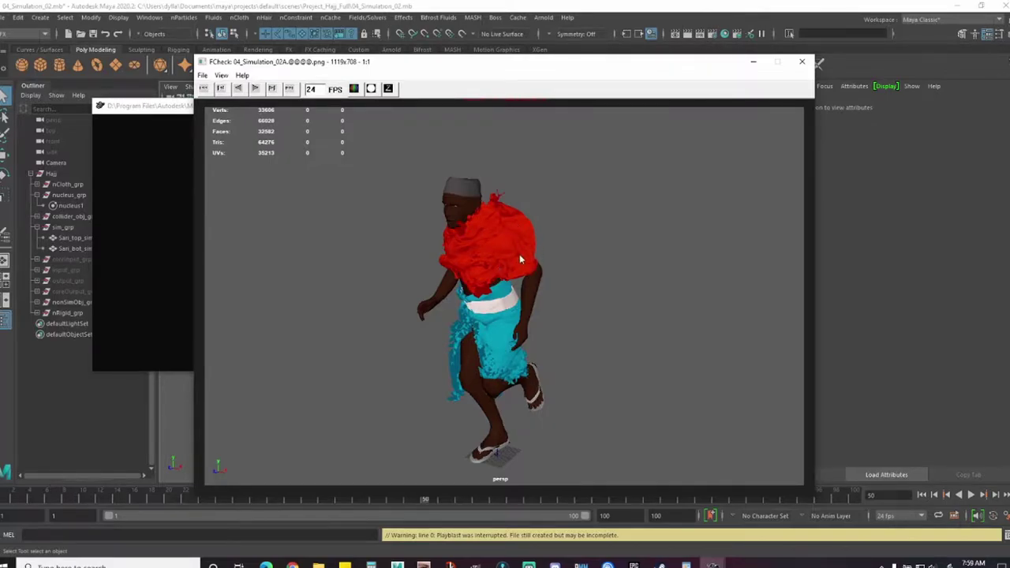
left_click(802, 61)
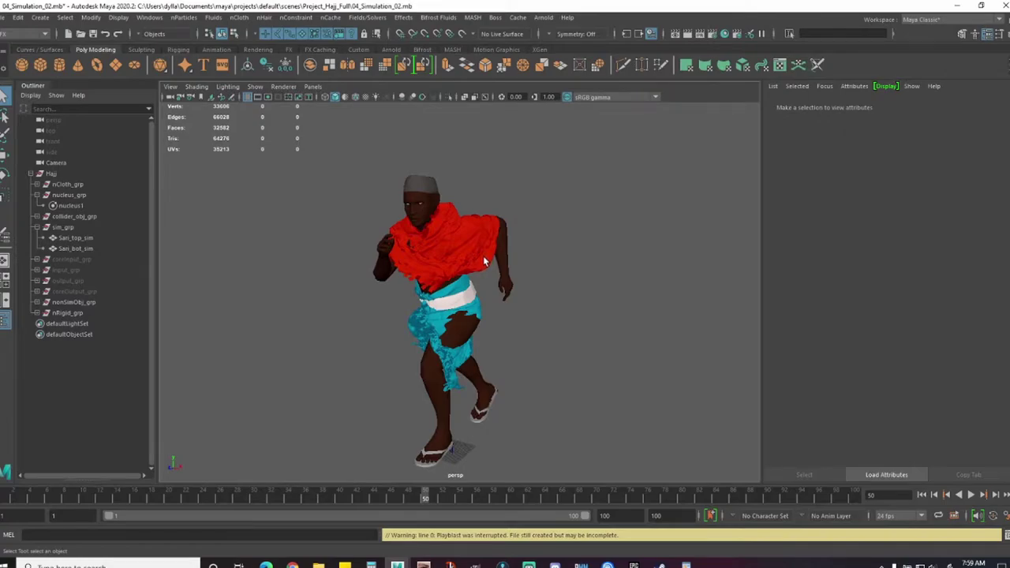
Step: Select the Body collider mesh, return to frame 1, and switch the mesh to vertex selection
left_click(500, 273)
mouse_move(505, 260)
right_mouse_down()
mouse_move(508, 429)
mouse_move(515, 418)
mouse_move(342, 376)
right_mouse_up()
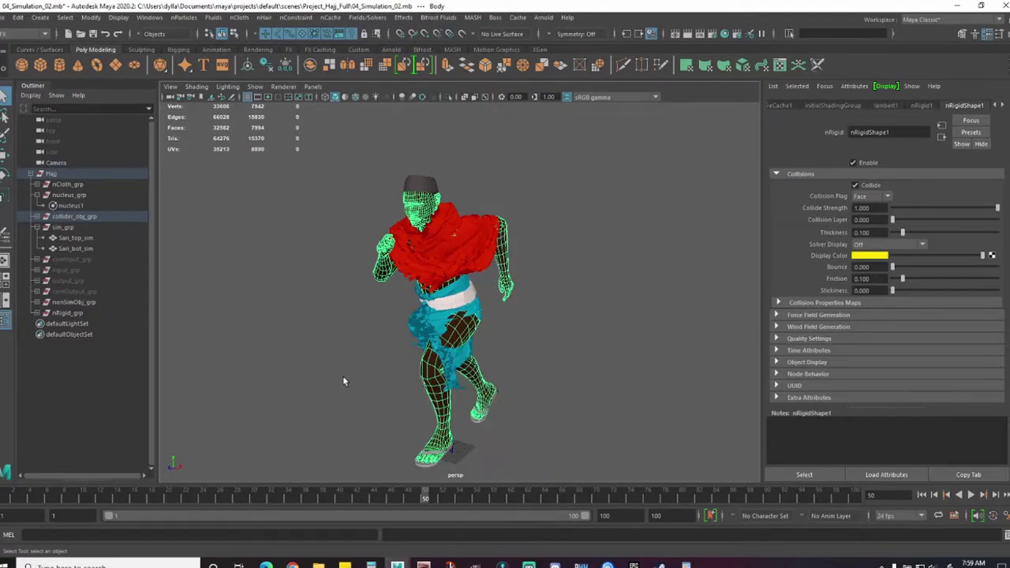
left_click(921, 495)
right_click_drag(543, 290, 553, 276)
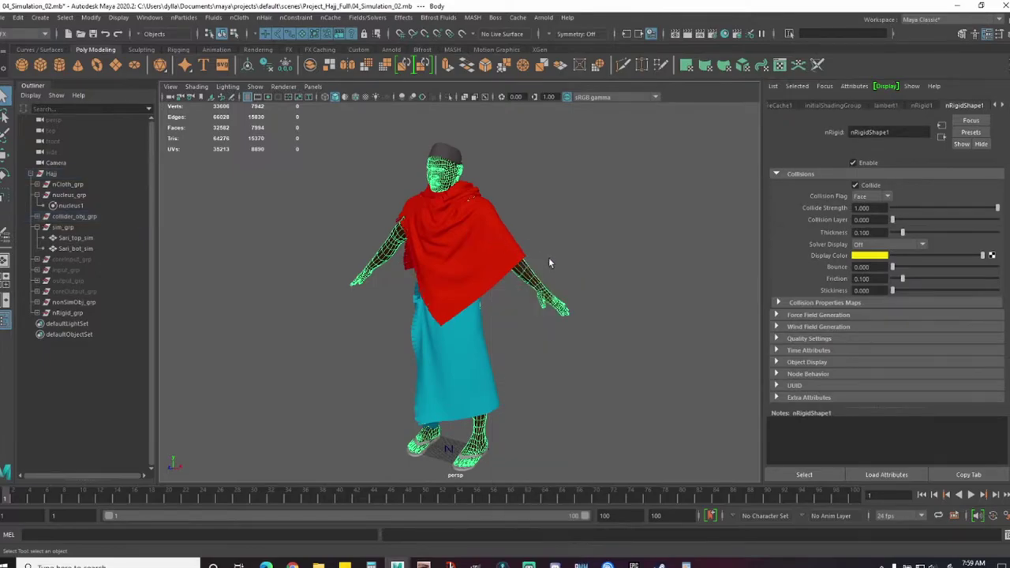
left_click(554, 277)
Step: Select the vertices of both hands on the Body mesh in wireframe display, leaving out stray vertices elsewhere
left_click_drag(588, 353, 535, 281)
key("f")
key("4")
key("a")
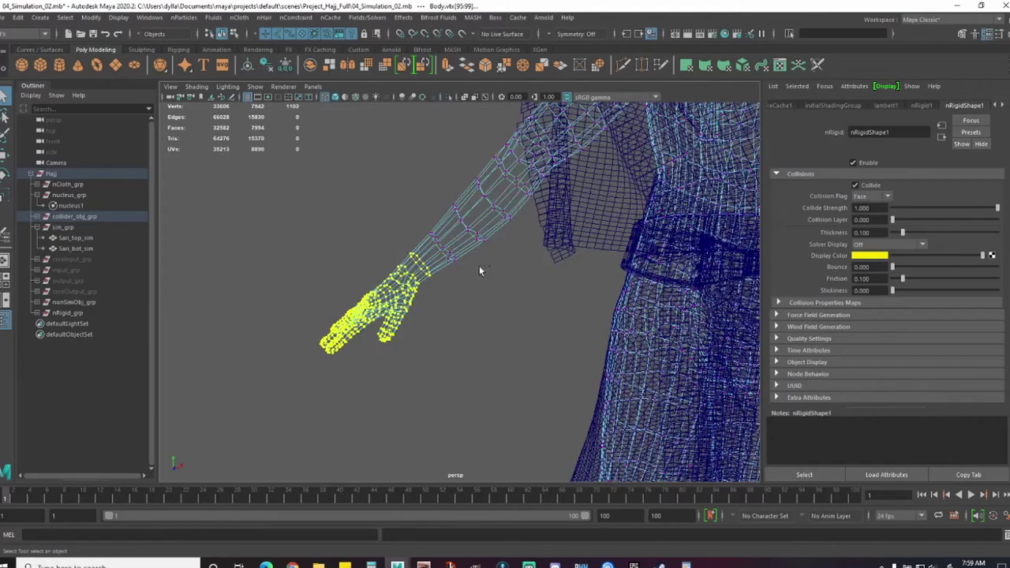
left_click_drag(394, 287, 401, 286, "shift")
key("a")
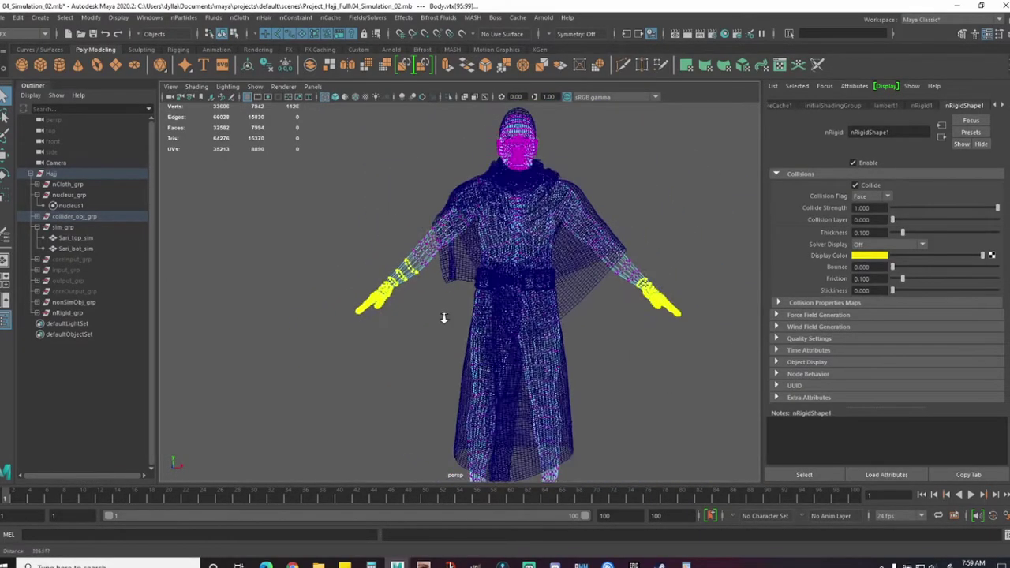
Step: Extend the hand vertex selection on the Body mesh up both forearms and return to shaded display
key("f")
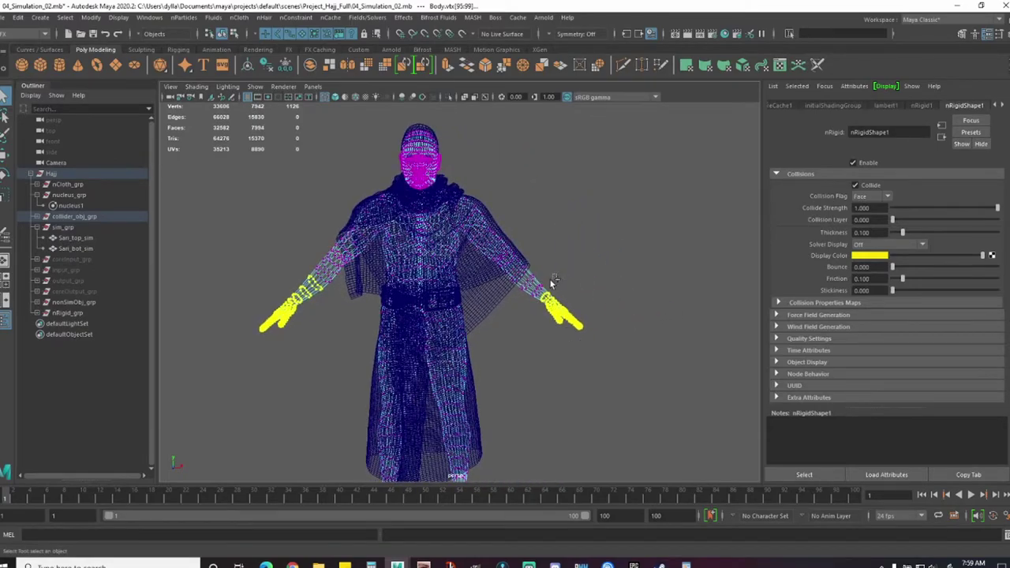
scroll(517, 320, "up", 3)
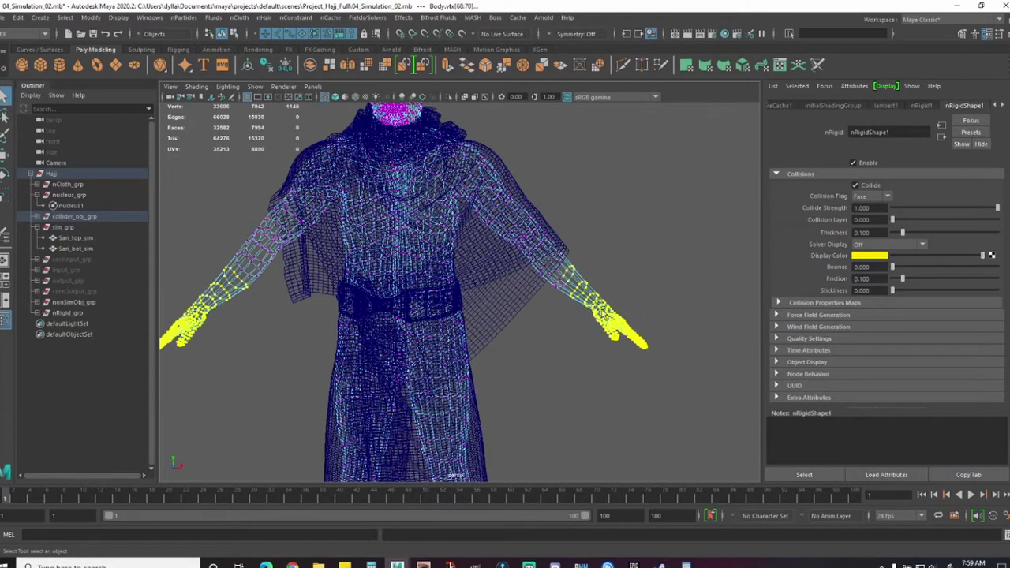
left_click_drag(517, 320, 594, 277, "alt")
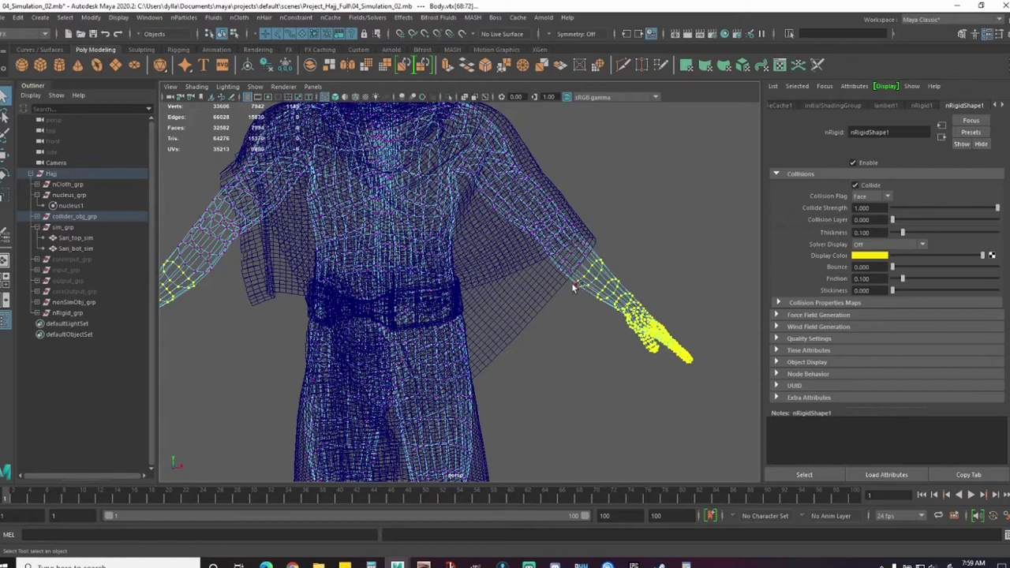
left_click_drag(617, 310, 561, 348, "alt")
scroll(562, 349, "up", 2)
key("5")
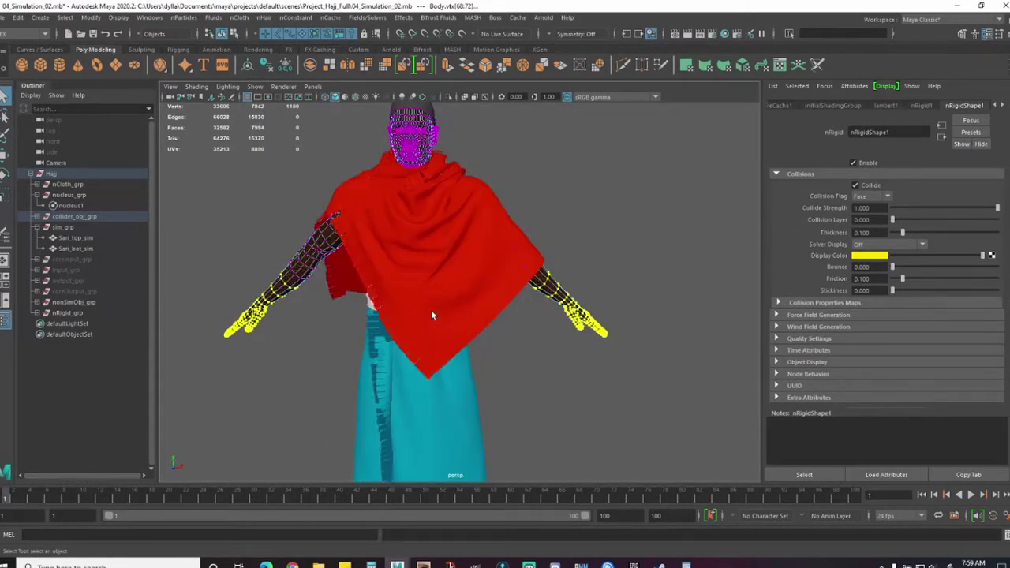
Step: Flood the selected hand and forearm vertices with 0 in the Body's nRigid Collide Strength vertex map, using the Replace operation
right_click_drag(289, 237, 291, 277)
mouse_move(297, 419)
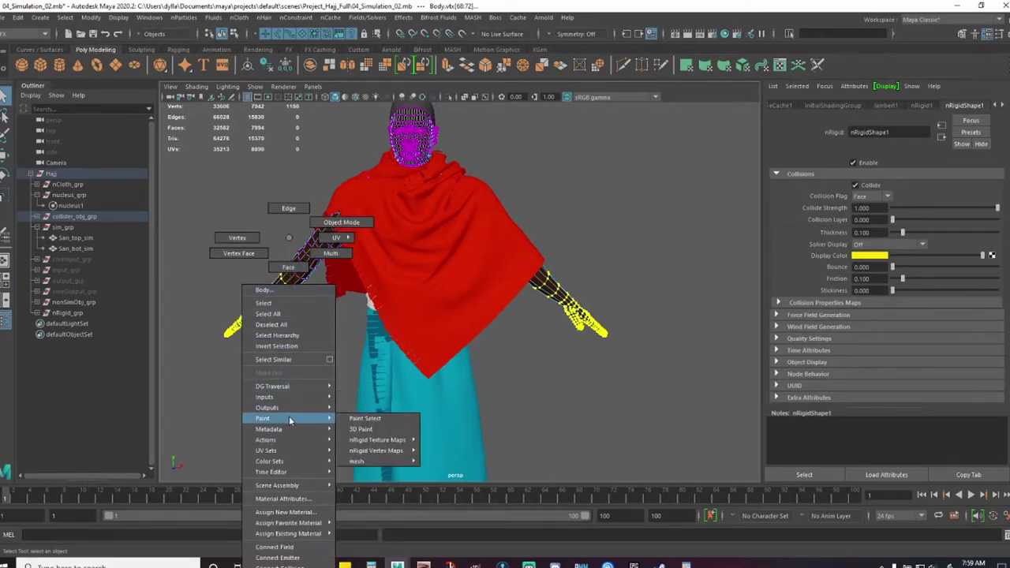
mouse_move(384, 451)
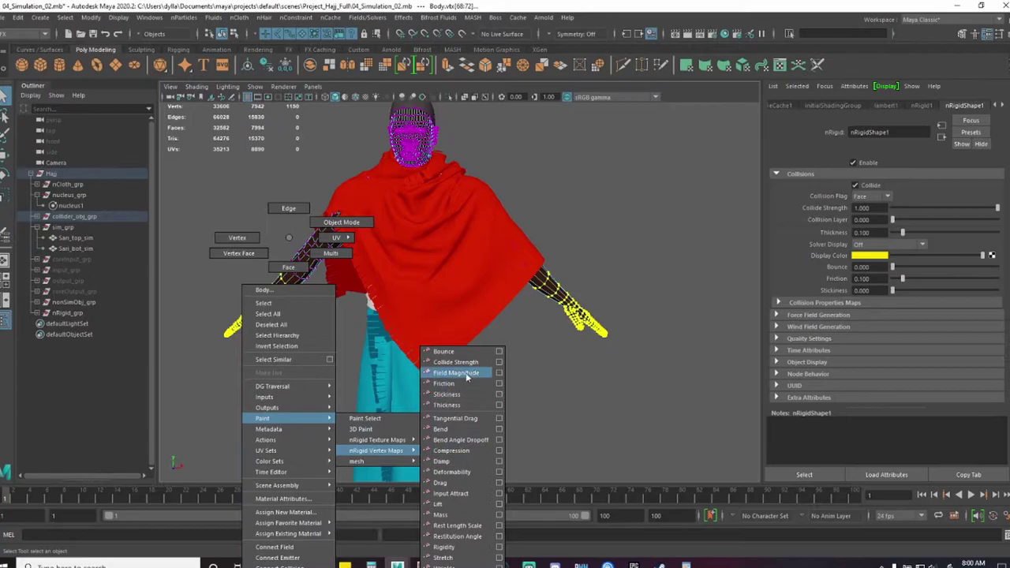
left_click(457, 362)
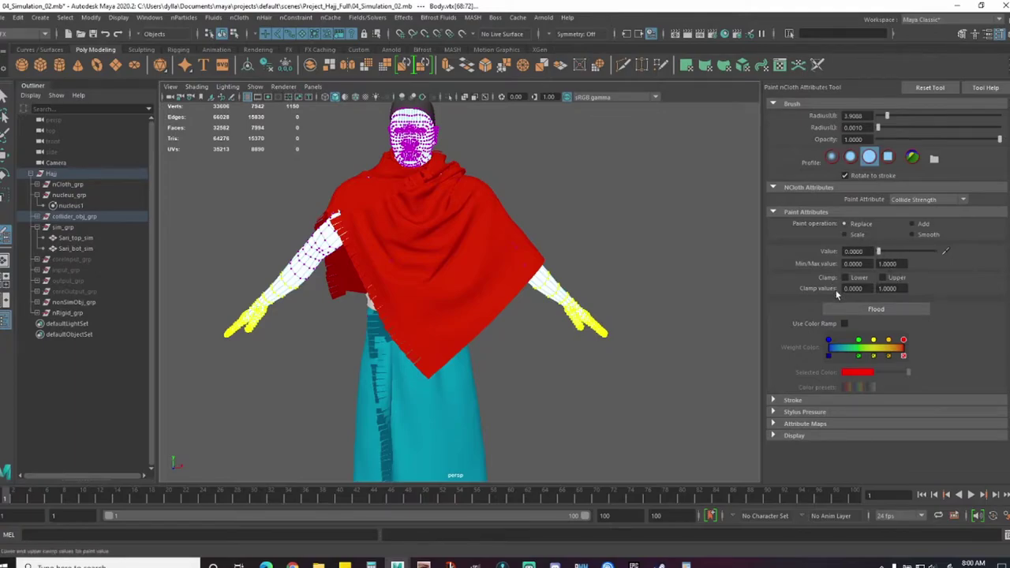
left_click(873, 308)
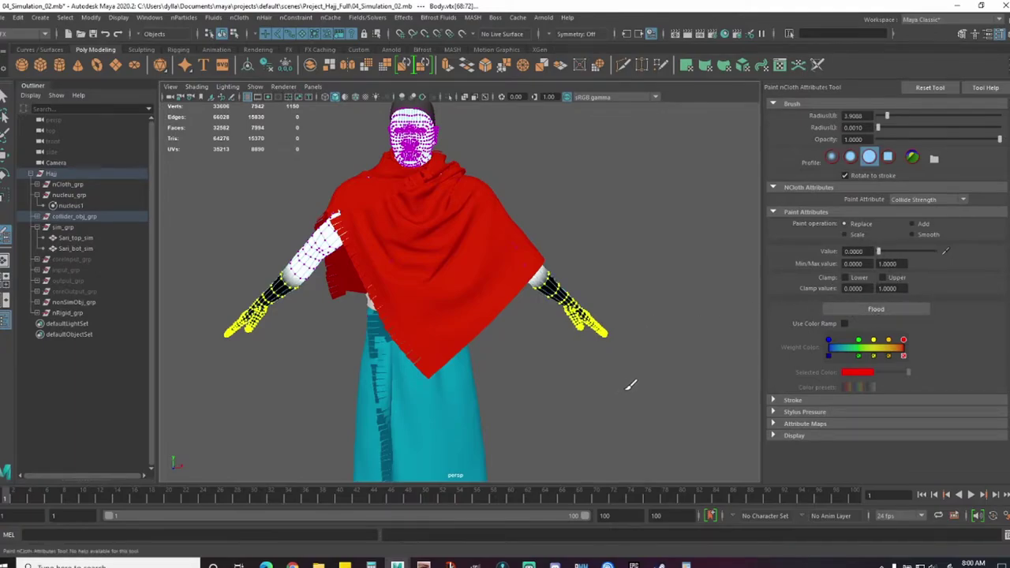
Step: Examine the Collide Strength falloff on both forearms near the hem of the top sari cloth
scroll(631, 382, "up", 2)
scroll(624, 367, "up", 2)
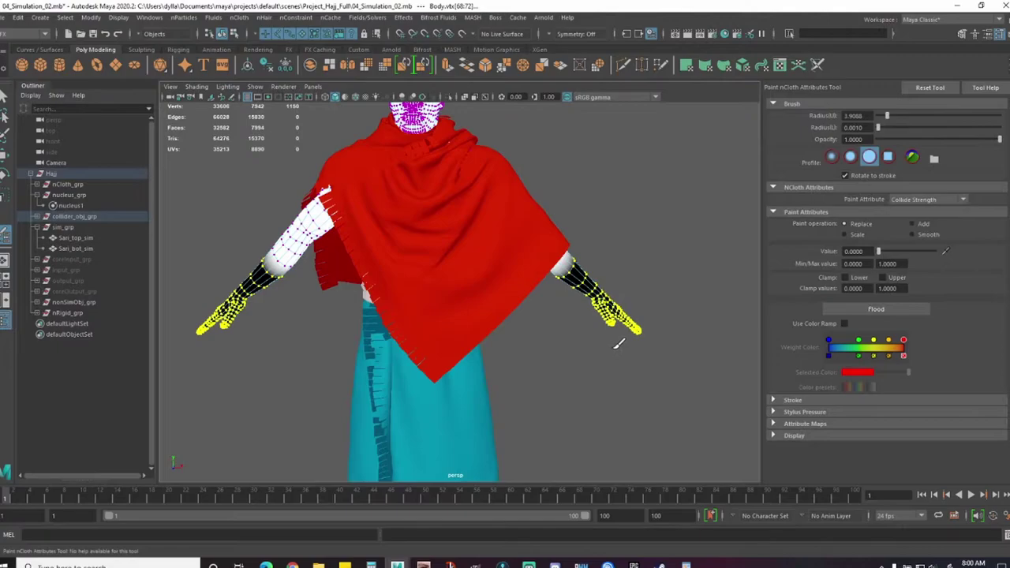
scroll(607, 347, "up", 2)
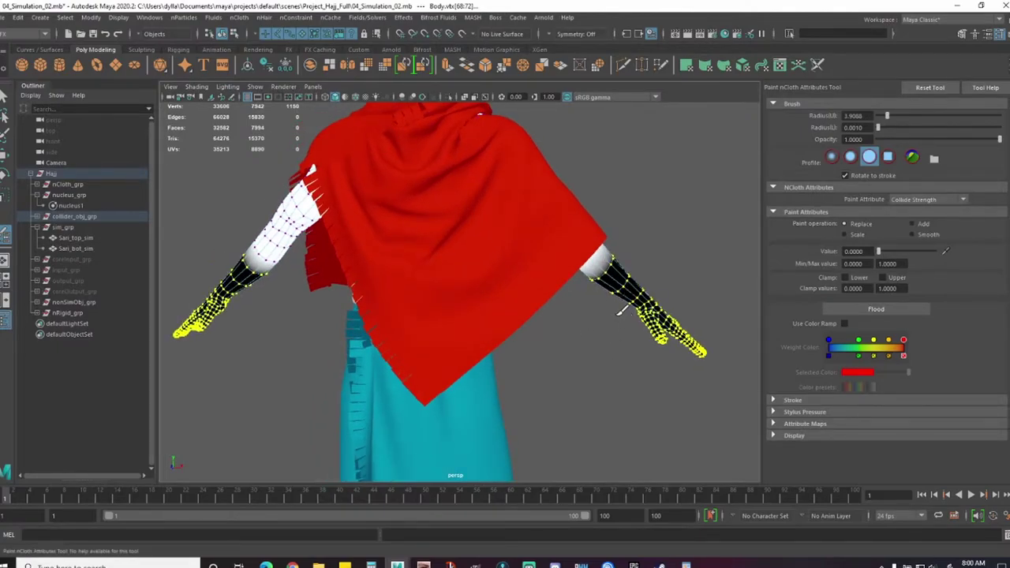
left_click_drag(621, 316, 601, 311, "alt")
scroll(615, 302, "up", 2)
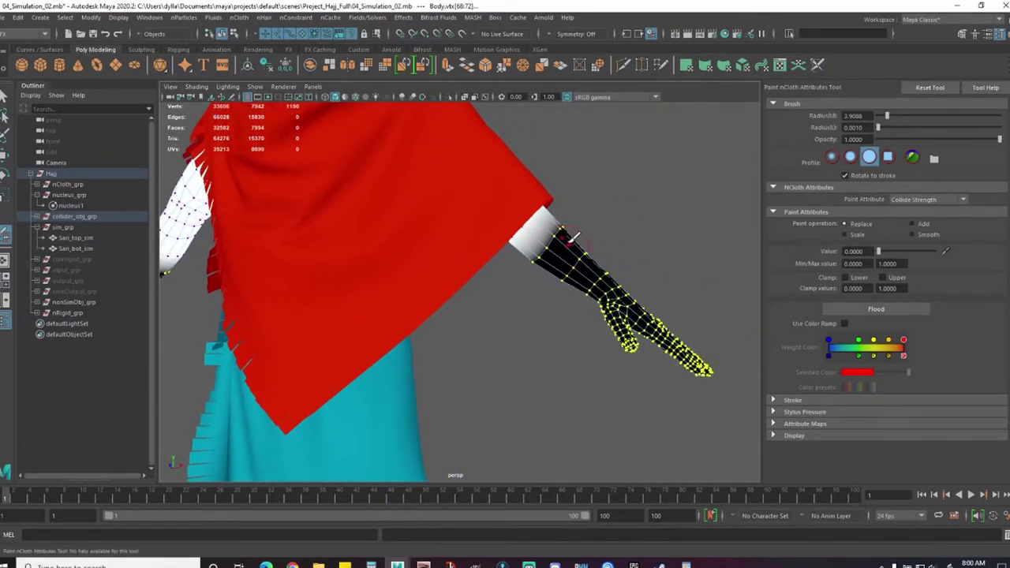
left_click_drag(581, 228, 566, 228, "alt")
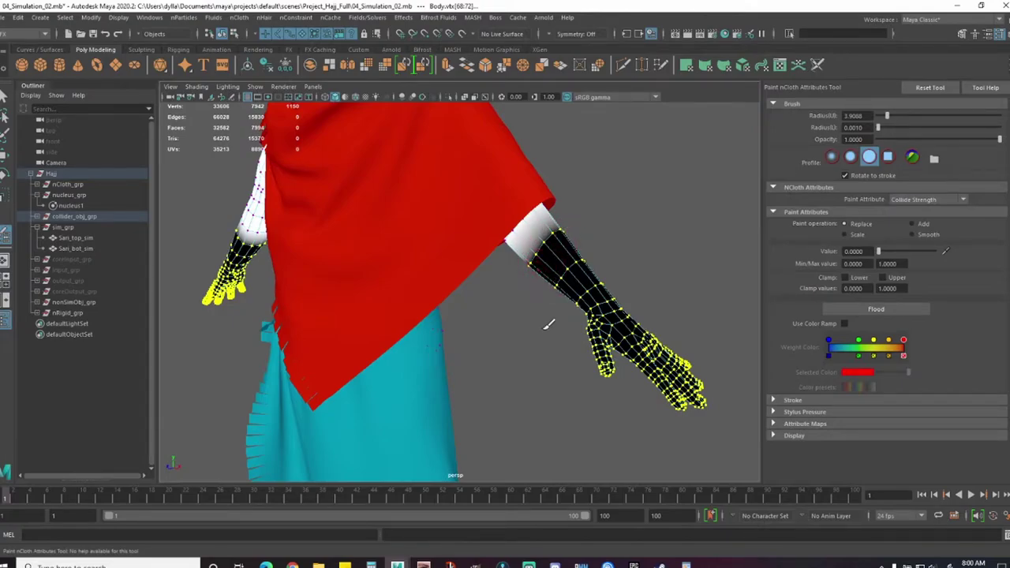
scroll(550, 319, "down", 2)
left_click_drag(586, 368, 520, 361, "alt")
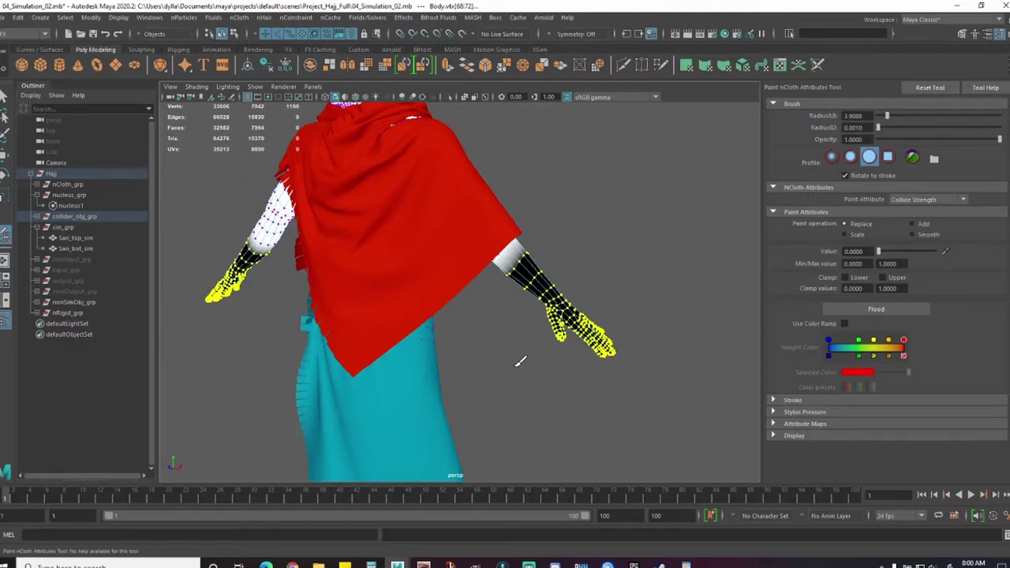
scroll(487, 274, "up", 2)
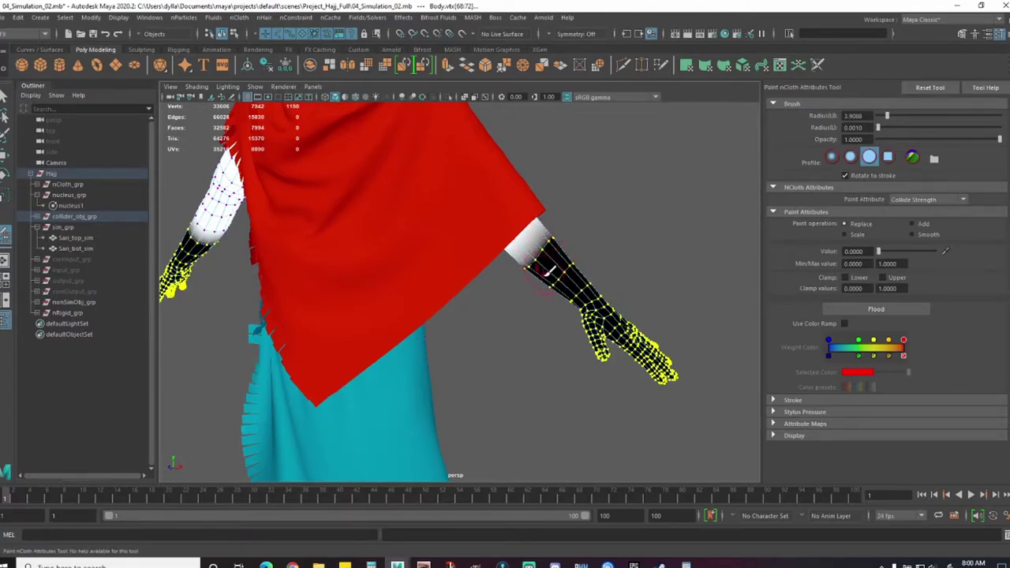
left_click_drag(568, 335, 497, 338, "alt")
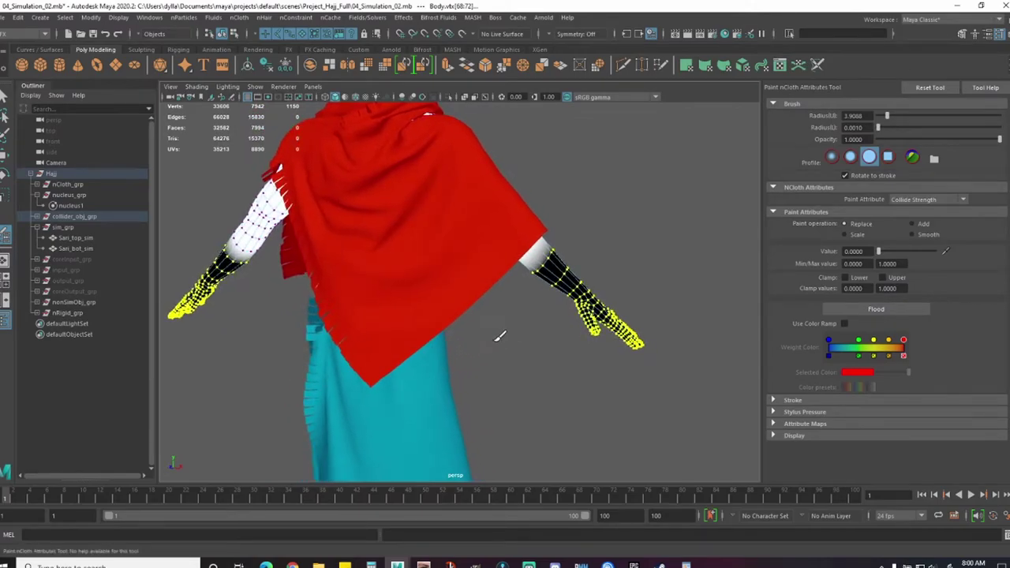
left_click_drag(565, 322, 493, 341, "alt")
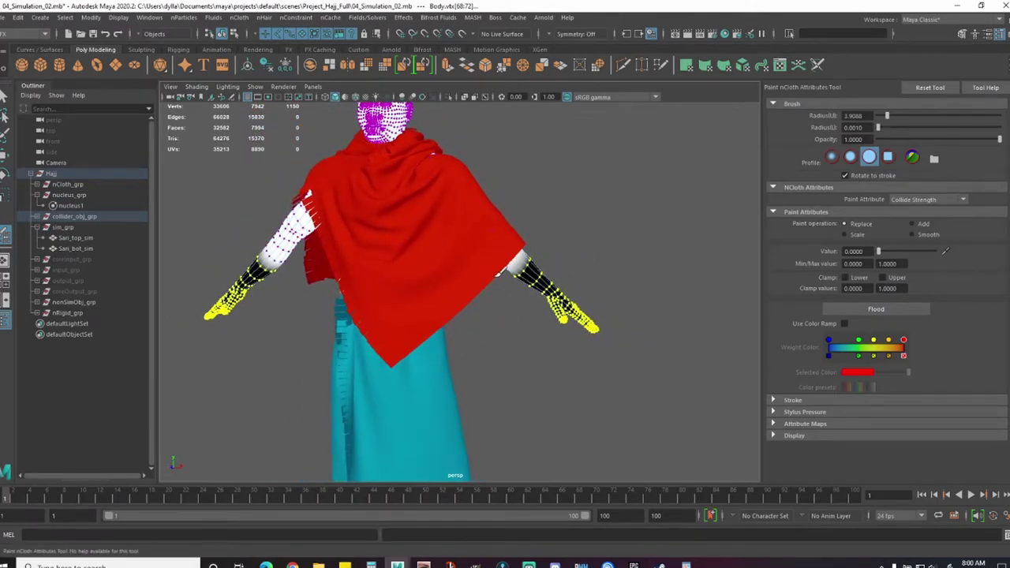
Step: Paint the Input Attract vertex map of Sari_top_sim to 0 down the character's left upper arm and around that shoulder
key("q")
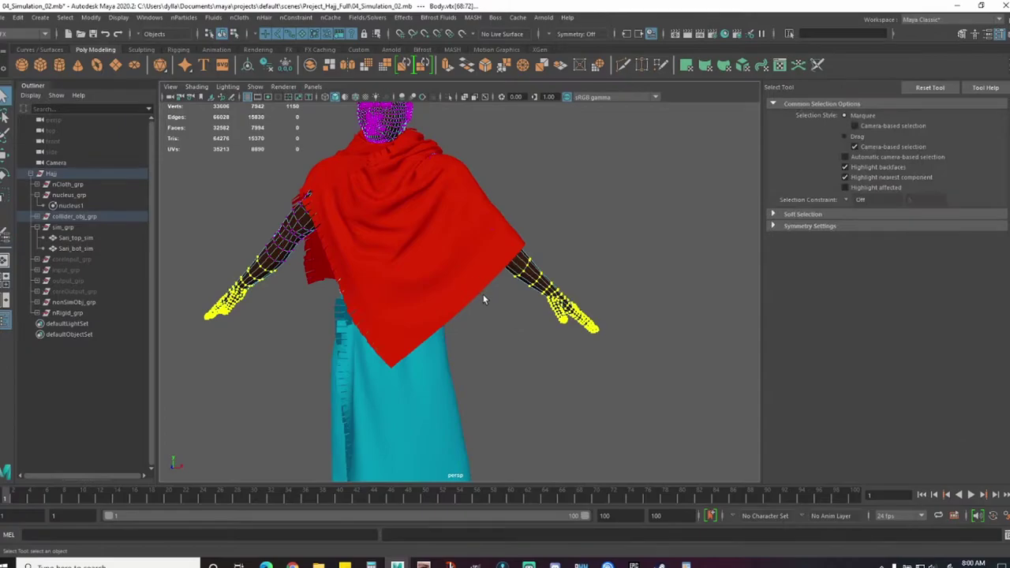
left_click(463, 282)
left_click_drag(543, 336, 446, 337, "alt")
mouse_move(474, 221)
right_mouse_down()
mouse_move(479, 385)
mouse_move(536, 401)
mouse_move(566, 431)
mouse_move(662, 457)
mouse_move(676, 480)
mouse_move(670, 502)
mouse_move(663, 486)
right_mouse_up()
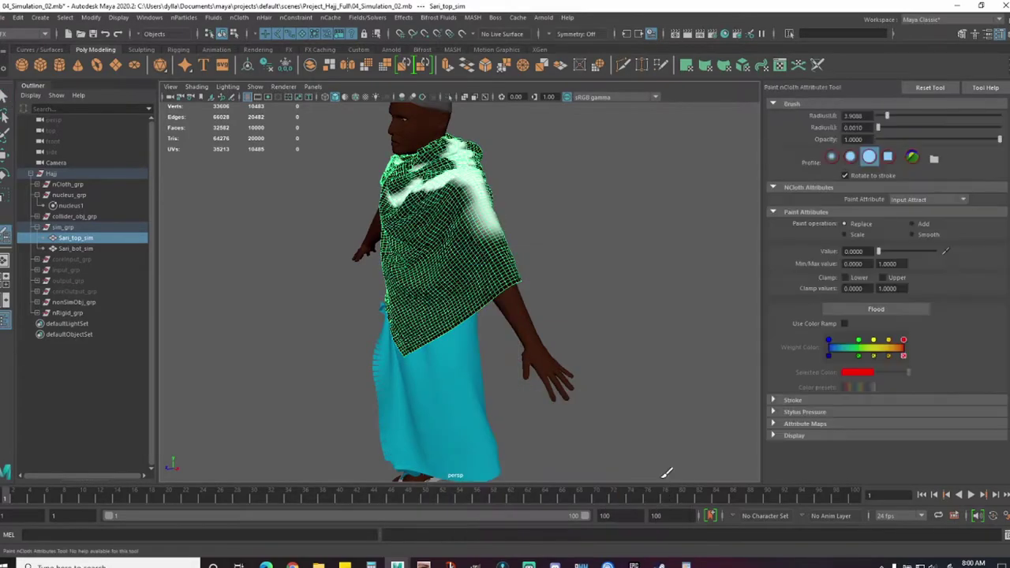
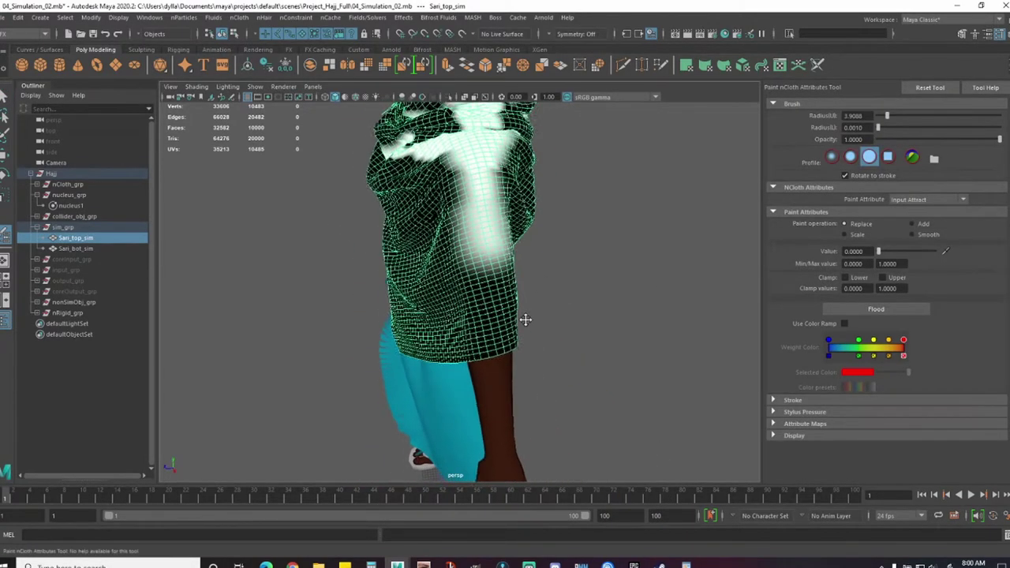
left_click_drag(553, 300, 489, 298, "alt")
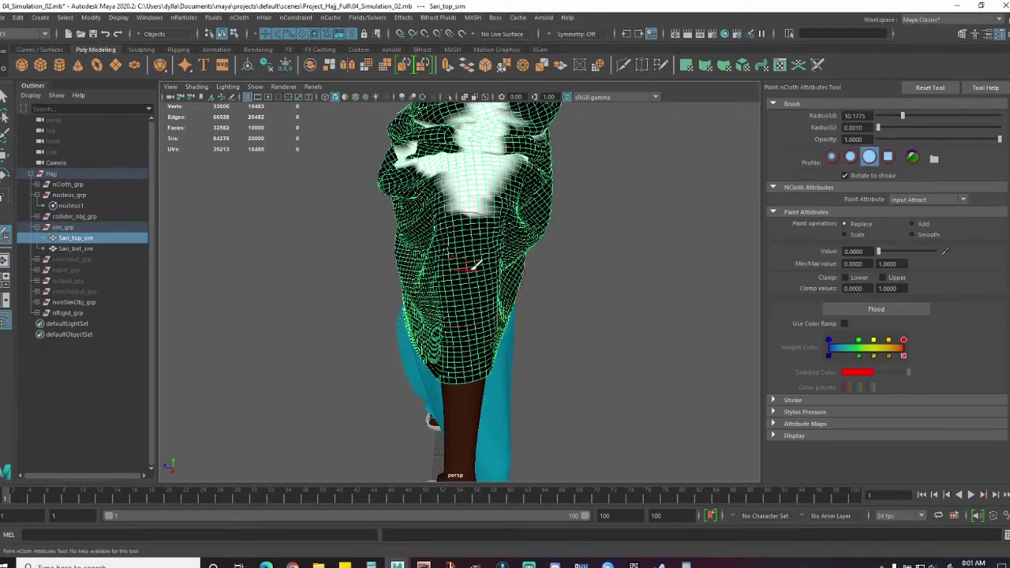
mouse_move(490, 252)
left_mouse_down("alt")
mouse_move(478, 278)
mouse_move(476, 264)
mouse_move(447, 267)
mouse_move(513, 293)
mouse_move(474, 241)
mouse_move(499, 280)
left_mouse_up("alt")
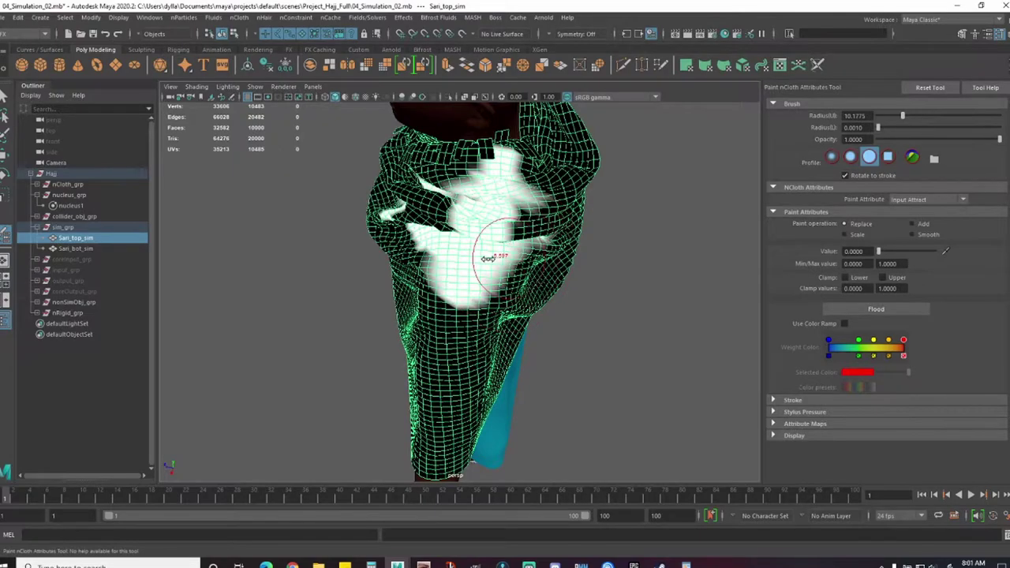
mouse_move(500, 273)
left_mouse_down("alt")
mouse_move(485, 237)
mouse_move(462, 260)
left_mouse_up("alt")
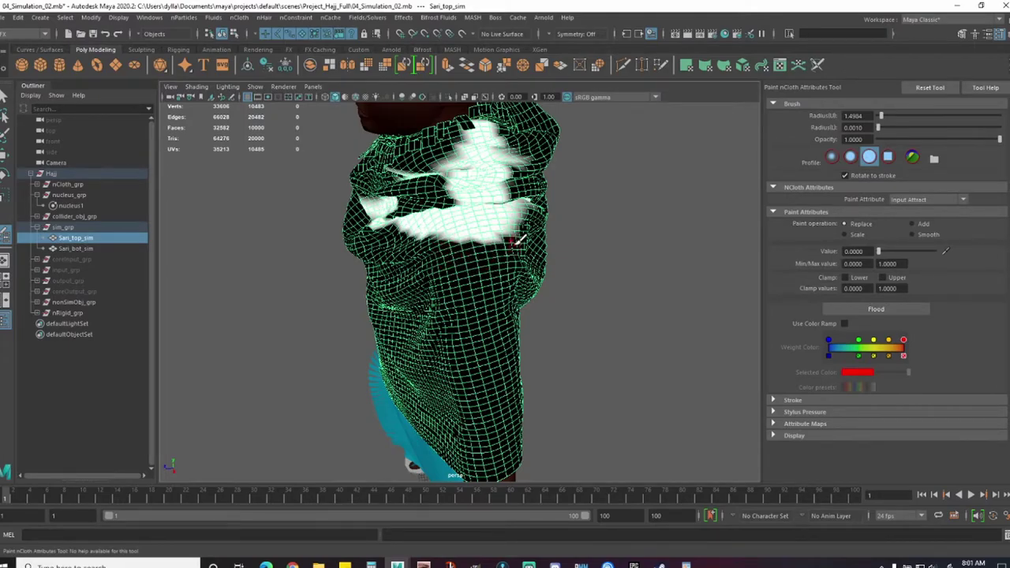
mouse_move(517, 241)
left_mouse_down("alt")
mouse_move(452, 203)
mouse_move(506, 211)
left_mouse_up("alt")
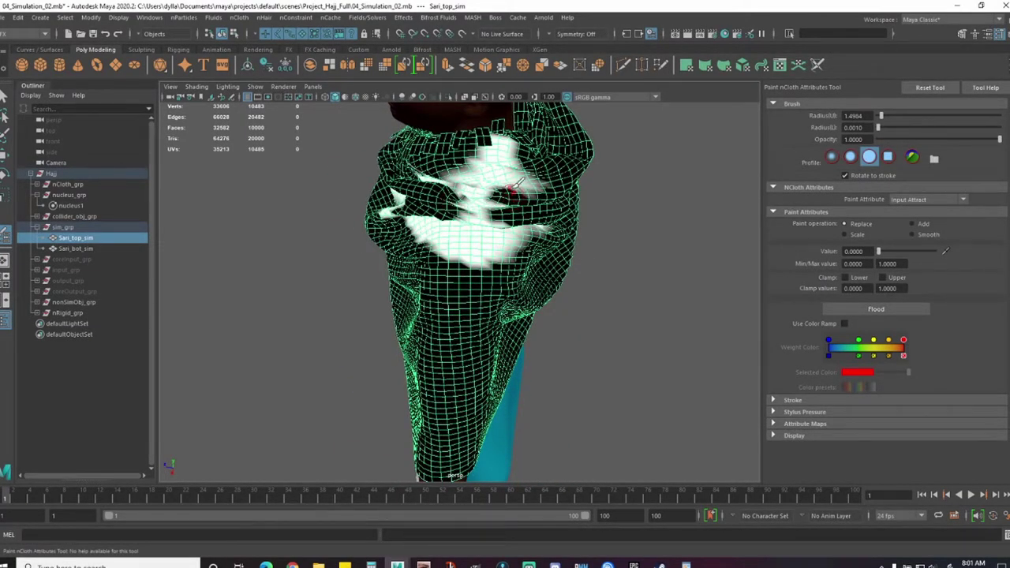
Step: Replace the Input Attract weights with 0 over the upper back and the character's right shoulder on Sari_top_sim
mouse_move(467, 158)
left_mouse_down()
mouse_move(512, 212)
mouse_move(488, 223)
mouse_move(504, 234)
mouse_move(498, 239)
mouse_move(452, 254)
mouse_move(460, 226)
mouse_move(451, 232)
mouse_move(555, 262)
mouse_move(468, 289)
mouse_move(434, 318)
mouse_move(510, 298)
mouse_move(446, 310)
mouse_move(493, 322)
mouse_move(443, 320)
mouse_move(502, 340)
mouse_move(578, 339)
mouse_move(568, 253)
left_mouse_up()
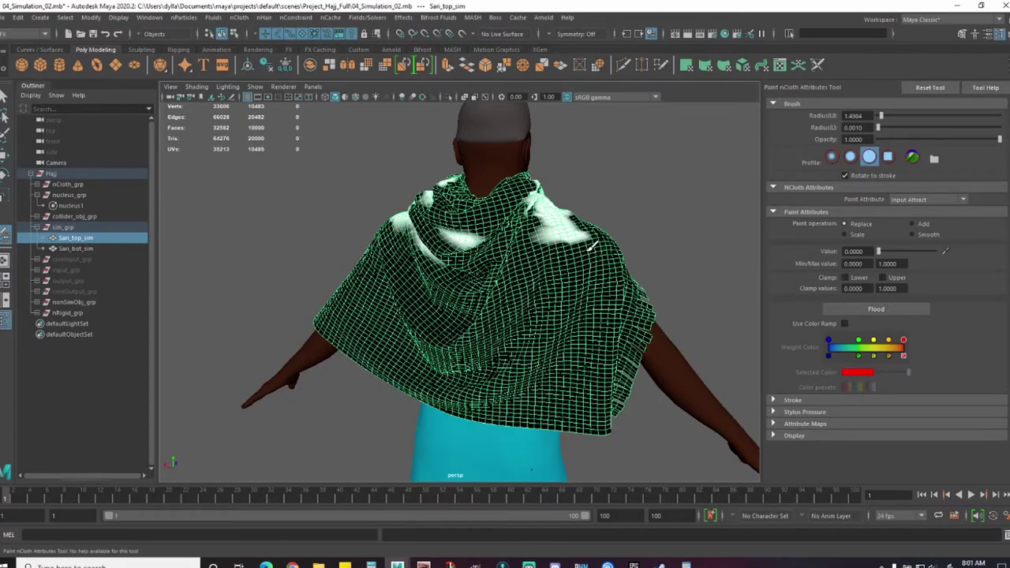
left_click_drag(583, 244, 388, 284, "alt")
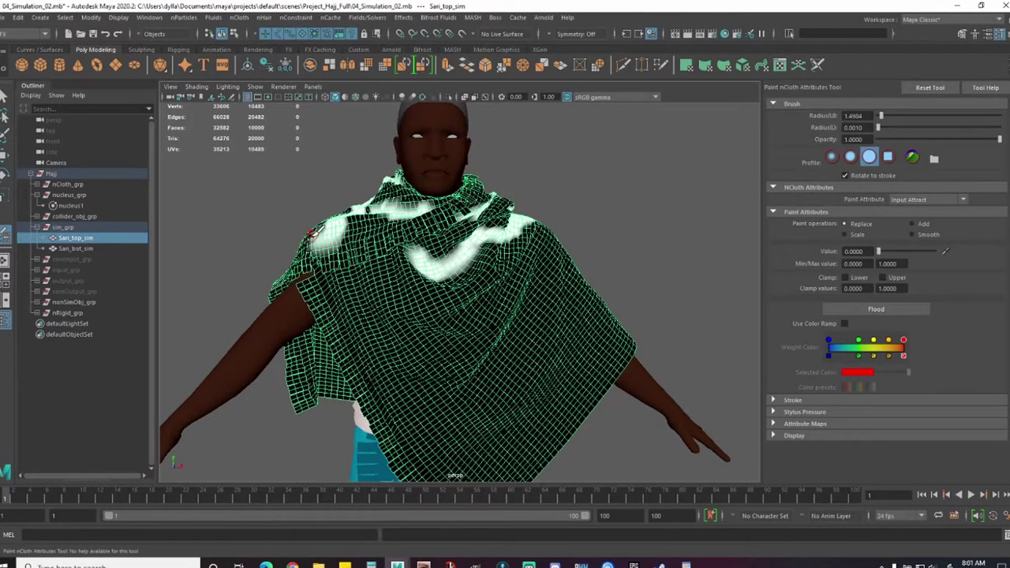
mouse_move(314, 230)
left_mouse_down()
mouse_move(338, 228)
mouse_move(379, 277)
mouse_move(331, 292)
mouse_move(521, 364)
mouse_move(451, 334)
mouse_move(467, 287)
mouse_move(450, 282)
mouse_move(426, 244)
mouse_move(483, 246)
mouse_move(479, 289)
left_mouse_up()
Step: Soften the painted Input Attract weights on Sari_top_sim with the Smooth operation
left_click(913, 234)
scroll(451, 260, "up", 5)
scroll(466, 347, "down", 5)
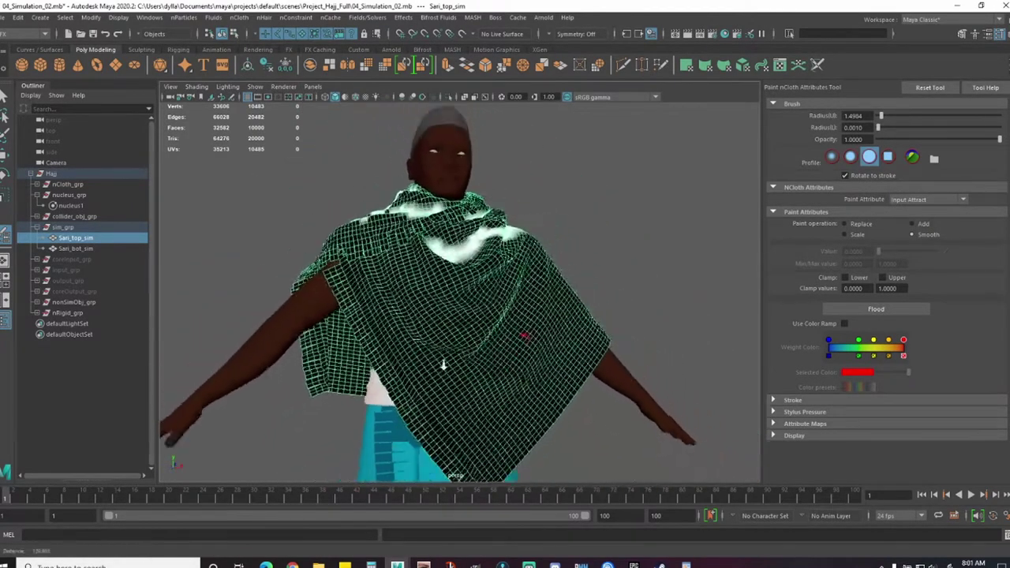
scroll(465, 320, "down", 5)
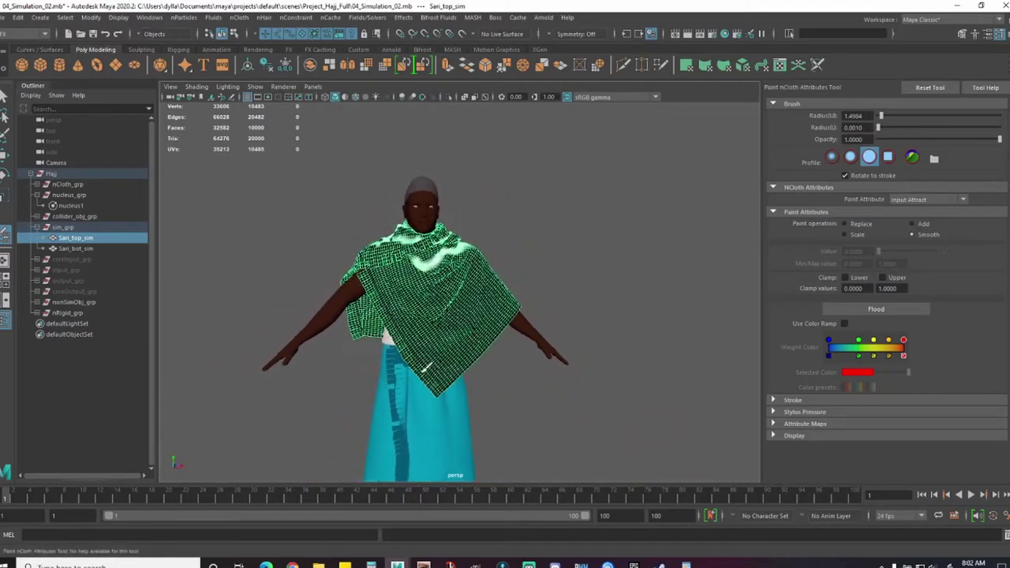
Step: Set the Friction of the Body collider's nRigid shape to 0.010 and clear the selection
key("q")
left_click(532, 289)
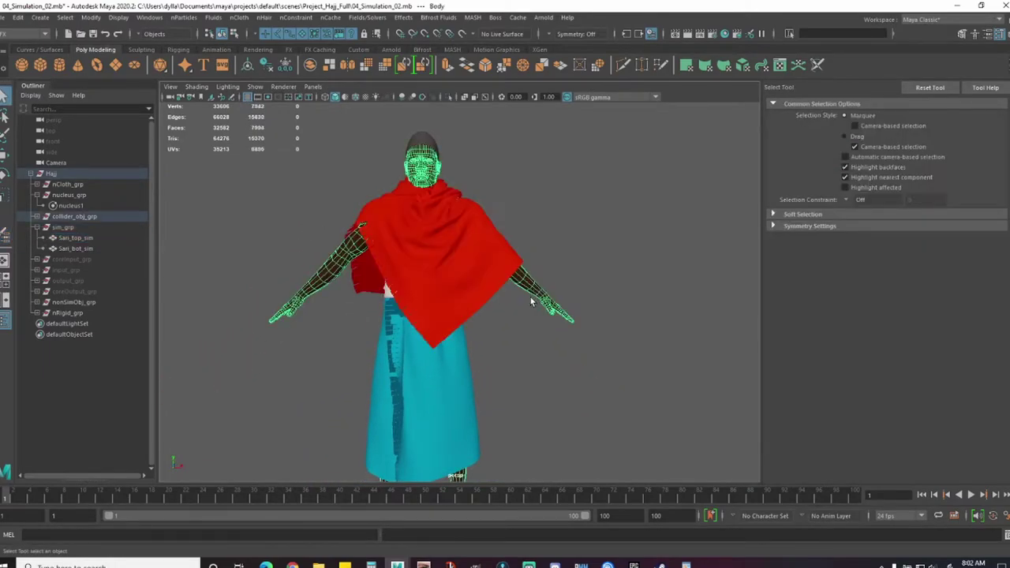
key("ctrl+a")
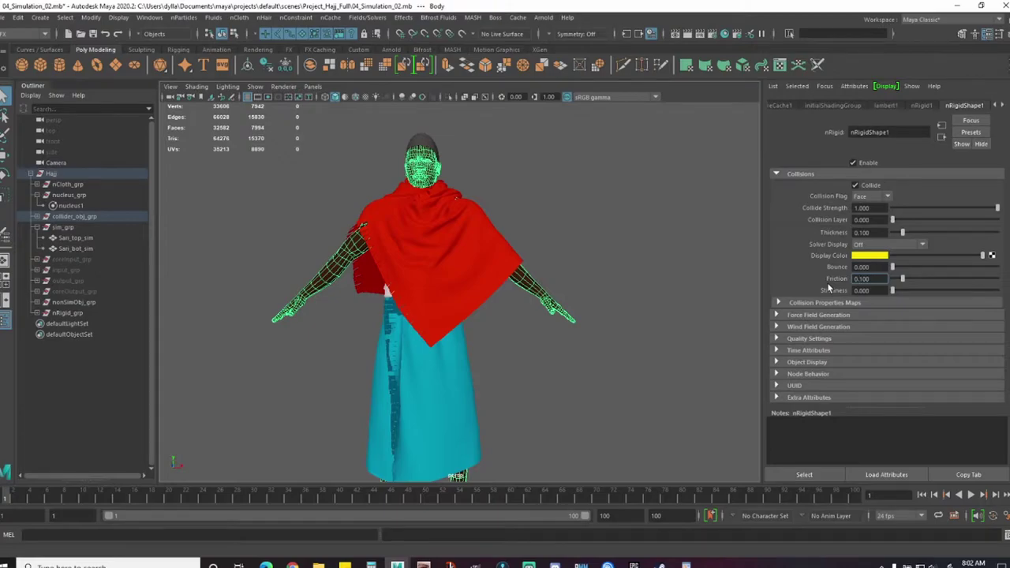
scroll(552, 296, "up", 2)
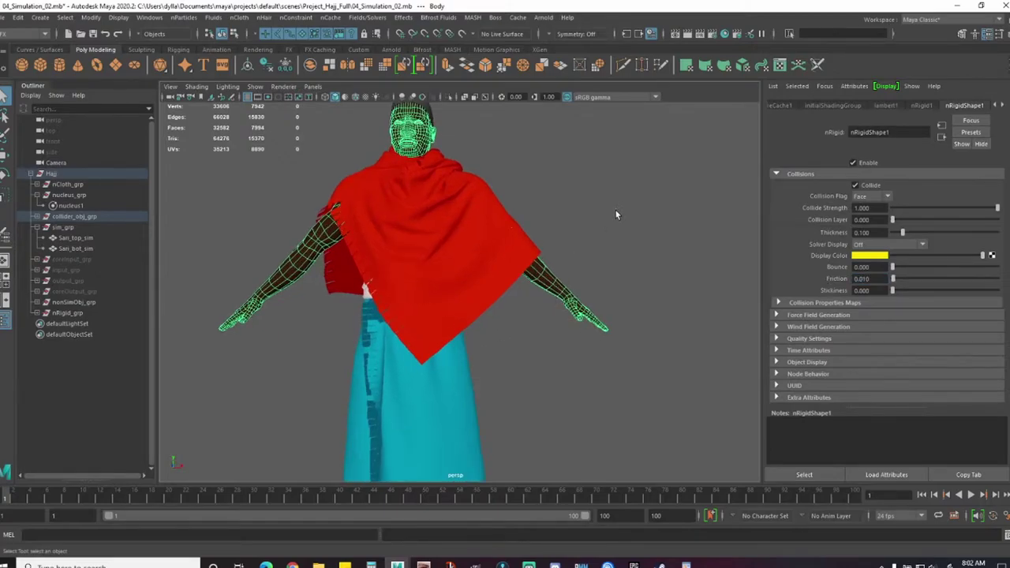
left_click(582, 262)
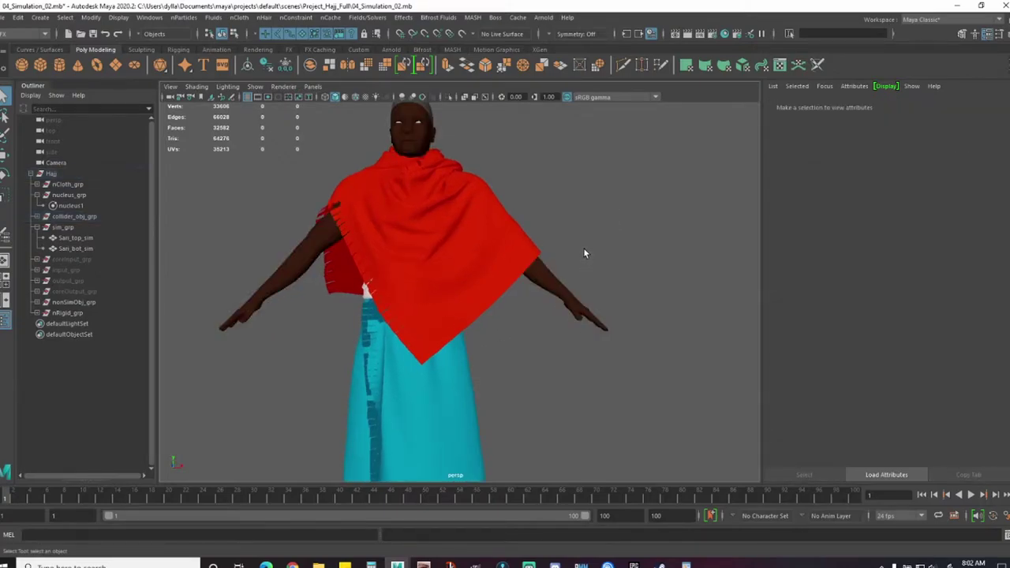
Step: Set the Self Collide Width Scale of the Sari_bot_sim cloth to 2.000
left_click_drag(438, 382, 390, 302, "alt")
left_click(455, 369)
scroll(485, 316, "up", 2)
left_click_drag(370, 250, 460, 327, "alt")
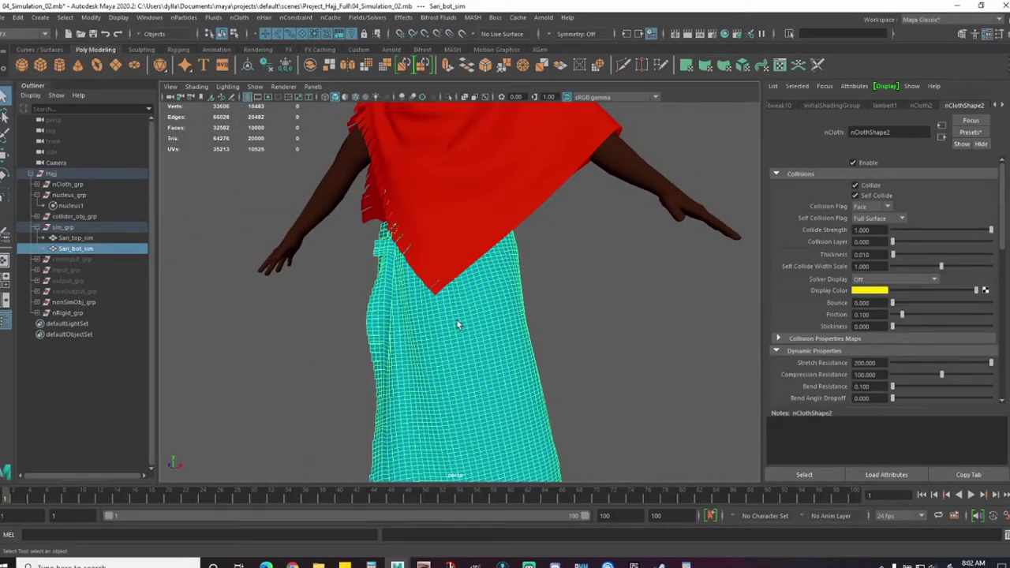
left_click(521, 198)
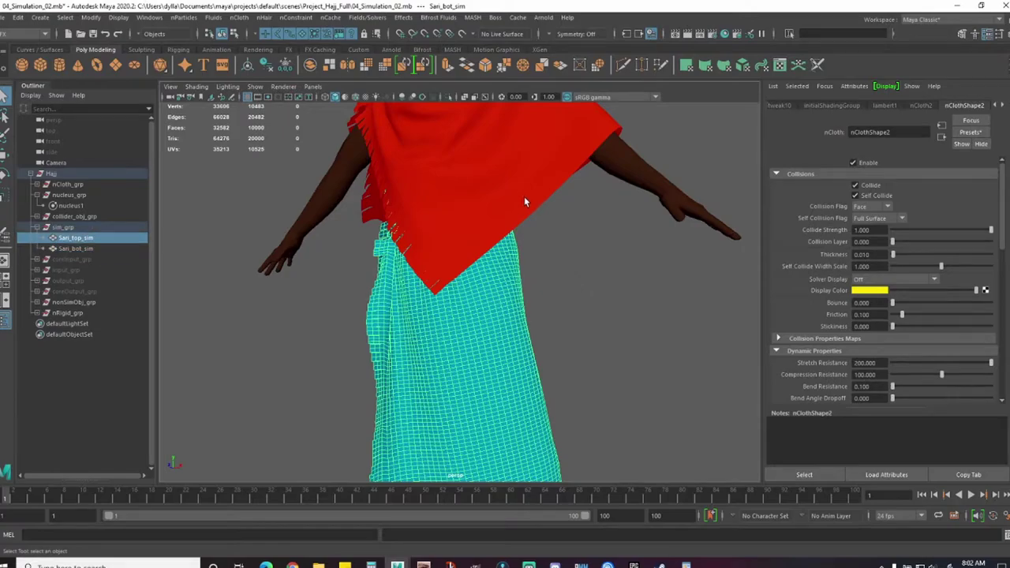
left_click(486, 324)
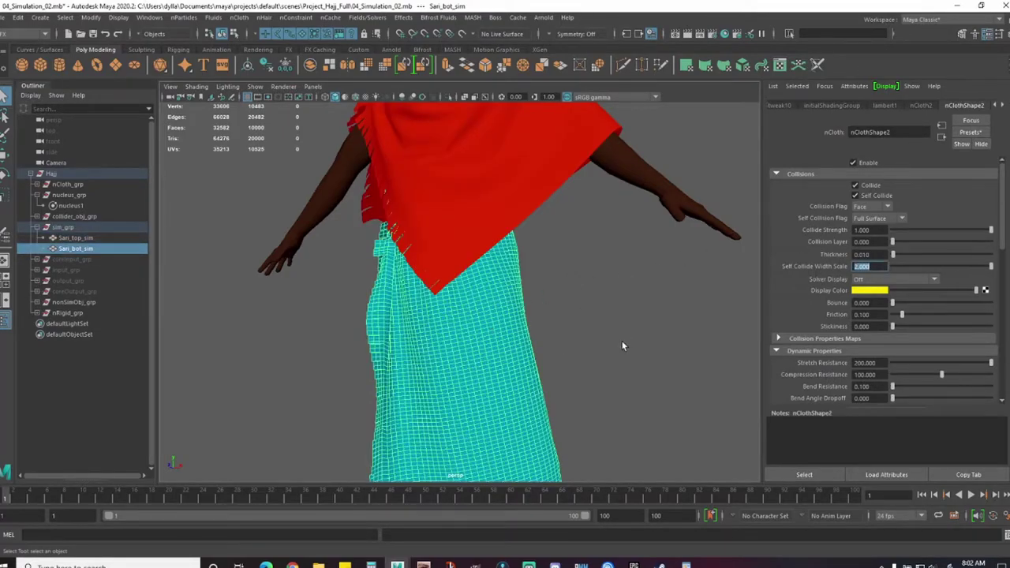
left_click_drag(622, 346, 520, 334, "alt")
Step: Save the scene as a new version named 04_Simulation_03.mb
left_click(7, 16)
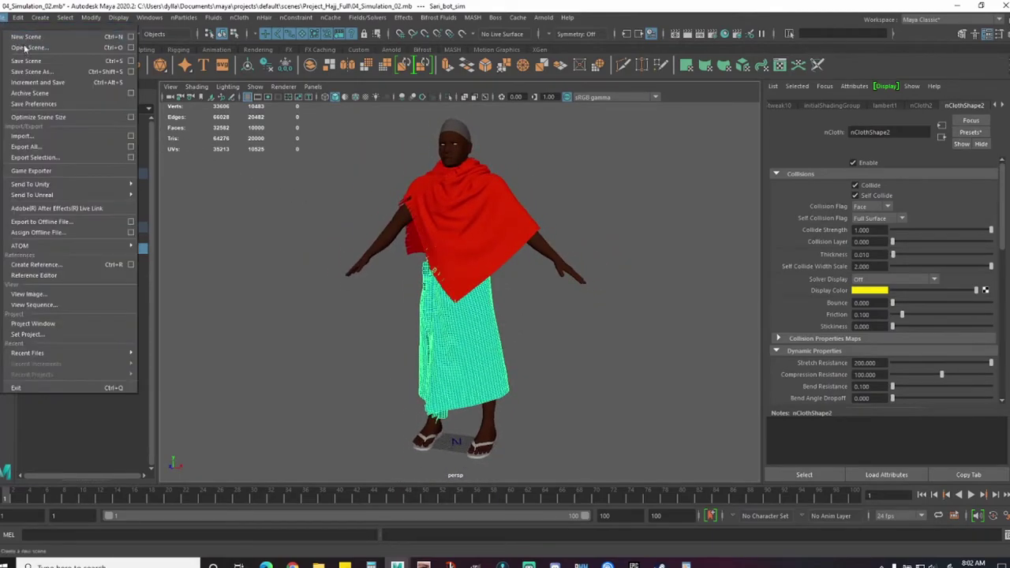
left_click(31, 70)
left_click(360, 528)
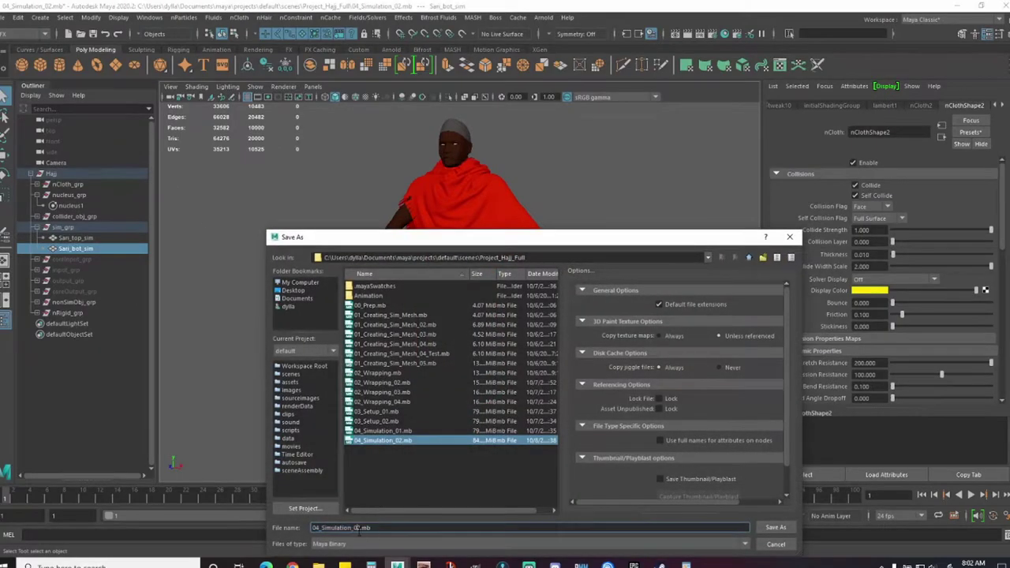
key("BackSpace")
type("3")
key("Return")
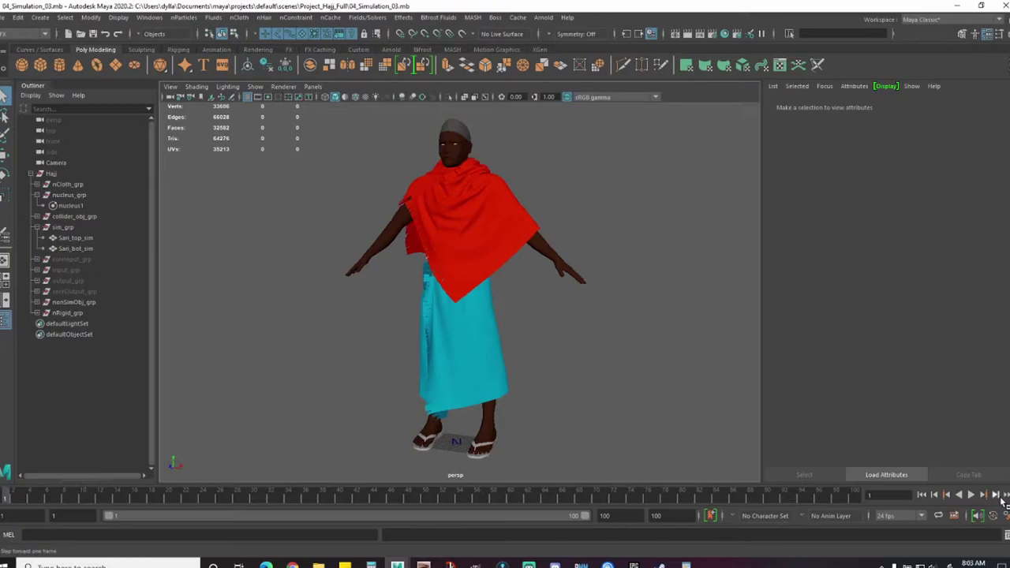
Step: Open the Playblast options and make the movie file name editable
left_click(1000, 497)
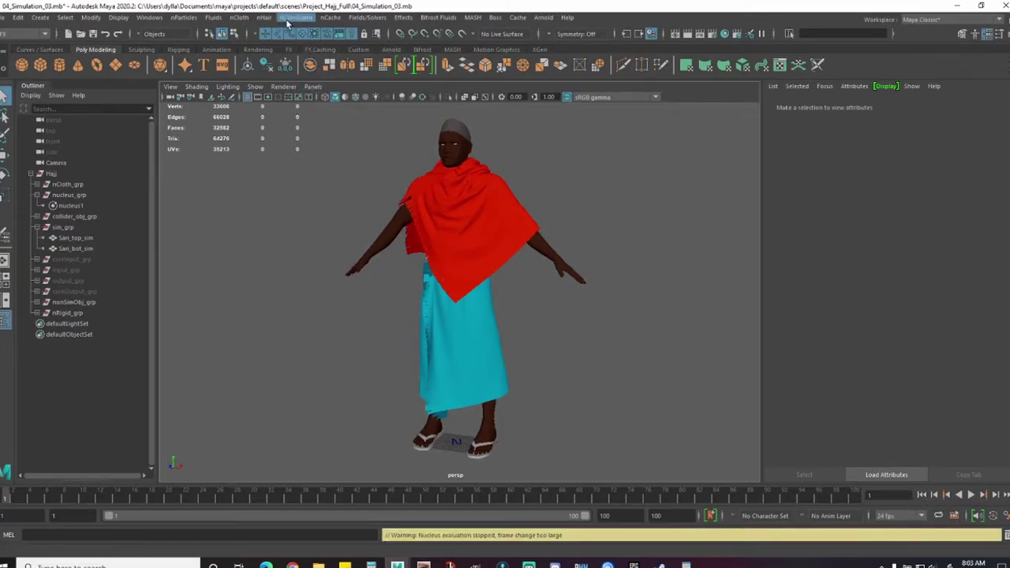
left_click(150, 18)
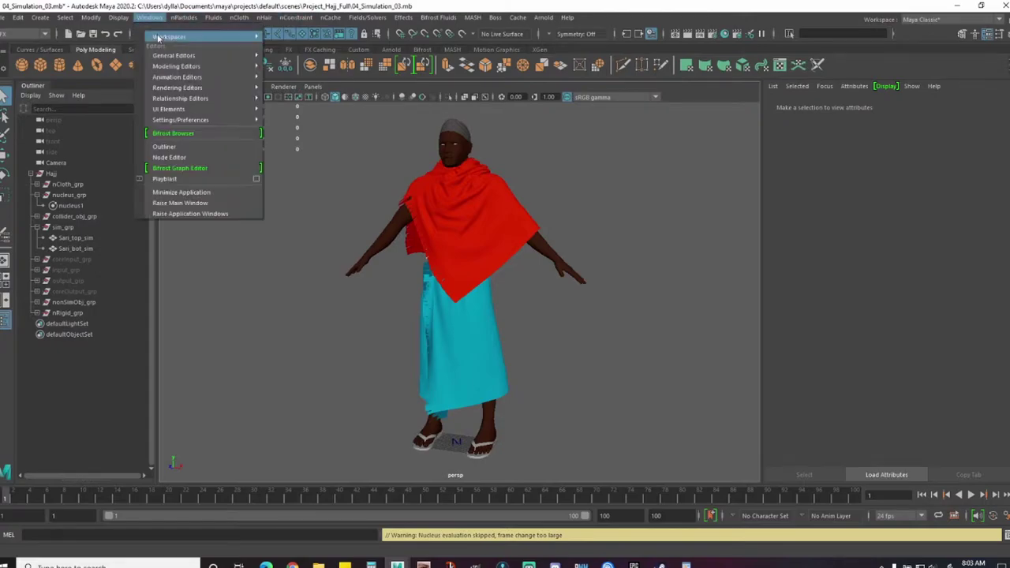
left_click(256, 185)
left_click(526, 415)
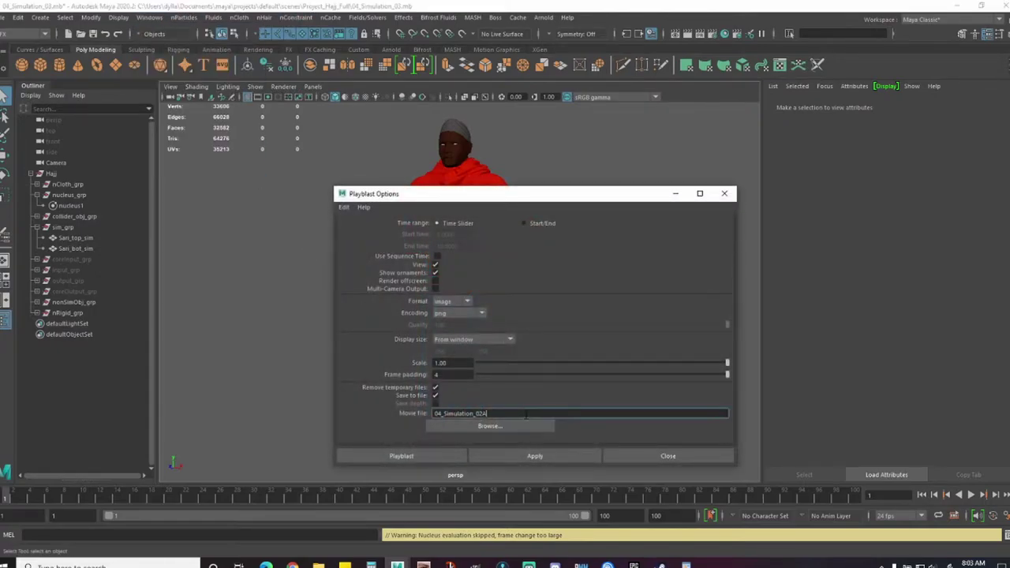
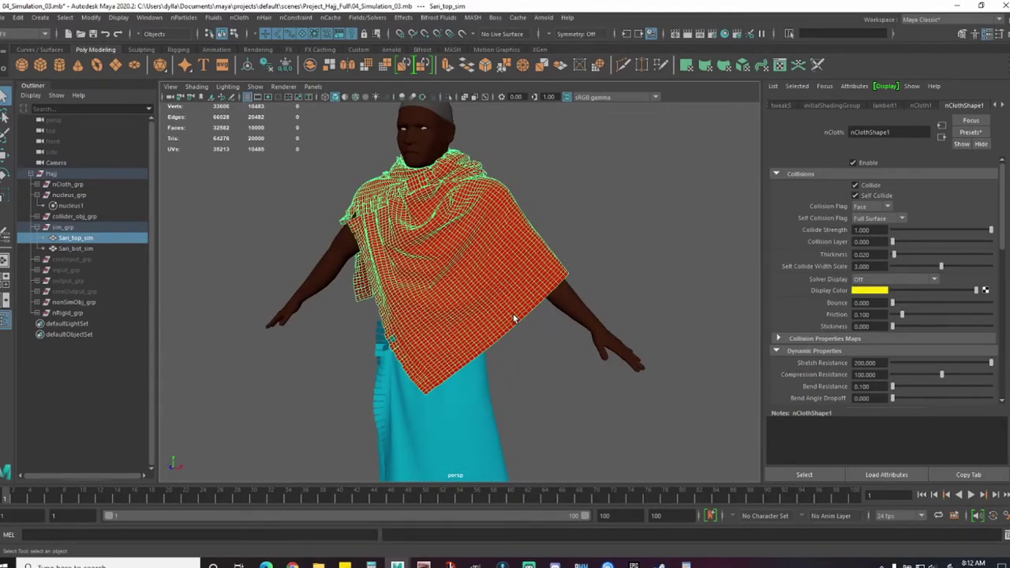
Step: Hide Sari_top_sim to expose the torso and the waist of the lower sari
right_click_drag(448, 321, 484, 319, "alt")
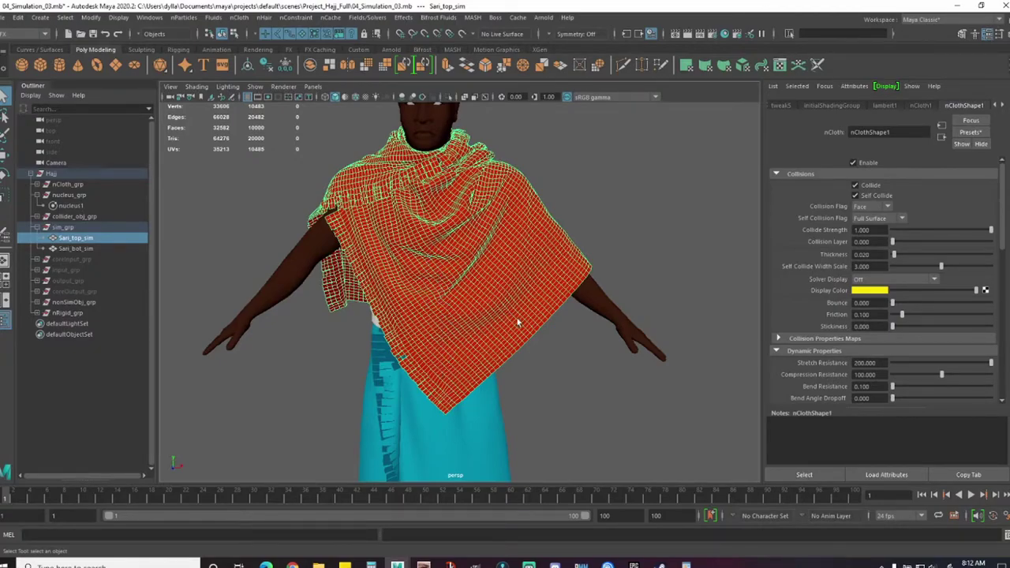
left_click_drag(518, 322, 416, 246, "alt")
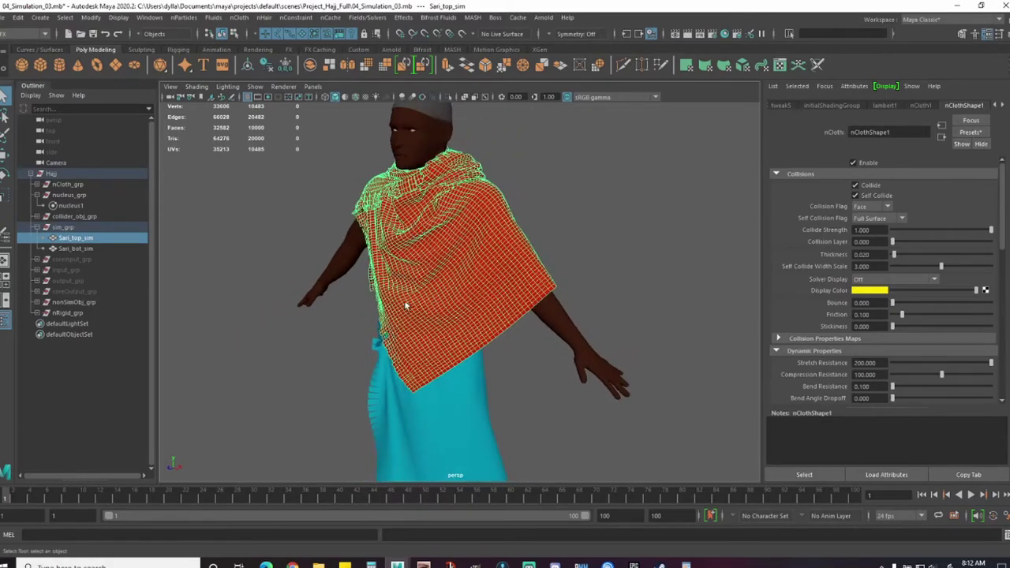
left_click_drag(417, 338, 439, 384, "alt")
left_click(445, 416)
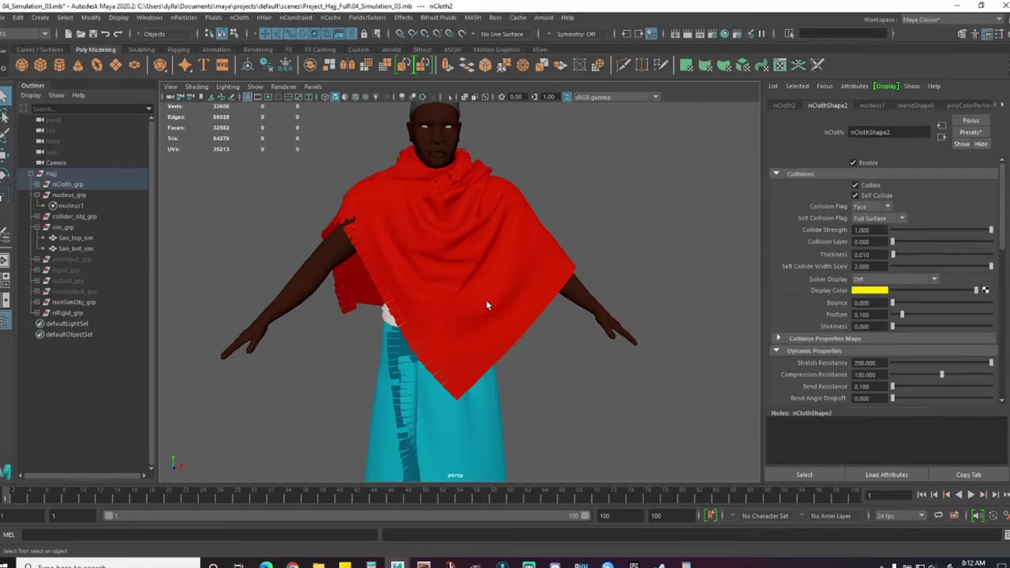
left_click(520, 302)
key("ctrl+h")
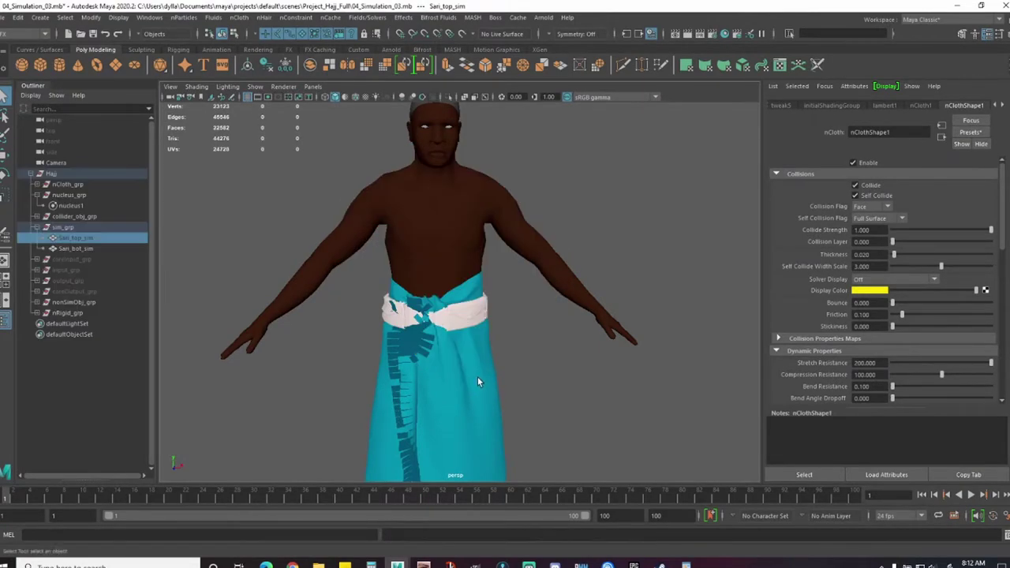
Step: Set the Solver Display of the Body collider's nRigid shape to Collision Thickness
left_click(447, 368)
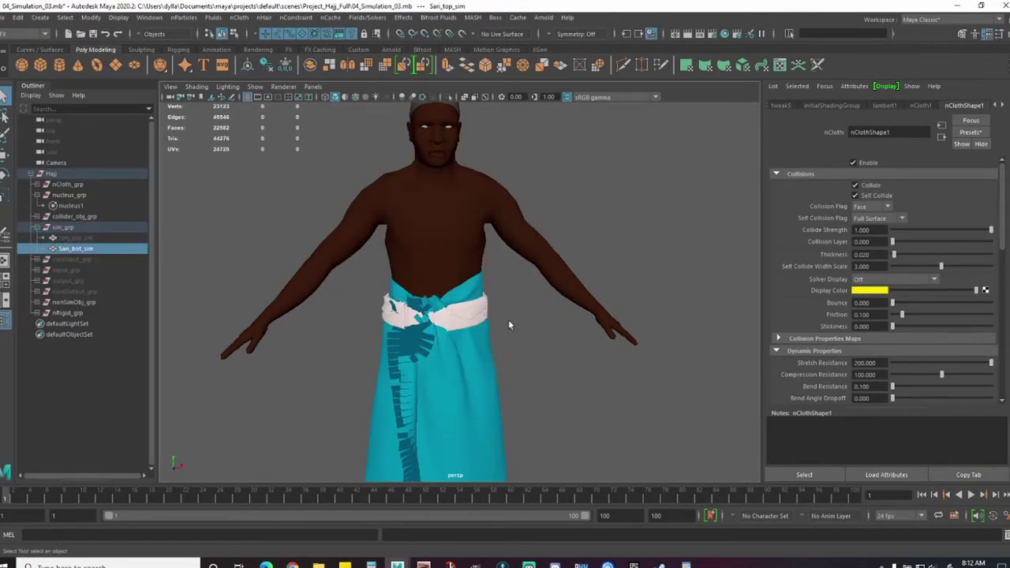
left_click(550, 239)
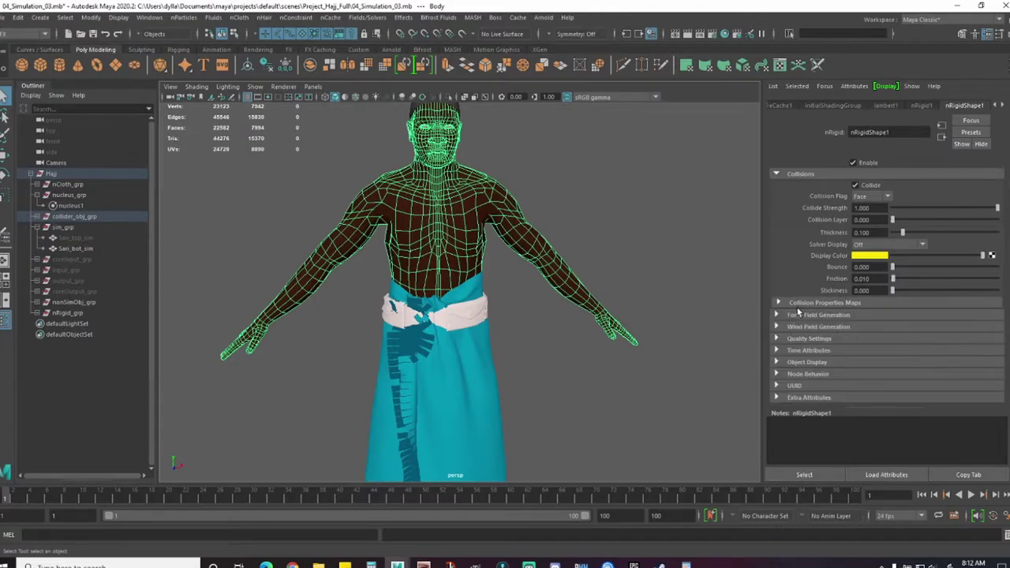
left_click(796, 338)
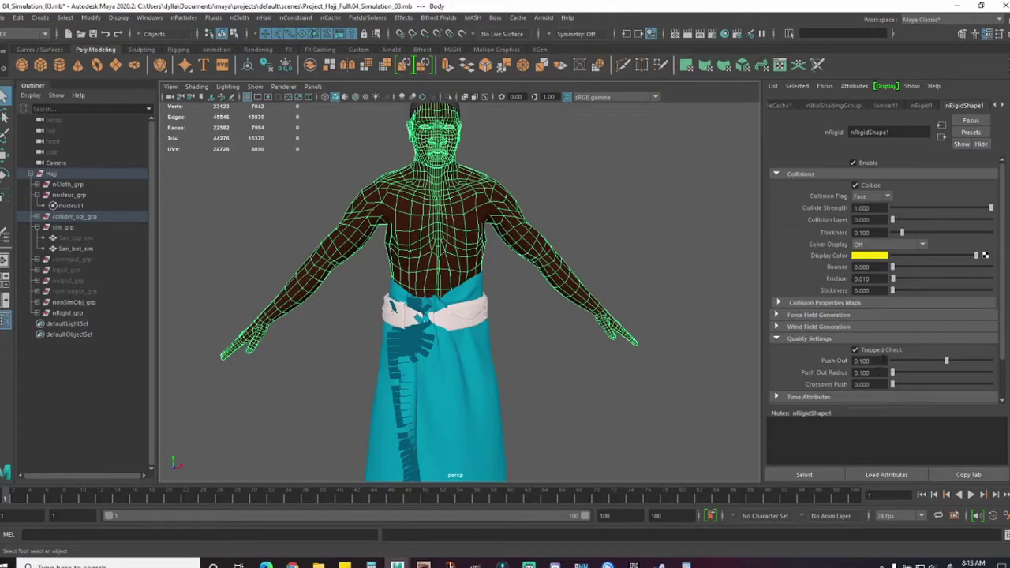
left_click(814, 340)
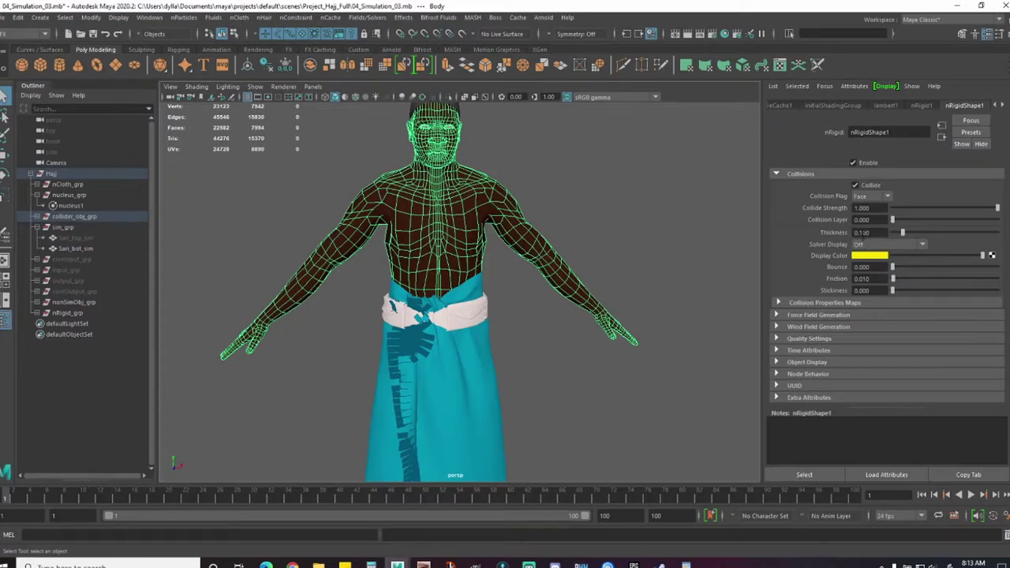
left_click(891, 244)
left_click(853, 259)
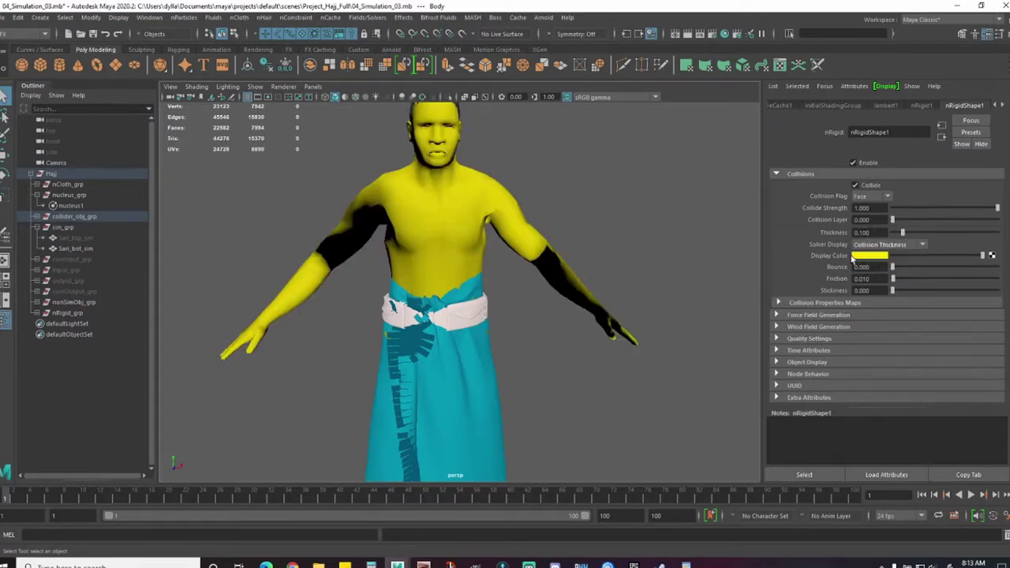
scroll(540, 294, "up", 3)
left_click_drag(540, 293, 516, 292, "alt")
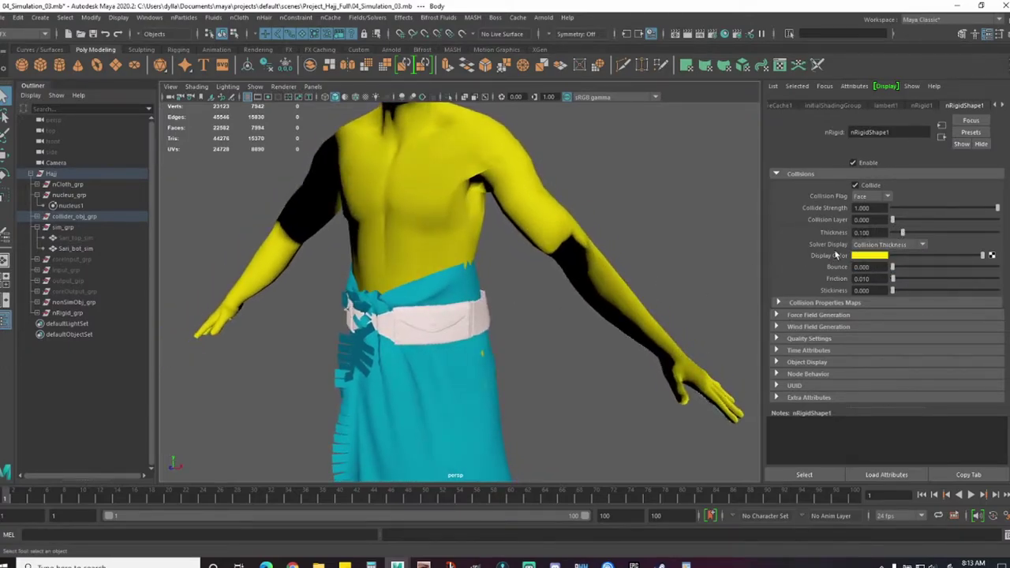
Step: Try Thickness values of 0.15 and 0.12 on the Body collider, checking the waist all round, and return it to 0.1
double_click(864, 232)
type("0.15")
key("Return")
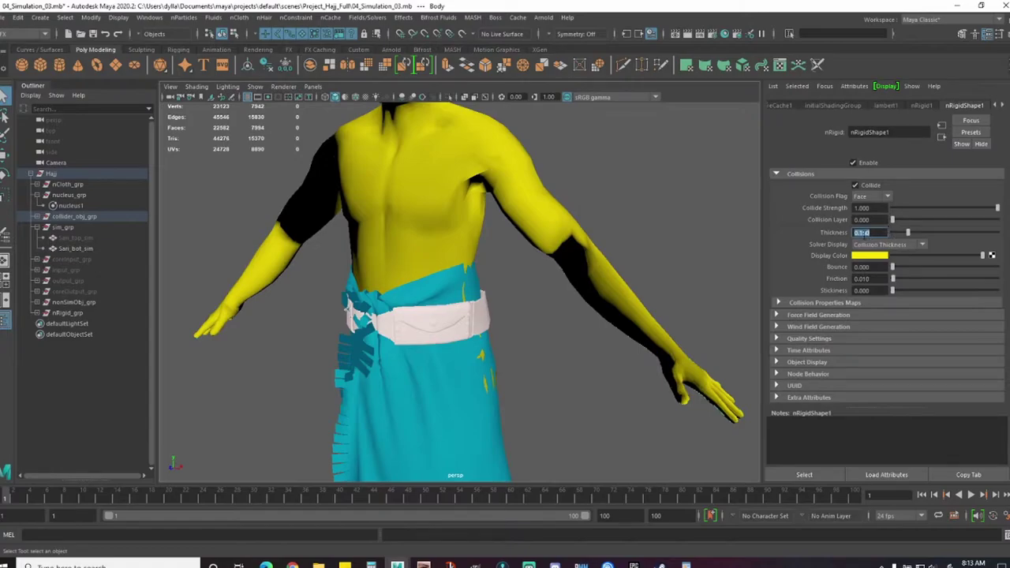
type("0.12")
key("Return")
left_click_drag(519, 348, 351, 340, "alt")
double_click(868, 232)
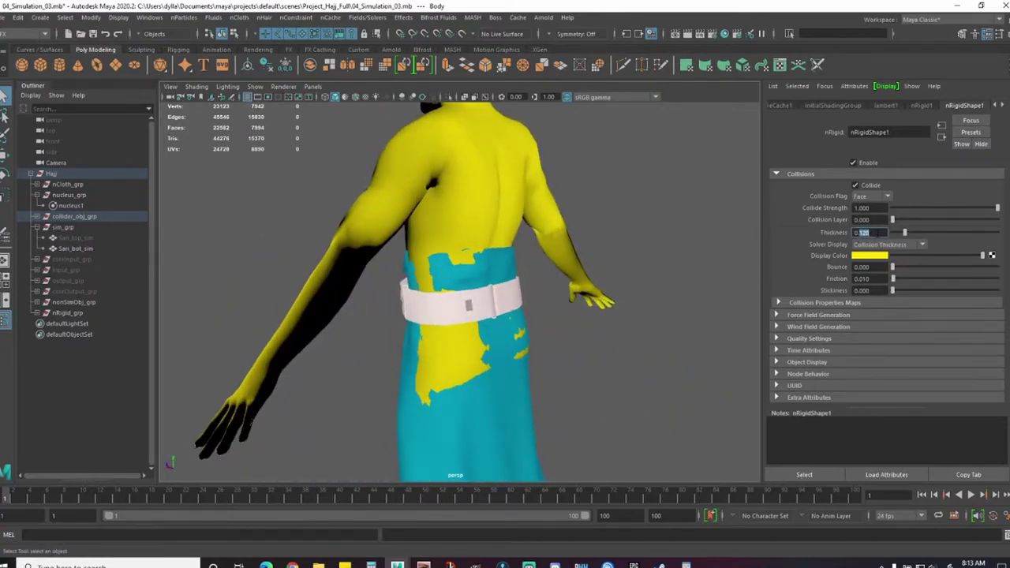
left_click_drag(455, 323, 477, 323, "alt")
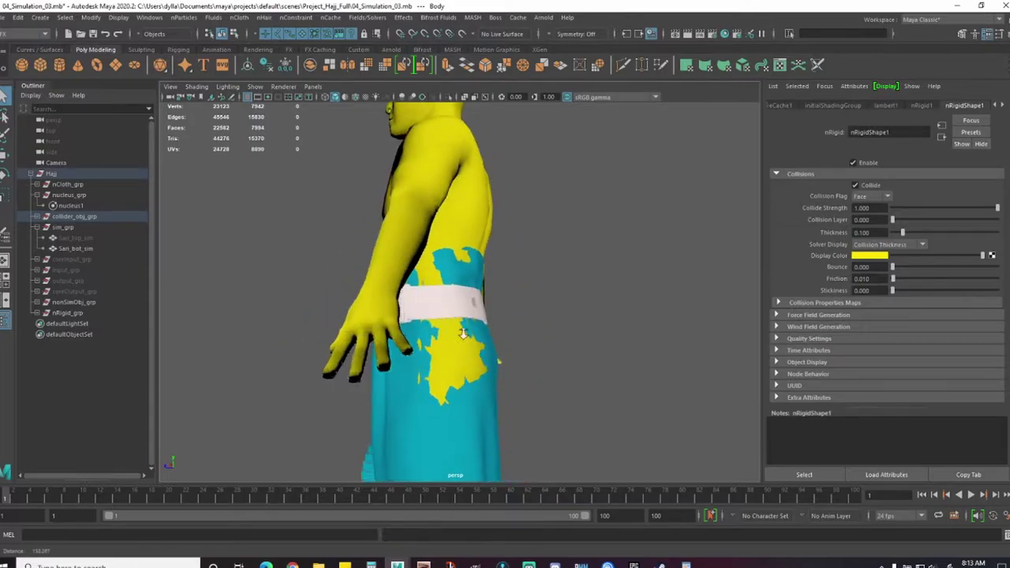
right_click_drag(478, 324, 464, 374, "alt")
left_click_drag(464, 375, 487, 322, "alt")
Step: Check the belt's collider settings and set the Solver Display of the Body's nRigid shape to Off
left_click(487, 322)
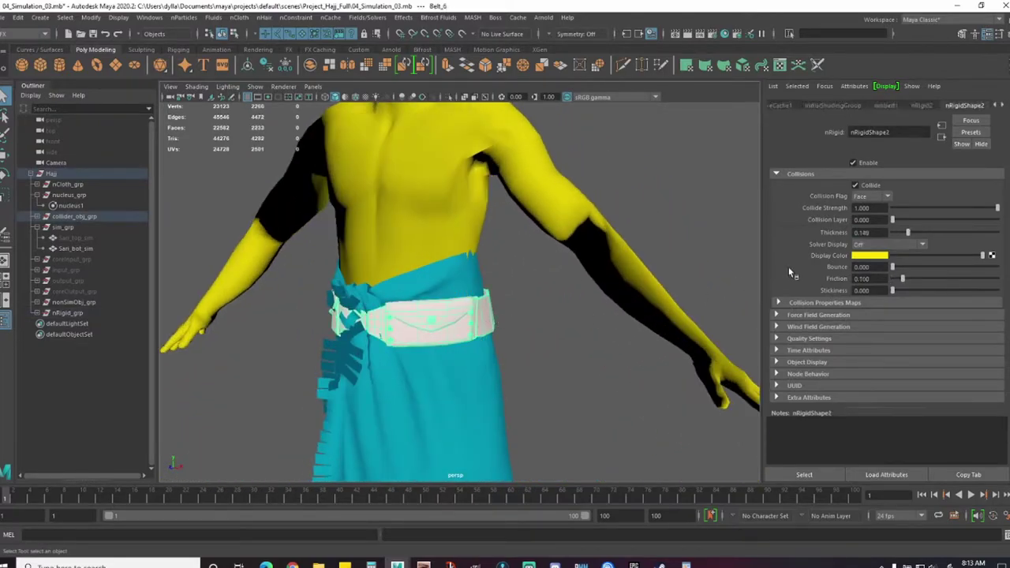
left_click(537, 318)
left_click(478, 285)
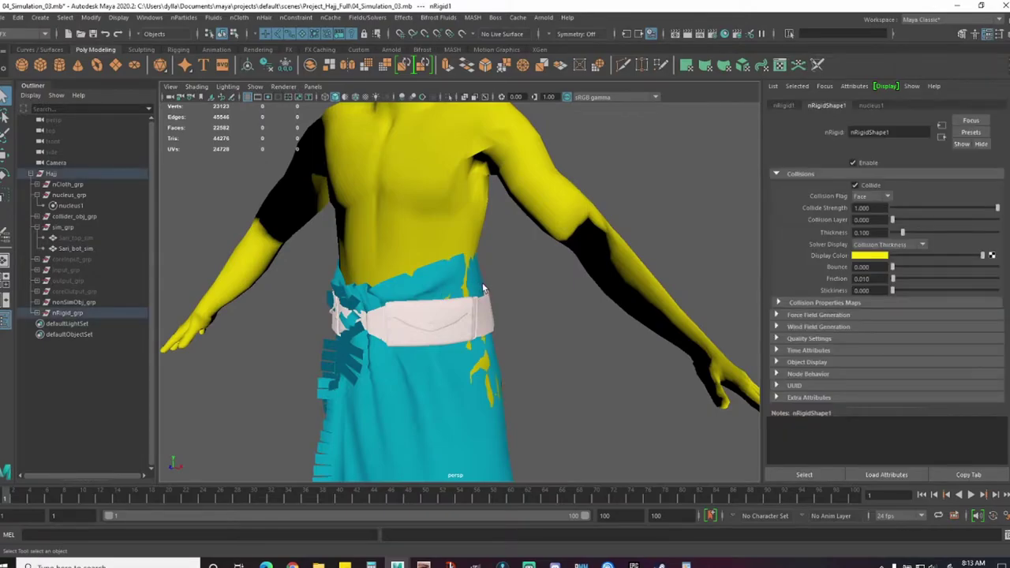
left_click(890, 245)
left_click(876, 254)
Step: Set the collision Thickness of the Sari_bot_sim cloth to 0.05
left_click(546, 308)
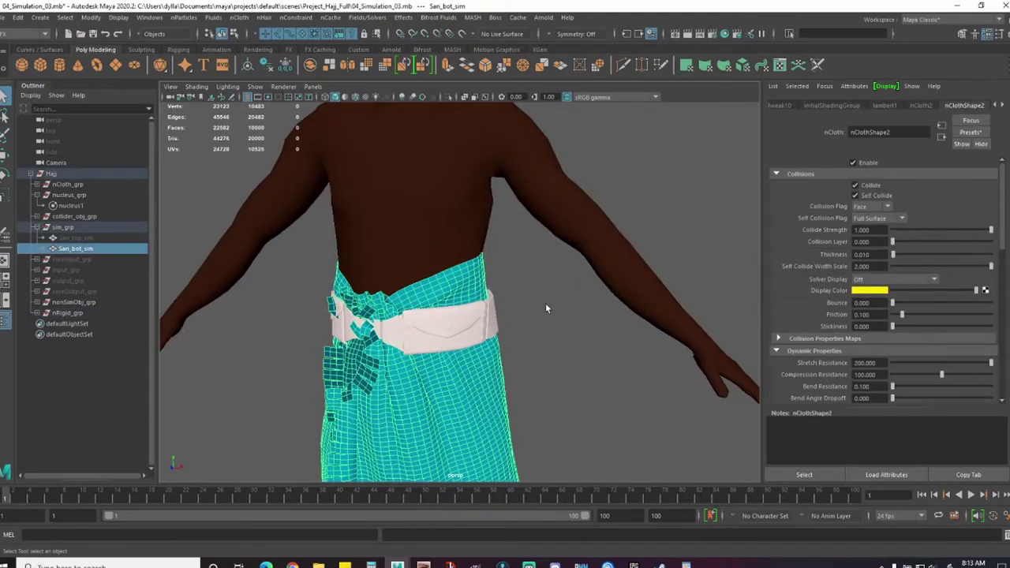
left_click(868, 254)
type("0.05")
key("Return")
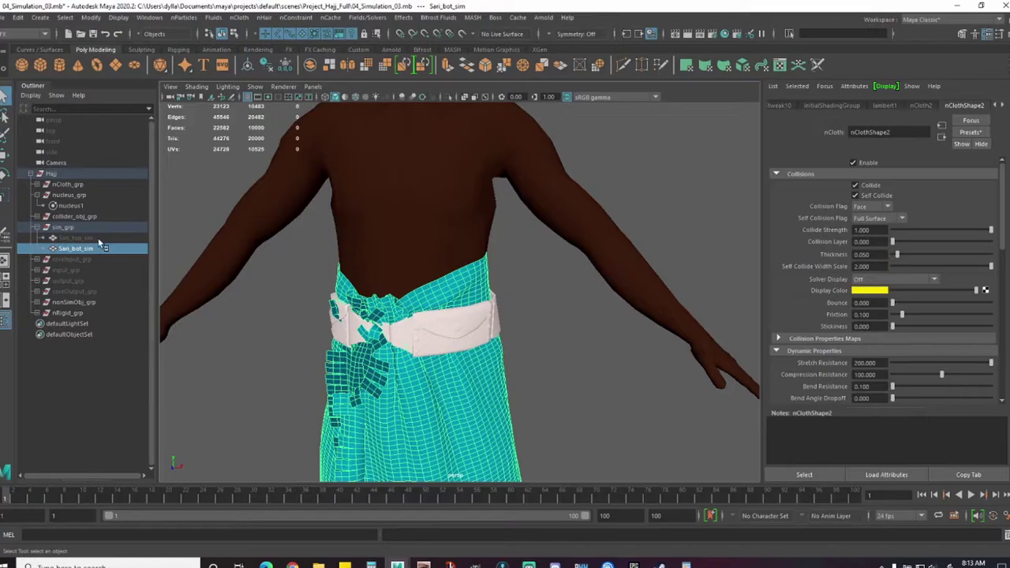
Step: Unhide Sari_top_sim and set its cloth collision Thickness to 0.05
left_click(86, 237)
key("shift+h")
left_click(878, 255)
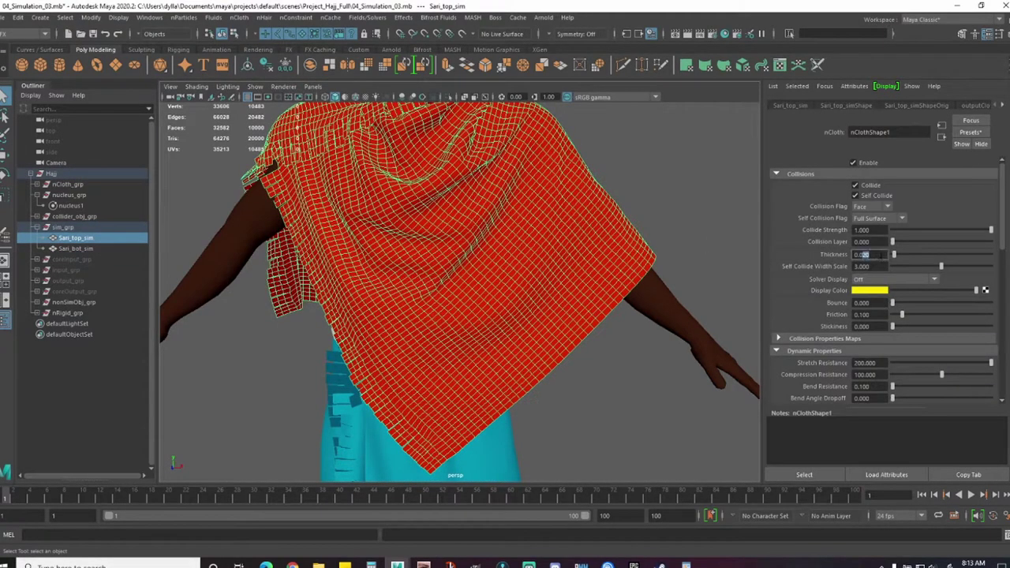
type("0.05")
key("Return")
Step: Set the collision Thickness of the Sari_bot_sim cloth to 0.04
key("Right")
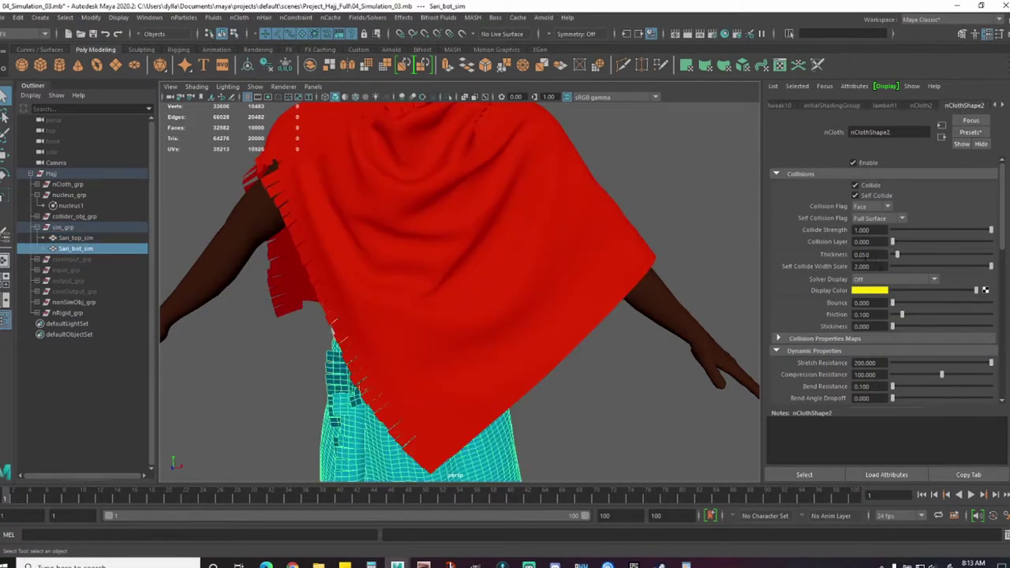
left_click(869, 254)
type("0.04")
key("Return")
scroll(588, 316, "down", 3)
left_click_drag(469, 367, 547, 323, "alt")
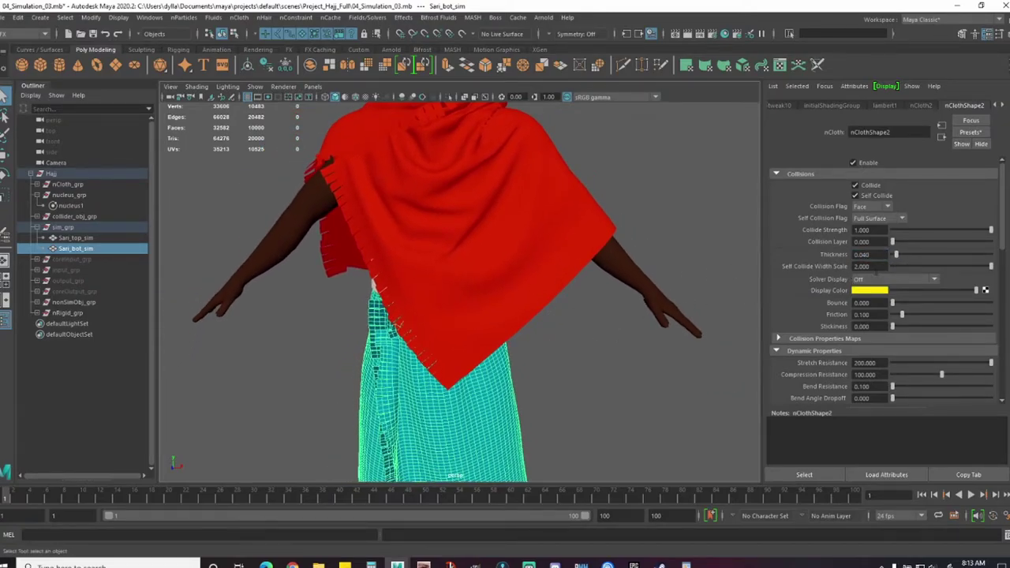
Step: Set the Self Collide Width Scale to 3 and the Friction to 0.05 on the Sari_bot_sim cloth
left_click(864, 266)
type("3.5")
key("Return")
left_click(864, 314)
type("0.0")
key("Return")
scroll(543, 321, "down", 3)
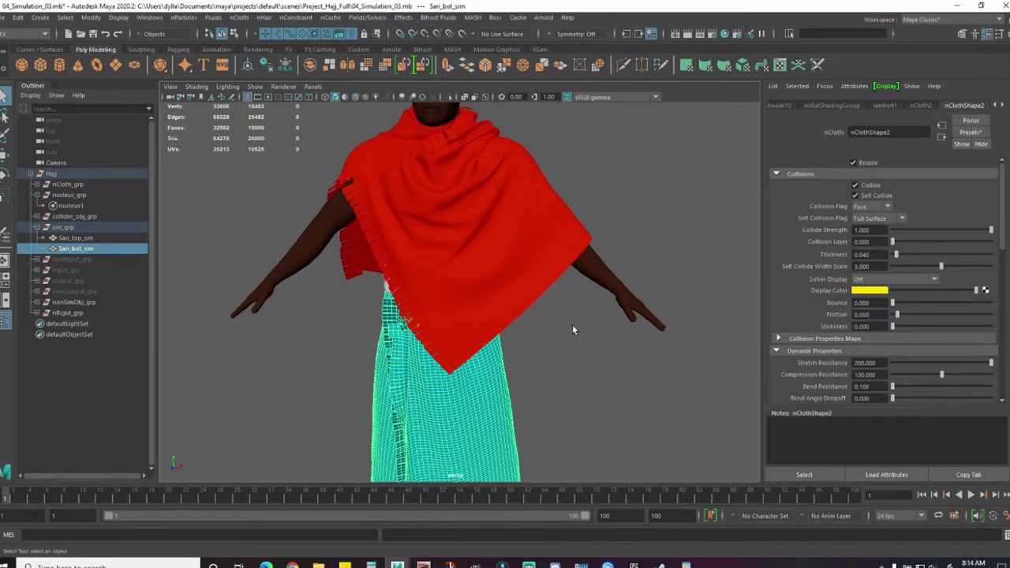
middle_click_drag(551, 350, 566, 318, "alt")
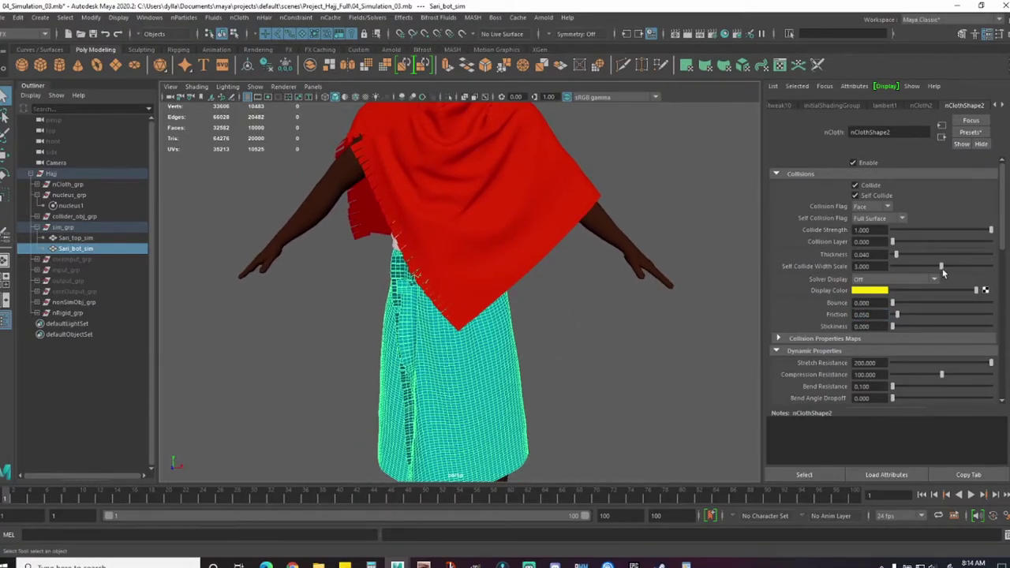
Step: Set the Damp of the Sari_top_sim cloth to 0.1 in its dynamic properties
left_click_drag(1003, 229, 996, 325)
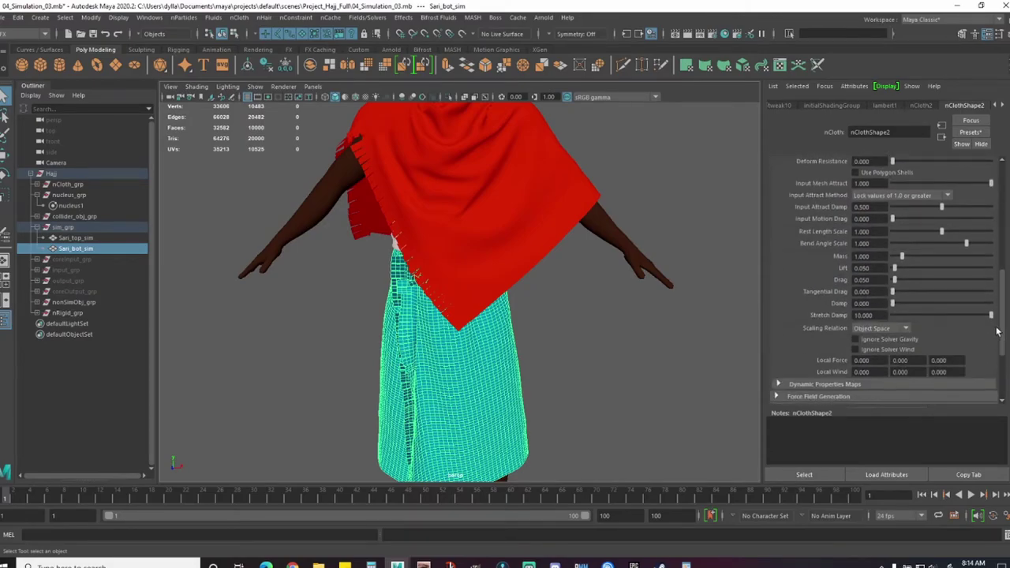
left_click(531, 249)
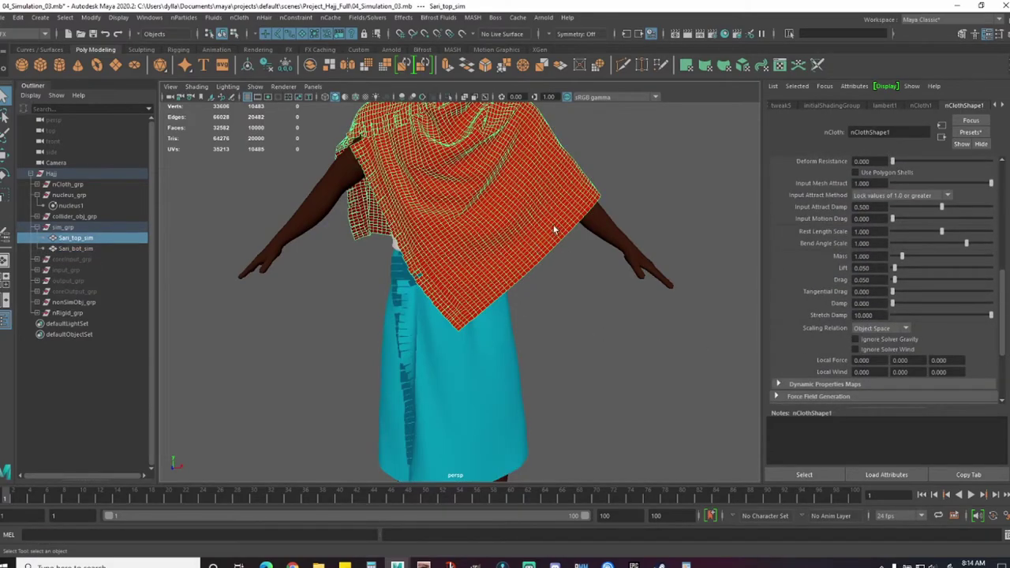
middle_click_drag(555, 229, 584, 303, "alt")
scroll(596, 257, "up", 2)
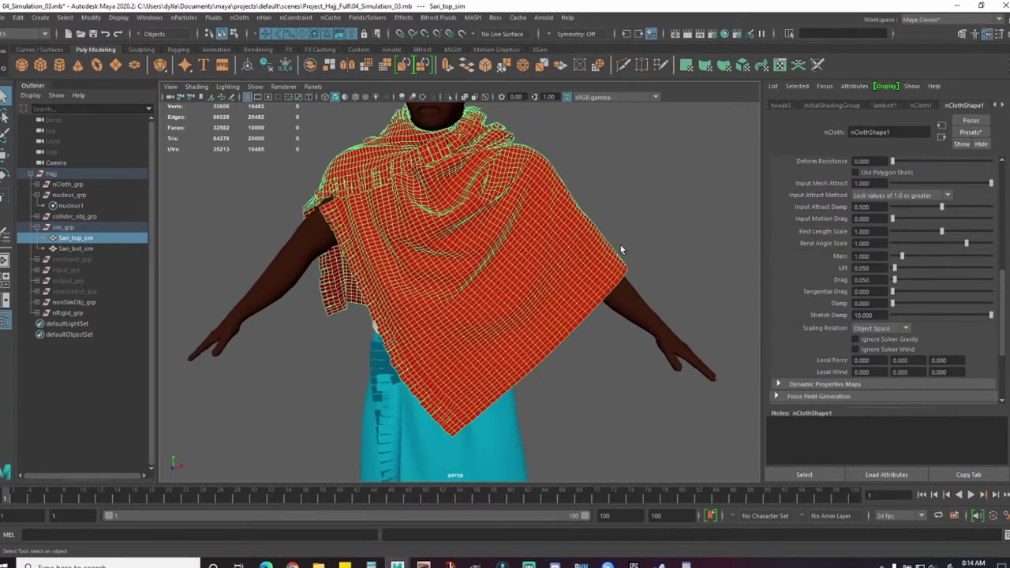
scroll(588, 264, "up", 2)
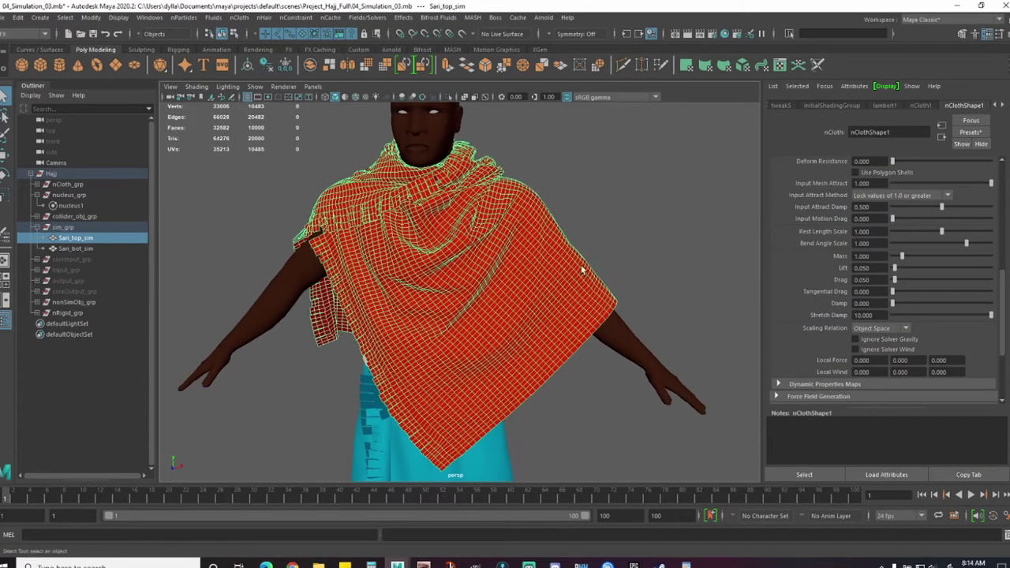
left_click_drag(584, 287, 595, 305, "alt")
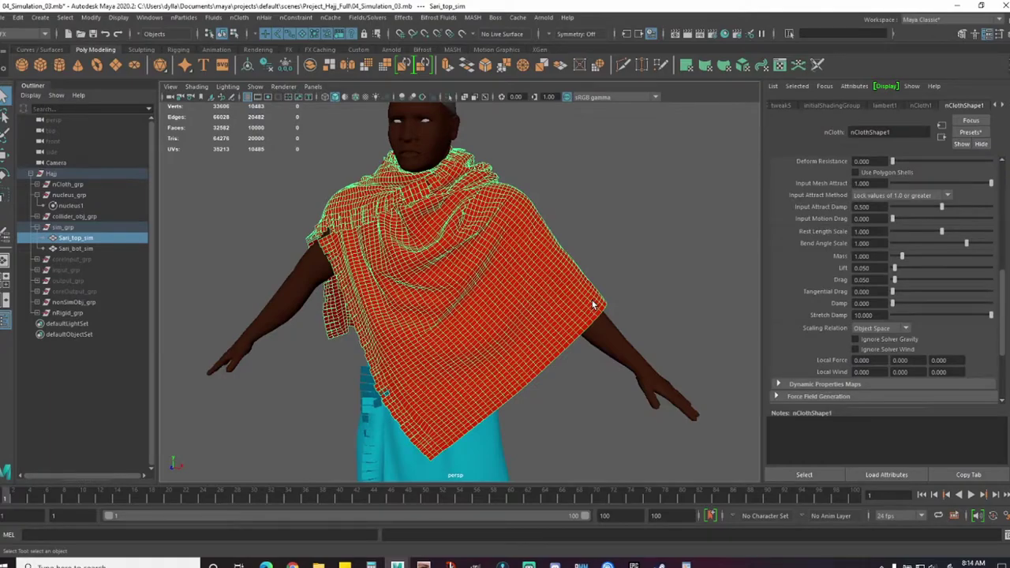
double_click(864, 303)
type("0.1")
key("Return")
left_click_drag(668, 269, 533, 285, "alt")
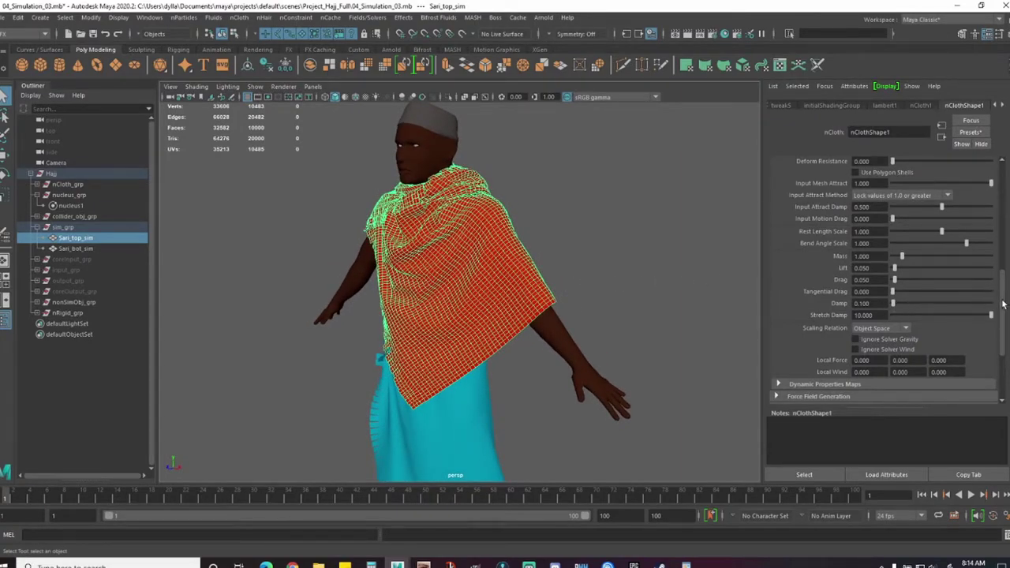
Step: Review the Sari_top_sim cloth's dynamic properties while inspecting the drape of the red upper garment around the character
left_click_drag(1004, 307, 768, 273)
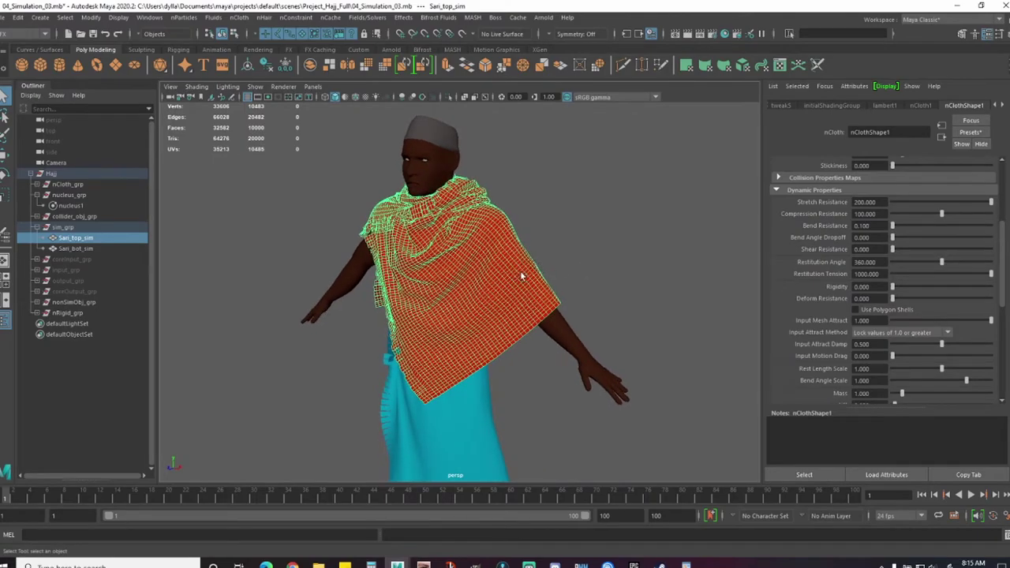
left_click_drag(521, 276, 627, 277, "alt")
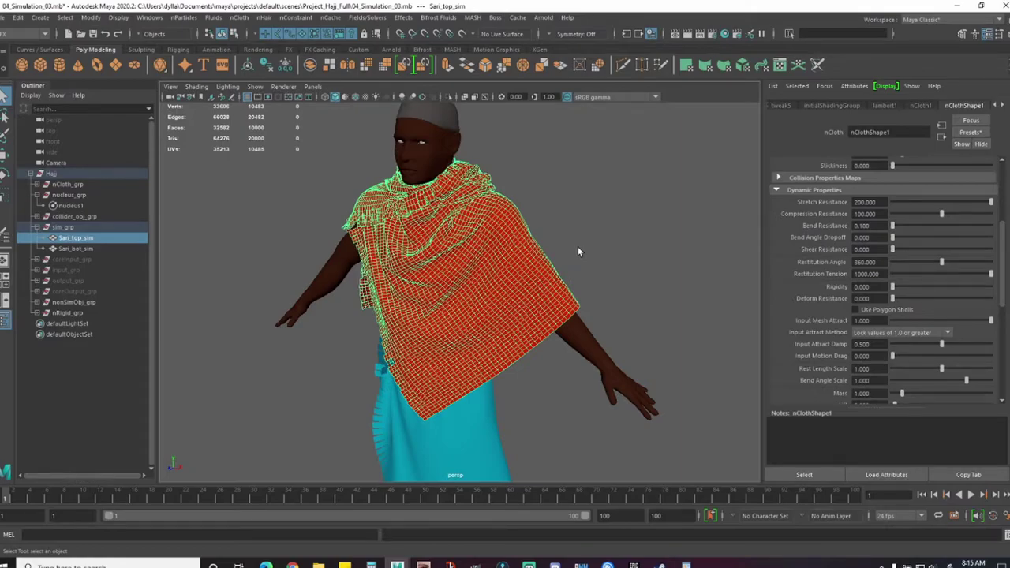
left_click_drag(654, 282, 563, 271, "alt")
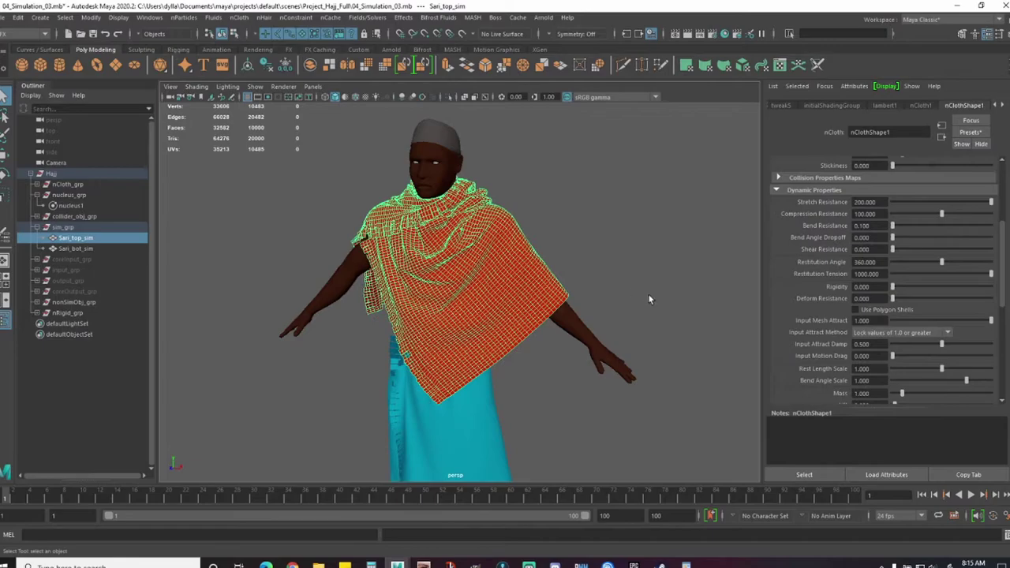
left_click_drag(652, 300, 579, 302, "alt")
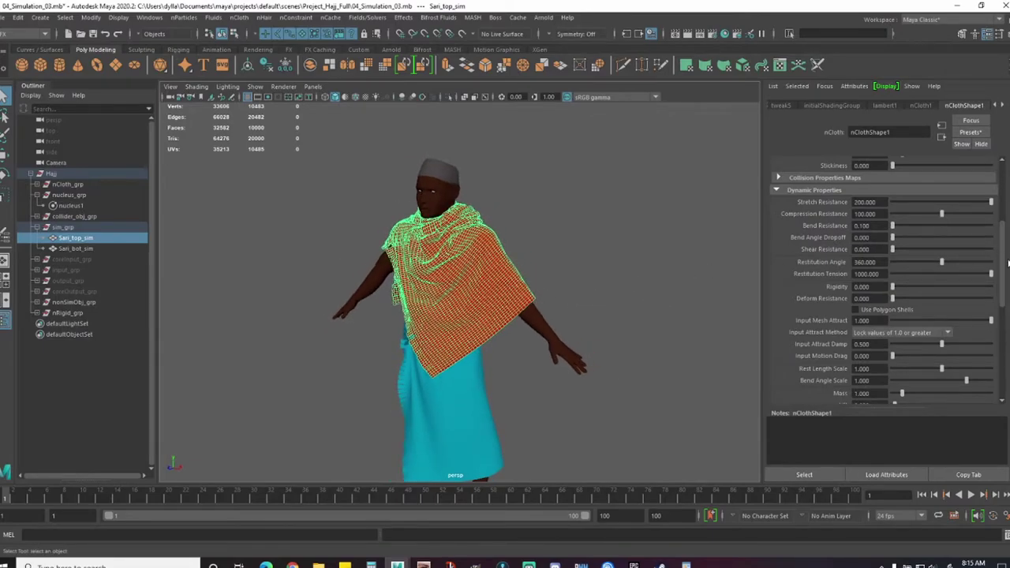
left_click_drag(1004, 265, 1007, 294)
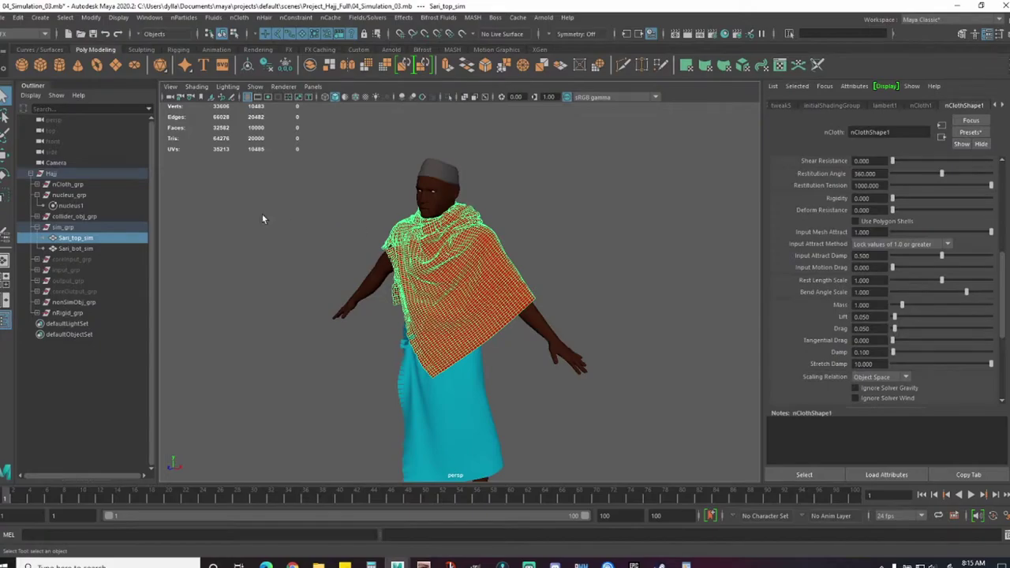
Step: Examine the gravity and wind, solver and scale attributes of the nucleus1 solver
left_click(101, 203)
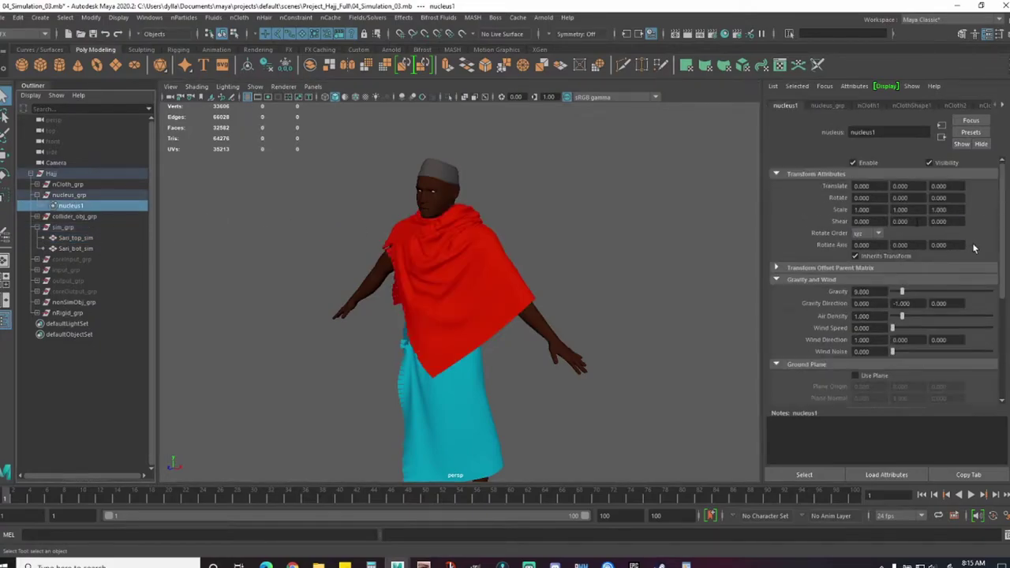
scroll(1005, 267, "down", 3)
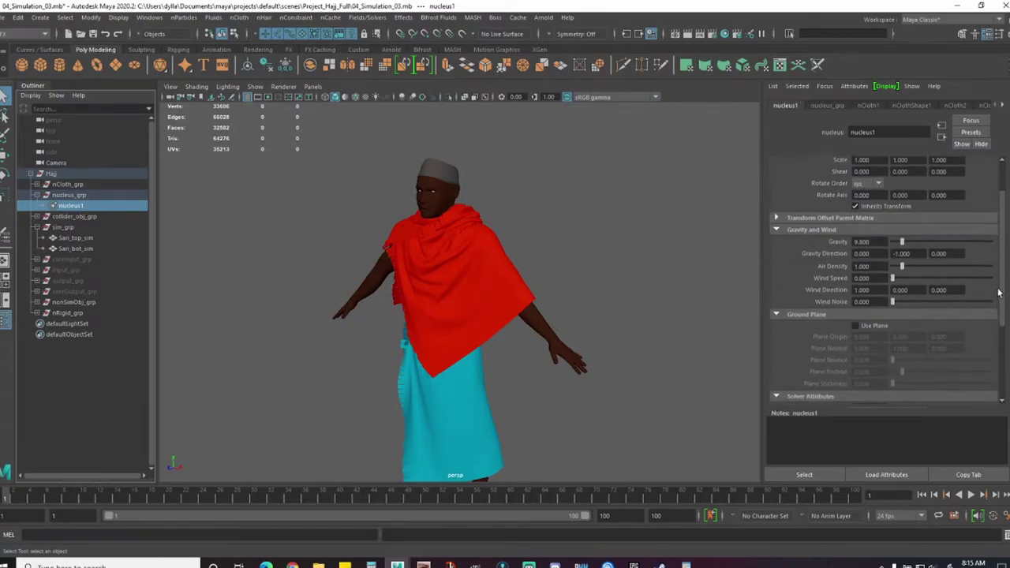
left_click(915, 282)
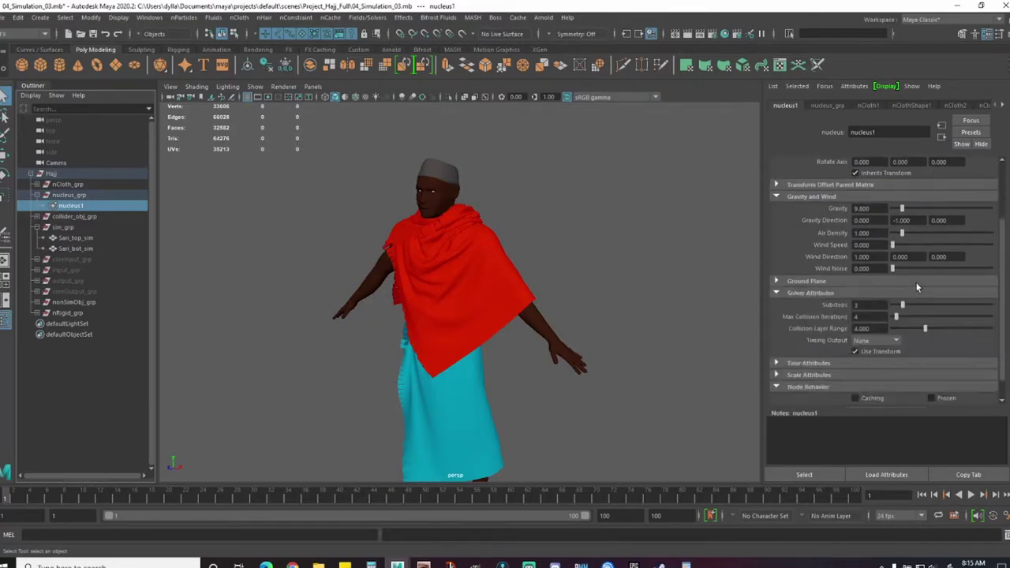
left_click(799, 375)
scroll(1001, 308, "down", 1)
scroll(1001, 307, "down", 1)
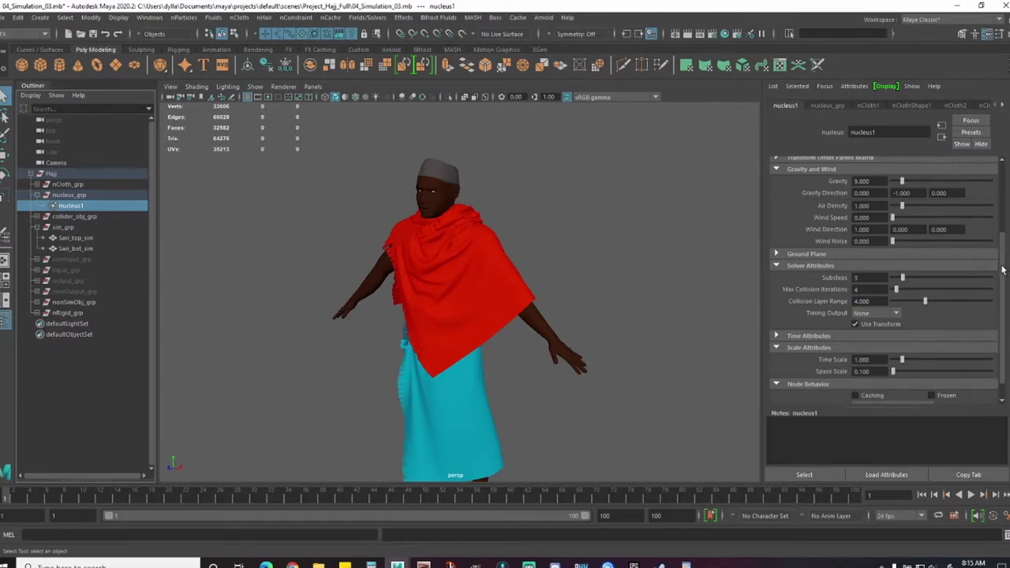
left_click_drag(1003, 270, 1002, 207)
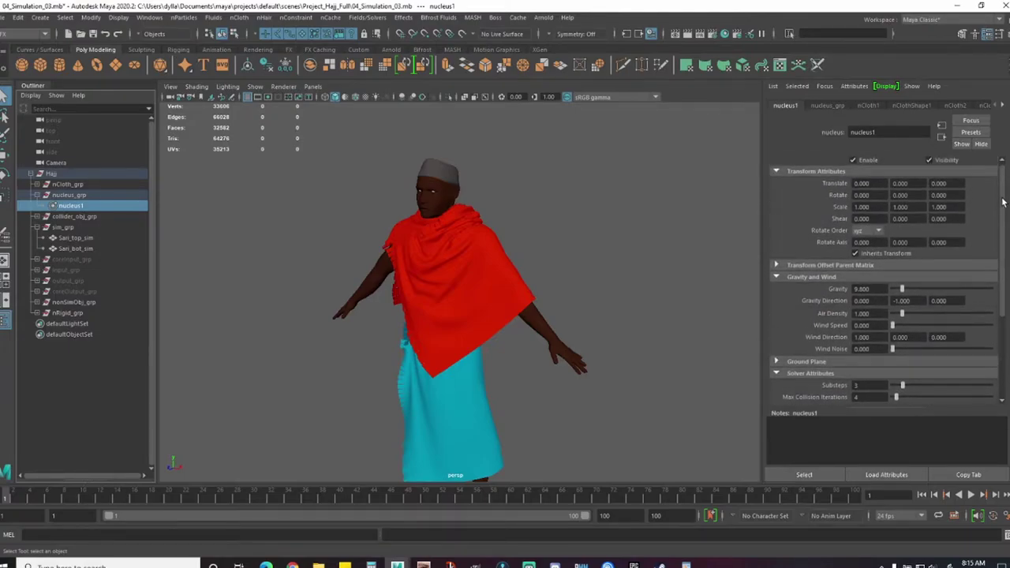
Step: Try a Stretch Damp of 15 on the Sari_top_sim cloth and restore it to 10
left_click(502, 249)
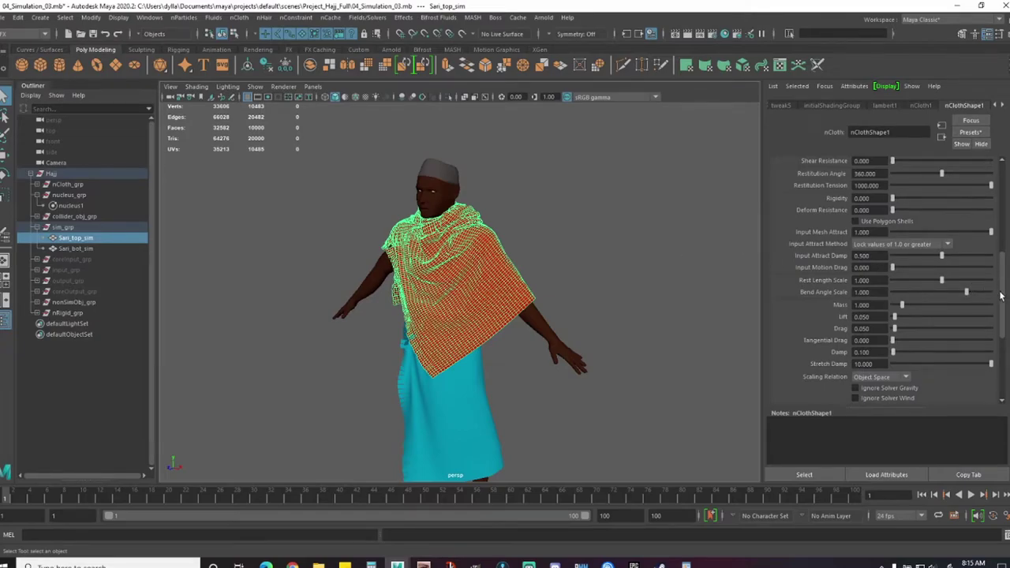
left_click_drag(1001, 300, 1004, 319)
type("15")
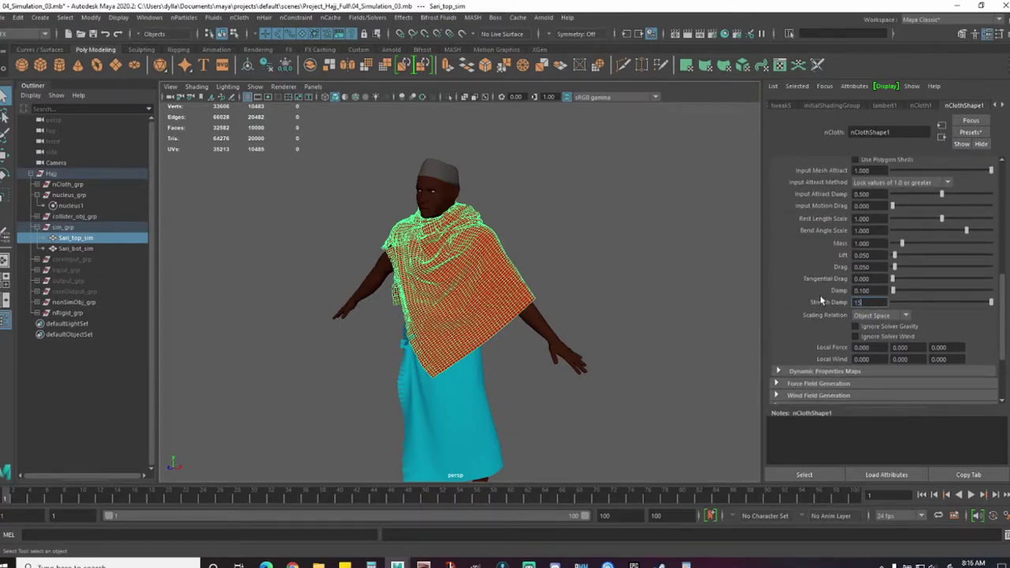
key("Return")
key("alt+v")
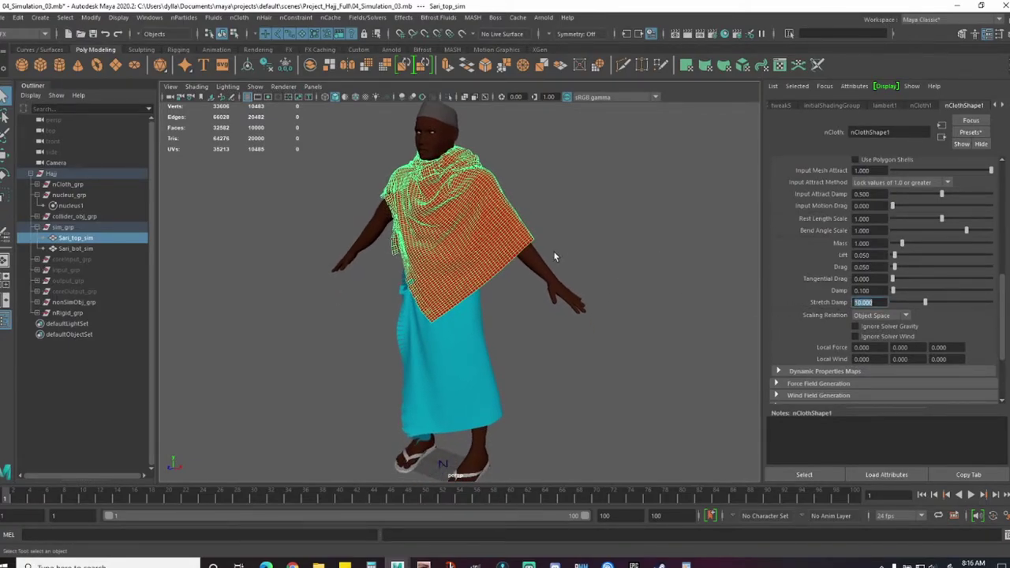
Step: Playblast the simulation with nothing selected and the full character in the perspective view, and close the playback viewer
left_click(598, 246)
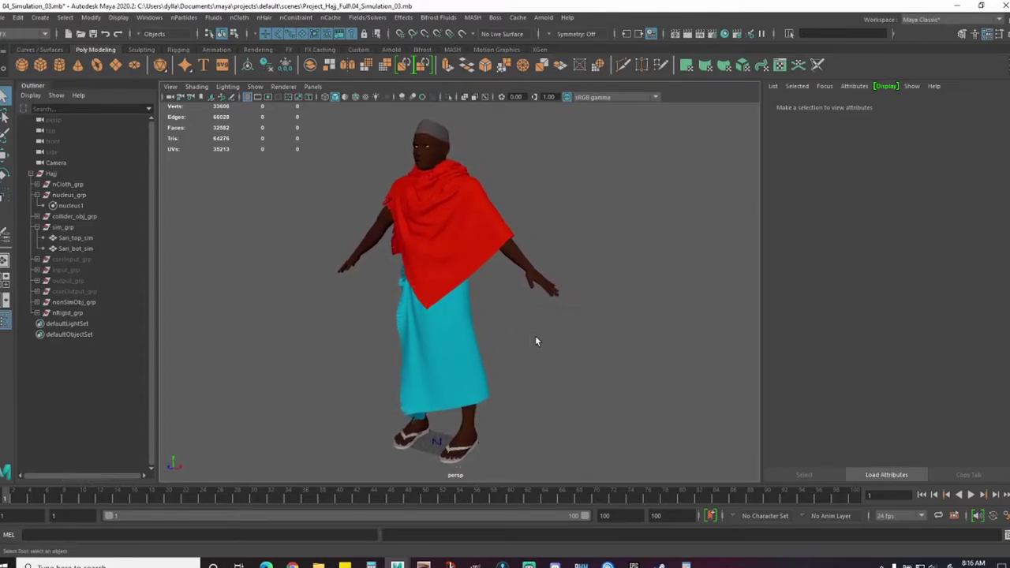
left_click(150, 18)
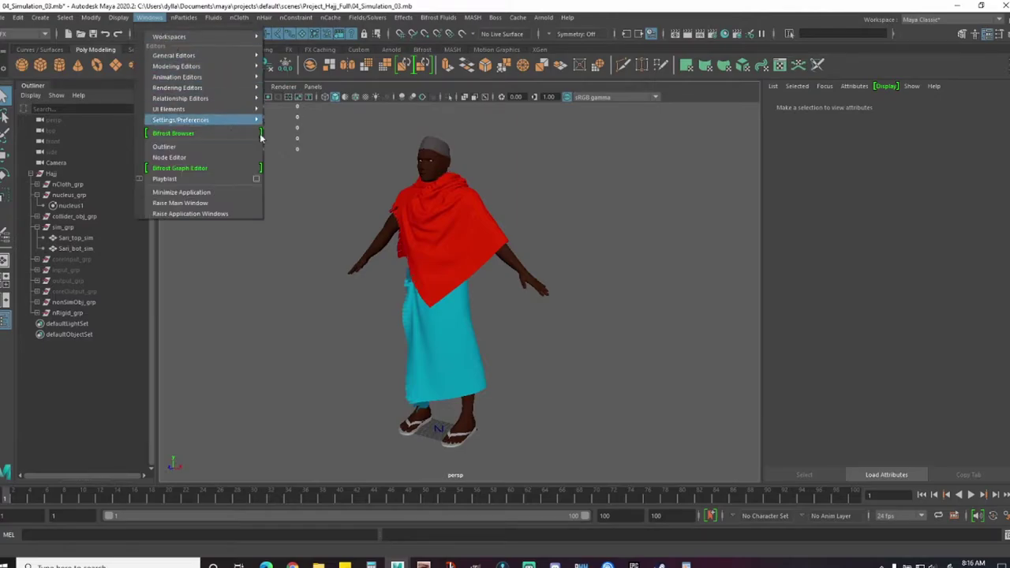
left_click(255, 183)
left_click(397, 455)
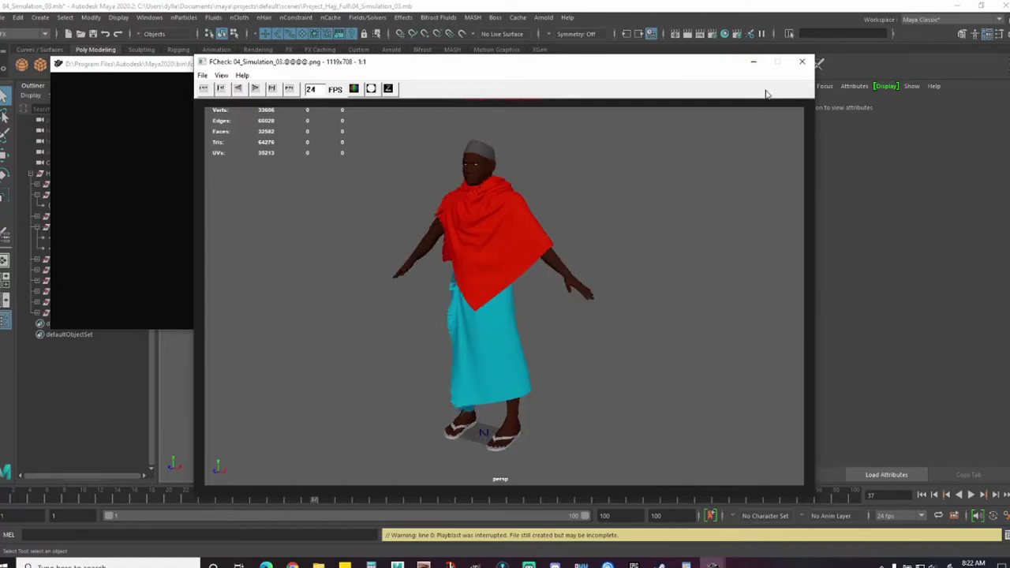
left_click(802, 62)
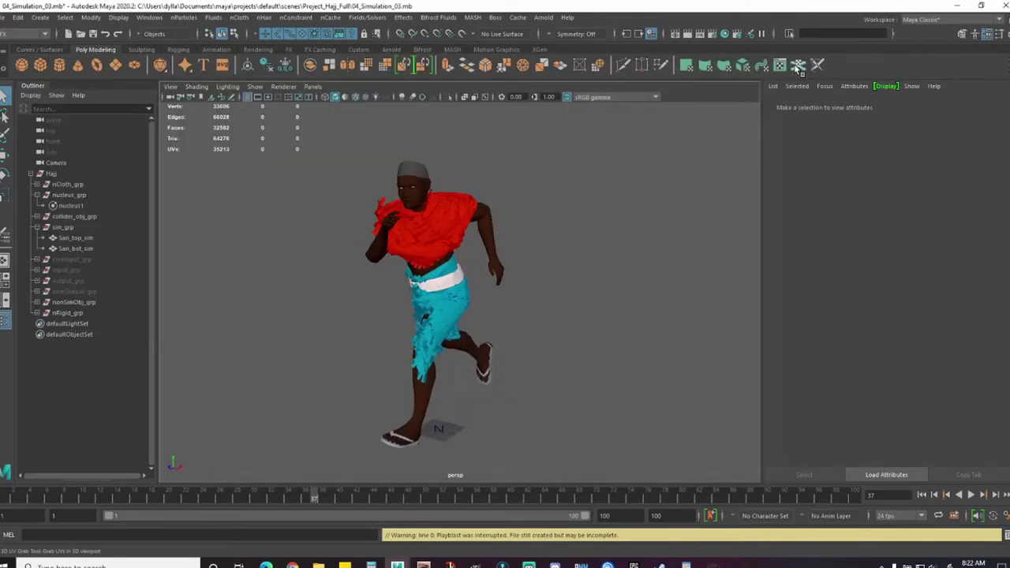
Step: Select the Body collider mesh, return to frame 1, and isolate the mesh in a close view of its feet
left_click(483, 360)
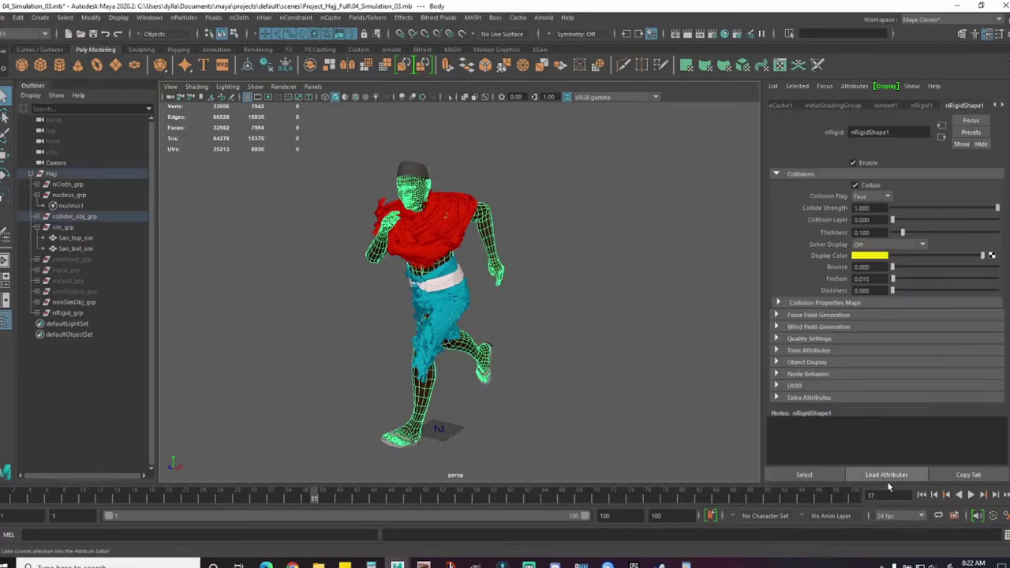
left_click(922, 494)
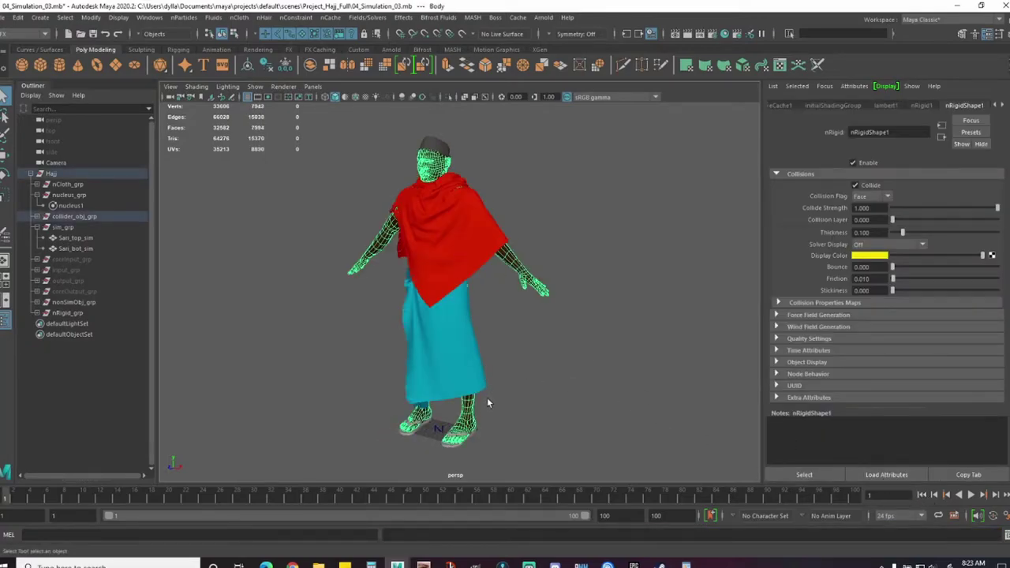
scroll(487, 403, "up", 3)
middle_click_drag(493, 387, 518, 295, "alt")
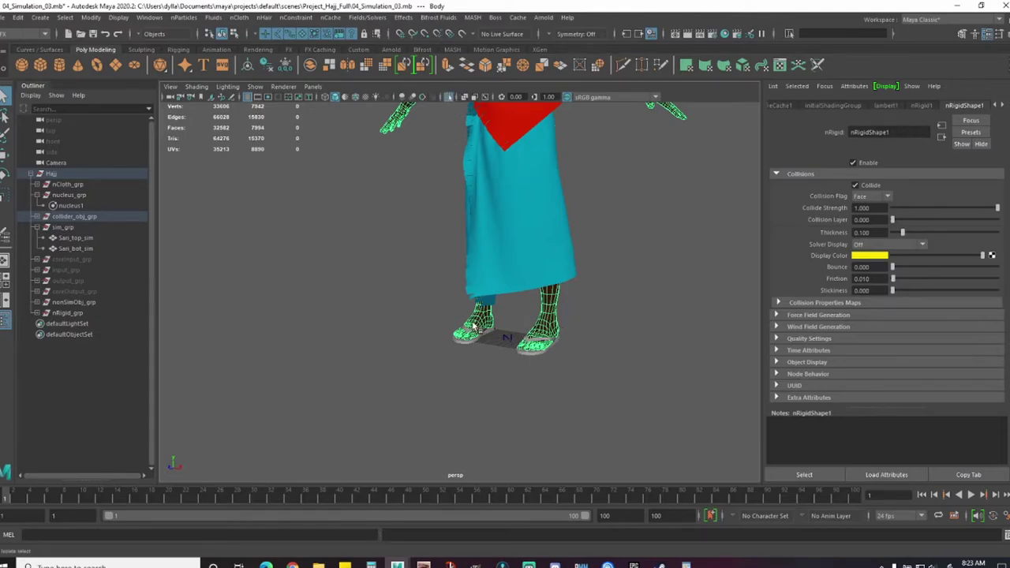
key("ctrl+1")
left_click_drag(473, 327, 386, 378, "alt")
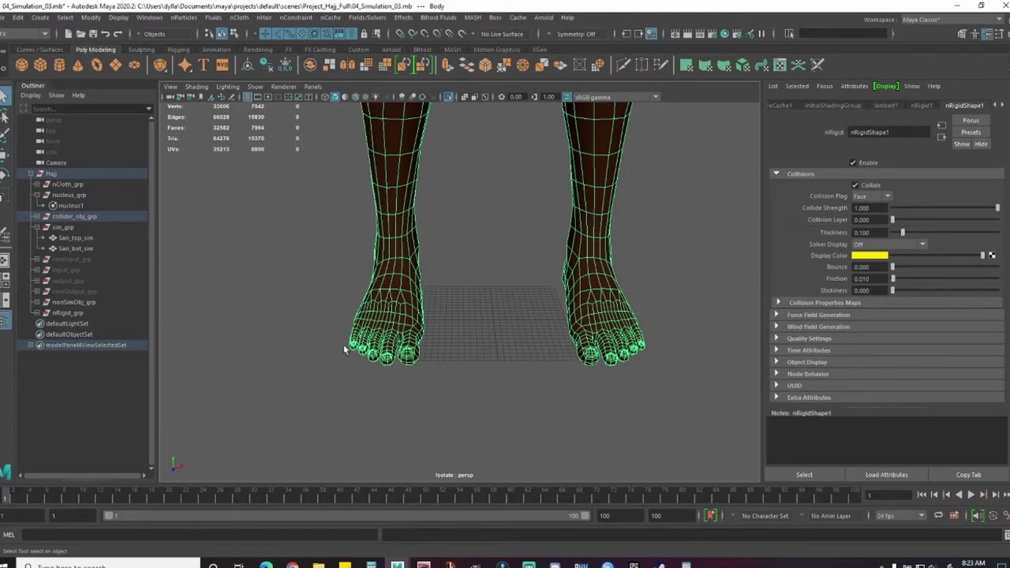
left_click_drag(430, 333, 394, 294, "alt")
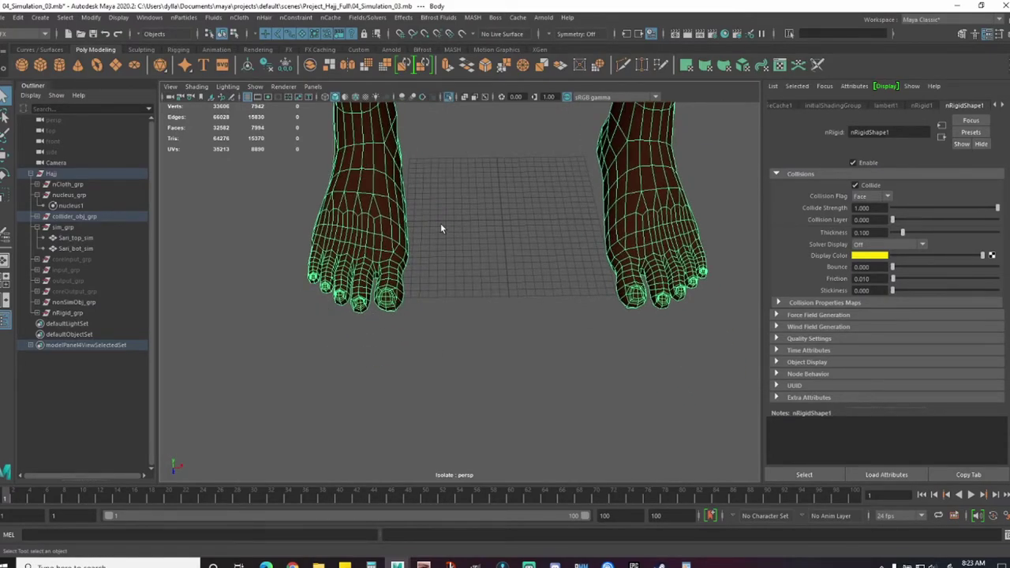
left_click_drag(436, 203, 463, 280, "alt")
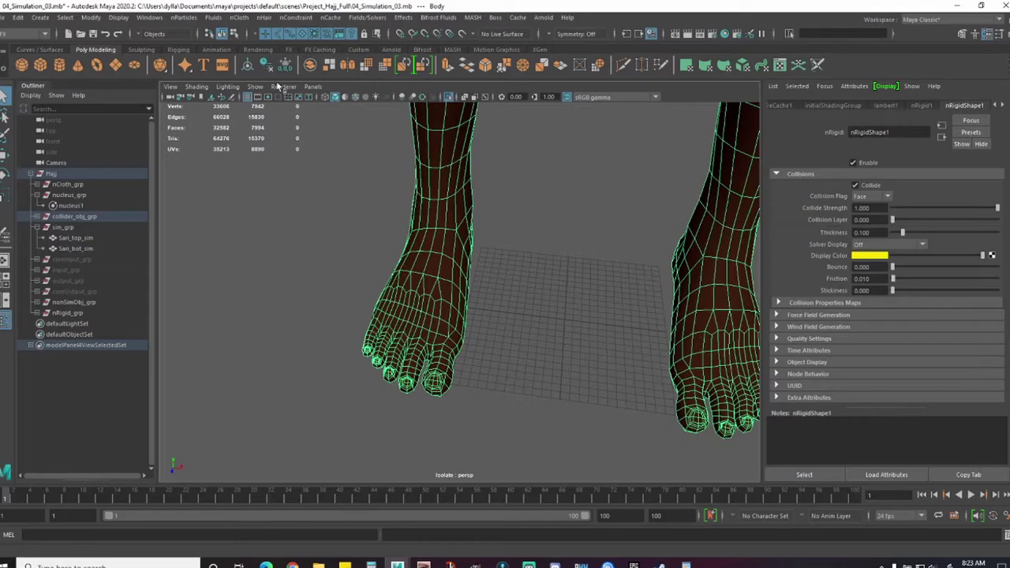
Step: Create a polygon sphere at the origin and scale it up uniformly to roughly foot size
left_click(45, 19)
mouse_move(95, 55)
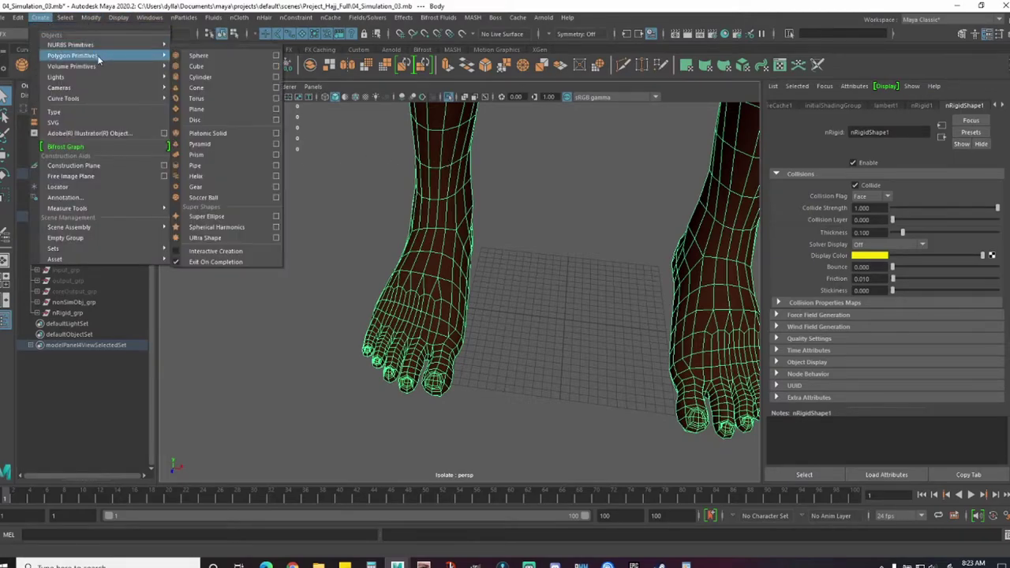
left_click(225, 58)
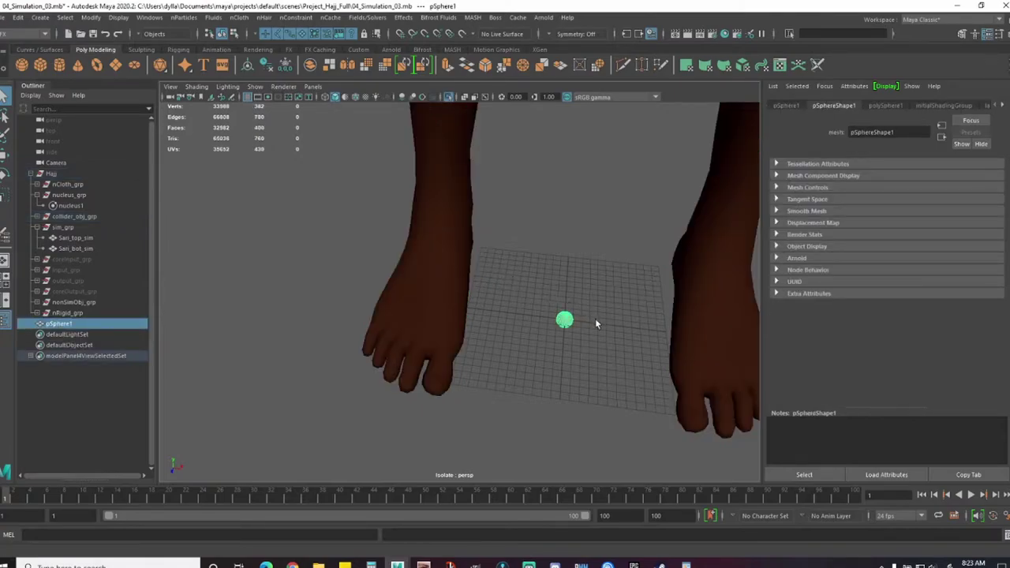
key("r")
left_click_drag(565, 320, 665, 266)
left_click_drag(605, 311, 513, 347, "alt")
right_click_drag(513, 347, 481, 334, "alt")
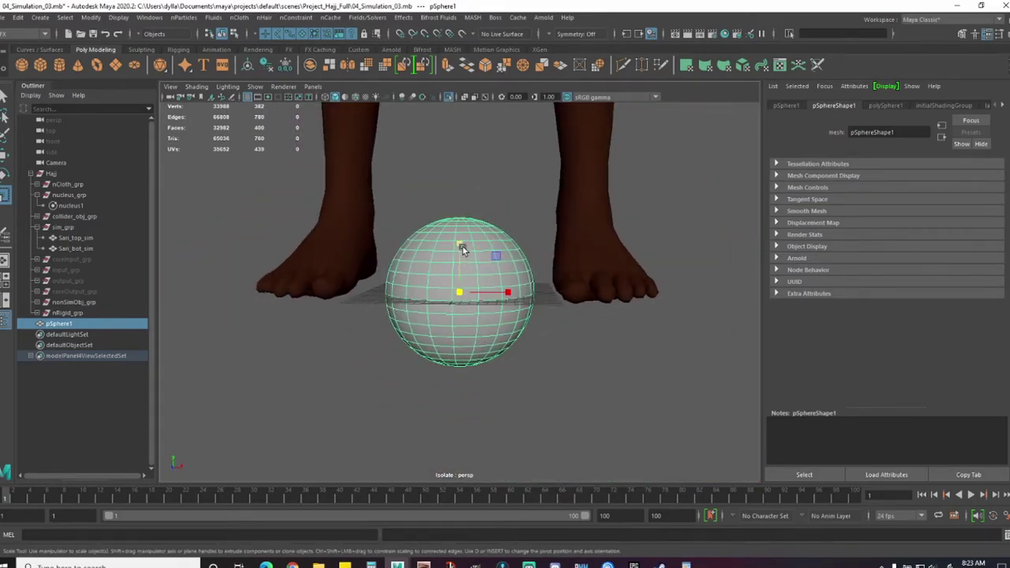
Step: Move the sphere onto the character's right foot and scale it into an elongated shape covering most of the foot
left_click_drag(462, 248, 353, 338)
key("w")
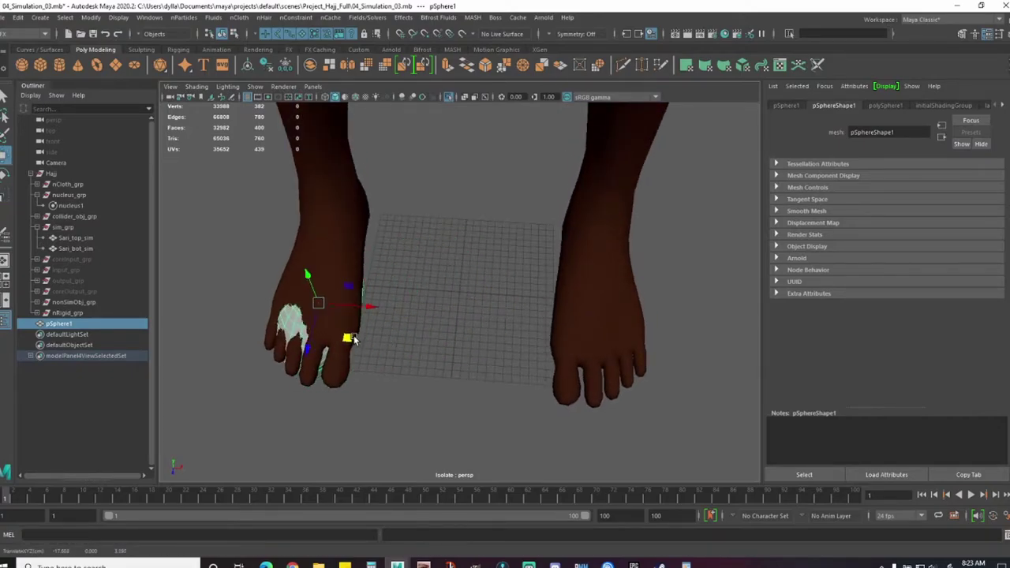
key("r")
left_click_drag(318, 303, 401, 286)
key("w")
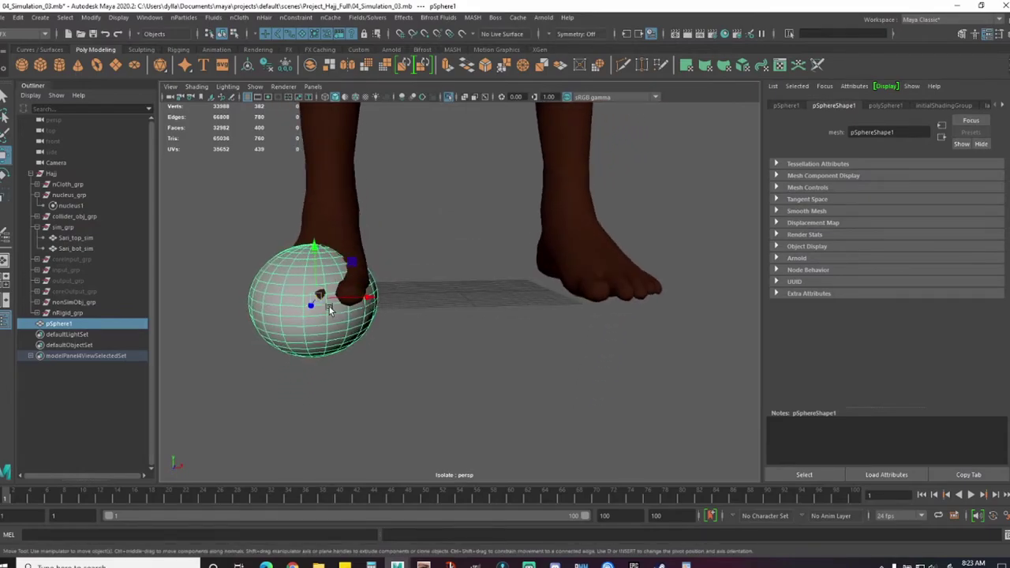
left_click_drag(310, 251, 311, 238)
left_click_drag(369, 285, 386, 334)
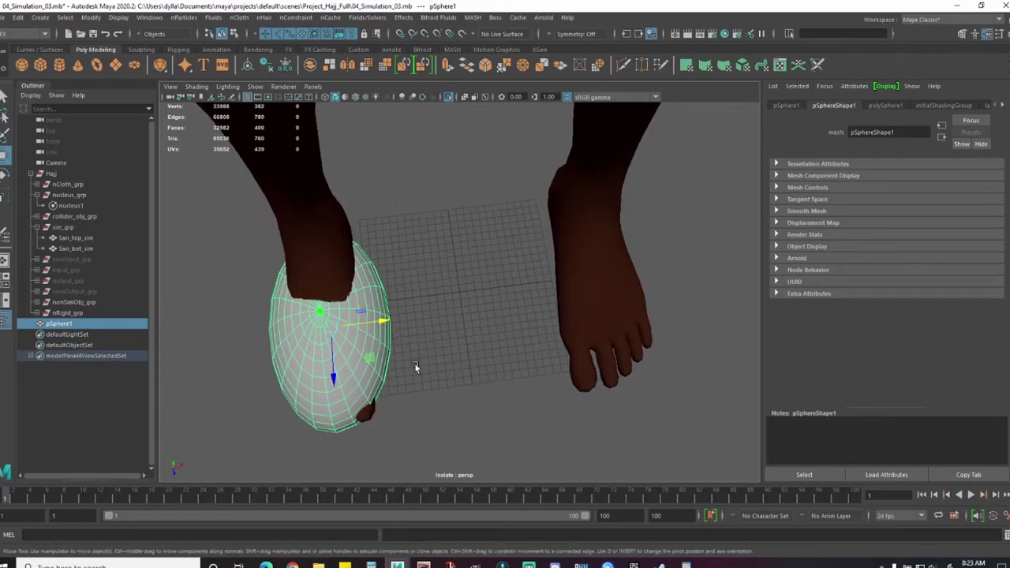
Step: Flatten the elongated sphere and adjust its placement so it encloses the right foot's toes below the ankle
left_click_drag(403, 379, 421, 335, "alt")
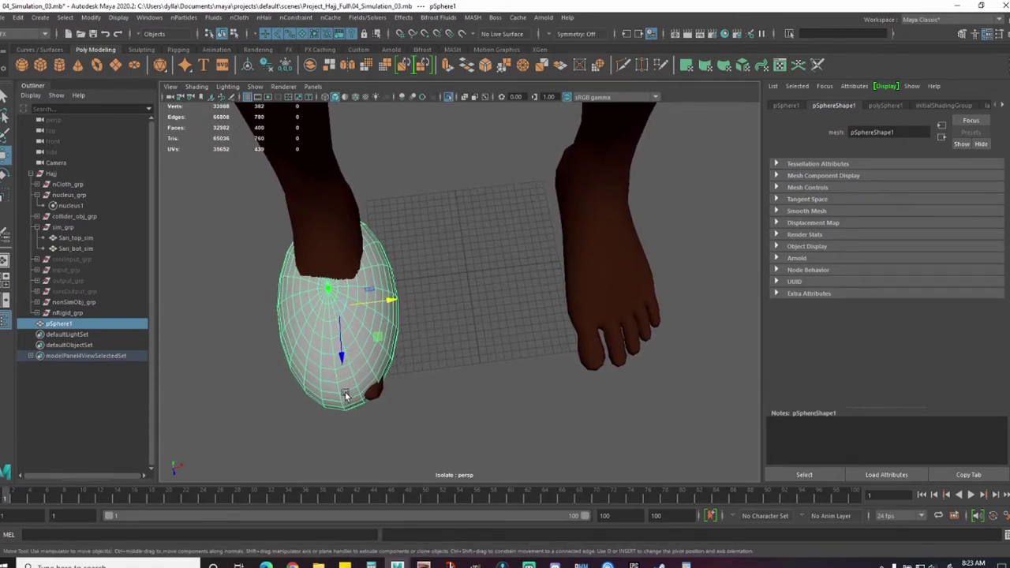
left_click_drag(344, 392, 409, 302, "alt")
key("r")
key("w")
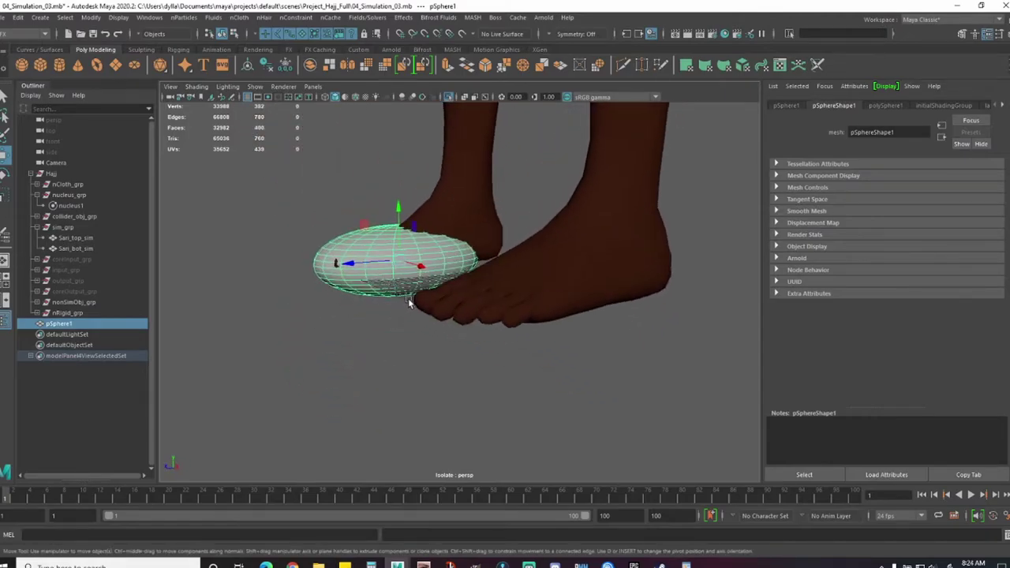
left_click_drag(400, 221, 477, 293)
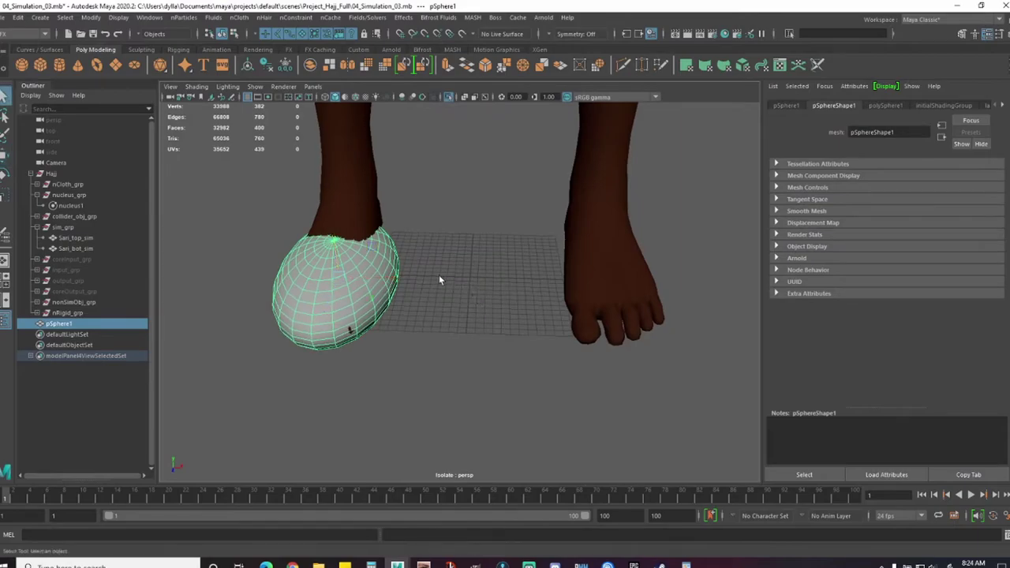
Step: Select a single face of the Body mesh at the front of the right ankle, just above the foot sphere
left_click(354, 209)
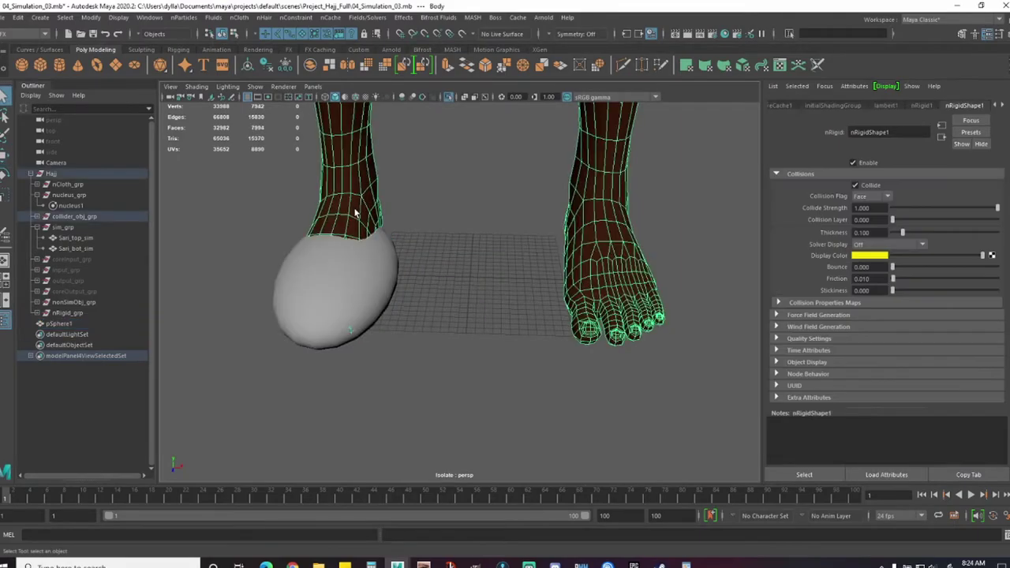
right_click_drag(345, 220, 316, 224)
left_click(332, 233)
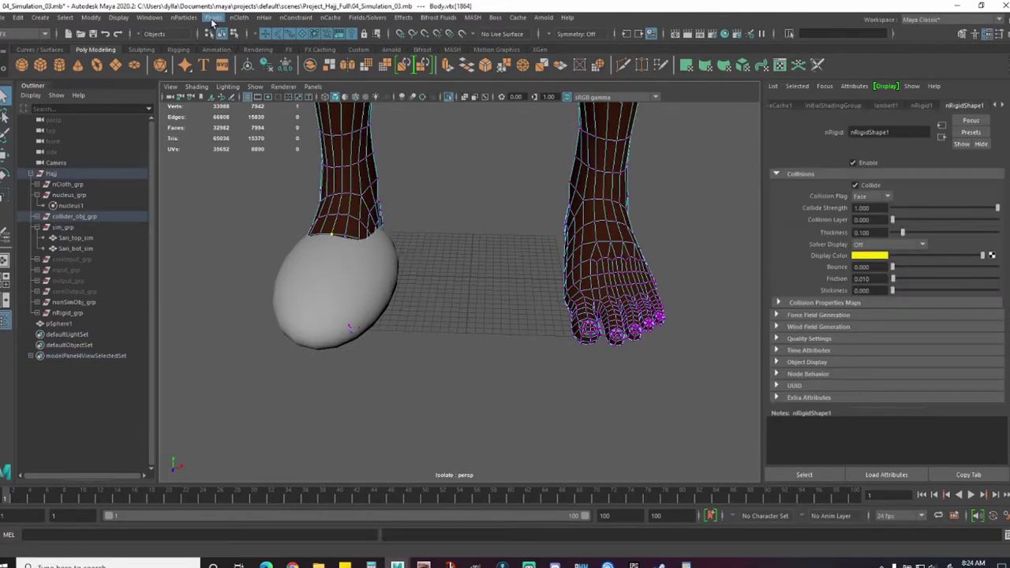
right_click_drag(352, 209, 352, 230)
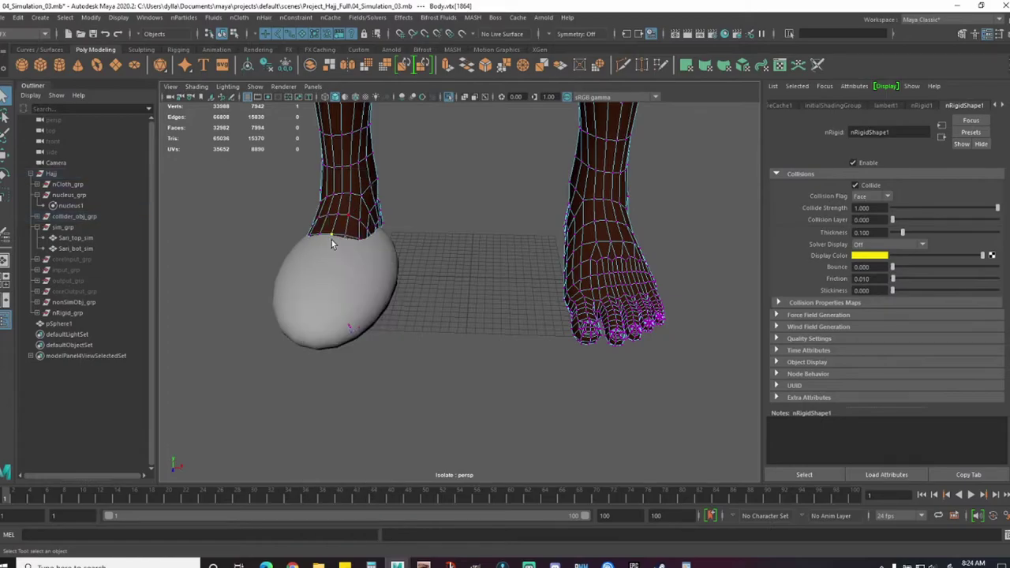
left_click(336, 229)
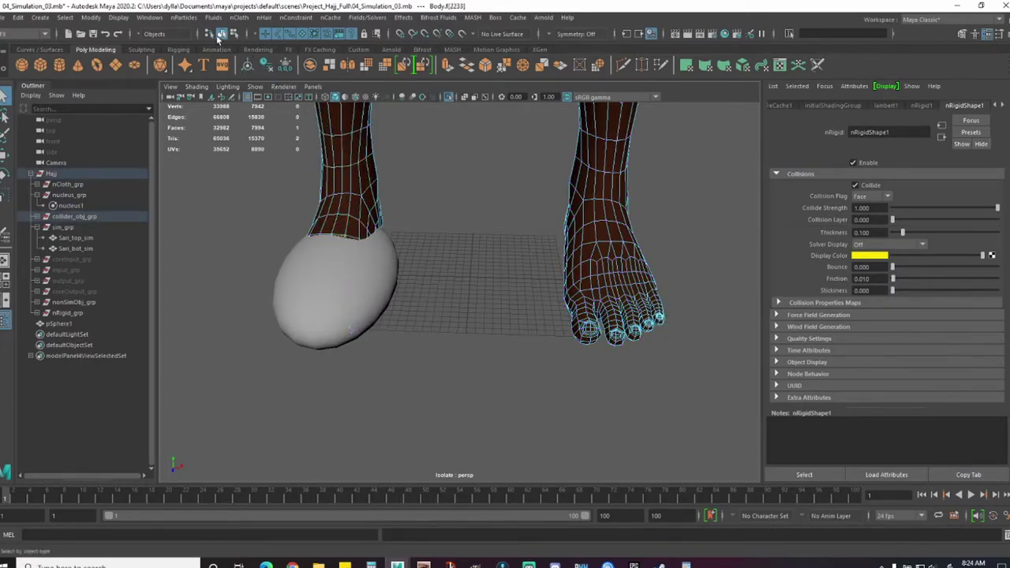
Step: Apply the Muscle Surface Attach rigging command to the selected Body face, using the Rigging menu set
left_click(45, 34)
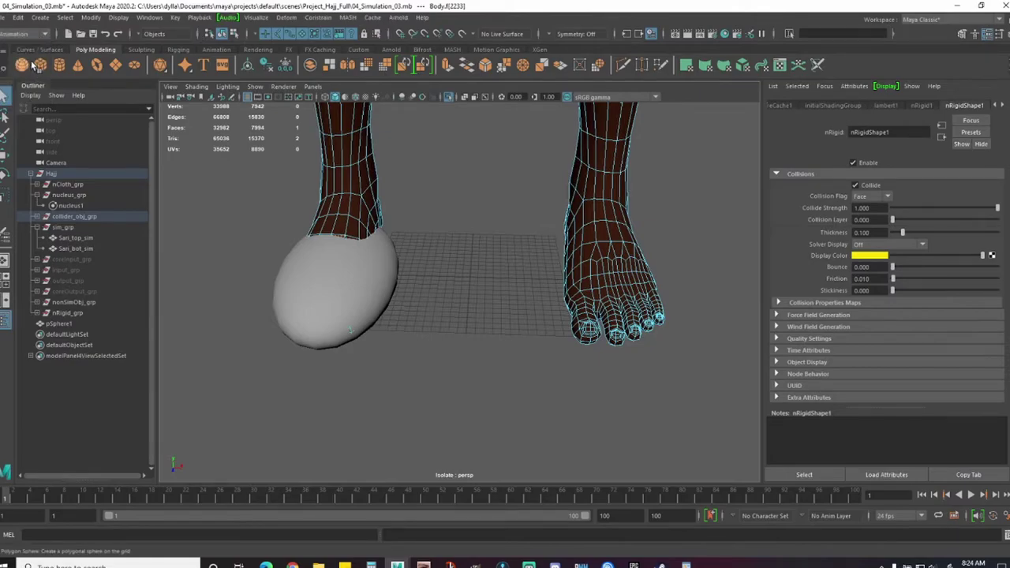
left_click(20, 56)
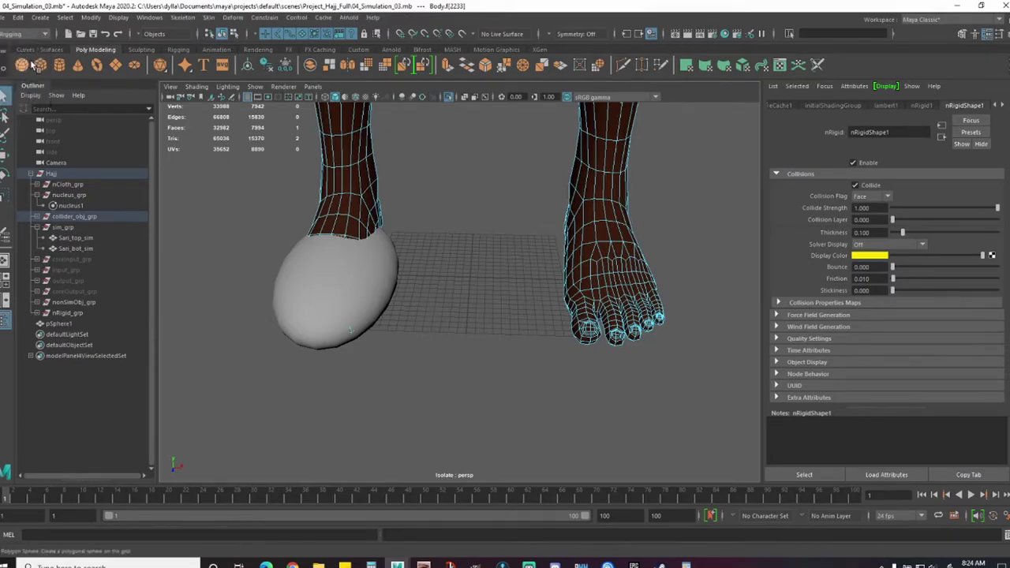
left_click(233, 17)
mouse_move(294, 167)
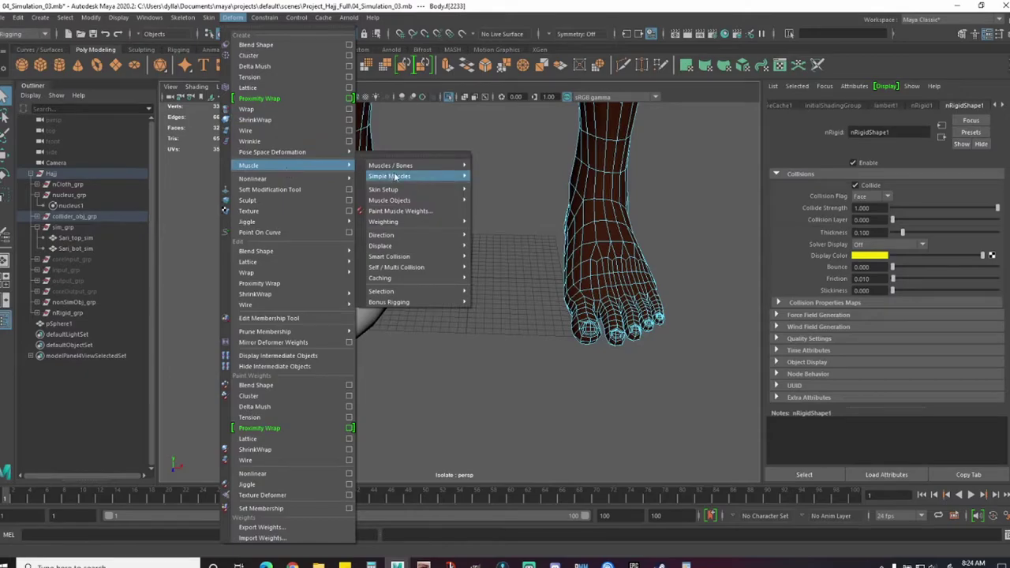
mouse_move(428, 304)
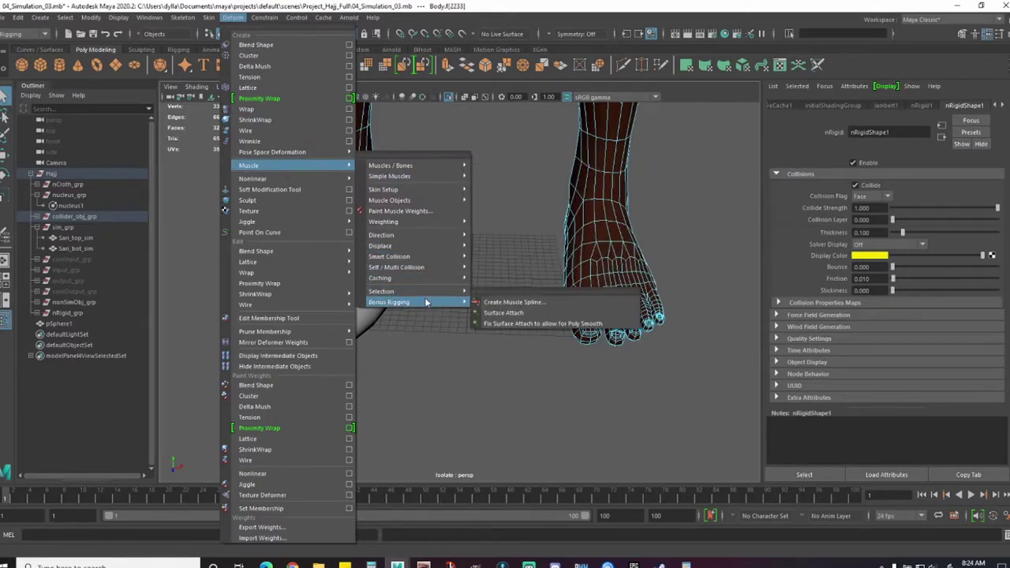
left_click(534, 315)
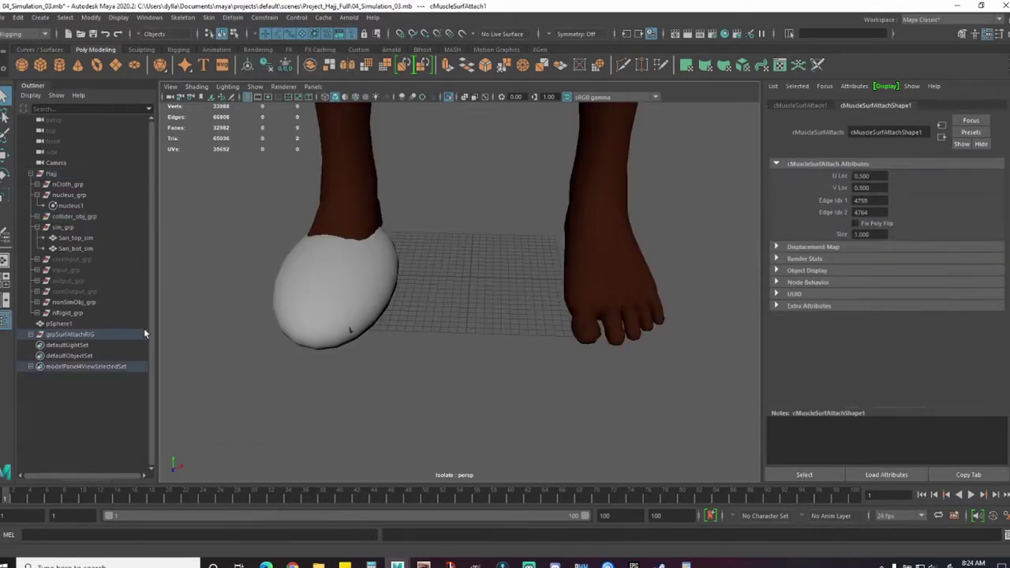
Step: Select the locator inside grpSurfAttachRIG, turn off viewport isolation, and check the locator's placement above the right foot
left_click(31, 335)
left_click(77, 345)
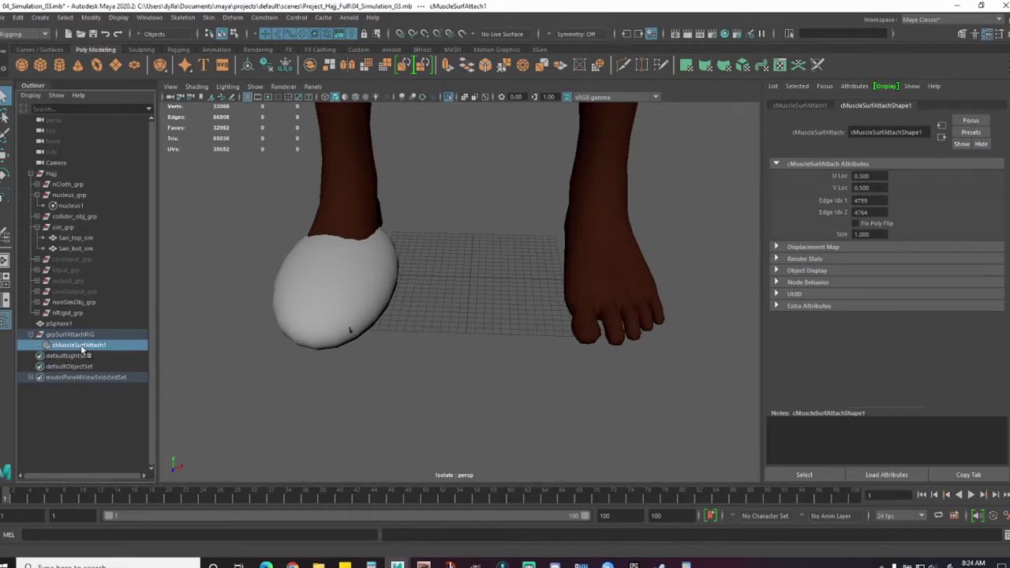
left_click(449, 96)
scroll(488, 282, "up", 3)
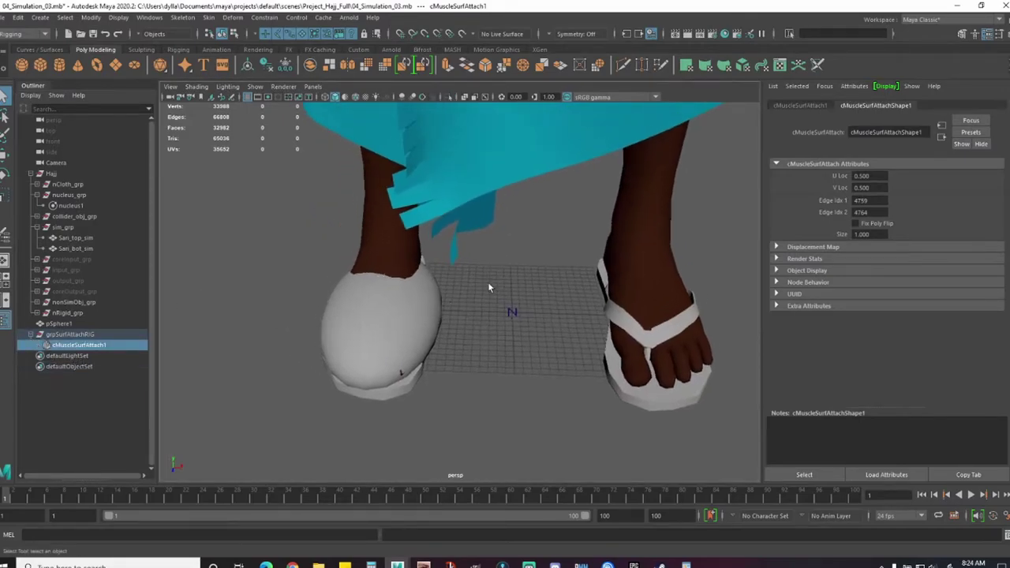
left_click_drag(531, 297, 433, 314, "alt")
key("w")
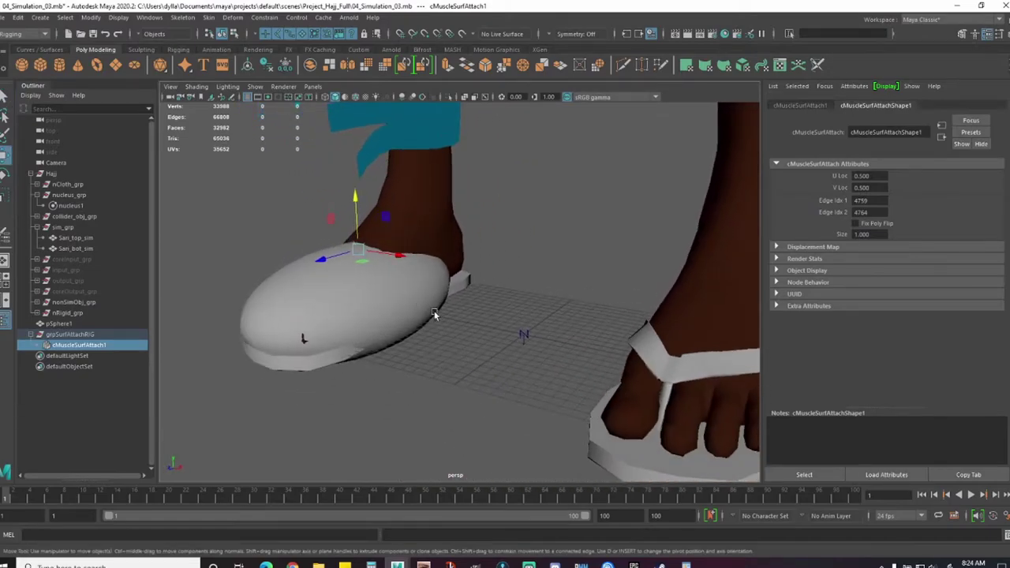
key("q")
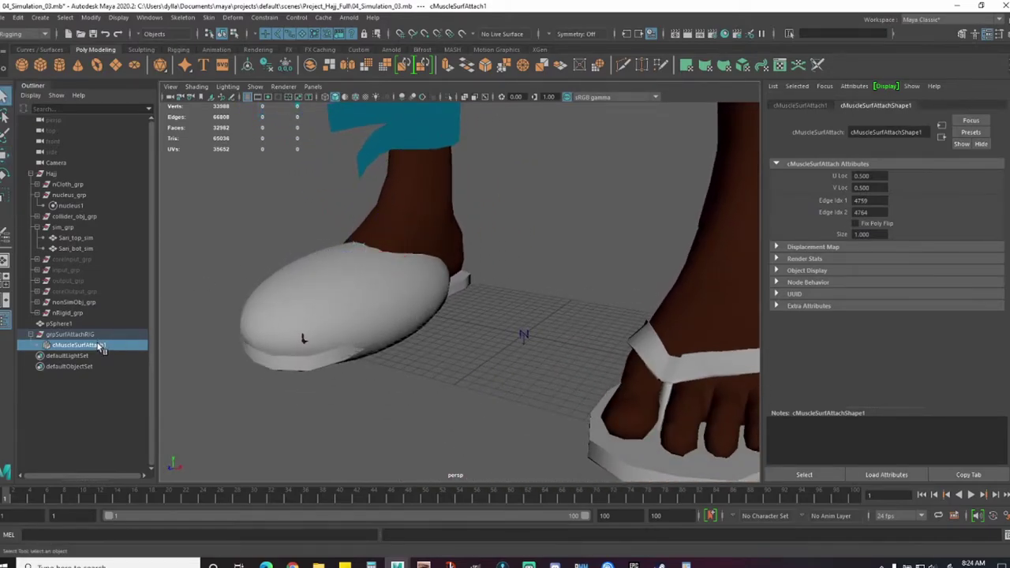
Step: Parent-constrain the foot sphere to the surface-attach locator with Maintain offset on for all translate and rotate axes
left_click(303, 257, "shift")
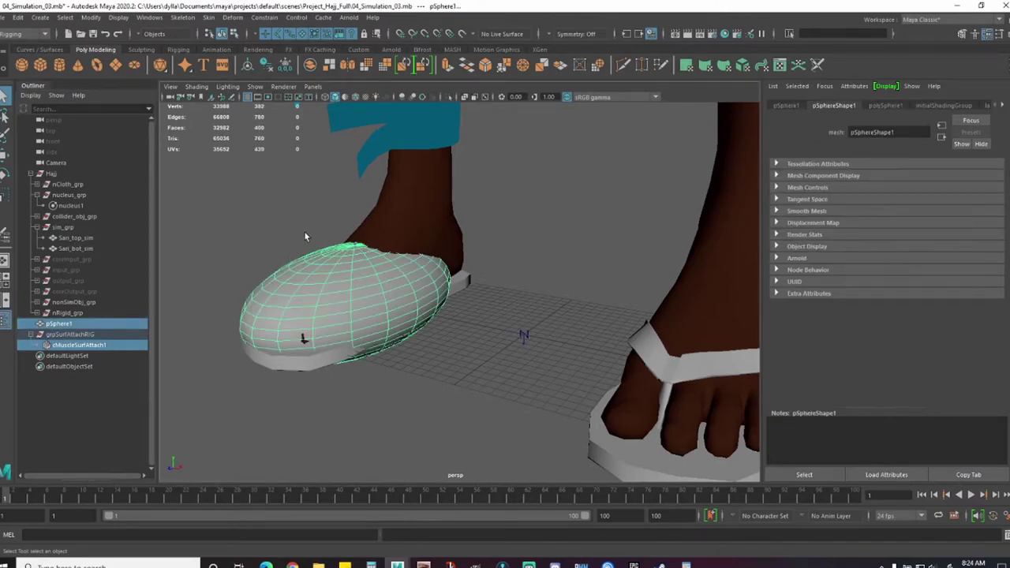
key("space")
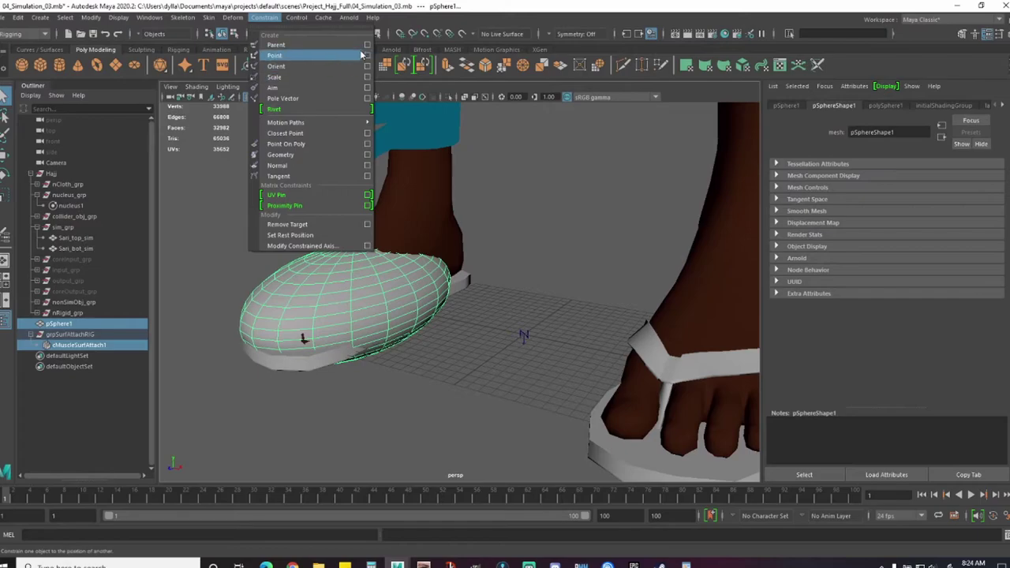
left_click(367, 44)
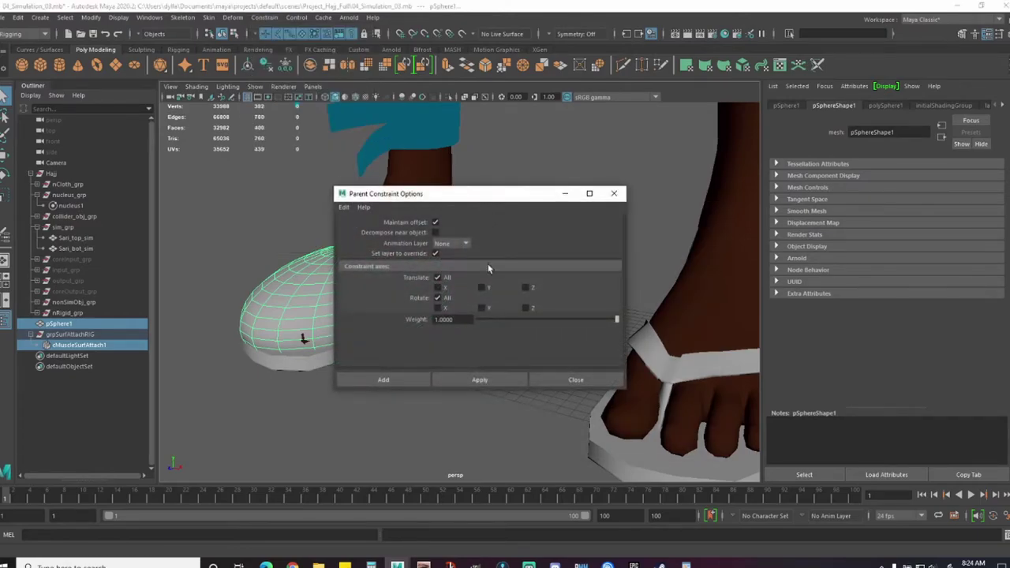
left_click(402, 385)
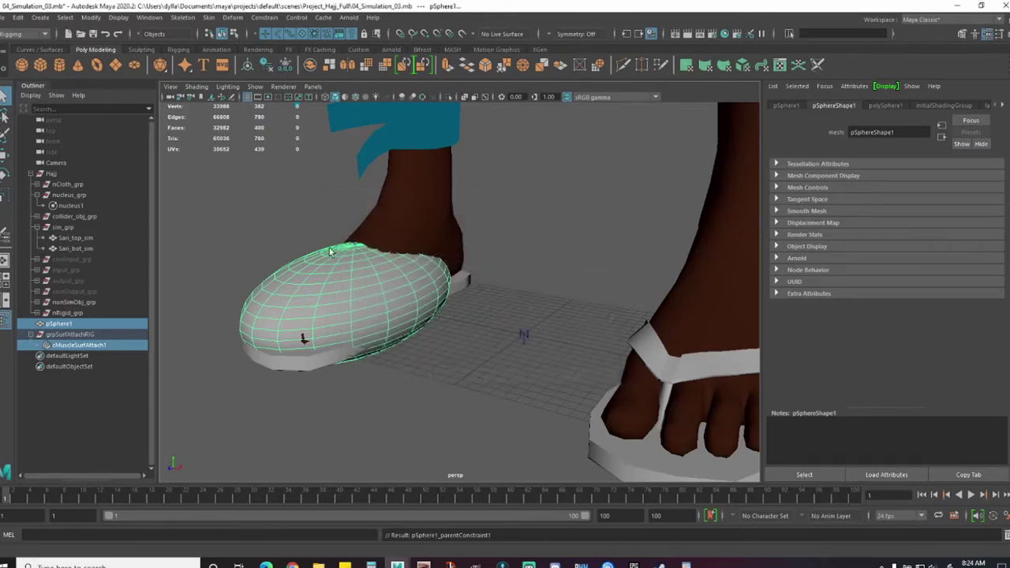
Step: Hide the grpSurfAttachRIG group
left_click(306, 262)
left_click(303, 269)
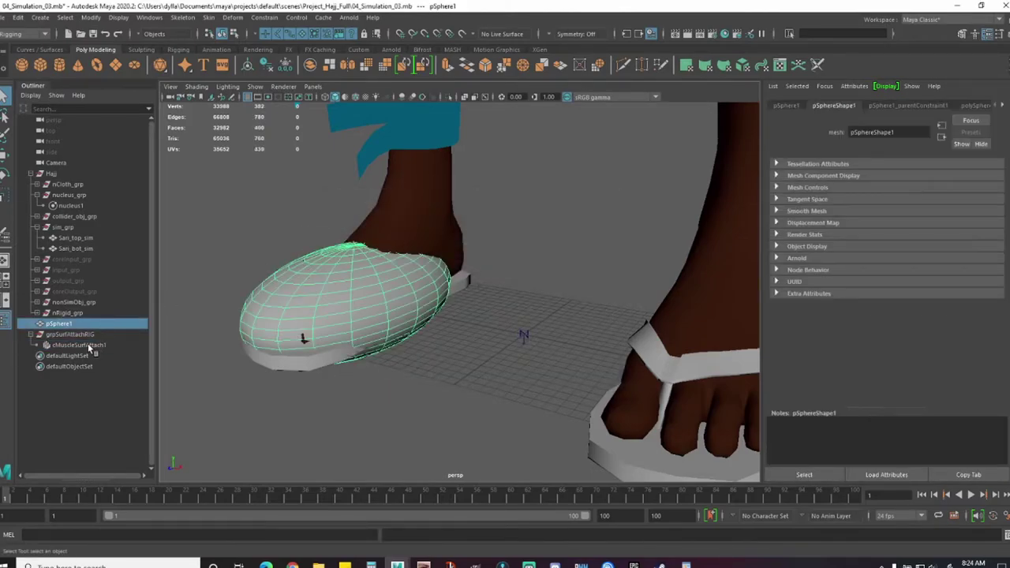
left_click(79, 335)
Step: Make the foot sphere a passive collider on the nucleus1 solver, using the FX menu set
left_click(312, 262)
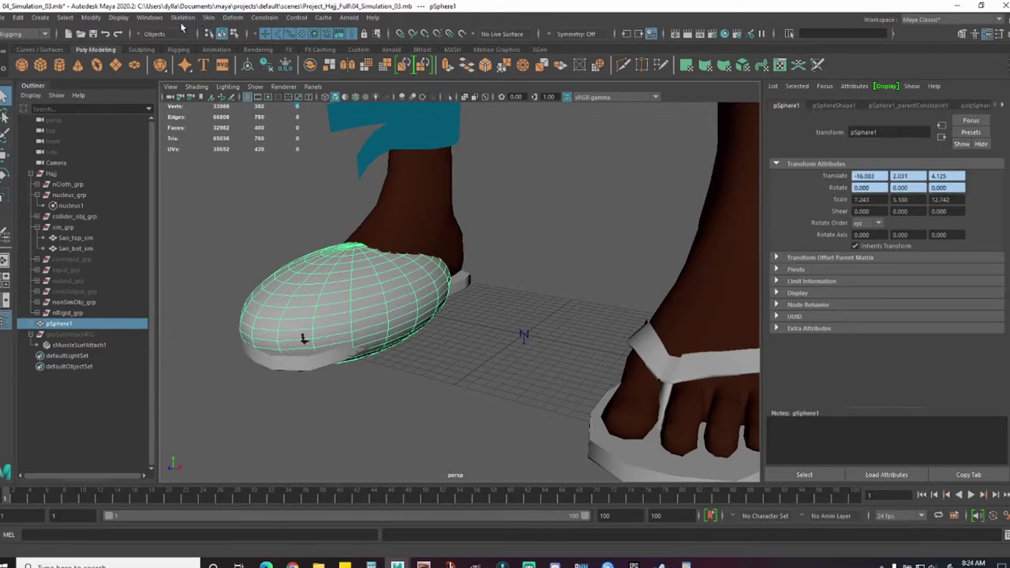
left_click(31, 37)
left_click(30, 78)
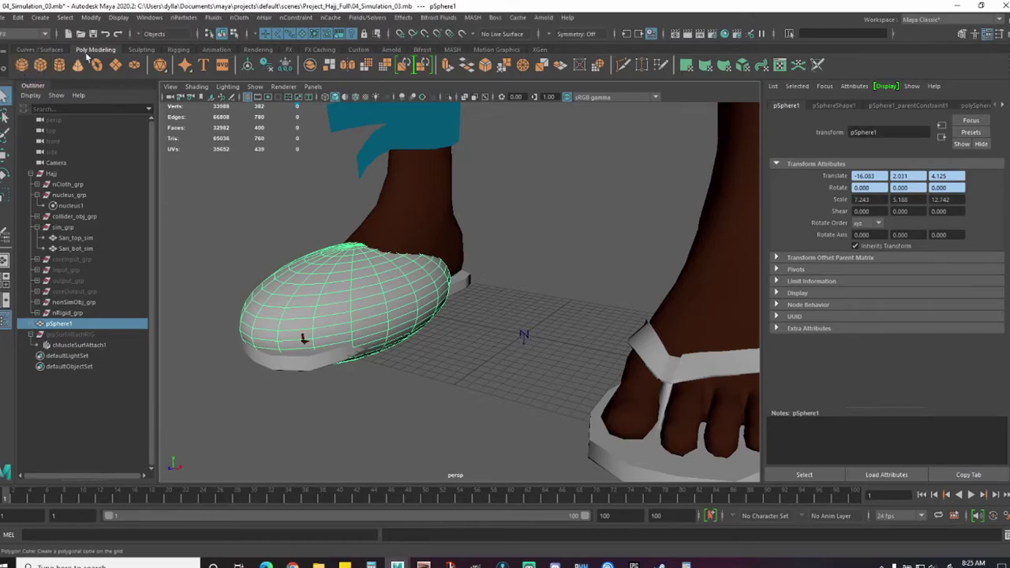
left_click(239, 17)
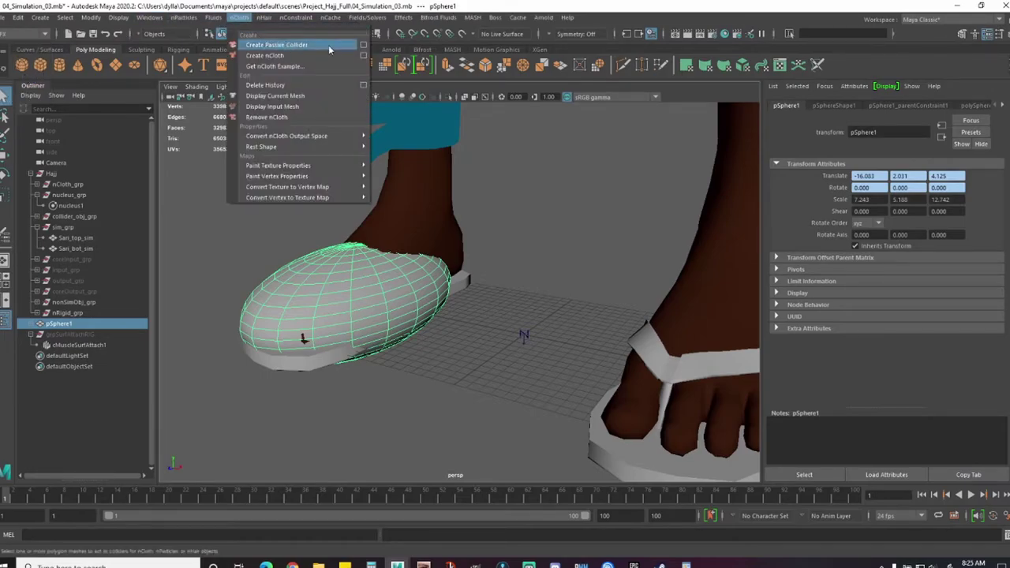
left_click(364, 45)
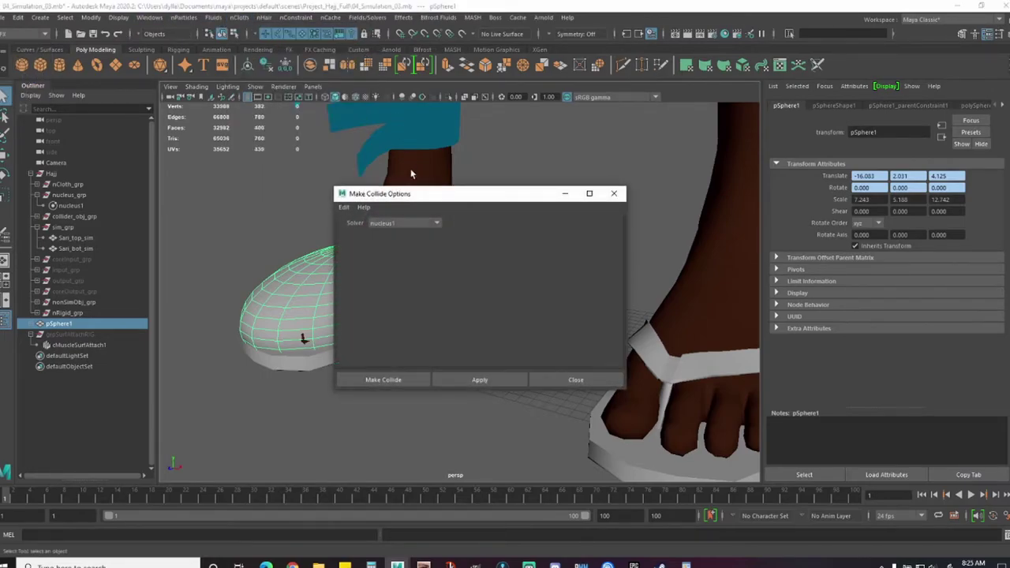
left_click(390, 382)
Step: Select the new collider's rigid node and examine the covered foot and the whole character from several angles
scroll(435, 354, "down", 3)
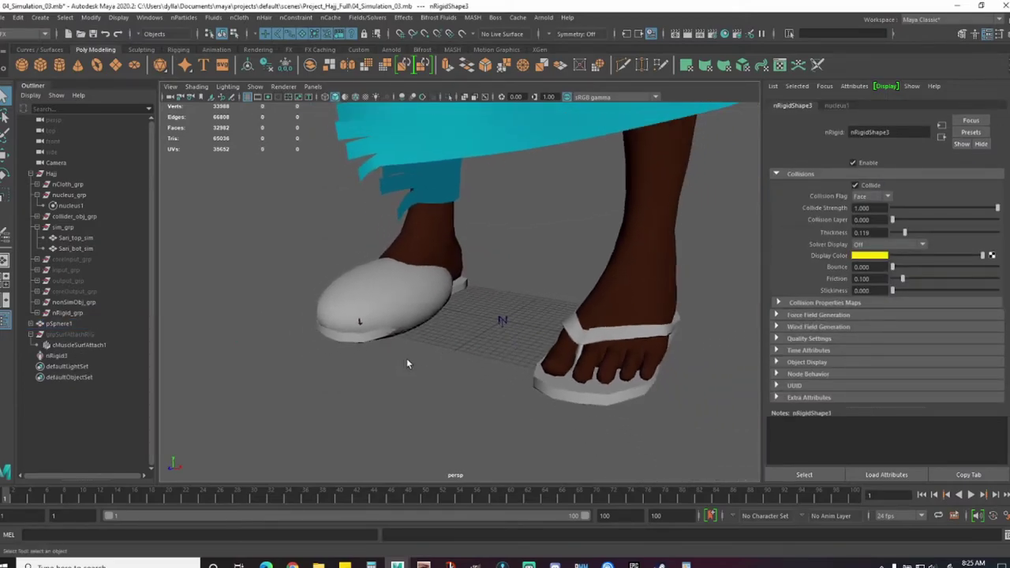
left_click(82, 356)
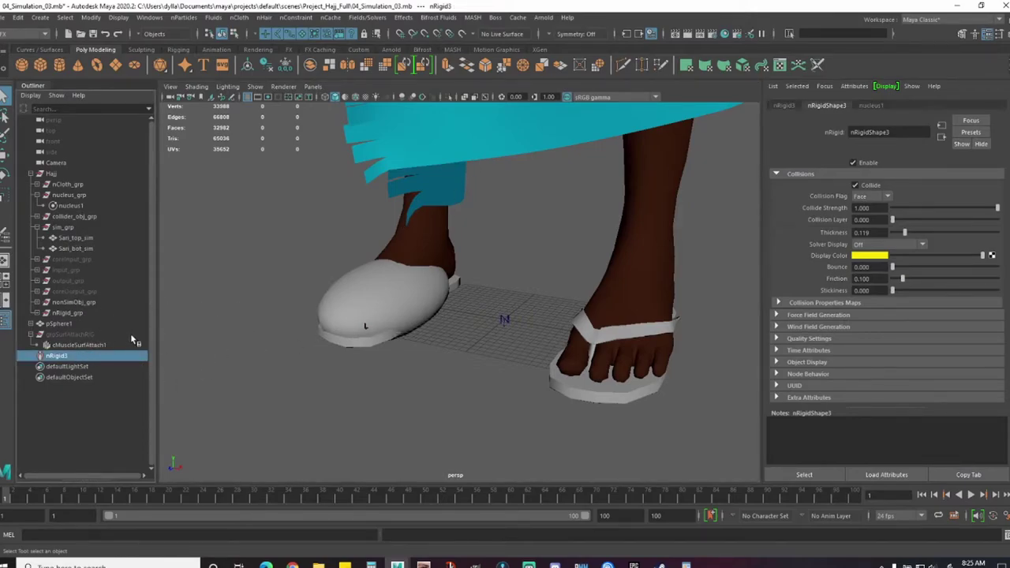
scroll(439, 365, "down", 3)
middle_click_drag(462, 348, 416, 346, "alt")
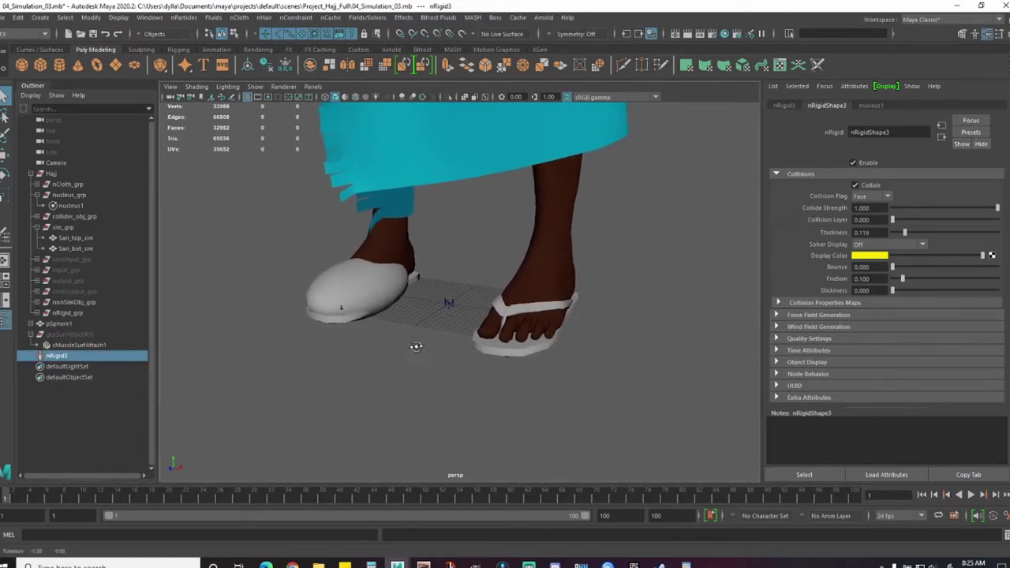
left_click_drag(416, 345, 336, 346, "alt")
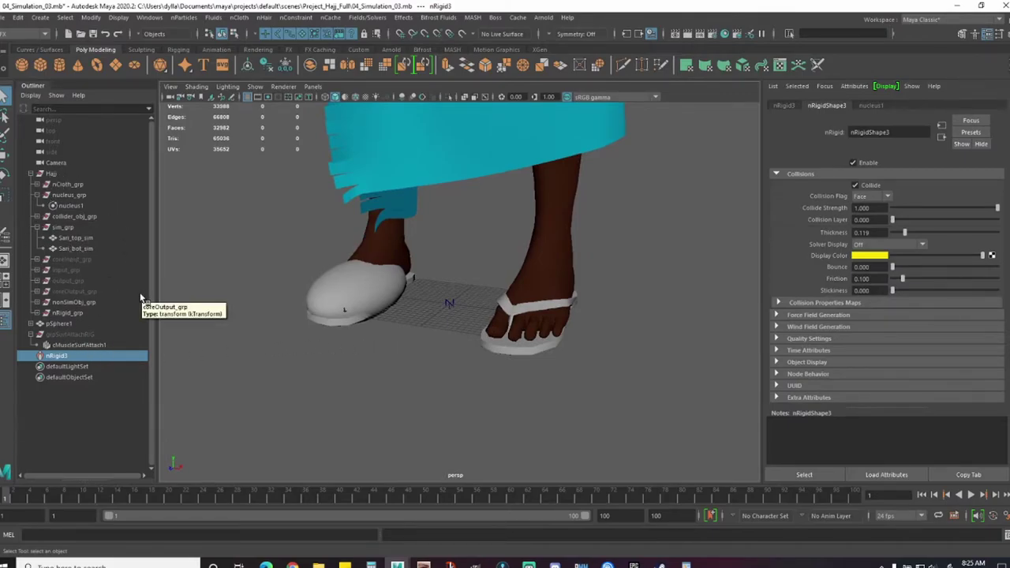
scroll(590, 320, "down", 5)
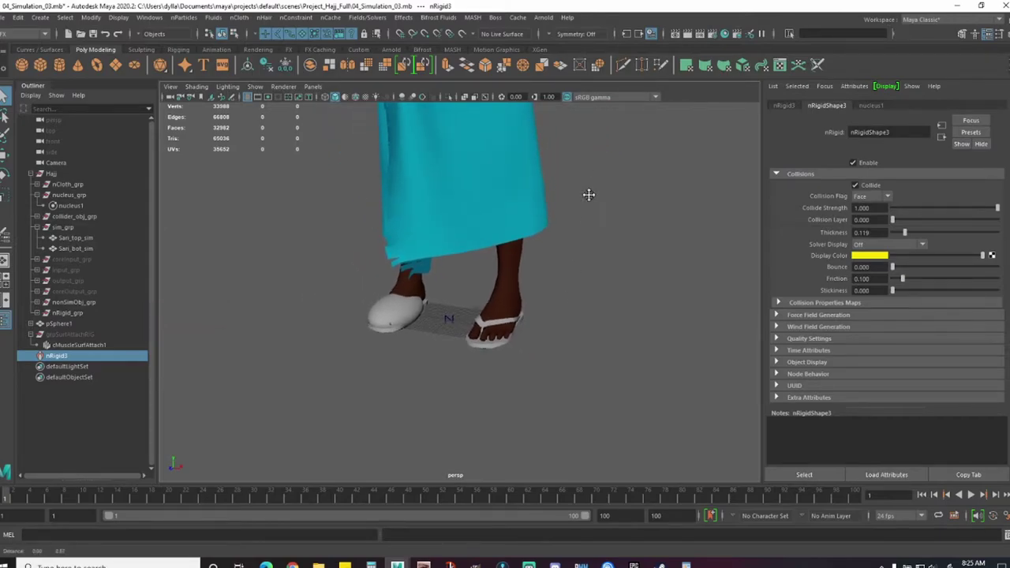
scroll(588, 253, "down", 4)
left_click_drag(586, 300, 529, 289, "alt")
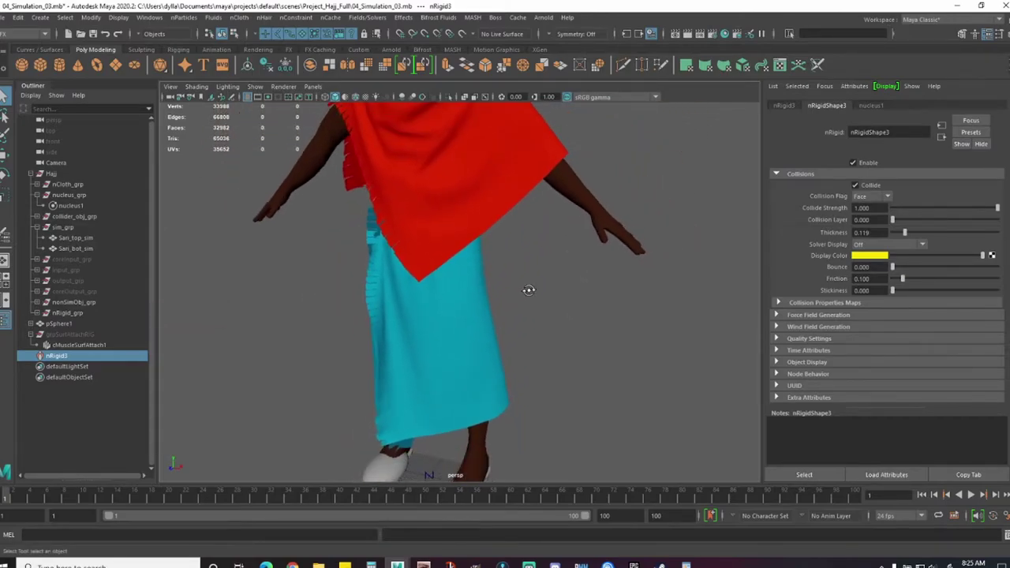
left_click_drag(568, 322, 517, 329, "alt")
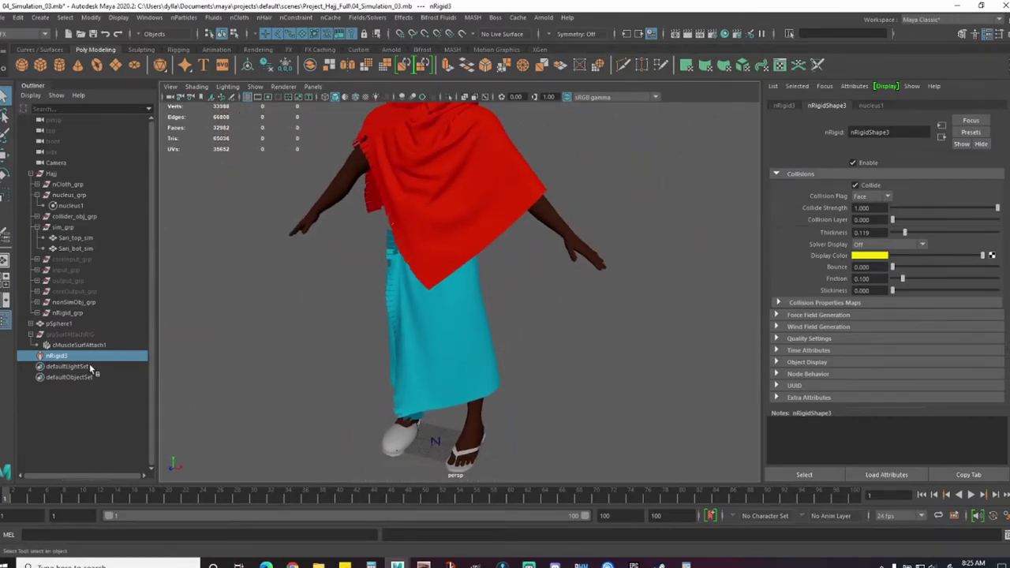
Step: Hide the collider sphere on the right foot and bring the full character into view
left_click(392, 440)
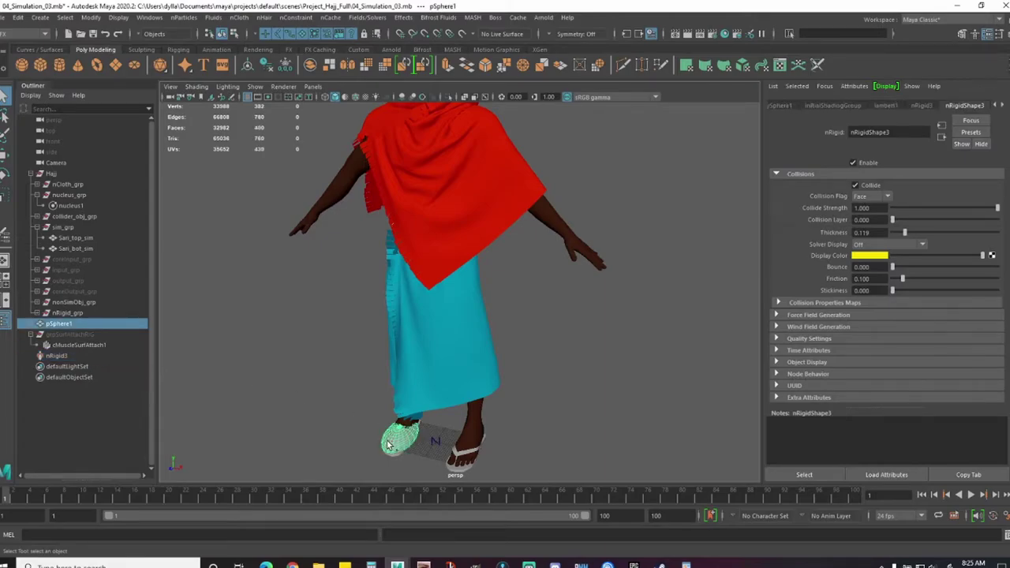
key("h")
left_click_drag(334, 343, 470, 298, "alt")
Step: Set the Stretch Damp of the Sari_top_sim cloth to 15
left_click(470, 298)
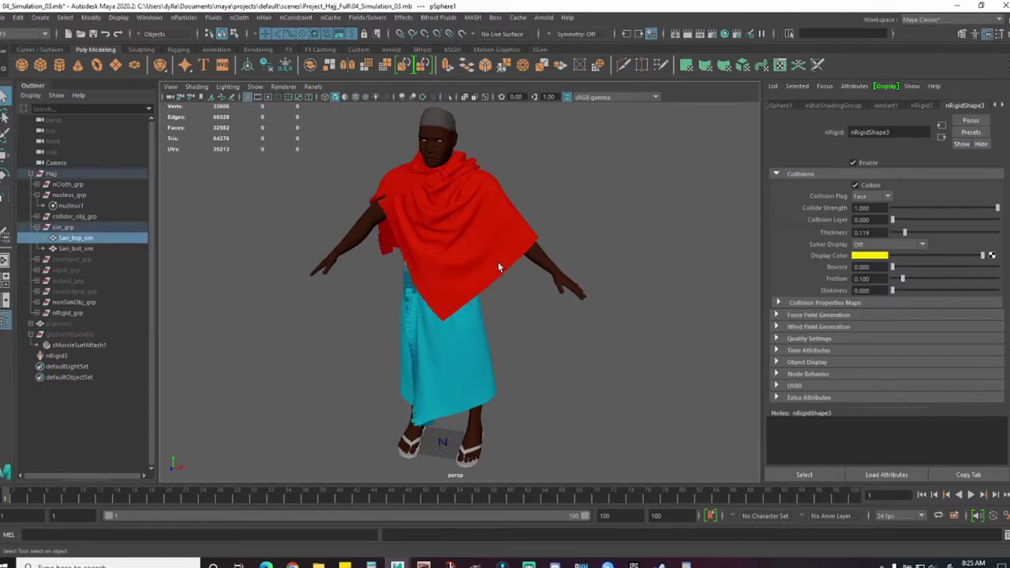
left_click(862, 290)
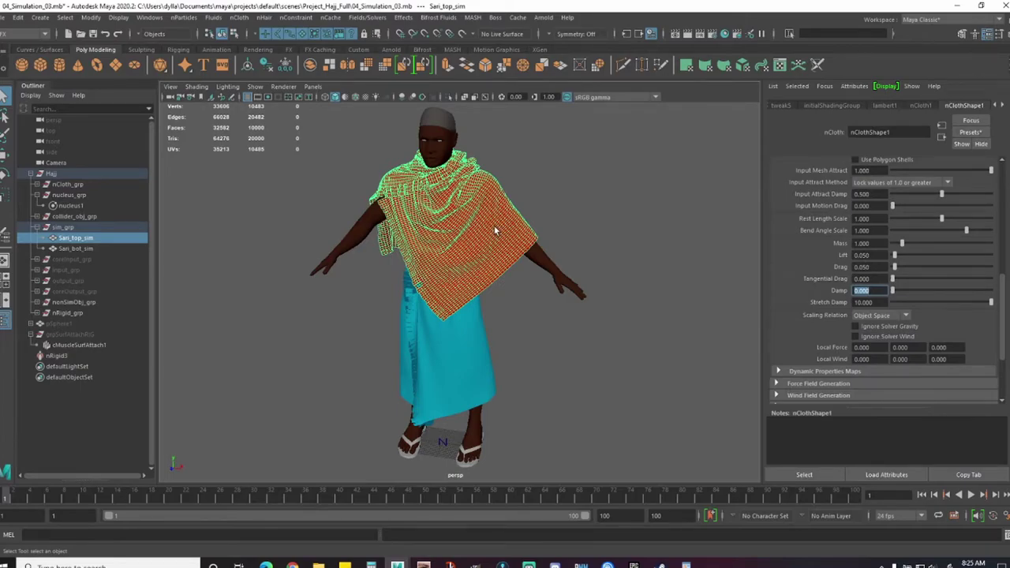
left_click(873, 302)
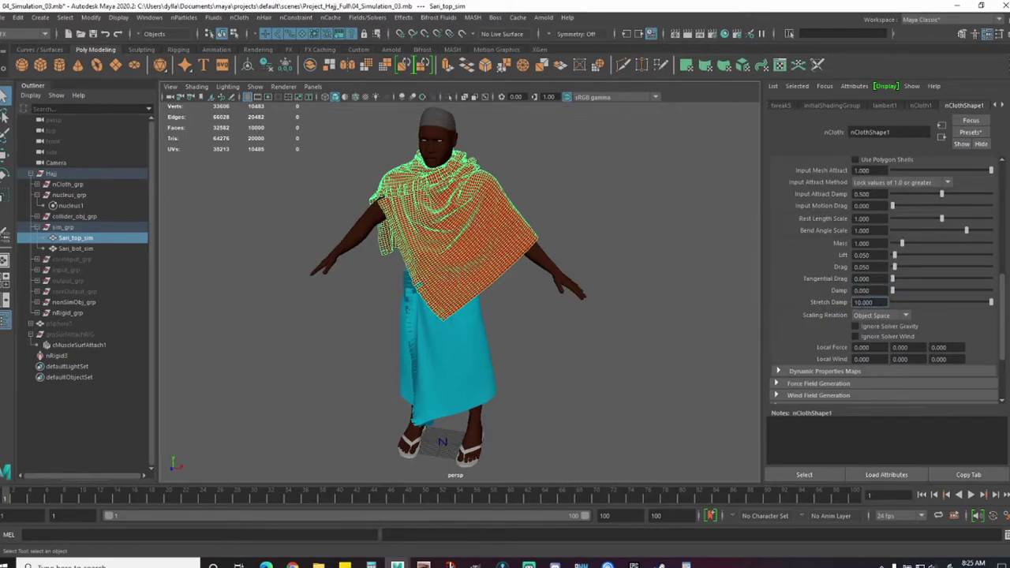
key("ctrl+a")
type("15")
key("Return")
Step: Set the Stretch Damp of the Sari_bot_sim cloth to 15
left_click(486, 366)
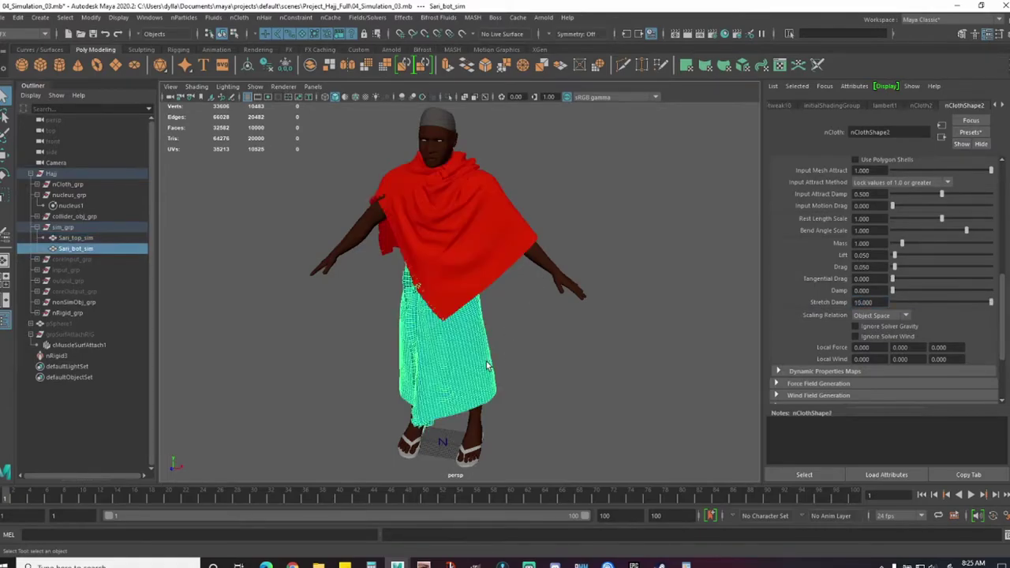
key("ctrl+a")
type("15")
key("Return")
left_click_drag(507, 298, 463, 295, "alt")
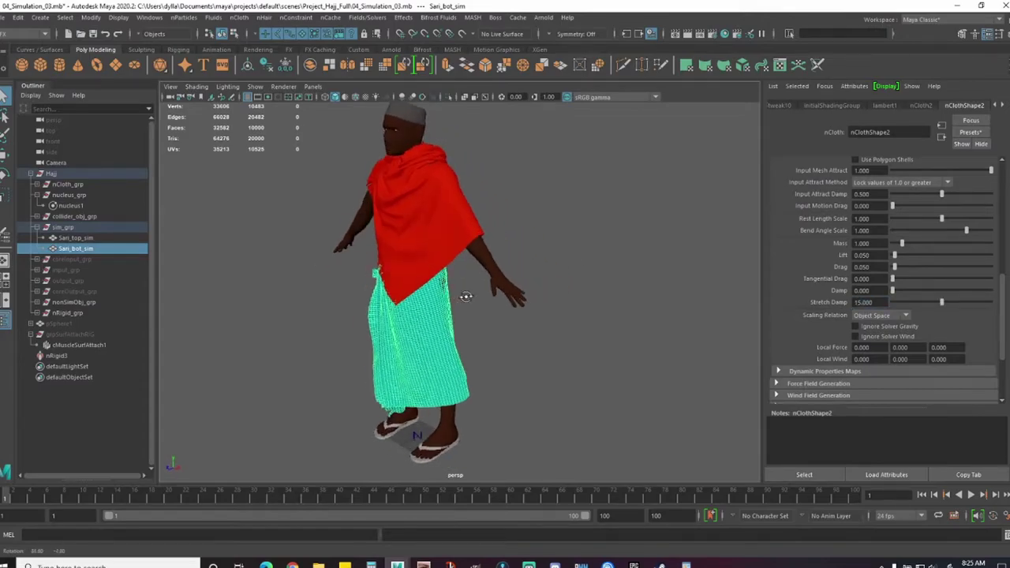
Step: Isolate Sari_bot_sim together with the belt and the Body in the viewport, and select the Sari_bot_sim cloth
left_click(496, 255)
left_click_drag(432, 189, 450, 231, "alt")
left_click(410, 288)
scroll(395, 284, "up", 3)
left_click(450, 230)
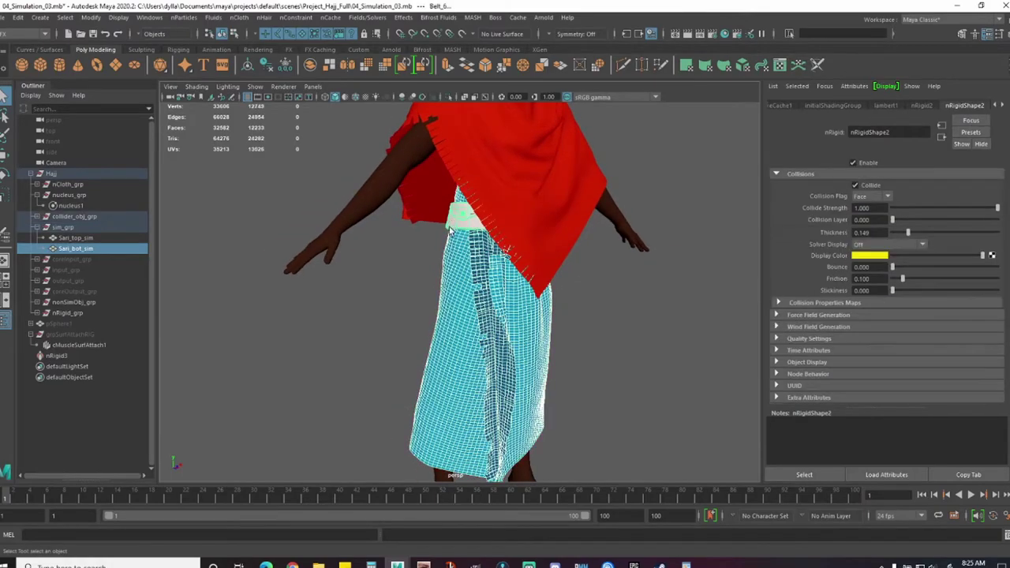
left_click(345, 234)
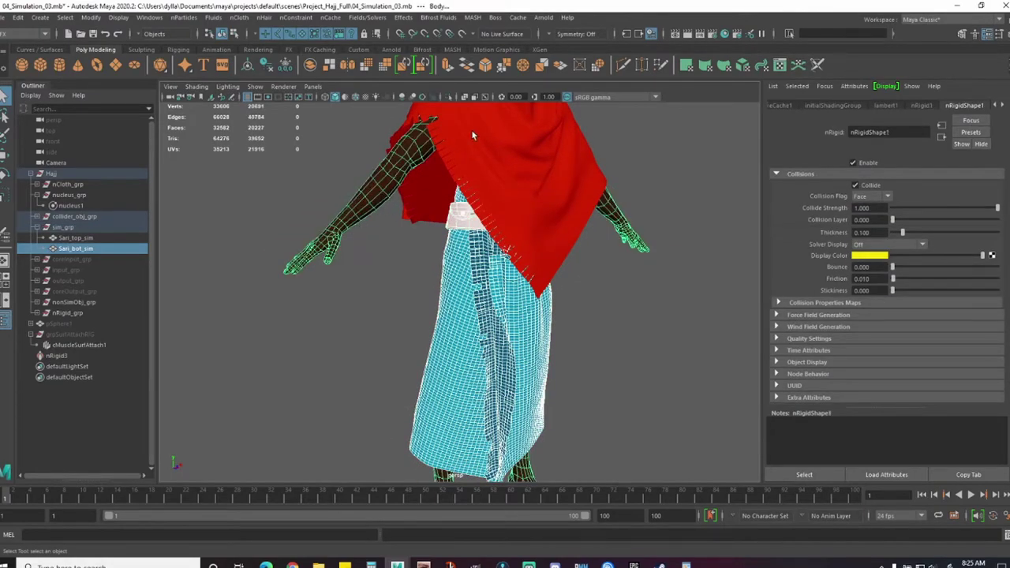
left_click(444, 96)
scroll(505, 268, "up", 6)
left_click(527, 270)
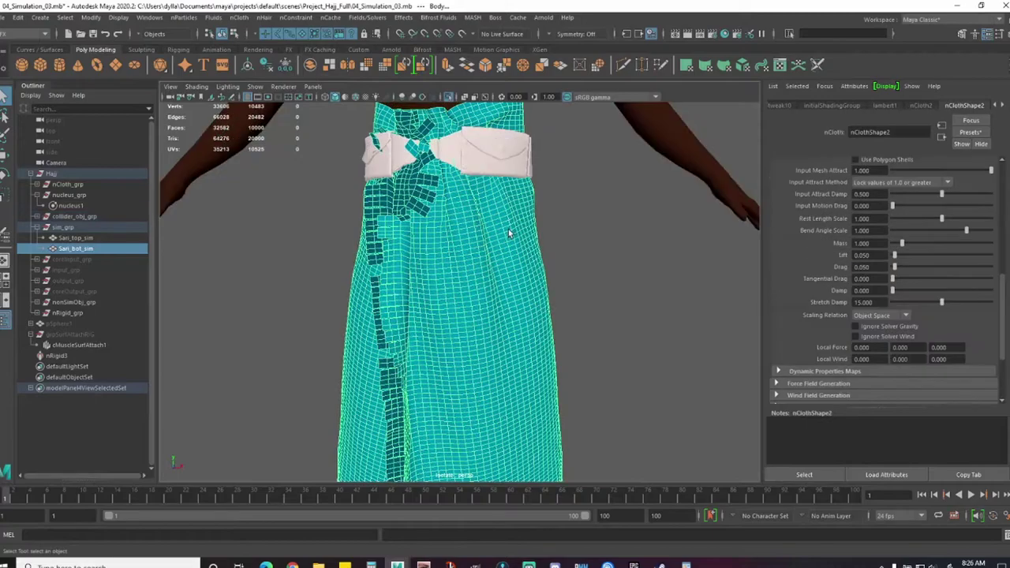
Step: Select the Sari_bot_sim vertices around the waist, from the cloth's upper edge to just below the belt, including the hidden ones
left_click_drag(527, 271, 515, 250, "alt")
right_click_drag(540, 183, 503, 186)
left_click_drag(362, 142, 368, 281)
key("4")
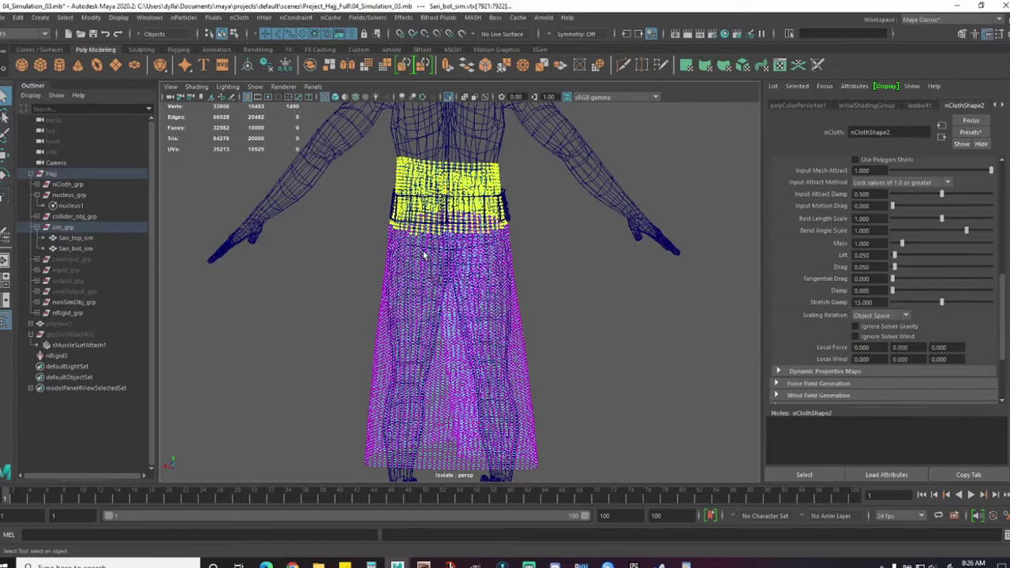
double_click(384, 229, "shift")
mouse_move(422, 249)
left_mouse_down("alt")
mouse_move(462, 251)
mouse_move(448, 248)
mouse_move(497, 279)
left_mouse_up("alt")
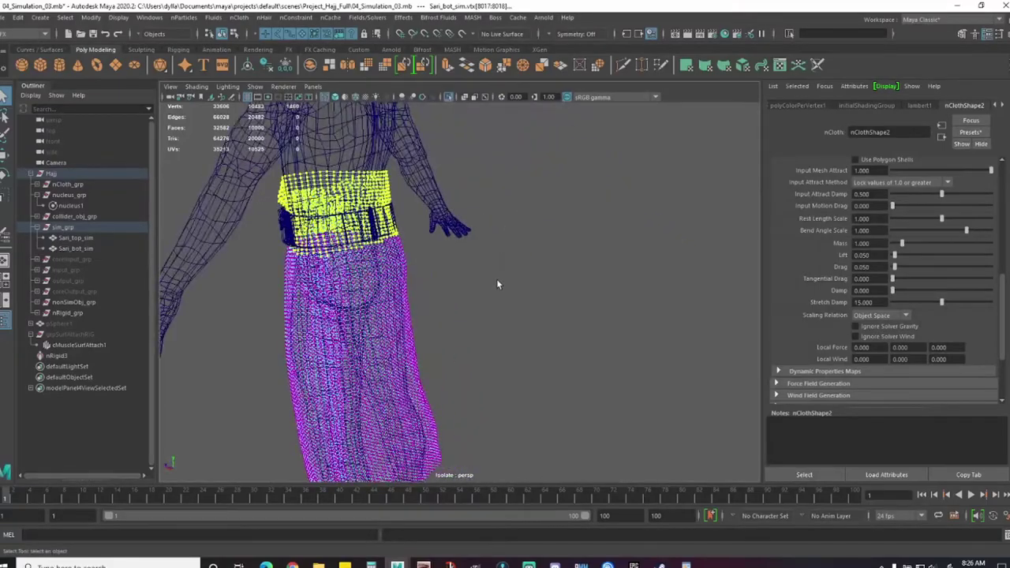
Step: Flood the selected waist vertices of Sari_bot_sim with zero Collide Strength using the Paint nCloth Attributes tool
key("5")
mouse_move(367, 294)
left_mouse_down("alt")
mouse_move(353, 291)
mouse_move(505, 269)
mouse_move(566, 201)
left_mouse_up("alt")
mouse_move(566, 202)
right_mouse_down()
mouse_move(559, 379)
mouse_move(725, 356)
right_mouse_up()
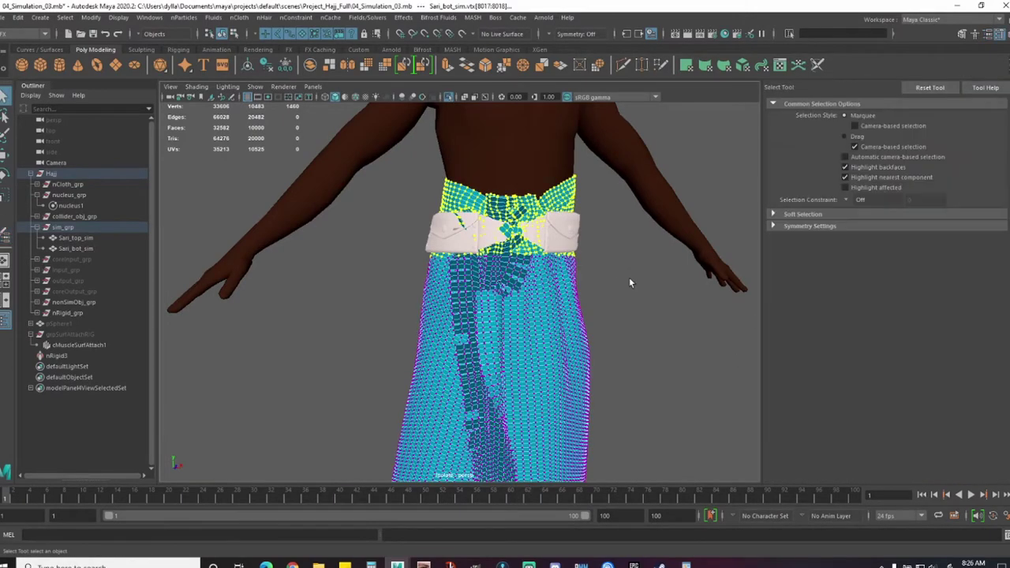
left_click_drag(629, 277, 232, 282, "alt")
left_click_drag(445, 263, 511, 280, "alt")
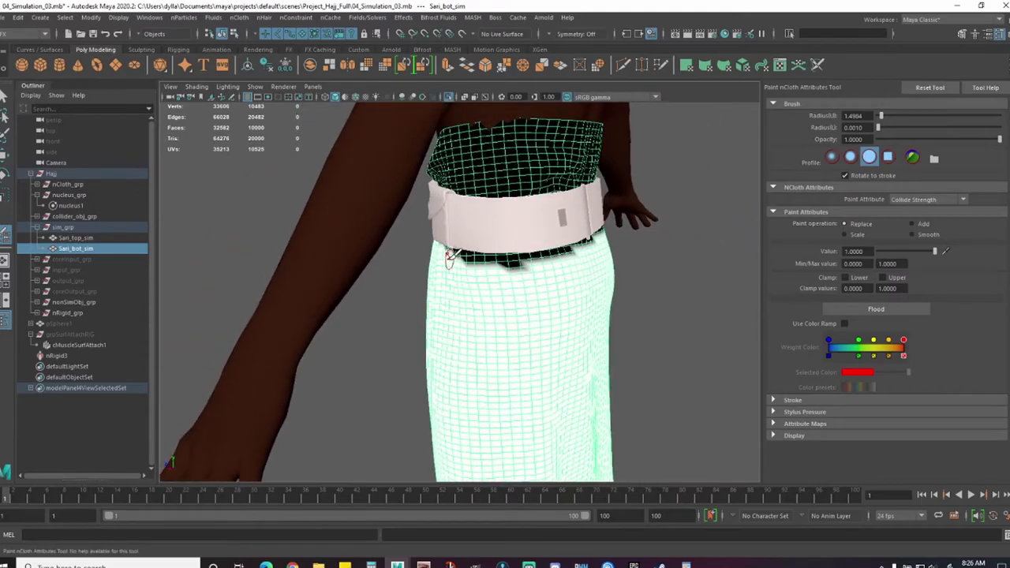
Step: Paint Collide Strength back to 1 on the Sari_bot_sim cloth along the belt's lower edge, all around the waist
mouse_move(455, 260)
left_mouse_down()
mouse_move(492, 259)
mouse_move(465, 261)
mouse_move(553, 251)
left_mouse_up()
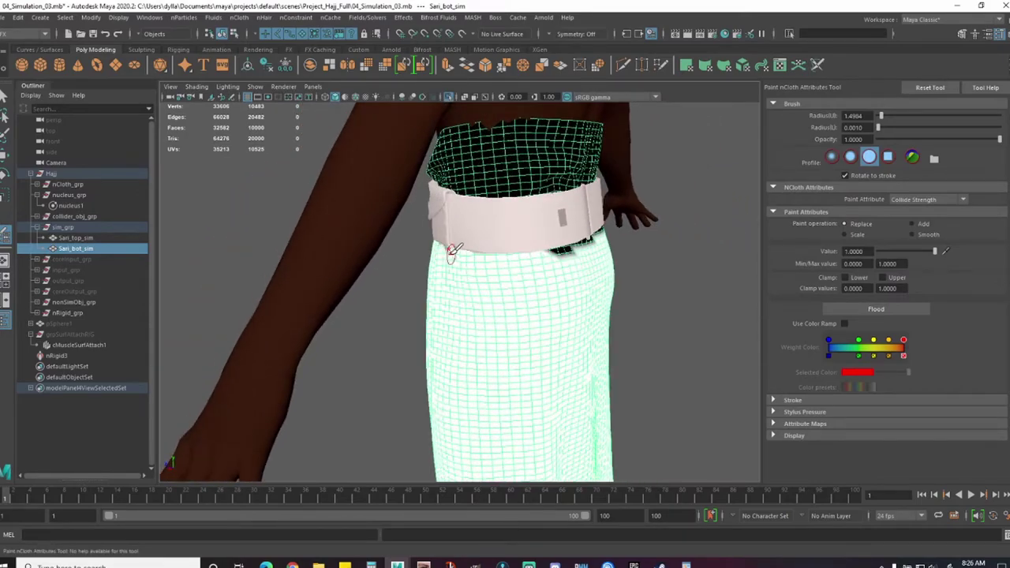
mouse_move(455, 257)
left_mouse_down()
mouse_move(589, 248)
mouse_move(585, 262)
mouse_move(526, 253)
left_mouse_up()
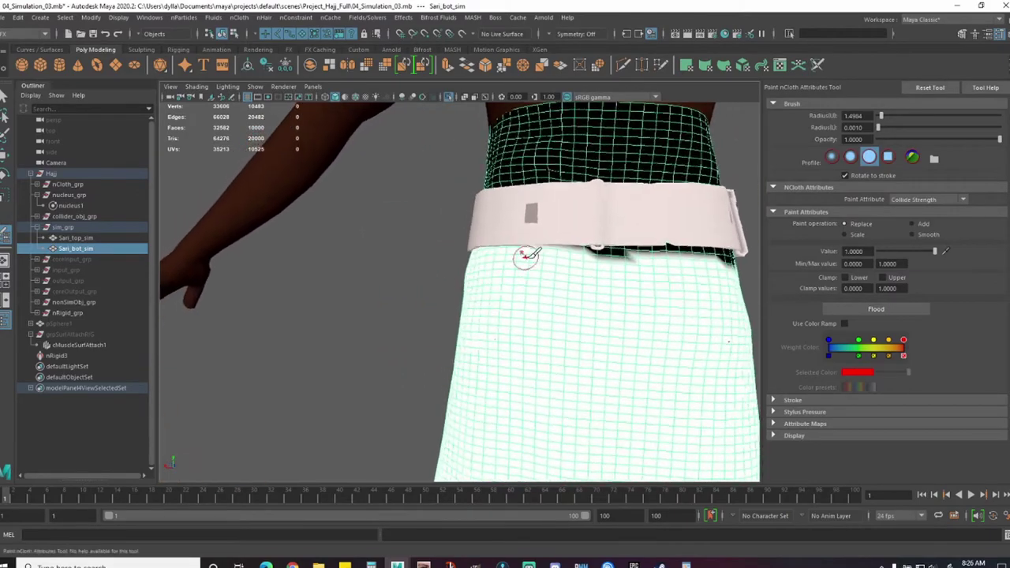
left_click_drag(676, 266, 608, 269, "alt")
mouse_move(513, 231)
left_mouse_down()
mouse_move(660, 239)
mouse_move(573, 273)
mouse_move(433, 283)
left_mouse_up()
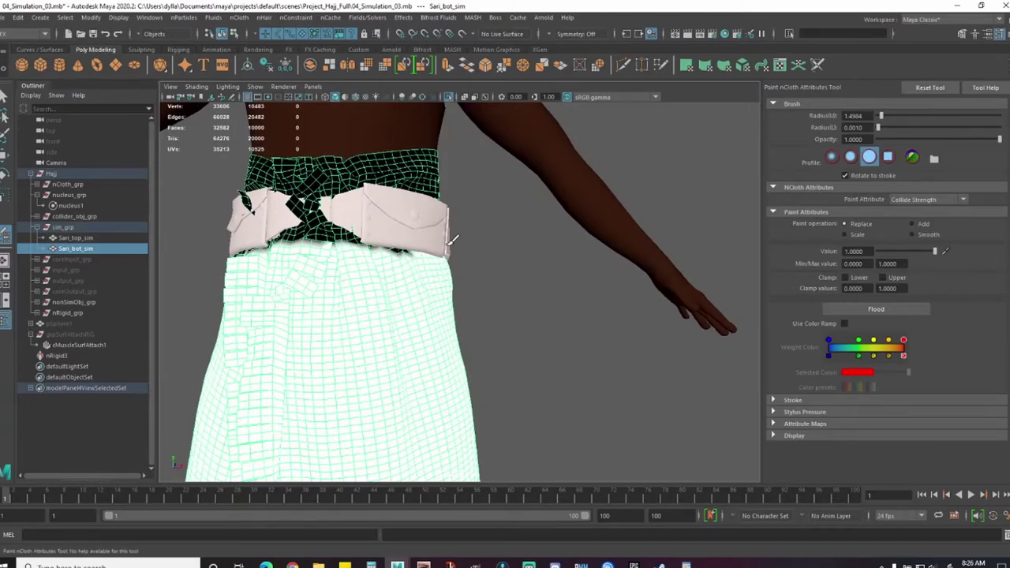
mouse_move(361, 298)
left_mouse_down("alt")
mouse_move(293, 282)
mouse_move(351, 302)
mouse_move(316, 296)
mouse_move(301, 274)
left_mouse_up("alt")
key("q")
Step: Set the belt's rigid collider Thickness to 0.1 and its Friction to 0.01
left_click(289, 262)
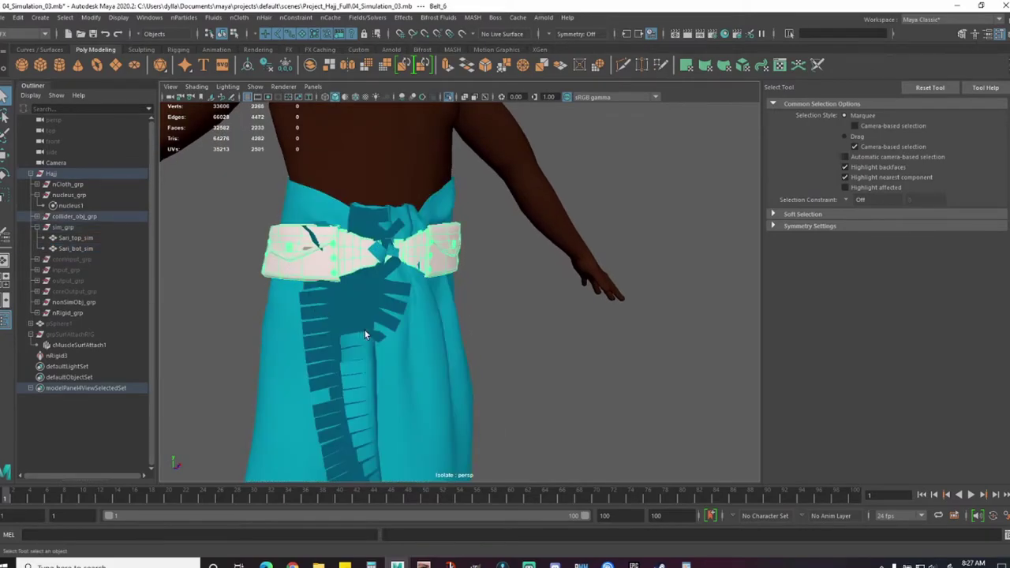
mouse_move(365, 334)
left_mouse_down("alt")
mouse_move(369, 318)
mouse_move(287, 319)
mouse_move(337, 318)
mouse_move(379, 276)
mouse_move(387, 298)
mouse_move(445, 332)
mouse_move(478, 332)
left_mouse_up("alt")
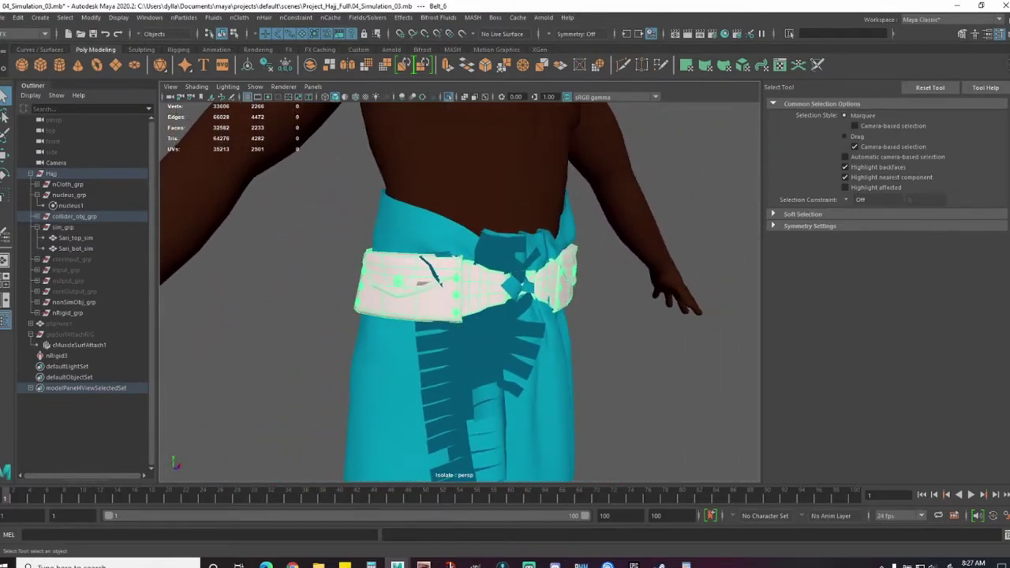
key("ctrl+a")
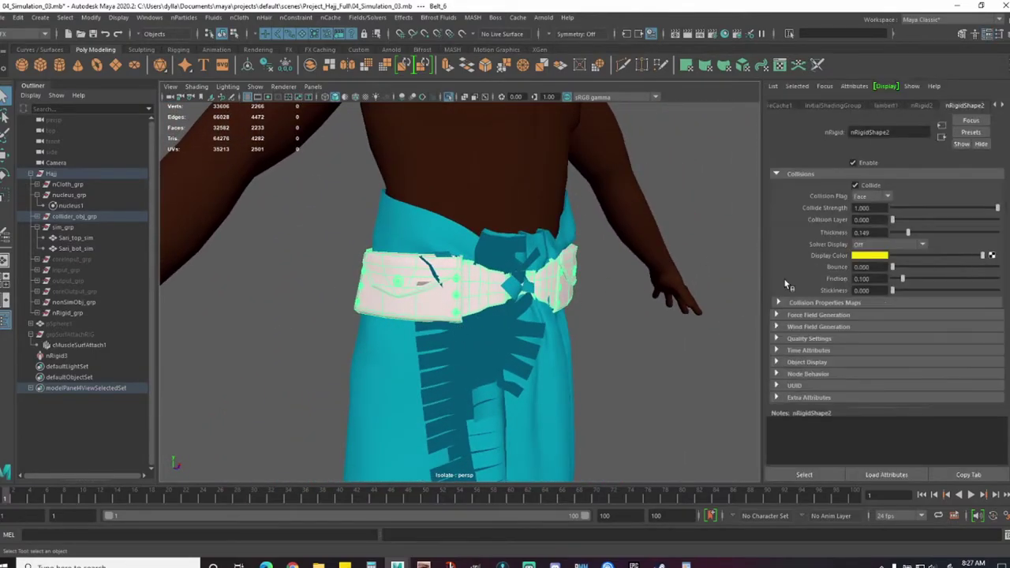
double_click(864, 232)
double_click(875, 279)
type("0.01")
key("Return")
Step: Set the Push Out Radius in the belt collider's quality settings to 0.1
left_click(805, 340)
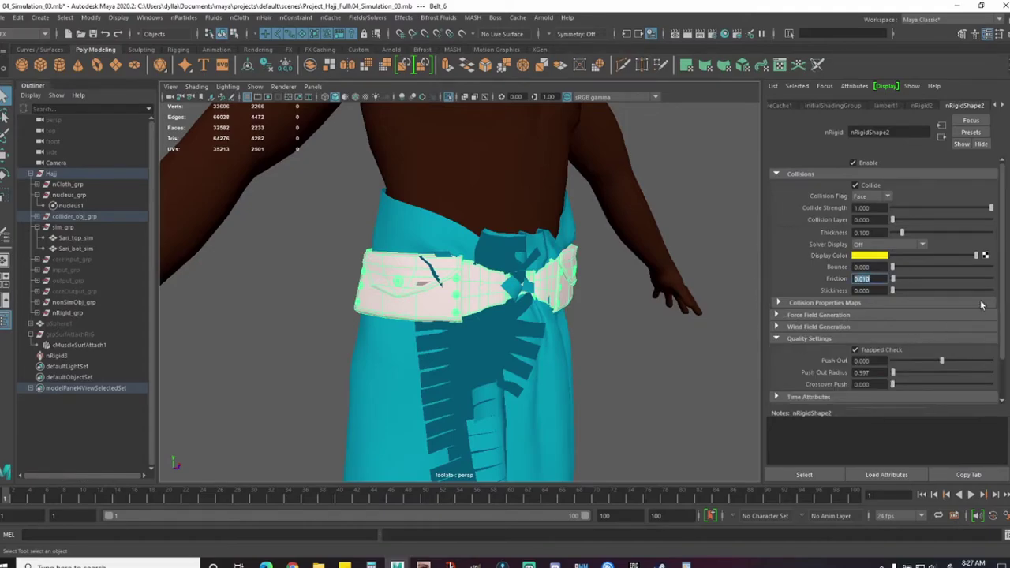
scroll(1000, 298, "down", 2)
double_click(865, 328)
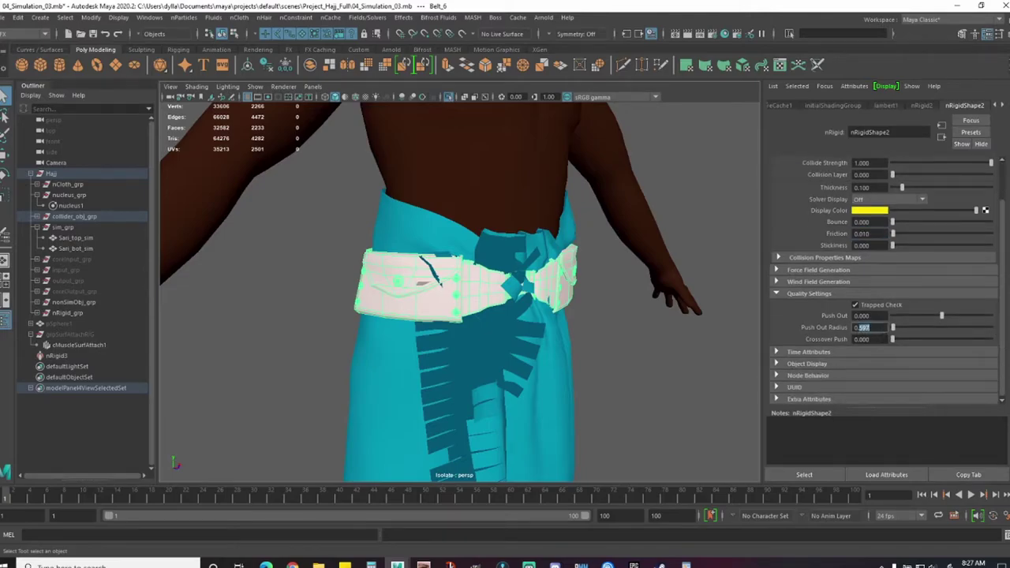
type("0.1")
key("Return")
Step: Clear the selection, turn off isolation, and bring the fully dressed character into view
left_click(667, 366)
left_click_drag(667, 366, 522, 289, "alt")
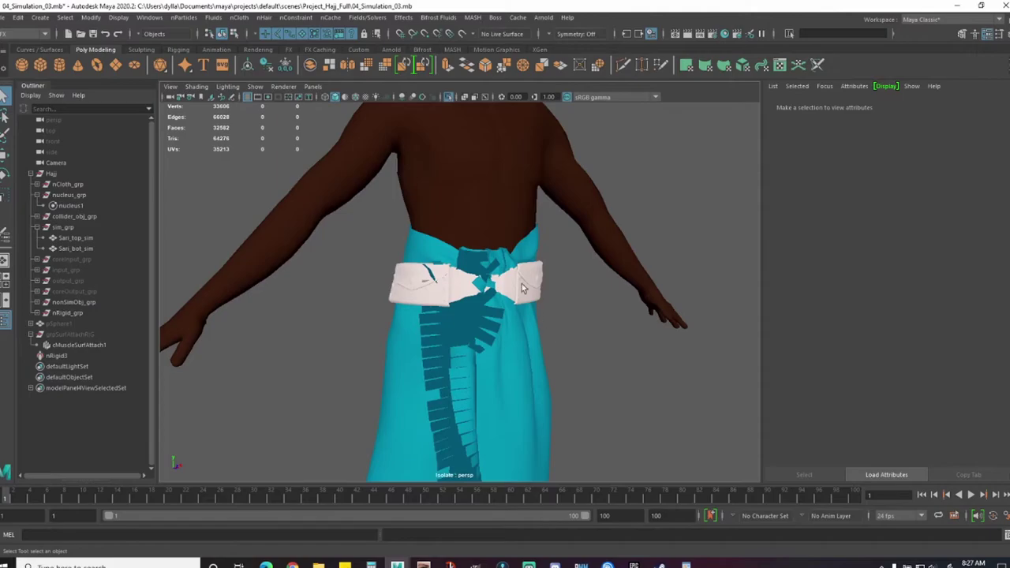
left_click(449, 96)
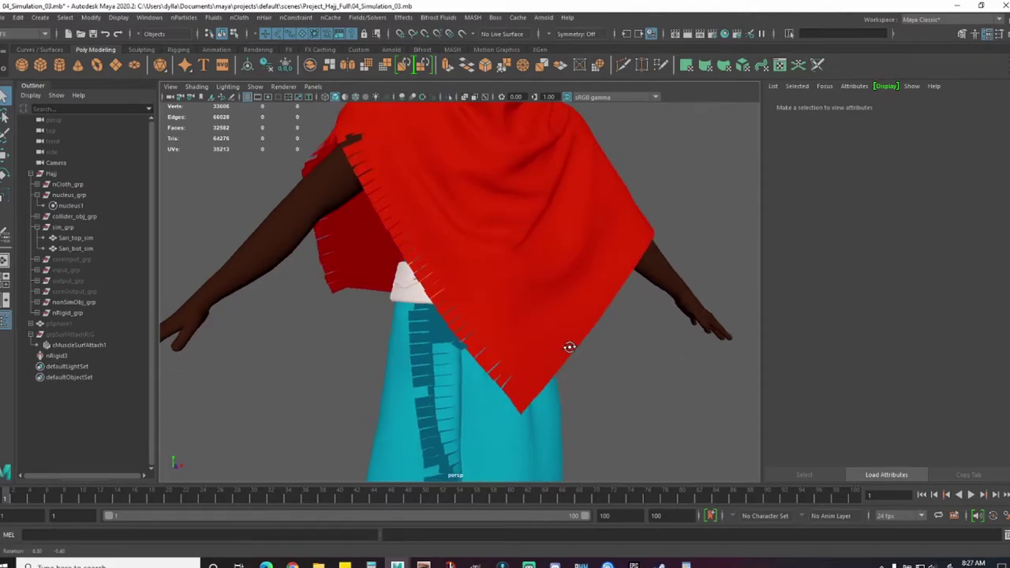
scroll(641, 357, "down", 5)
scroll(561, 322, "up", 1)
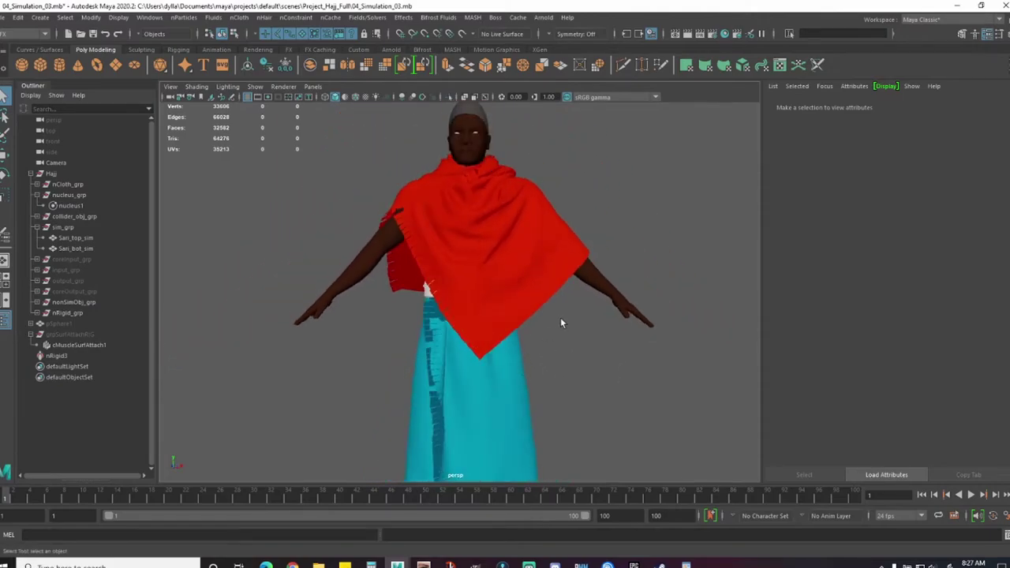
Step: Isolate the Body mesh in the viewport and disable the nucleus1 solver
left_click(596, 282)
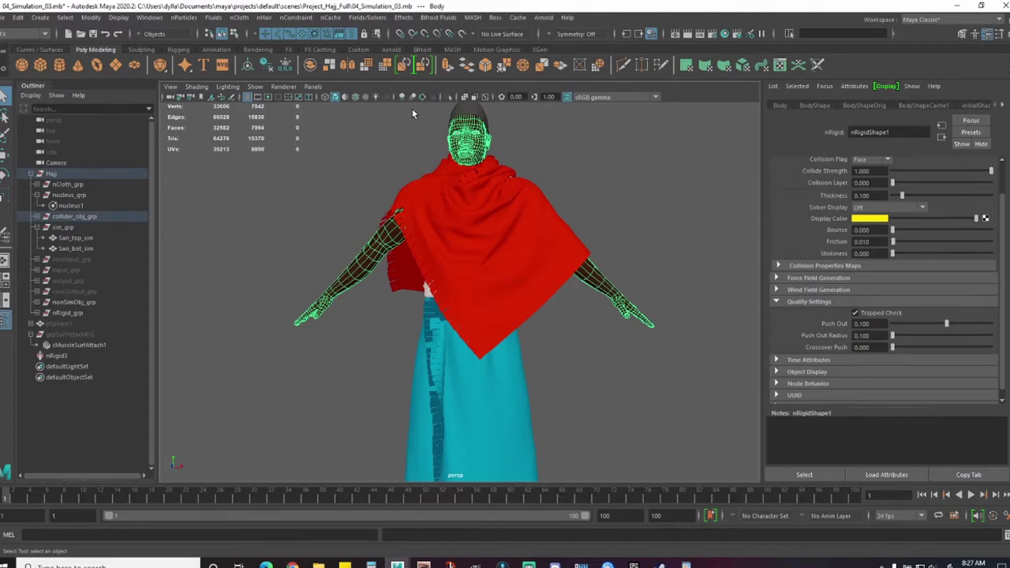
left_click(448, 96)
left_click_drag(415, 247, 384, 285, "alt")
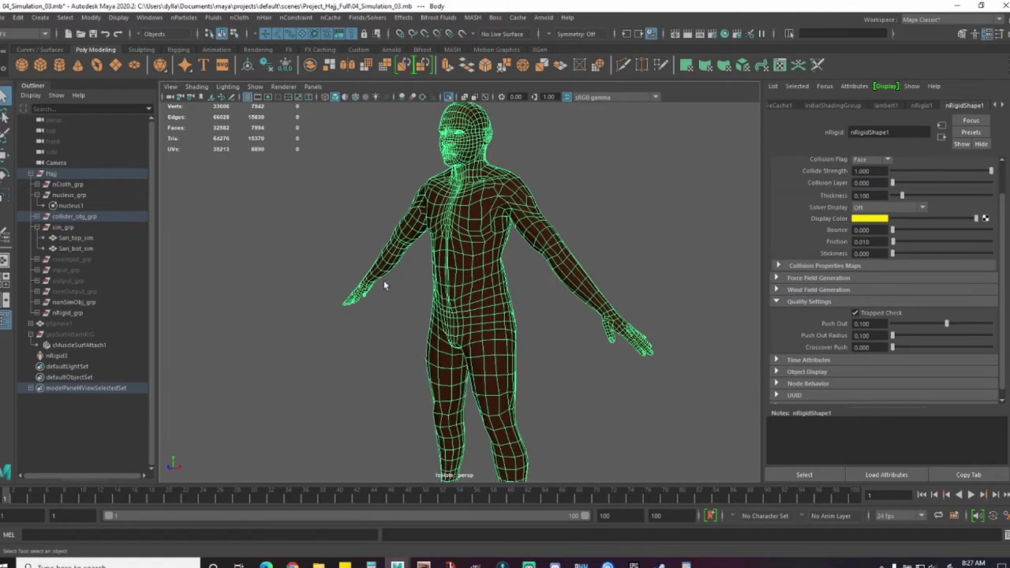
left_click(113, 207)
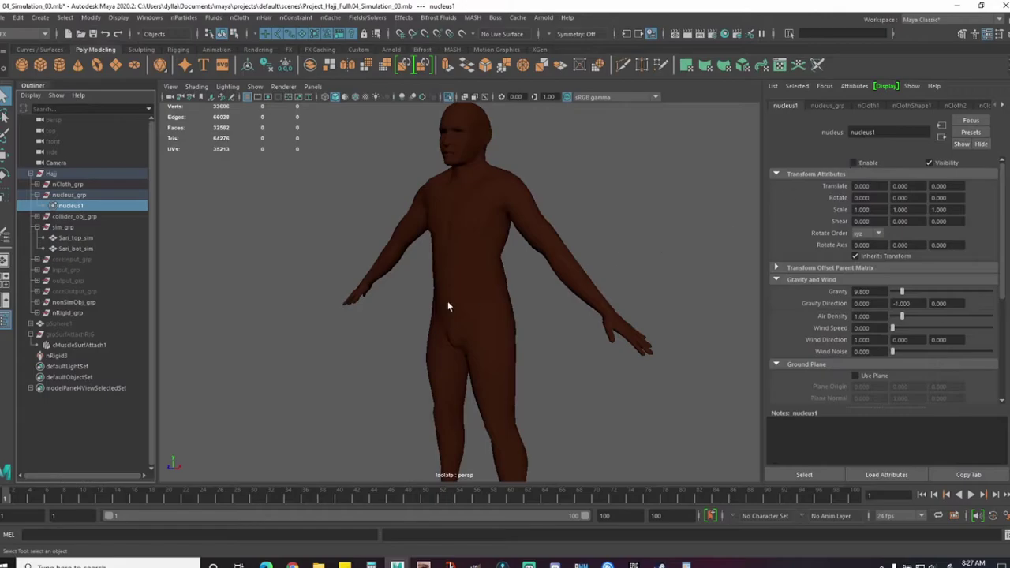
right_click_drag(447, 306, 595, 324, "alt")
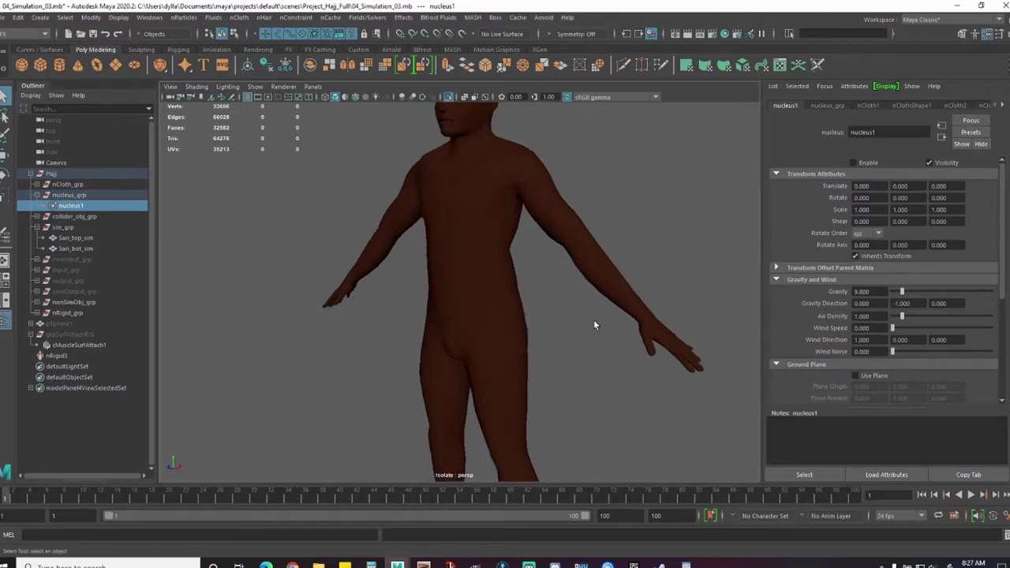
Step: Play and scrub the Body's running animation without simulation, and return to frame 1 with the whole figure in view
left_click(971, 494)
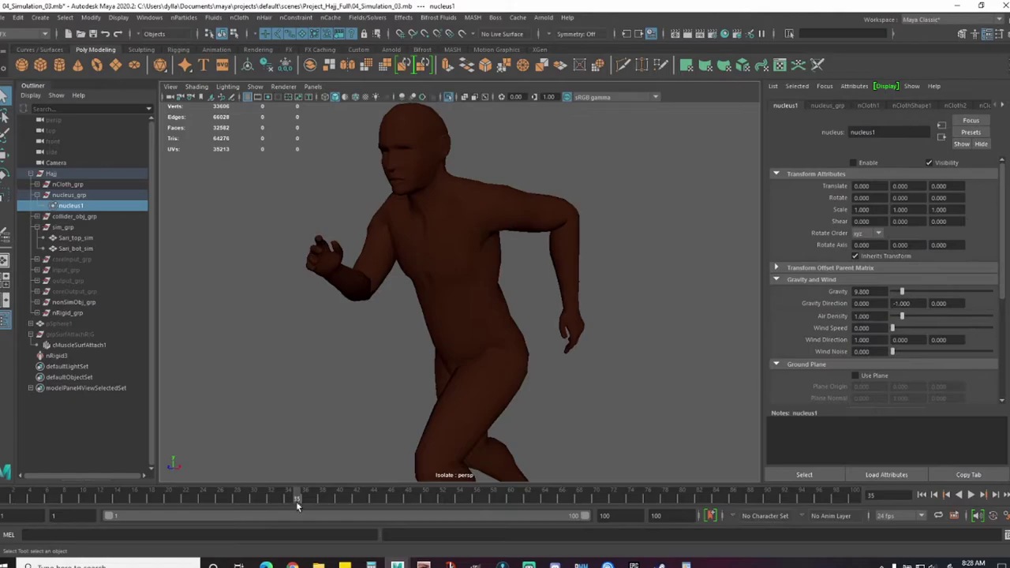
key("alt+v")
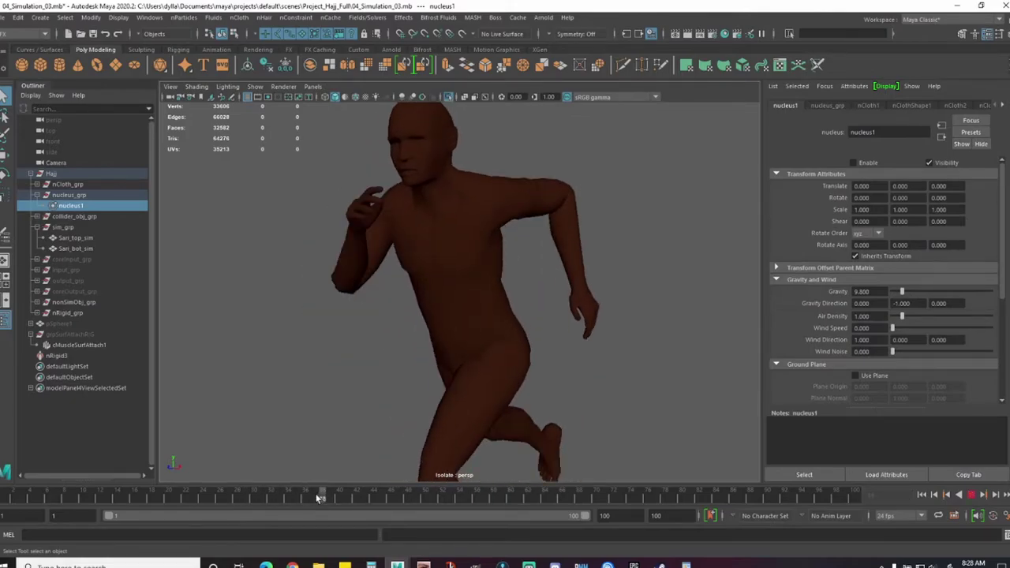
key("alt+v")
left_click_drag(317, 496, 312, 498)
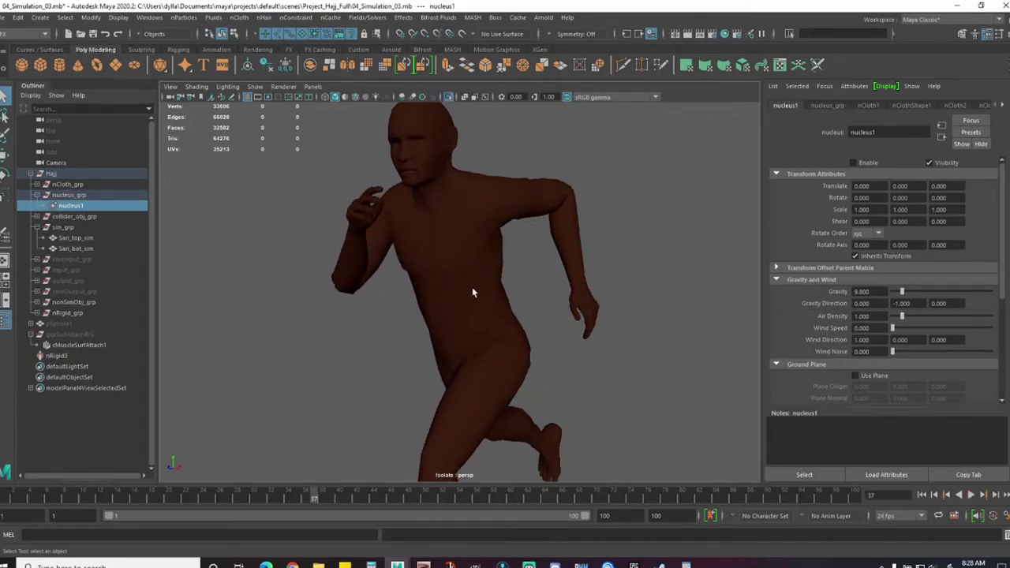
key("alt+v")
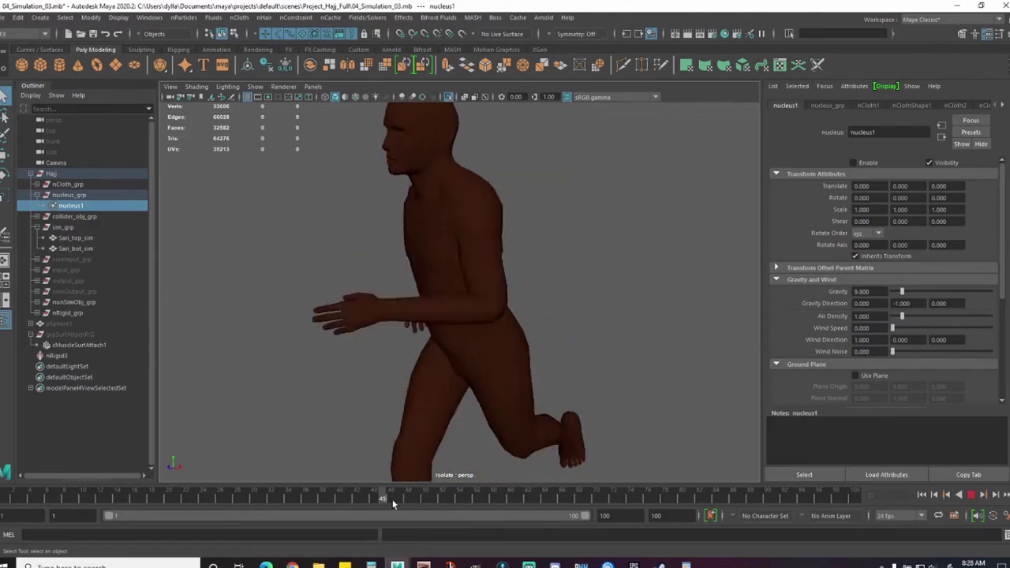
key("alt+v")
right_click_drag(563, 351, 482, 368, "alt")
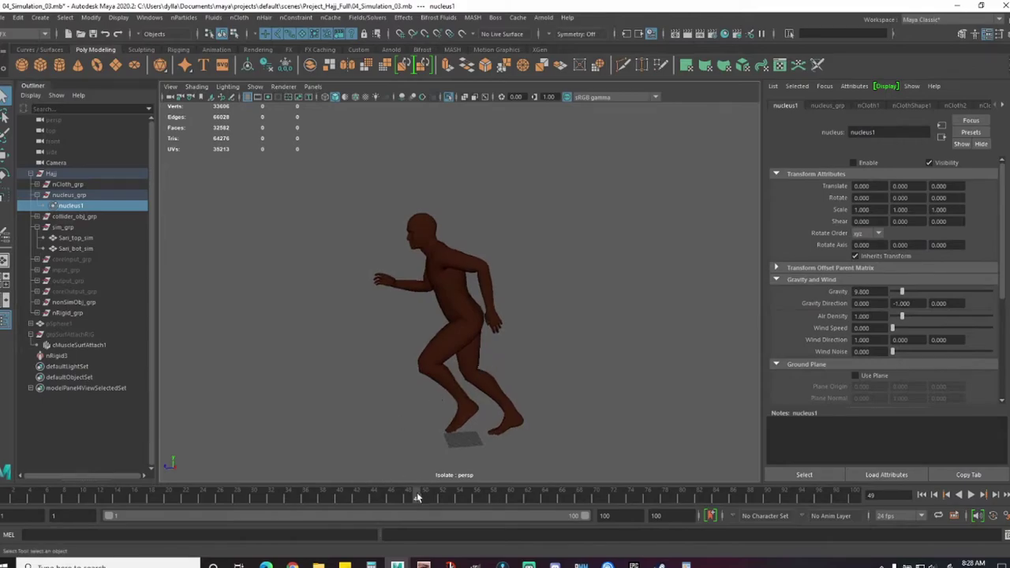
mouse_move(419, 497)
left_mouse_down()
mouse_move(355, 500)
mouse_move(596, 506)
mouse_move(415, 502)
mouse_move(352, 513)
mouse_move(108, 499)
left_mouse_up()
left_click(922, 495)
left_click_drag(467, 361, 516, 359, "alt")
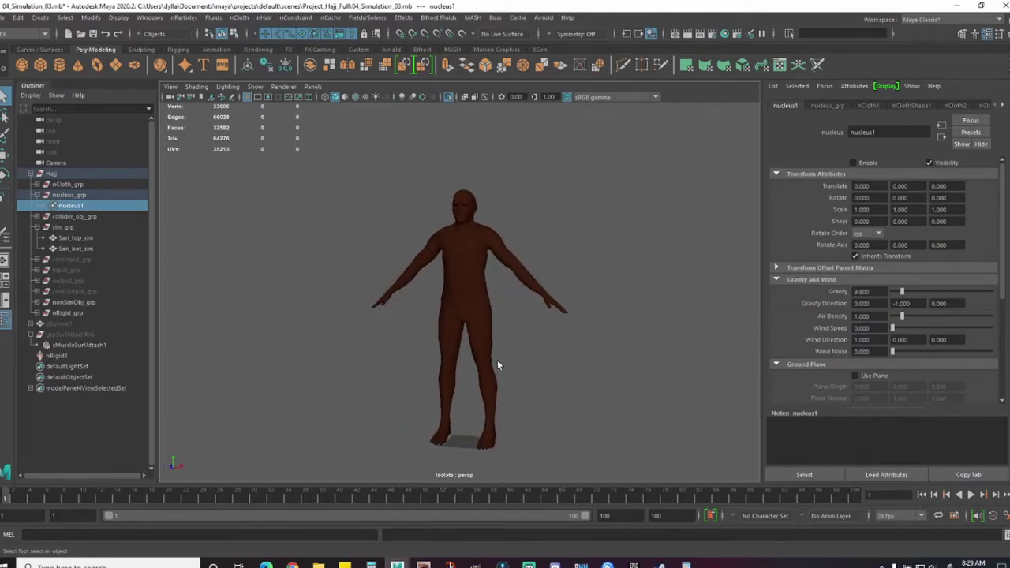
right_click_drag(498, 360, 548, 311, "alt")
left_click_drag(547, 311, 539, 326, "alt")
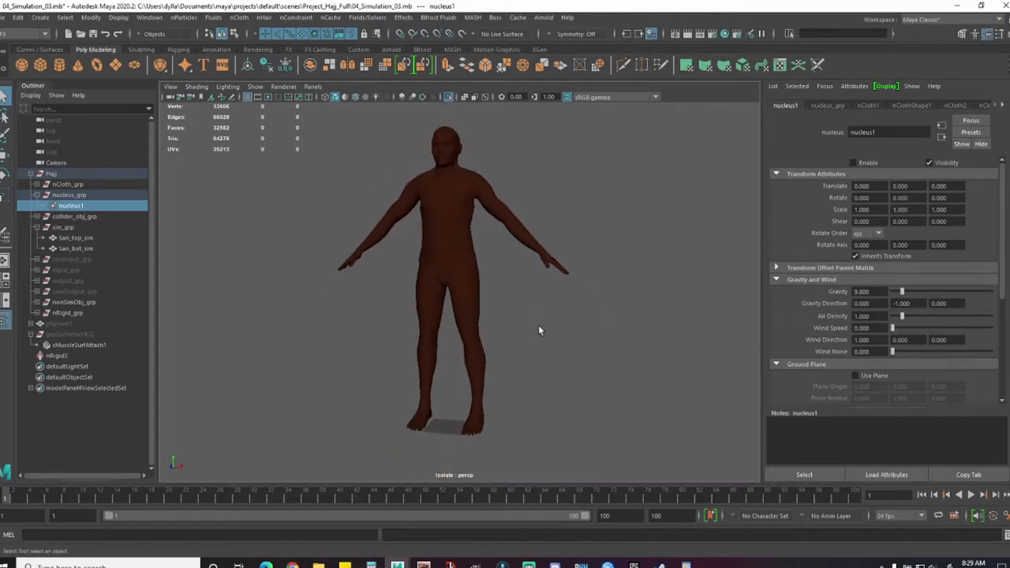
Step: Show all objects again and set the Stretch Resistance of the Sari_top_sim cloth to 40
left_click(447, 97)
left_click(486, 228)
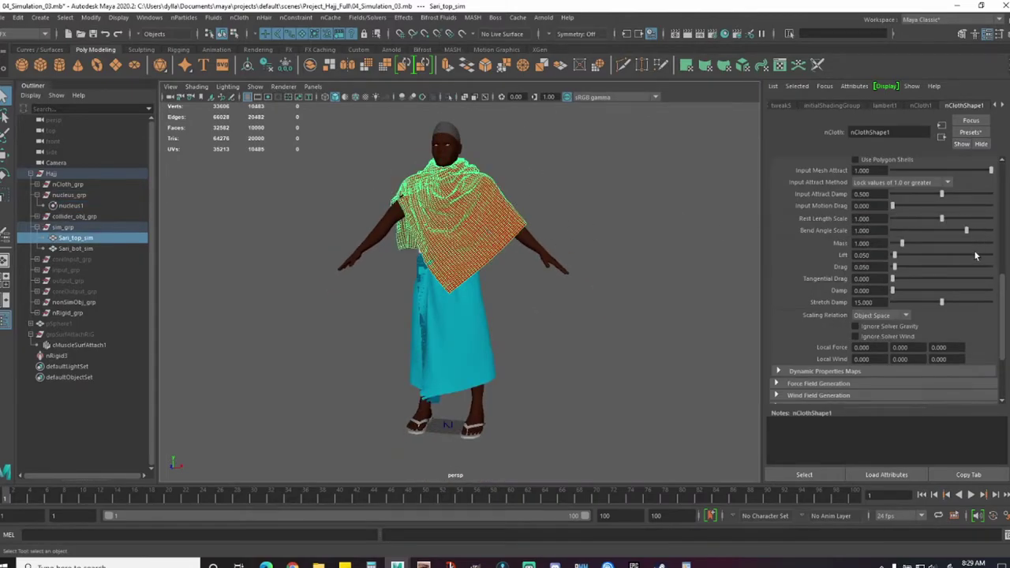
scroll(1002, 296, "up", 5)
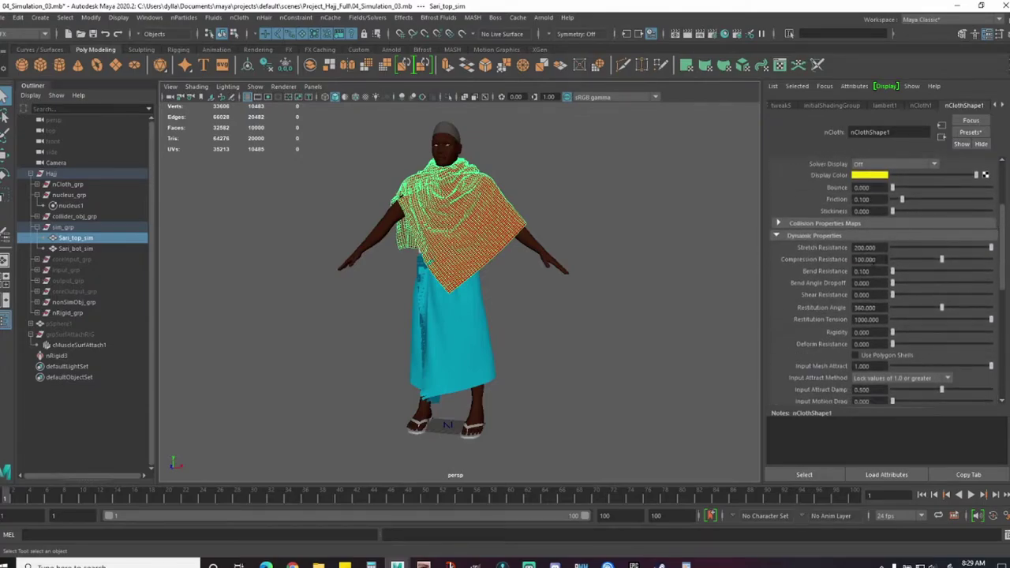
double_click(851, 250)
type("40")
key("Return")
left_click(520, 360)
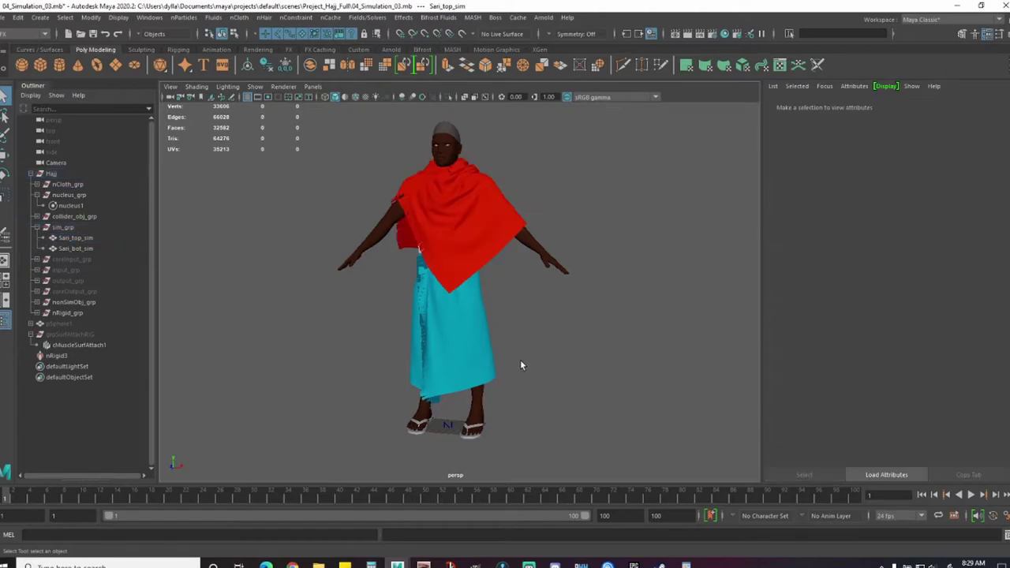
Step: Re-enable the nucleus1 solver and reset playback by jumping to the last frame and back to frame 1
scroll(512, 347, "down", 1)
mouse_move(512, 348)
left_mouse_down("alt")
mouse_move(527, 331)
mouse_move(516, 349)
mouse_move(525, 353)
left_mouse_up("alt")
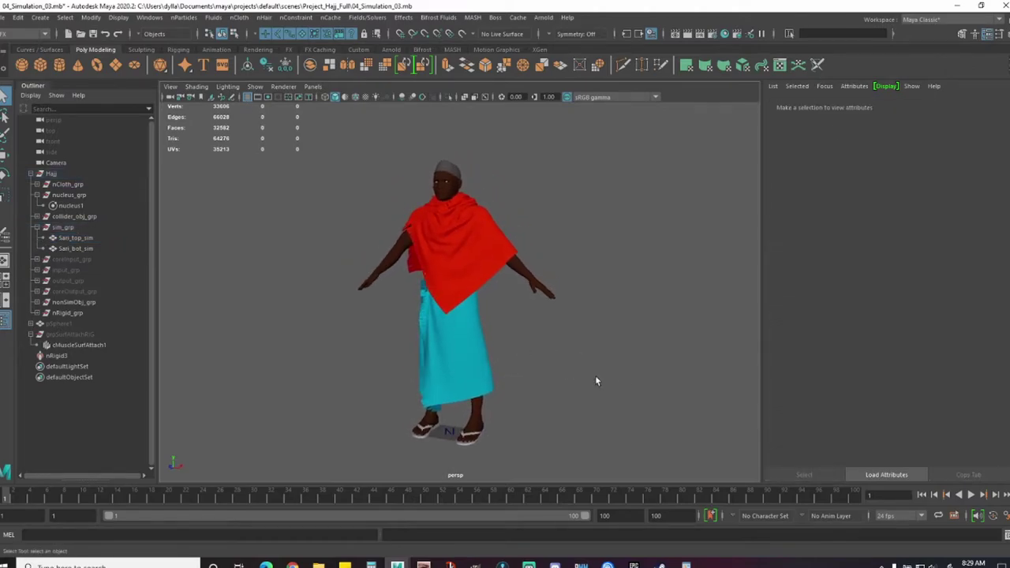
left_click(89, 206)
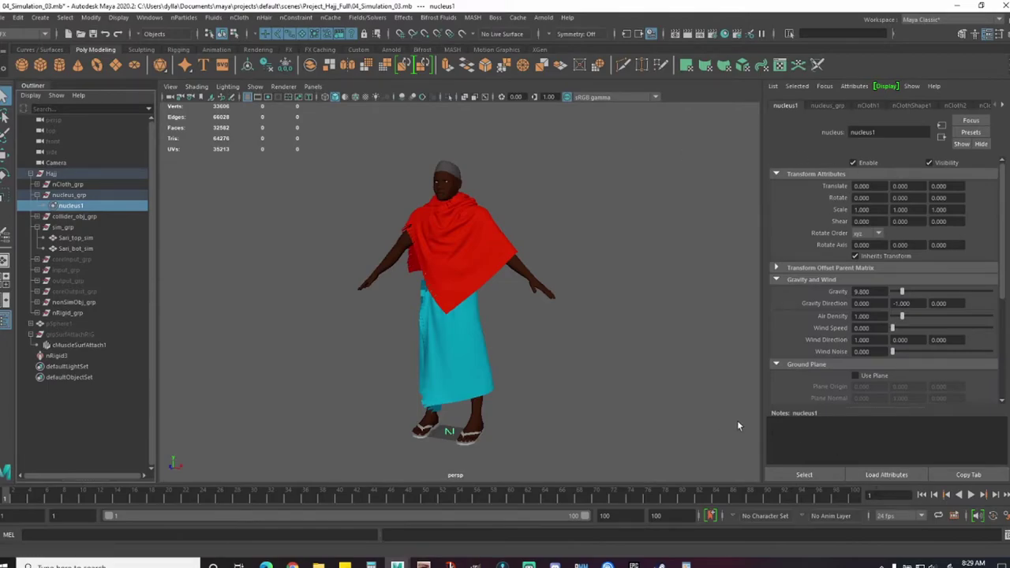
left_click(995, 495)
left_click(922, 495)
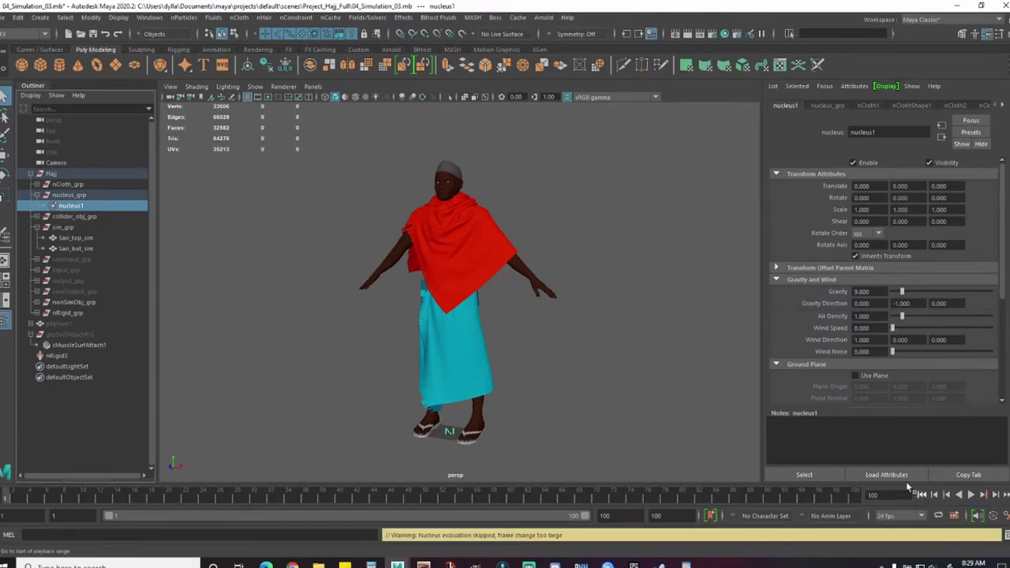
Step: Playblast the sari simulation over the time slider range as a PNG image sequence, review it, and close the playback viewer
left_click(617, 294)
left_click(149, 17)
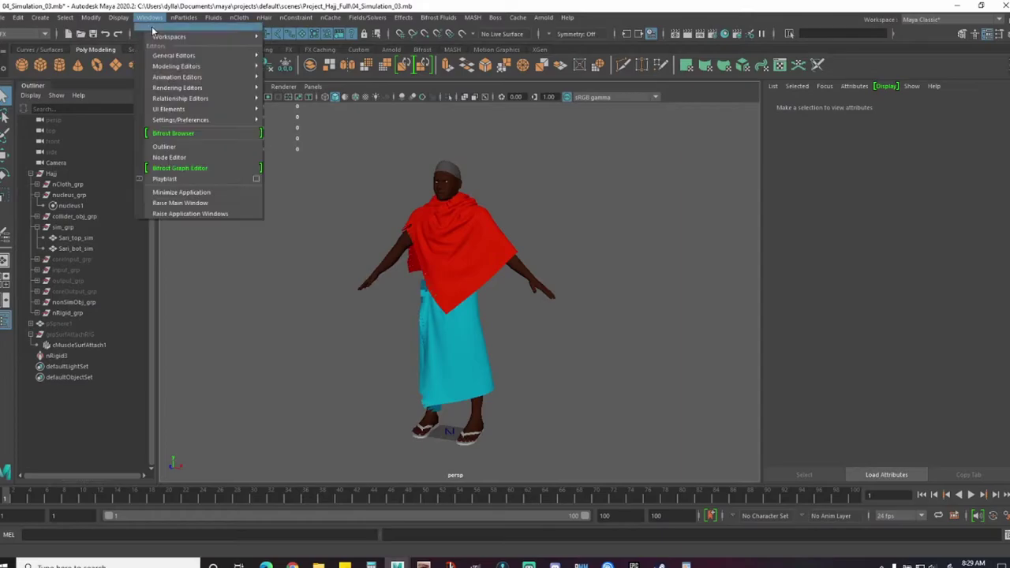
left_click(257, 181)
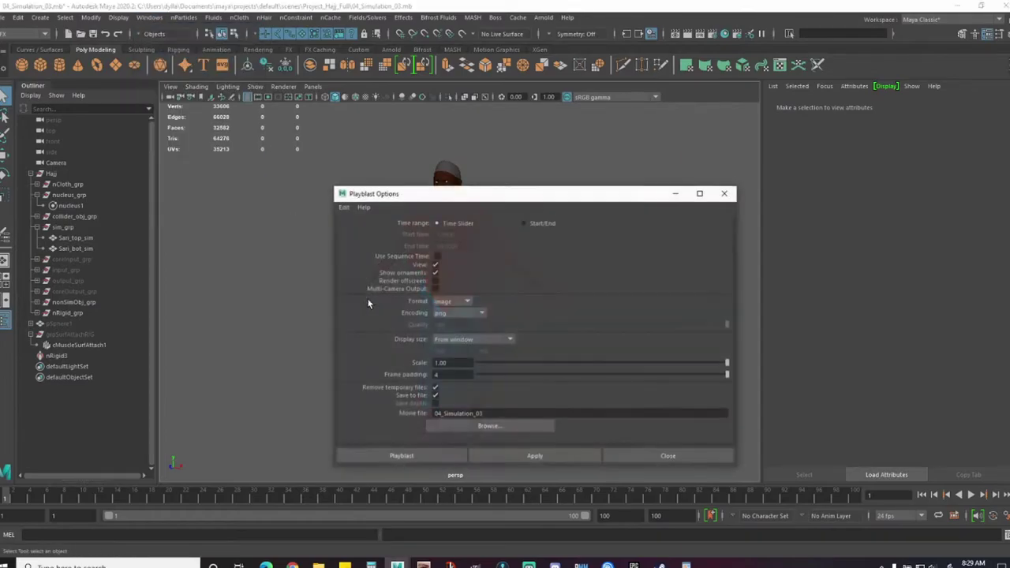
left_click(424, 459)
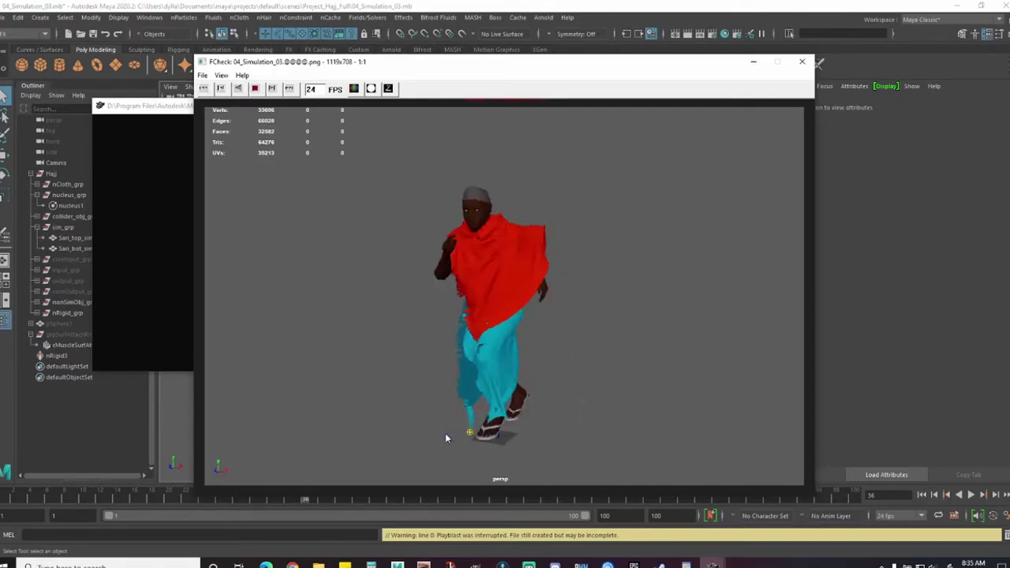
left_click(793, 58)
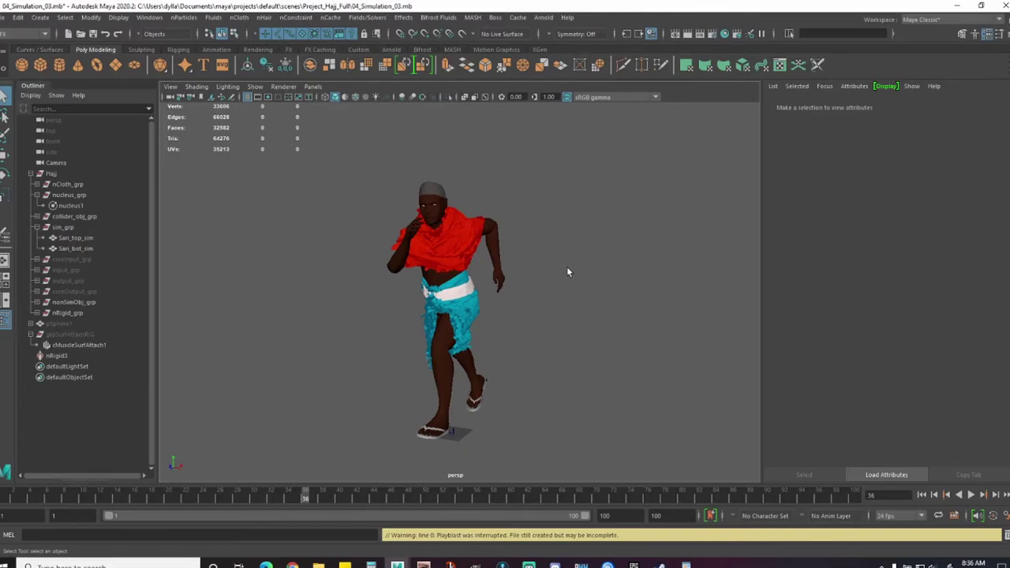
Step: Return to frame 1 and select the Sari_bot_sim cloth with its nClothShape2 dynamic properties shown
left_click(922, 495)
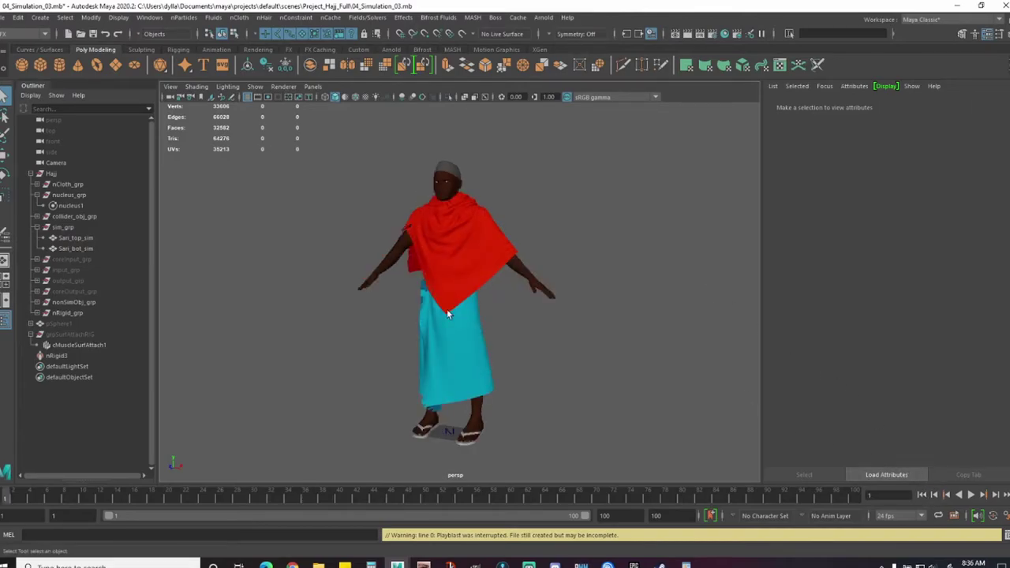
left_click(435, 378)
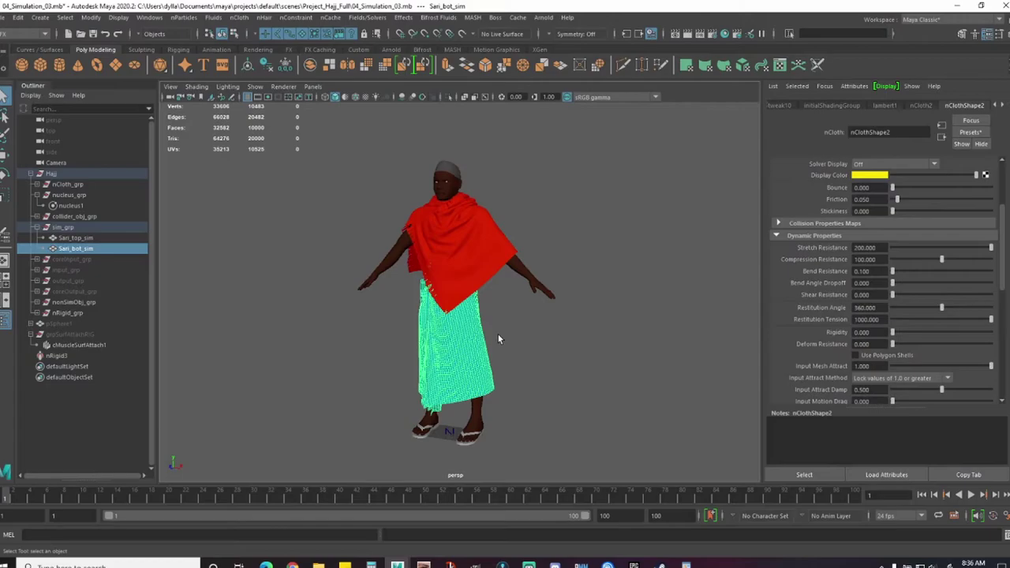
Step: Create a polygon plane, move it beside the character at lower-leg height, and scale it up uniformly
left_click(567, 220)
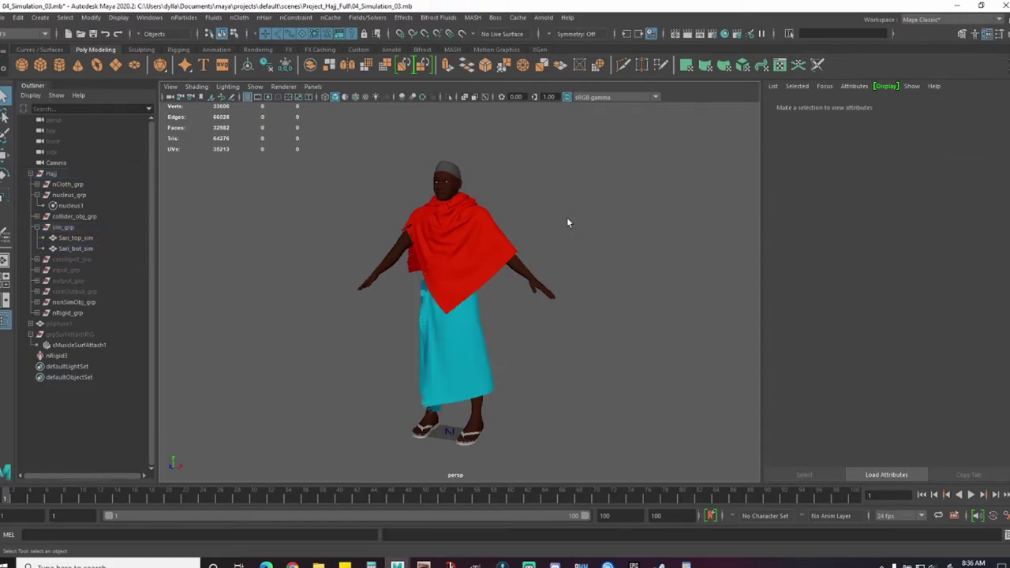
left_click(46, 17)
mouse_move(82, 57)
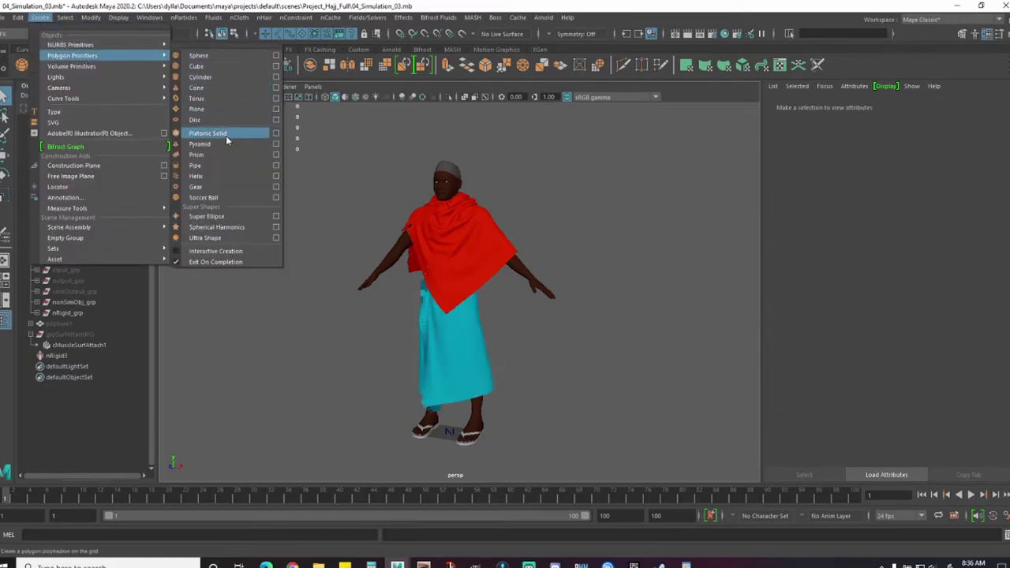
left_click(233, 109)
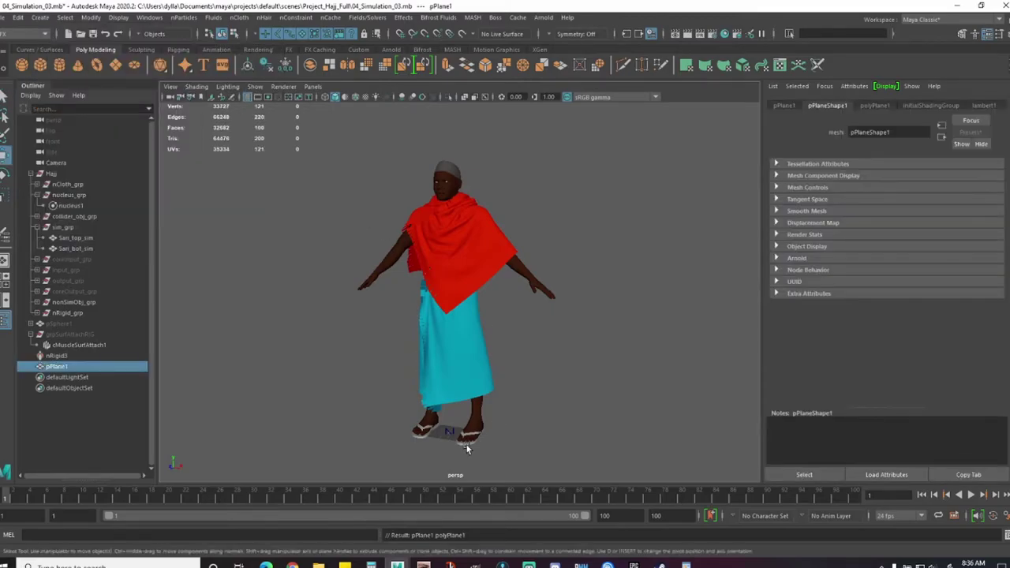
left_click_drag(486, 399, 620, 327)
key("r")
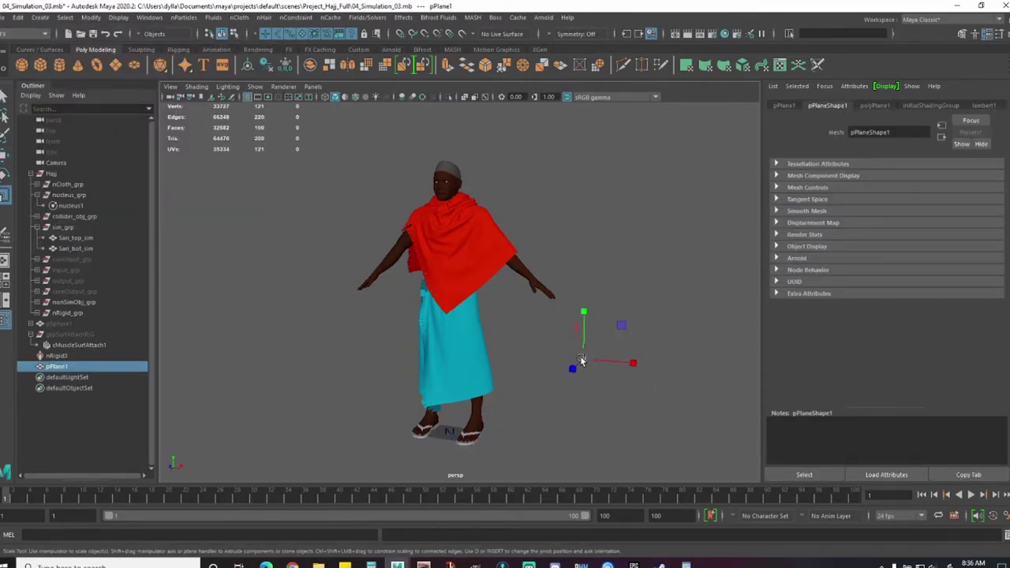
left_click_drag(582, 361, 661, 332)
key("q")
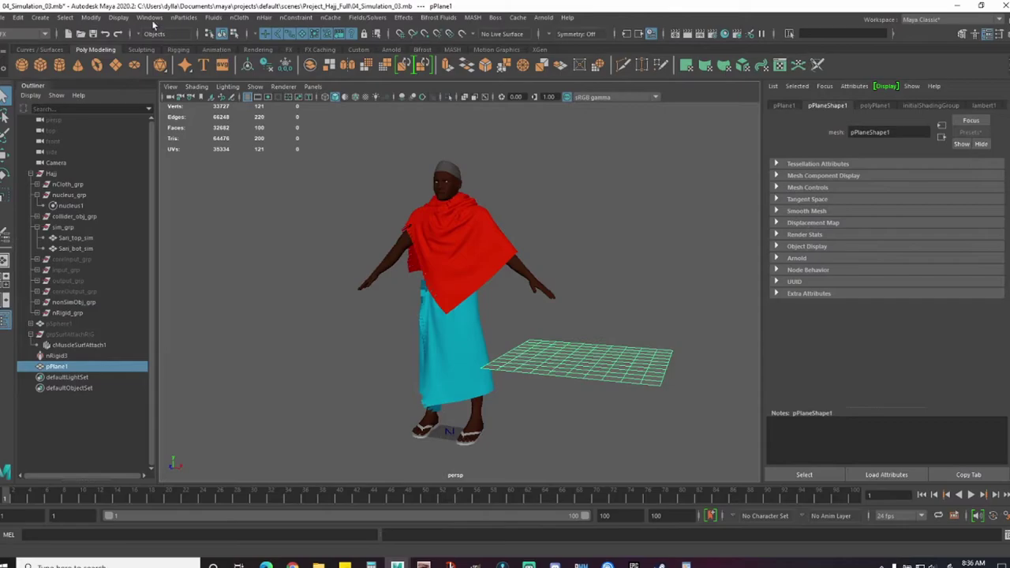
Step: Turn the new plane into an nCloth object and select it to show its cloth attributes
left_click(239, 18)
left_click(269, 54)
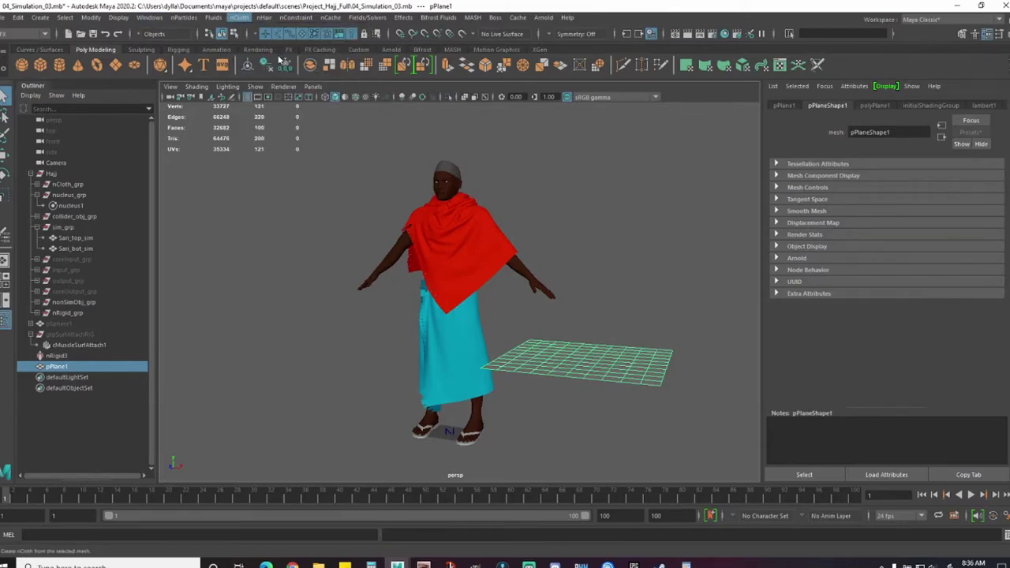
left_click(619, 370)
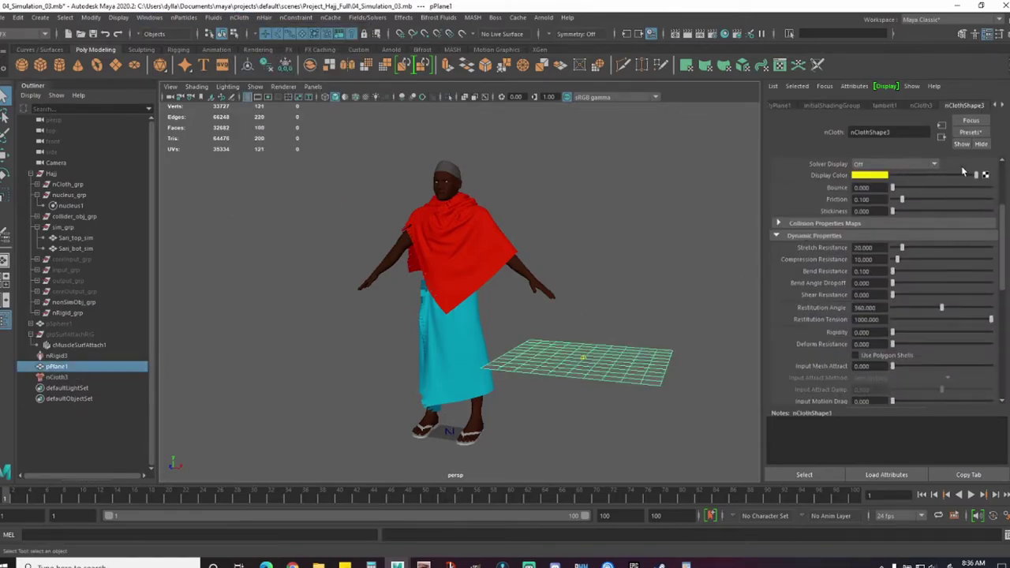
Step: Replace the plane's nCloth settings with the thickLeather preset
left_click(971, 132)
mouse_move(975, 204)
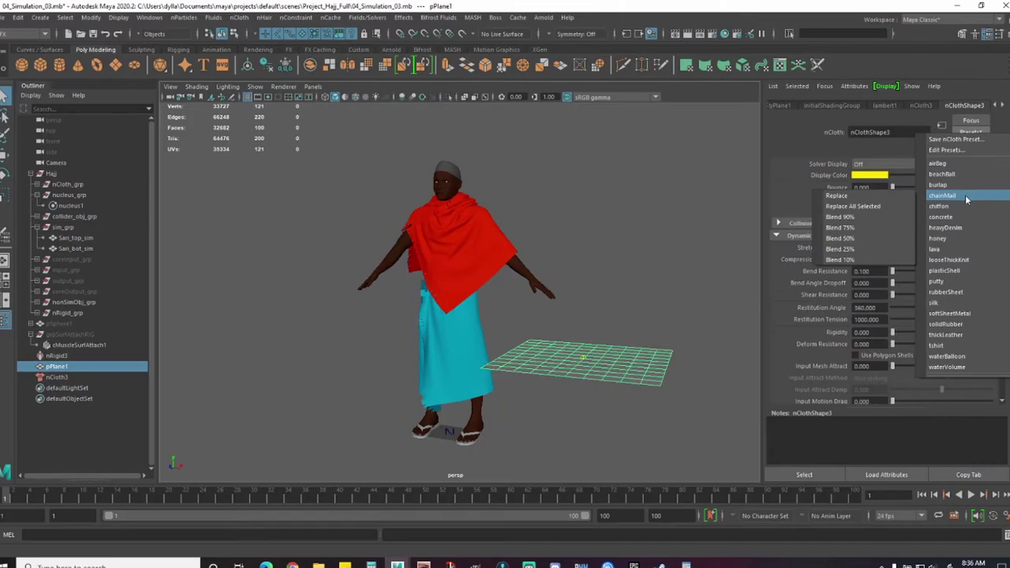
mouse_move(958, 240)
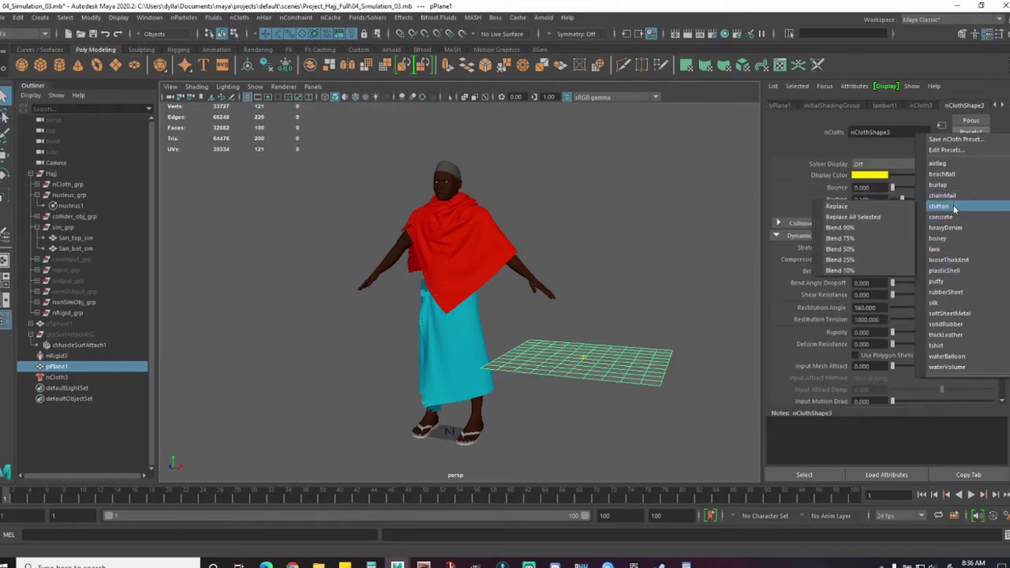
mouse_move(963, 304)
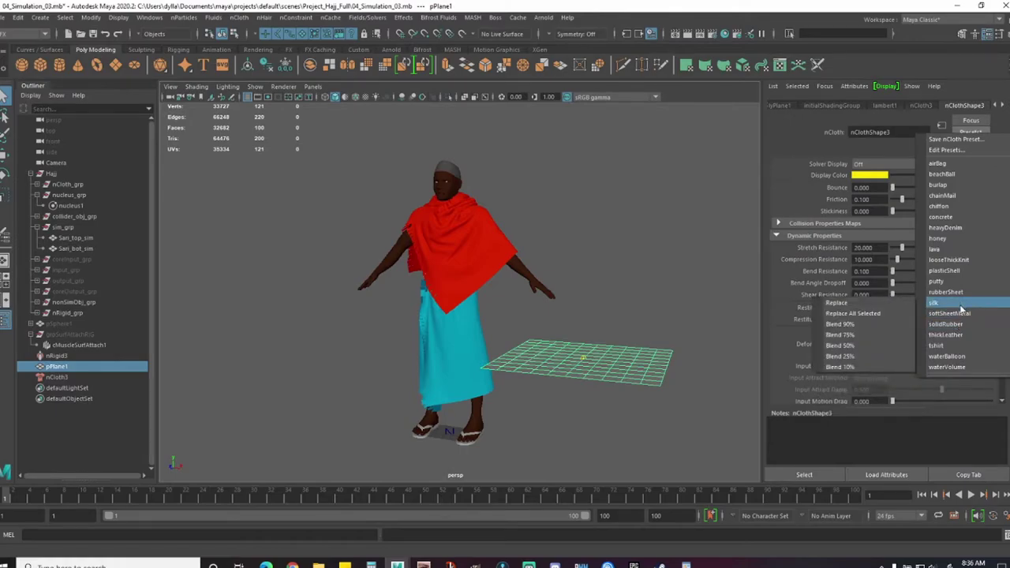
mouse_move(961, 326)
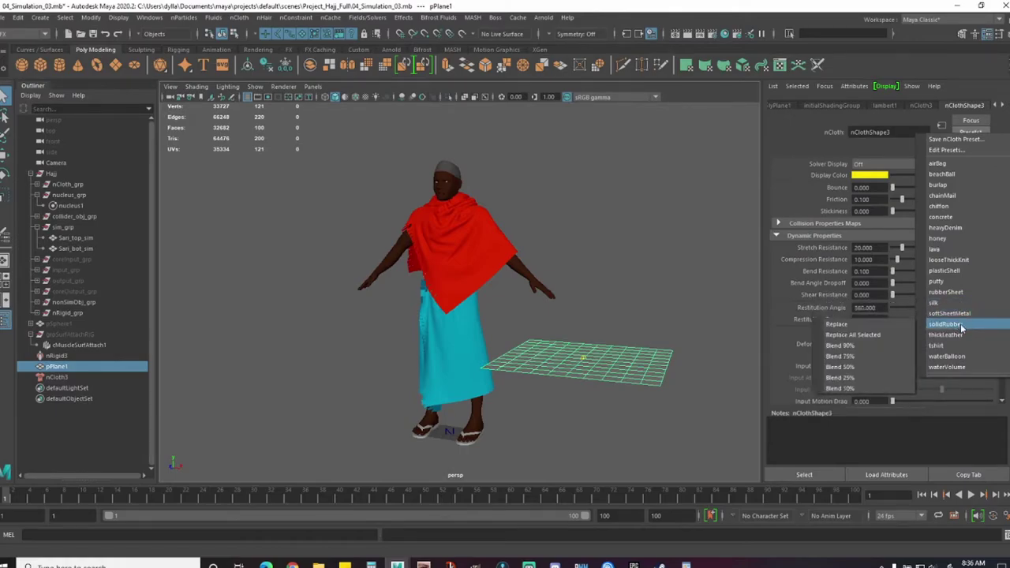
left_click(871, 336)
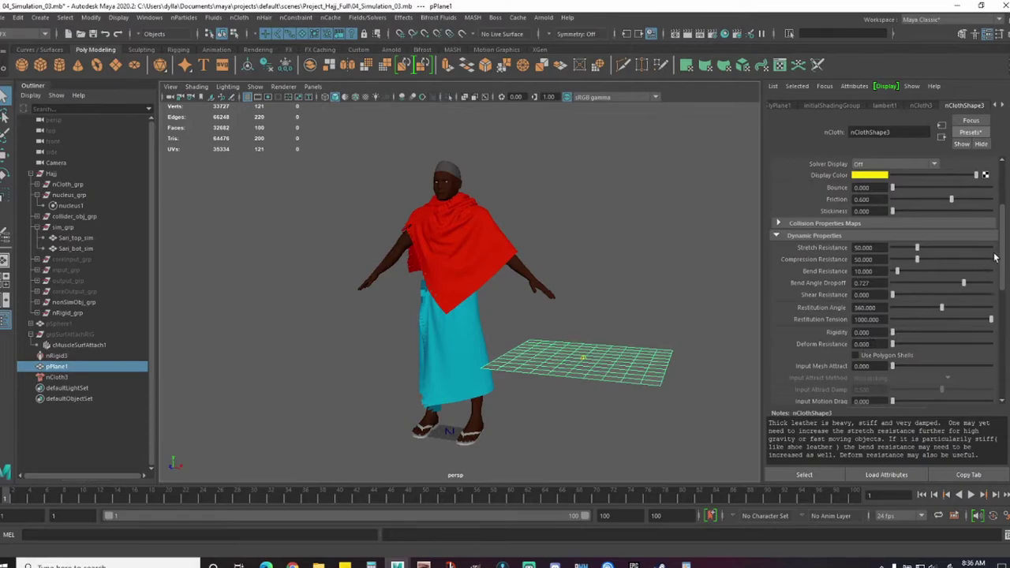
Step: Review the plane's leather collision and dynamic properties as reference, and set the Mass of Sari_top_sim to 3
mouse_move(1004, 252)
left_mouse_down()
mouse_move(1005, 238)
mouse_move(1004, 268)
left_mouse_up()
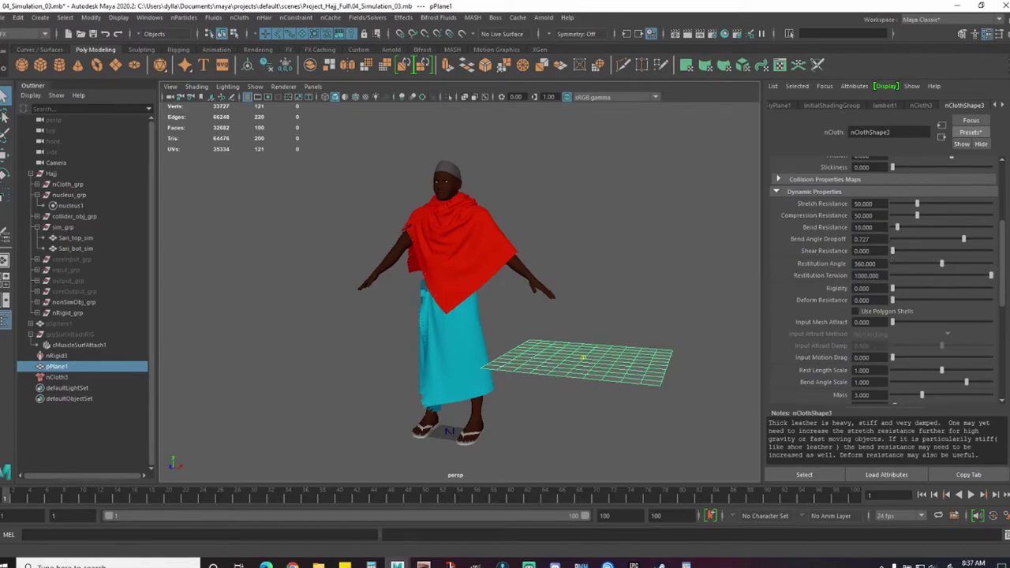
left_click_drag(1004, 284, 1000, 309)
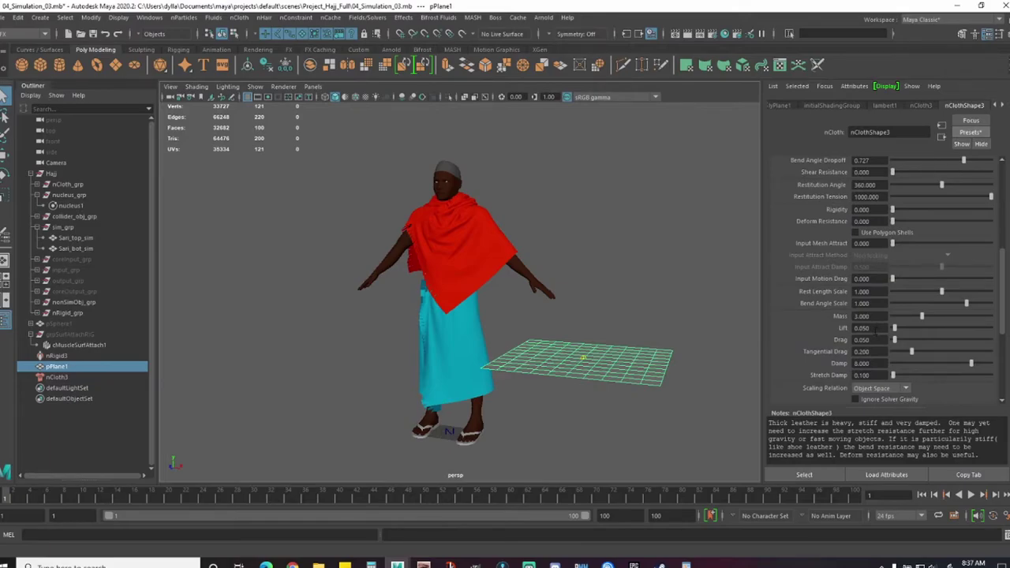
left_click_drag(1001, 284, 1001, 183)
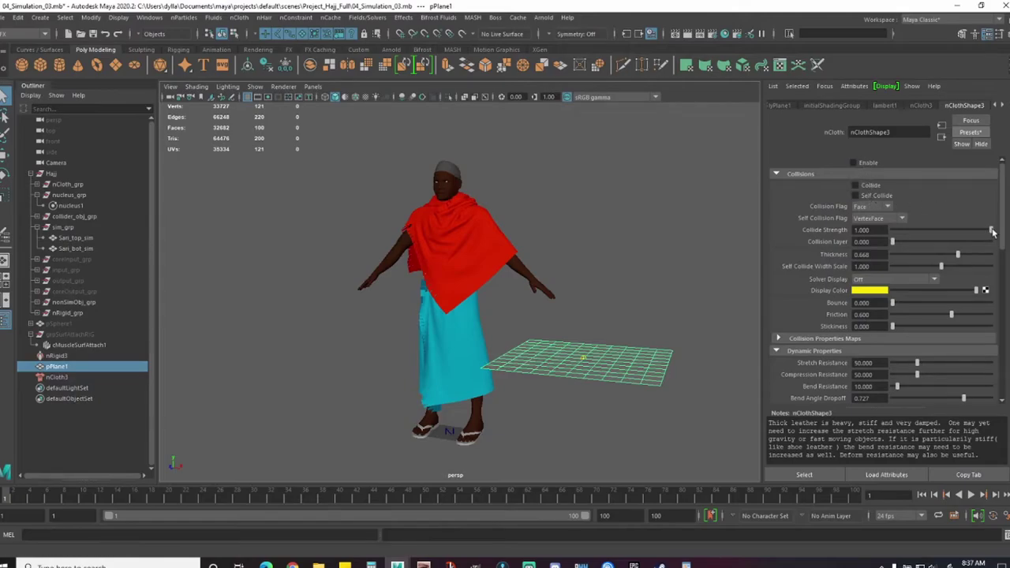
left_click_drag(1001, 229, 999, 293)
scroll(987, 334, "down", 4)
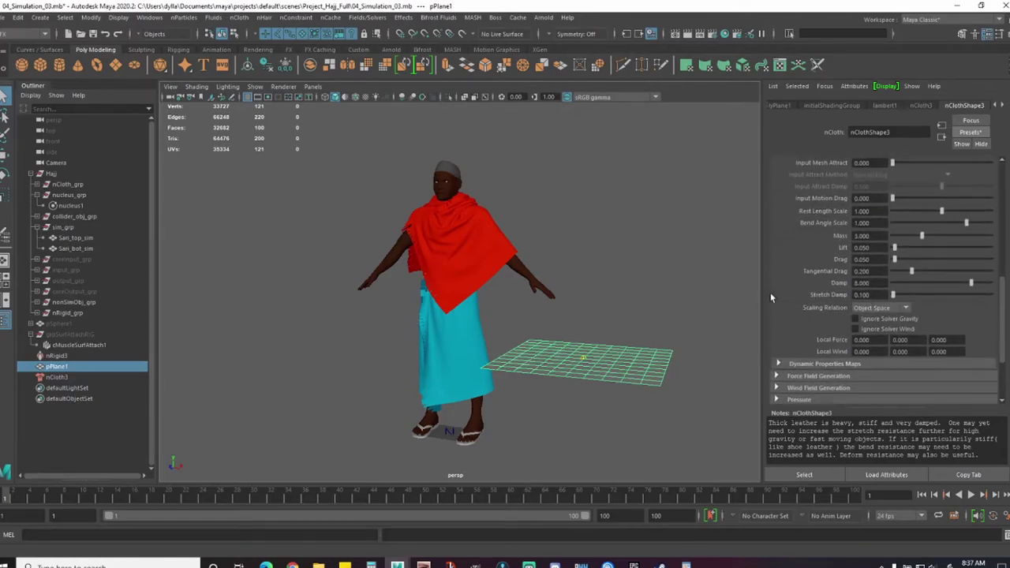
key("ctrl+z")
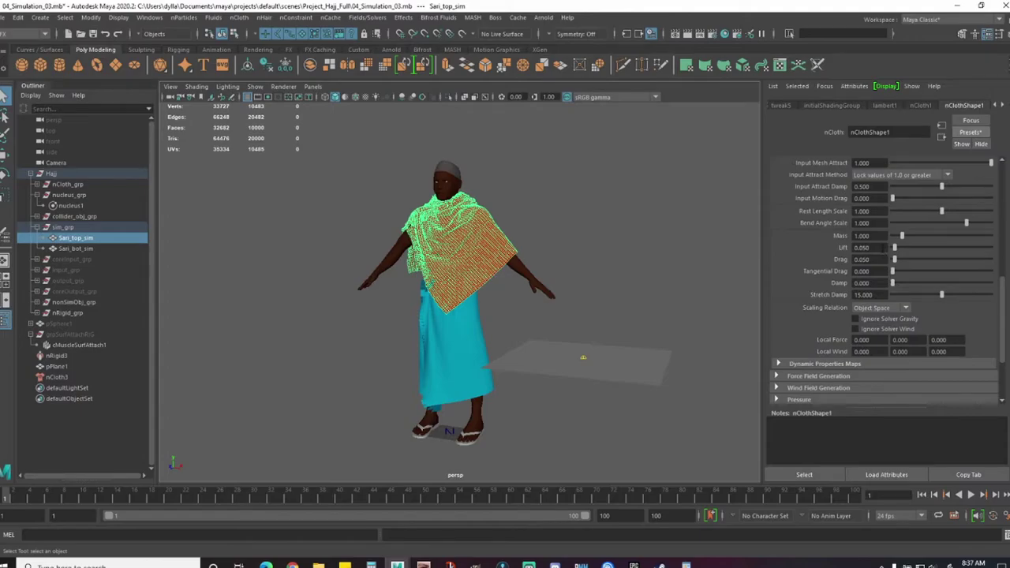
double_click(862, 235)
Step: Compare Sari_top_sim with the leather plane, and set its Tangential Drag to 0.5 and Damp to 0.05
left_click(618, 359)
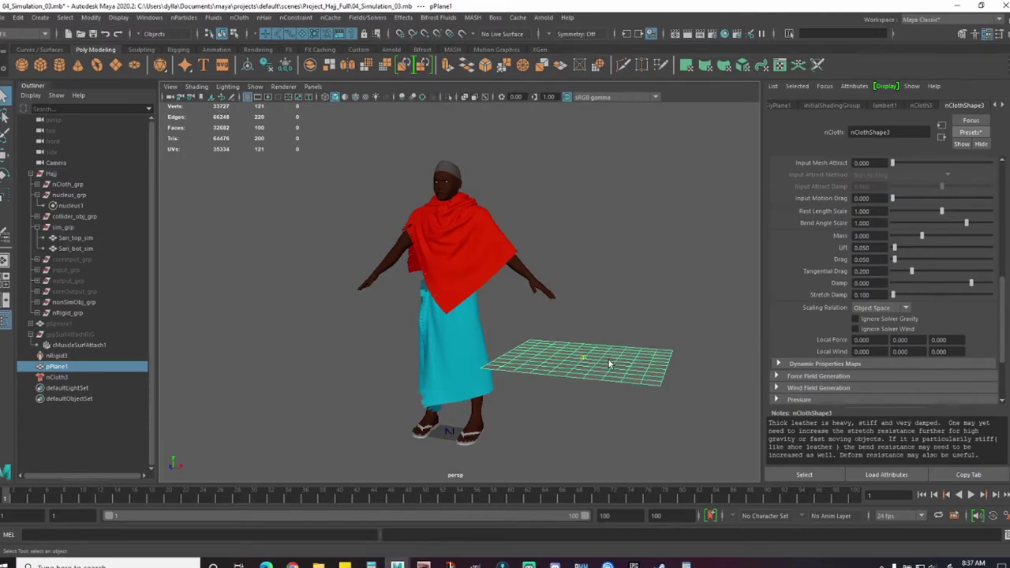
left_click(484, 275)
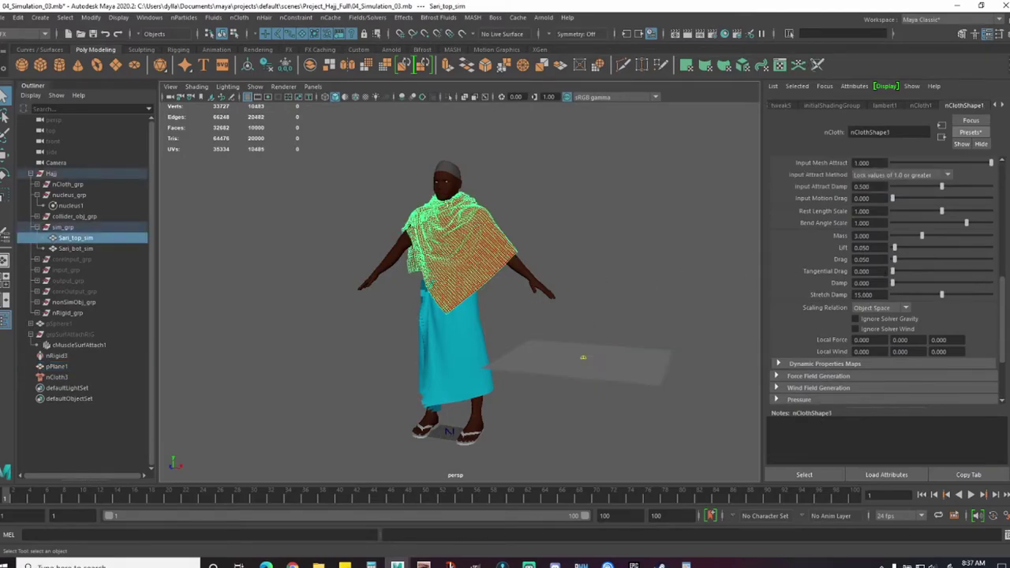
left_click(642, 355)
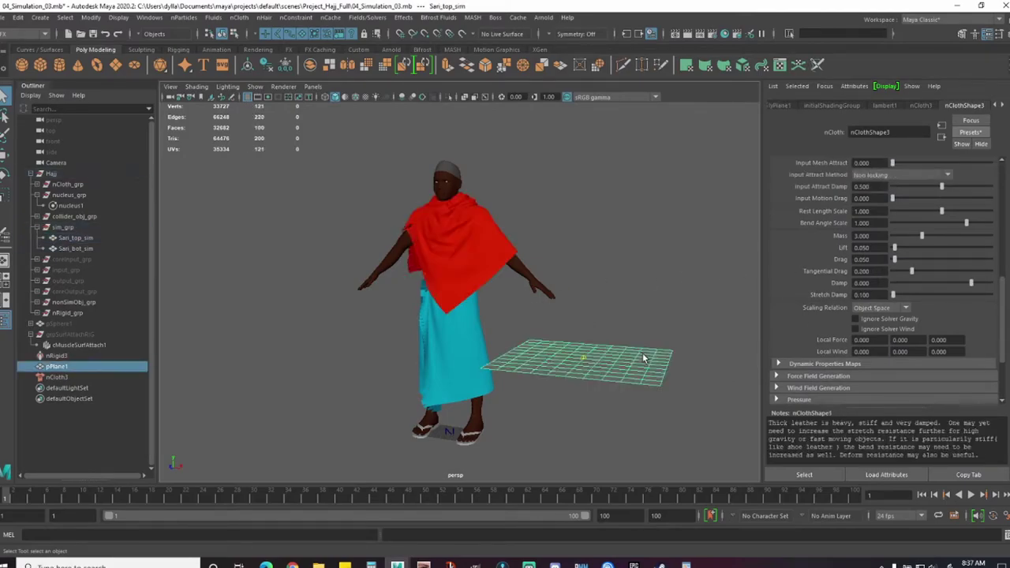
left_click(488, 274)
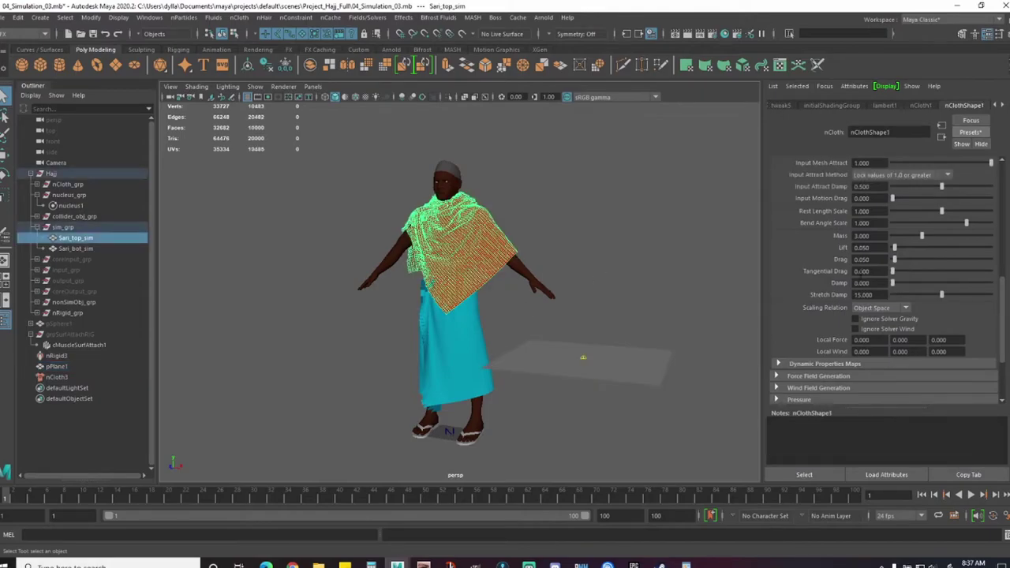
double_click(869, 271)
key("Return")
key("Tab")
type("0.05")
key("Return")
Step: Check the lower cloth and body collider settings, and set pSphere1's Push Out Radius to 0.1 and Friction to 0
left_click(438, 377)
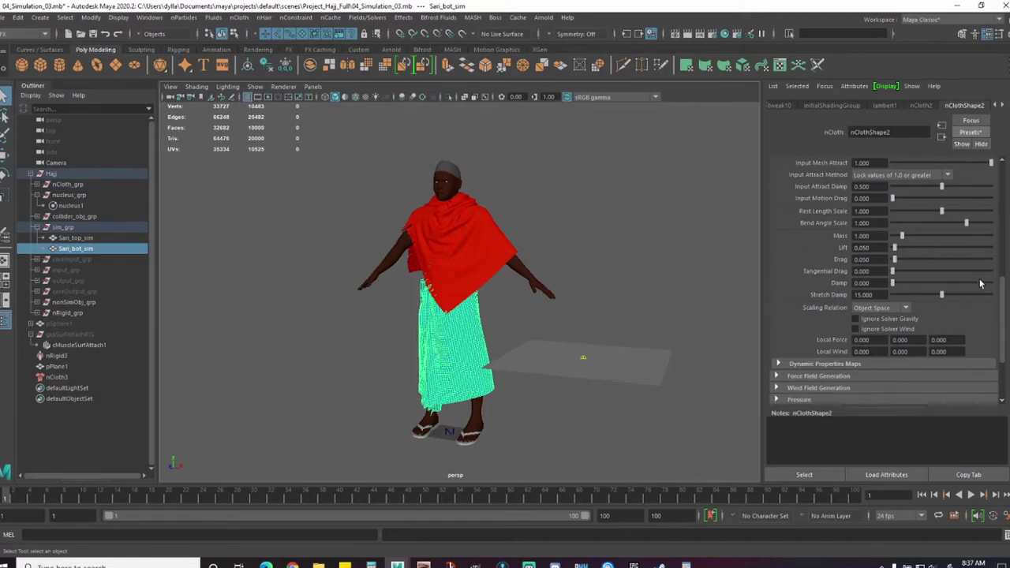
left_click_drag(1003, 300, 996, 222)
left_click(478, 414)
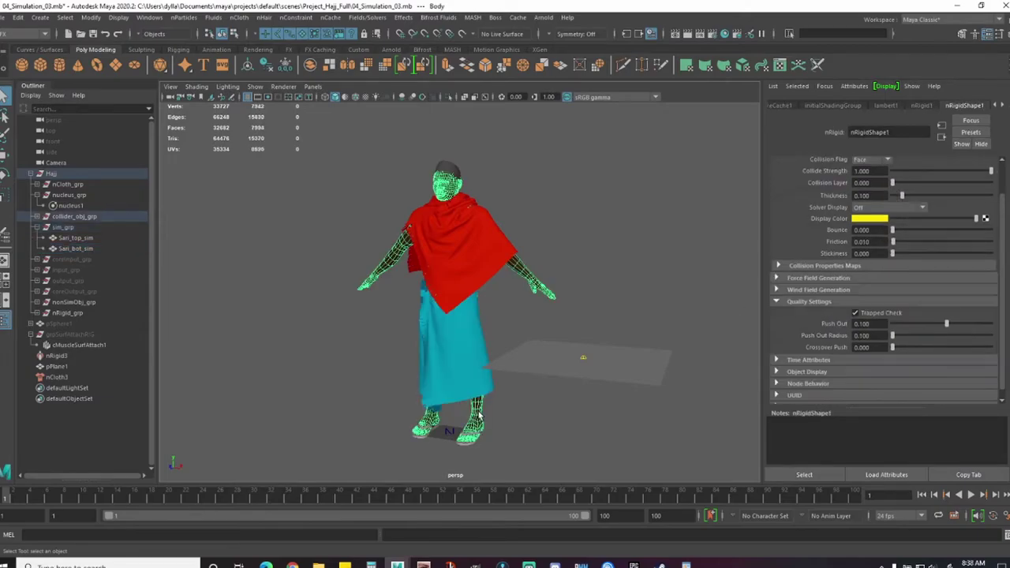
left_click(98, 324)
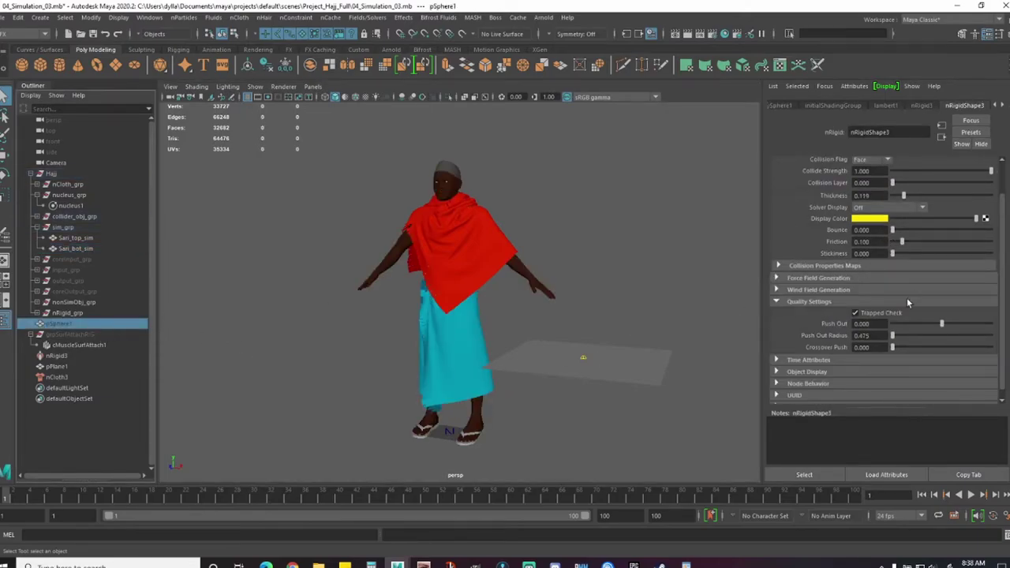
left_click(869, 336)
key("Return")
scroll(998, 284, "up", 3)
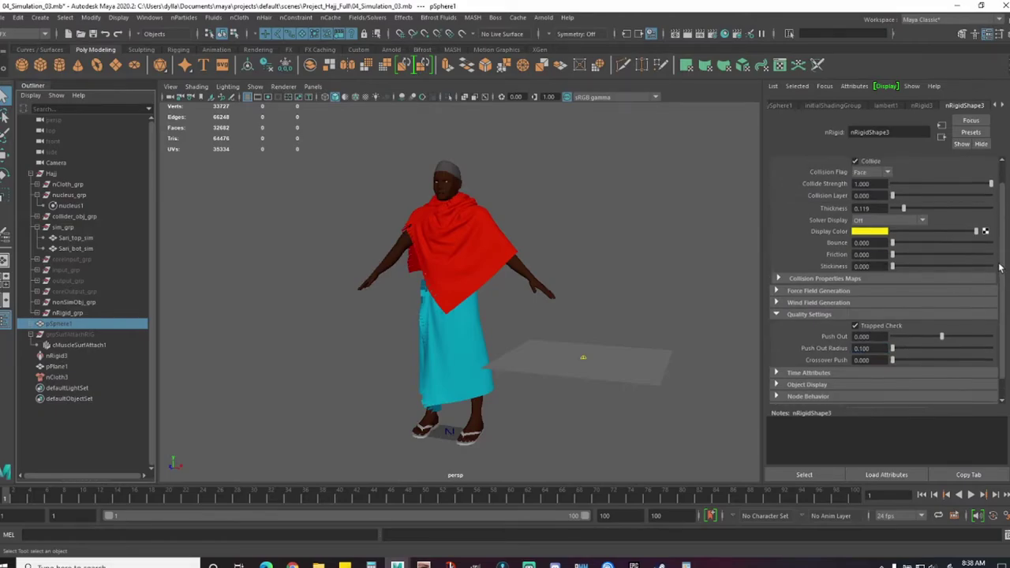
Step: Set the collision Thickness of the pSphere1 collider to 0.01 and clear the selection
left_click(863, 232)
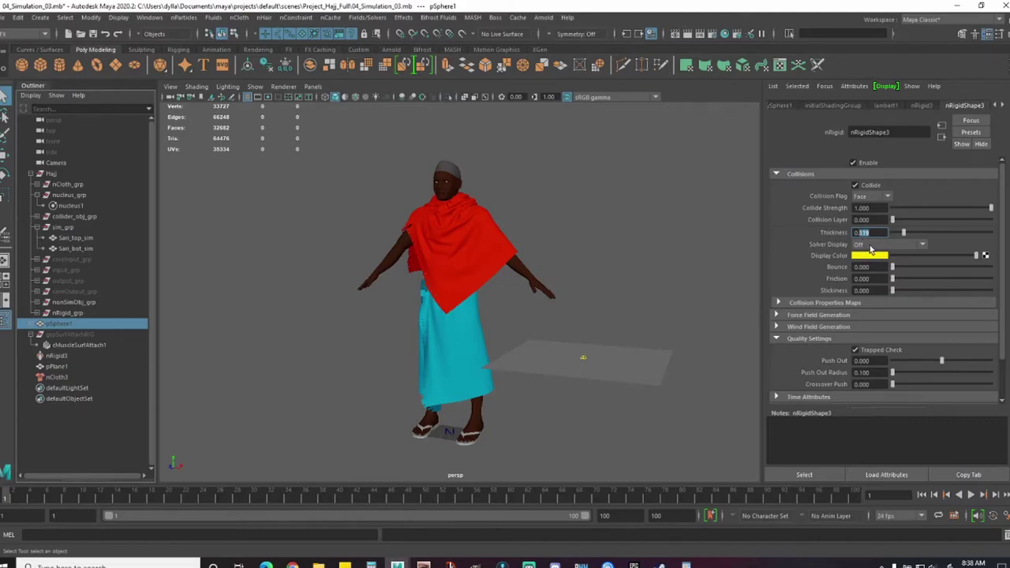
type("0.01")
key("Return")
left_click(584, 280)
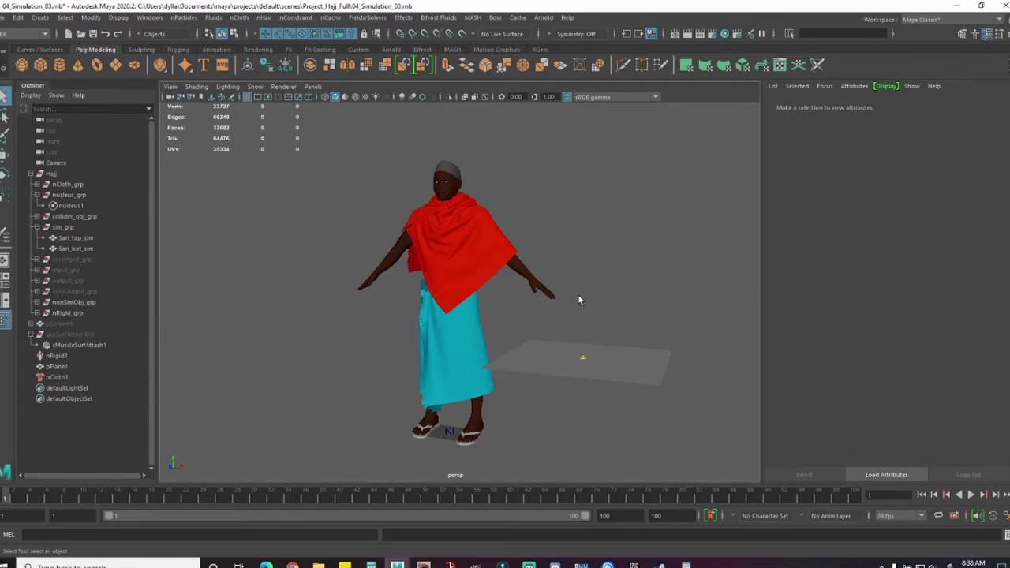
Step: Compare with the leather plane's dynamic properties and set the Stretch Resistance of Sari_top_sim to 80
left_click(623, 366)
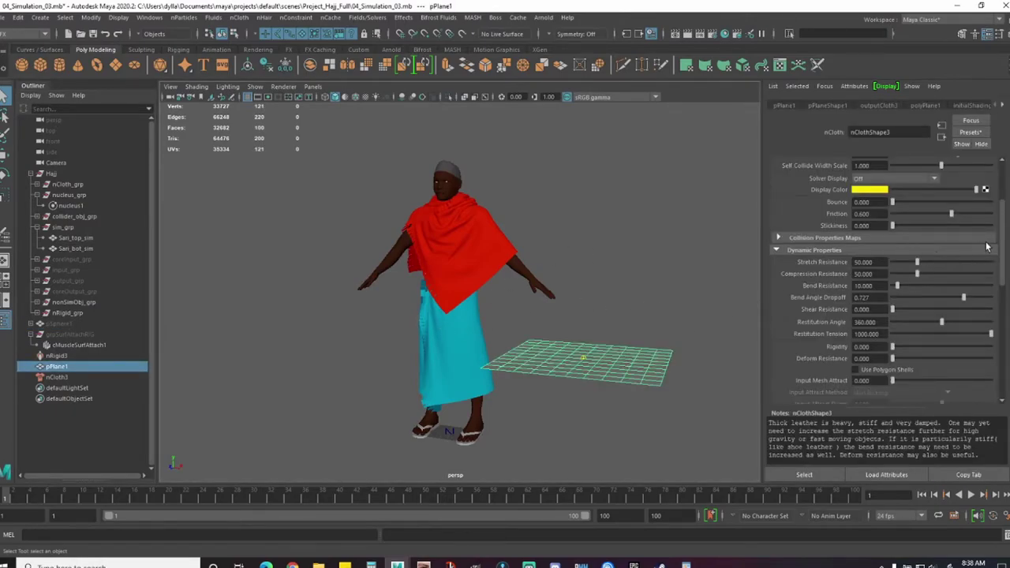
left_click(497, 272)
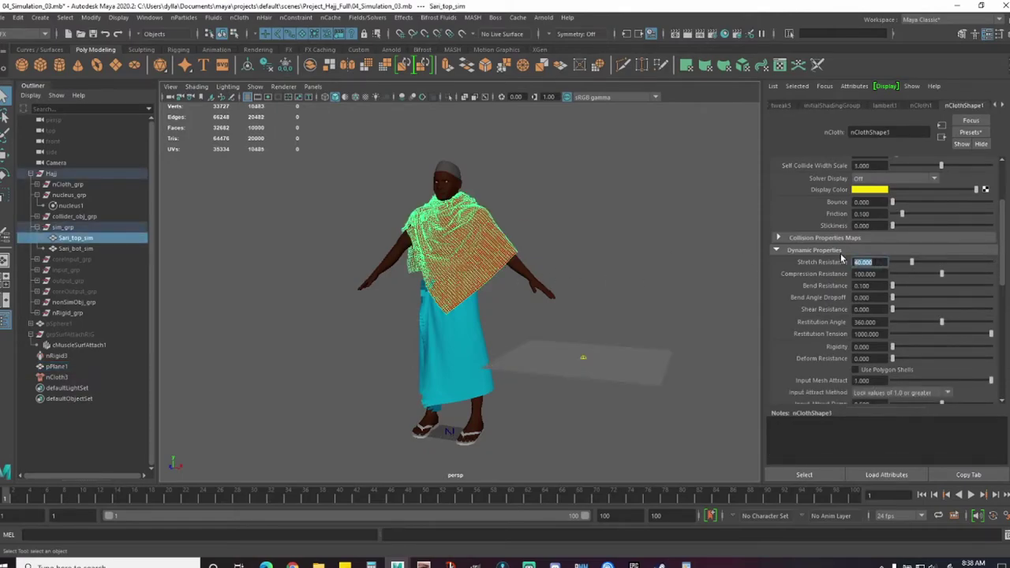
type("80")
key("Return")
left_click_drag(1005, 260, 1007, 326)
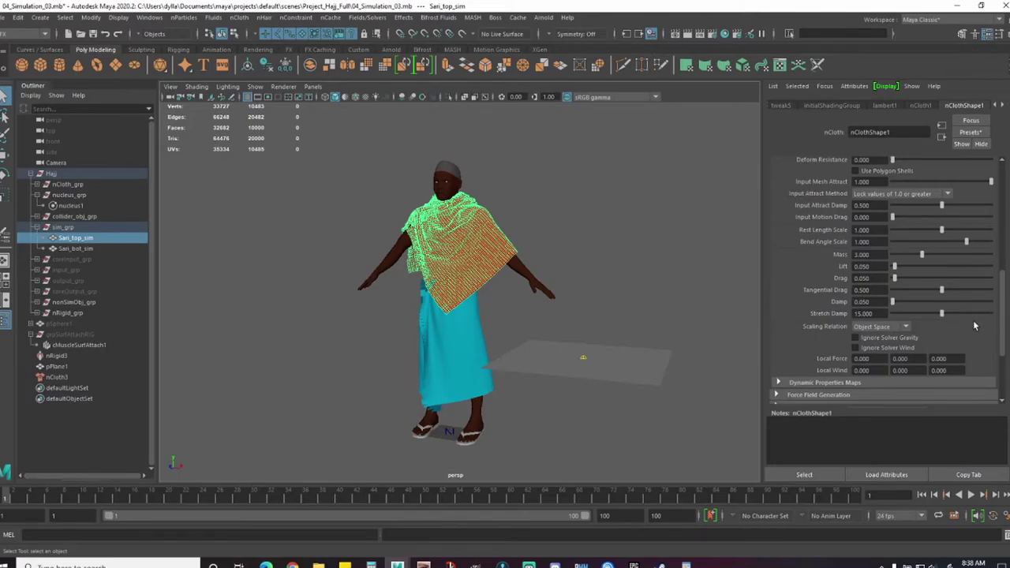
left_click(605, 303)
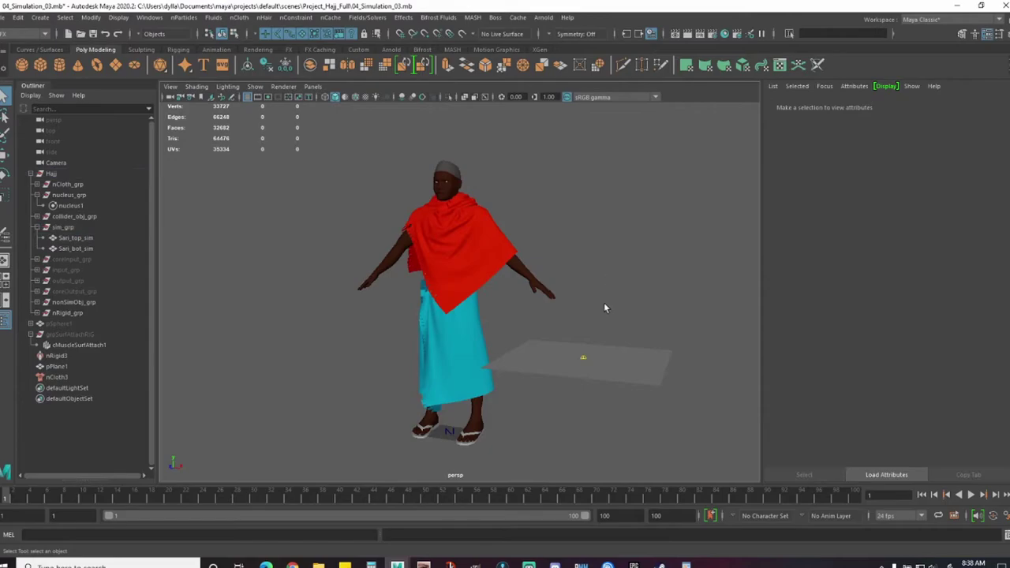
Step: Hide the leather reference plane and return the timeline to frame 1
left_click(642, 369)
key("ctrl+h")
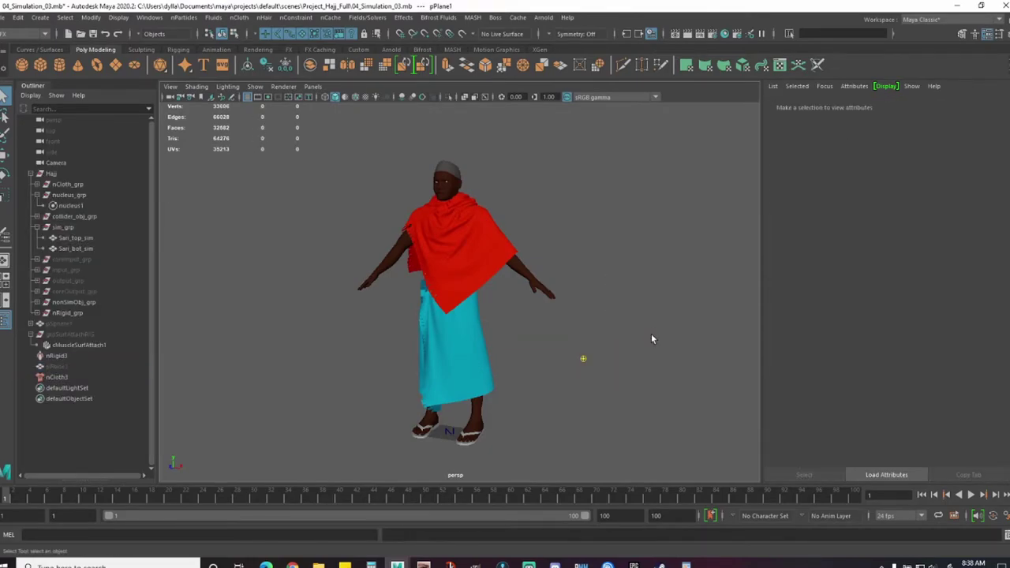
left_click(973, 496)
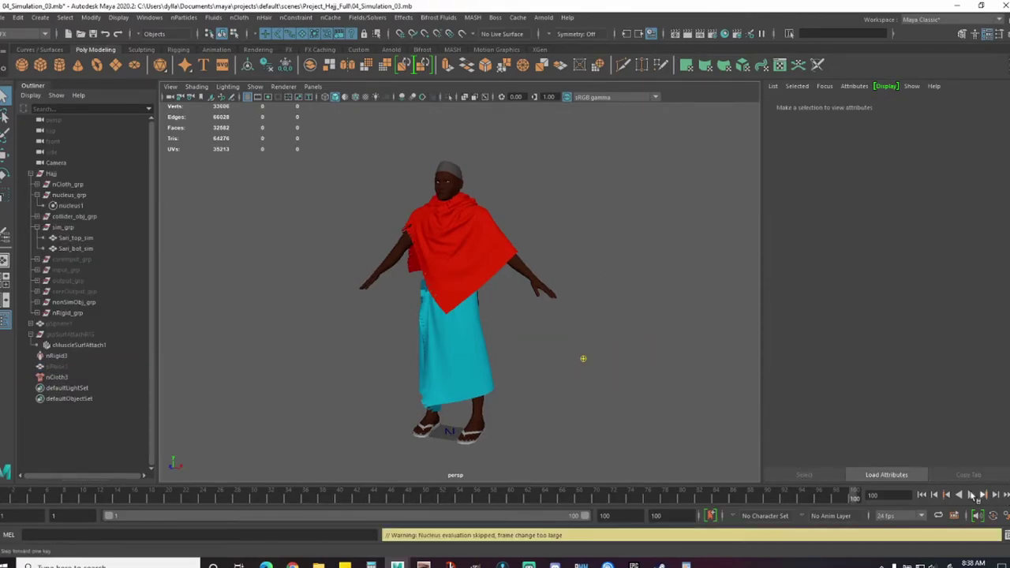
left_click(922, 495)
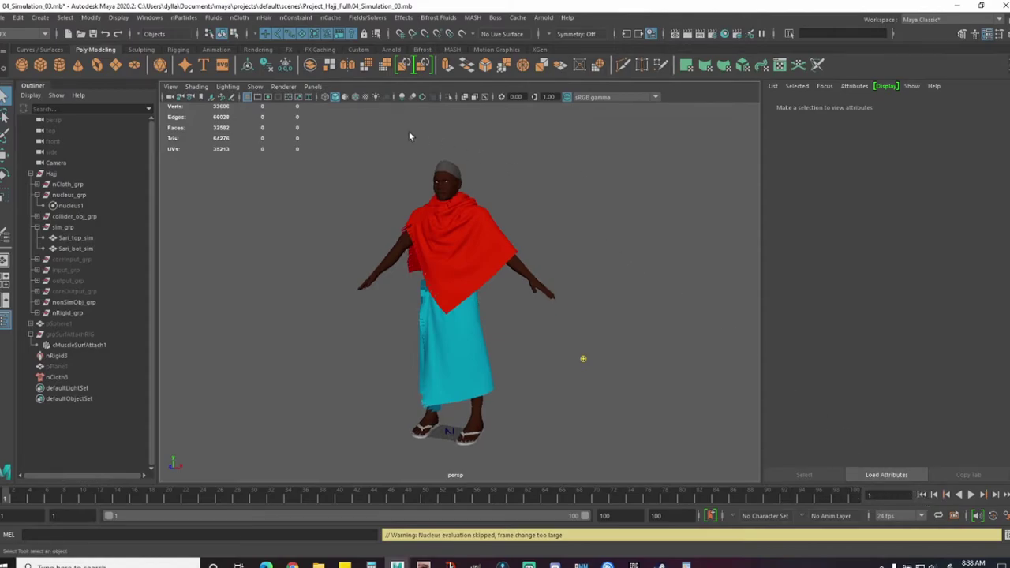
Step: Playblast the simulation over the time slider range as png images named 04_Simulation_03, review the playback and close the viewer
left_click(151, 18)
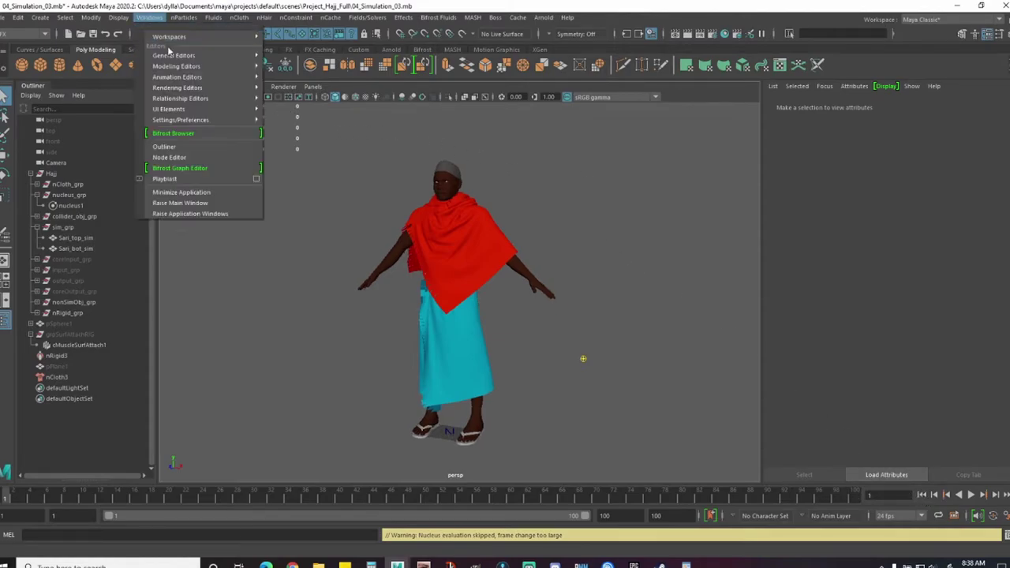
left_click(256, 182)
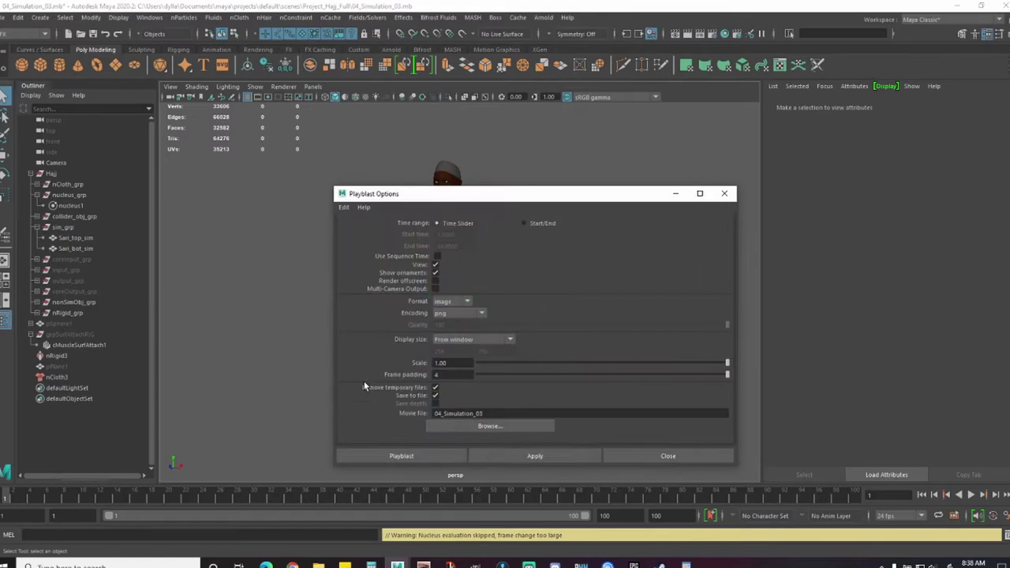
left_click(400, 456)
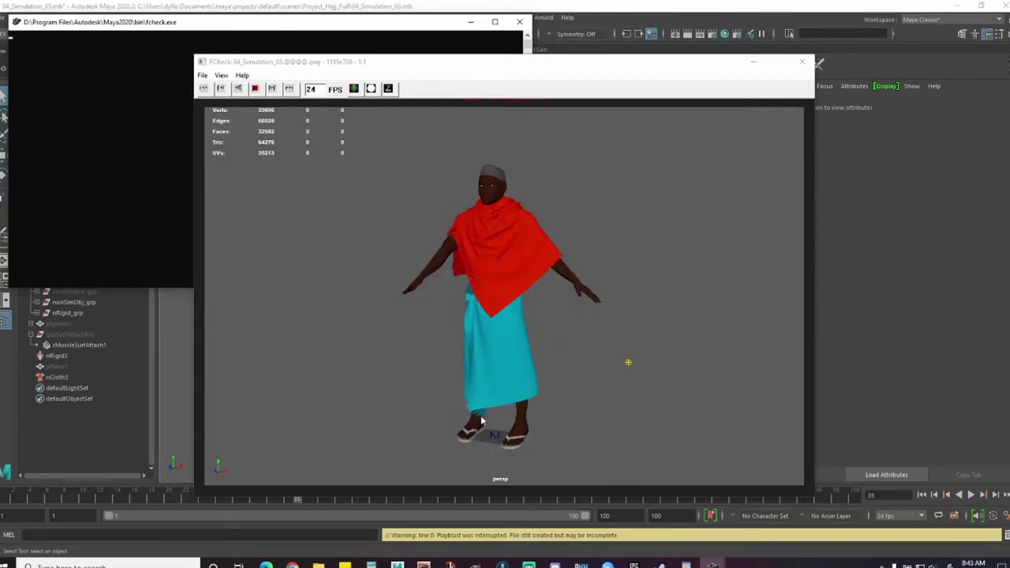
left_click(802, 63)
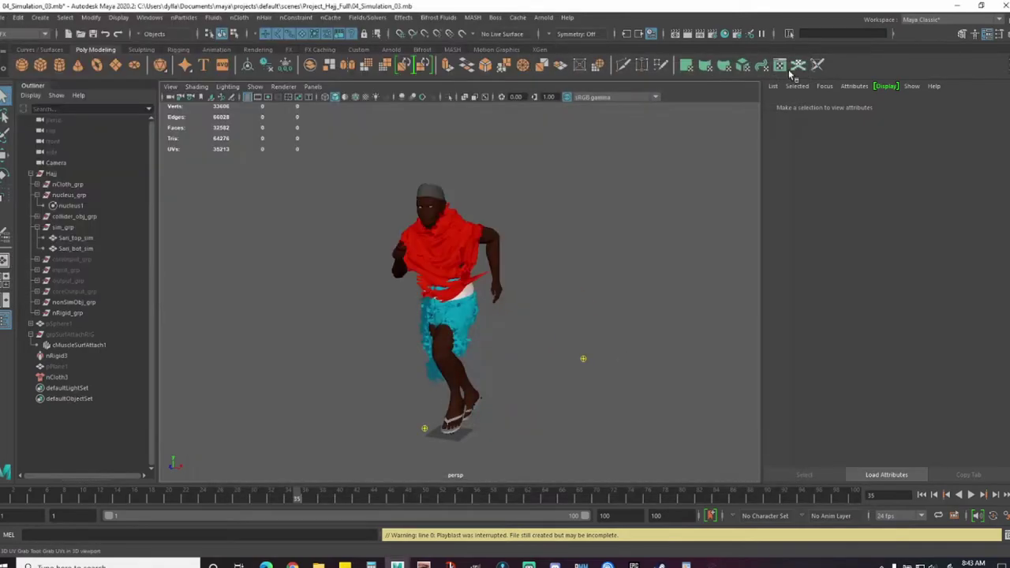
Step: Display the Body collider's Collide Strength paint map and examine it on the arms, hands and legs, then leave painting
left_click(475, 257)
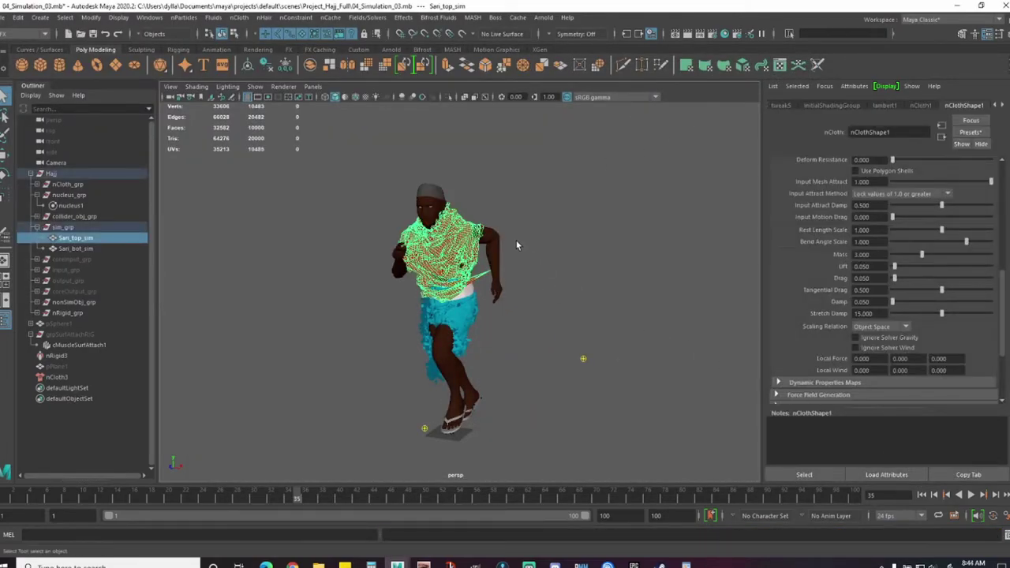
left_click(496, 272)
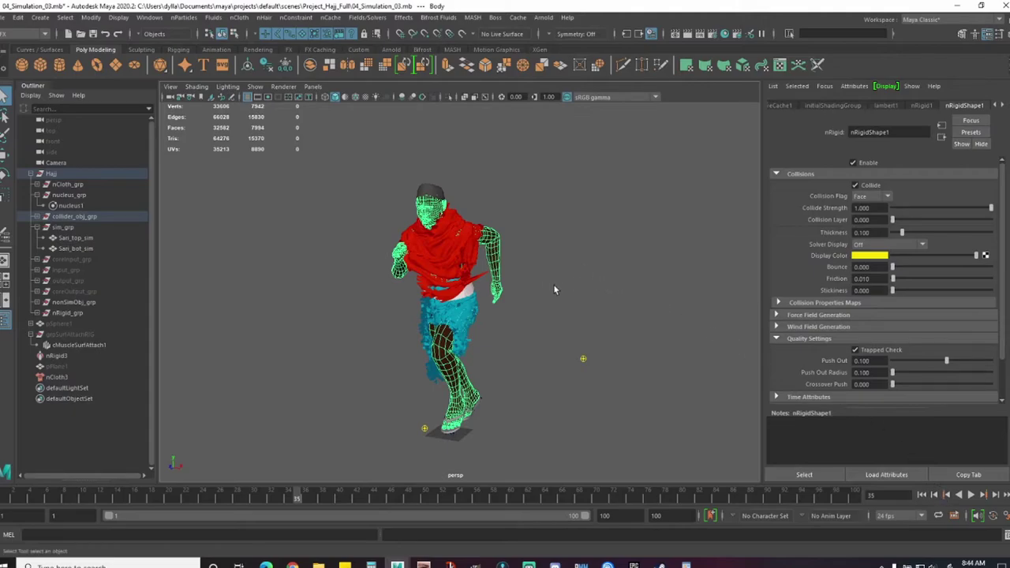
scroll(462, 280, "up", 10)
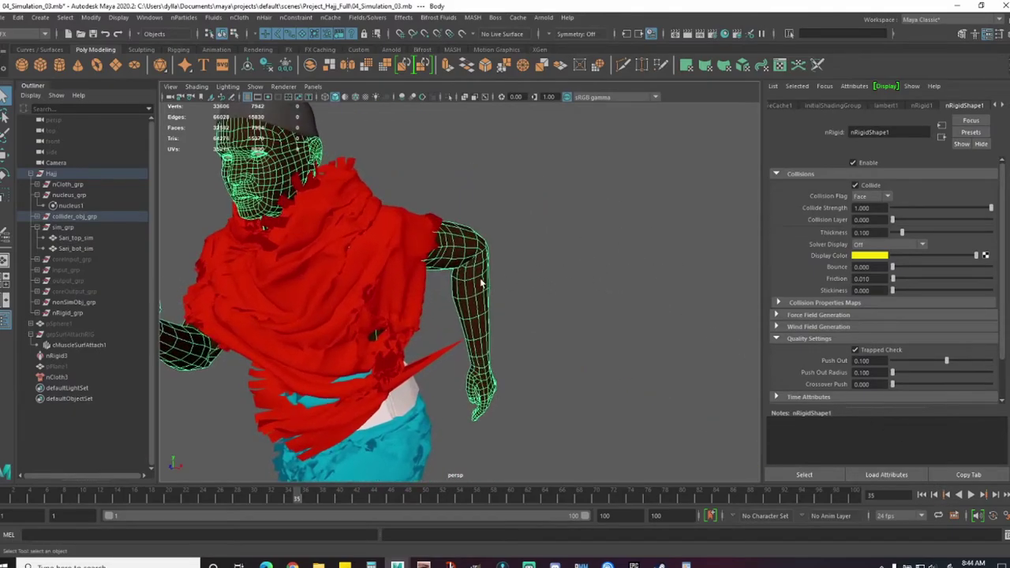
right_click_drag(474, 237, 483, 395)
mouse_move(458, 418)
left_click(671, 359)
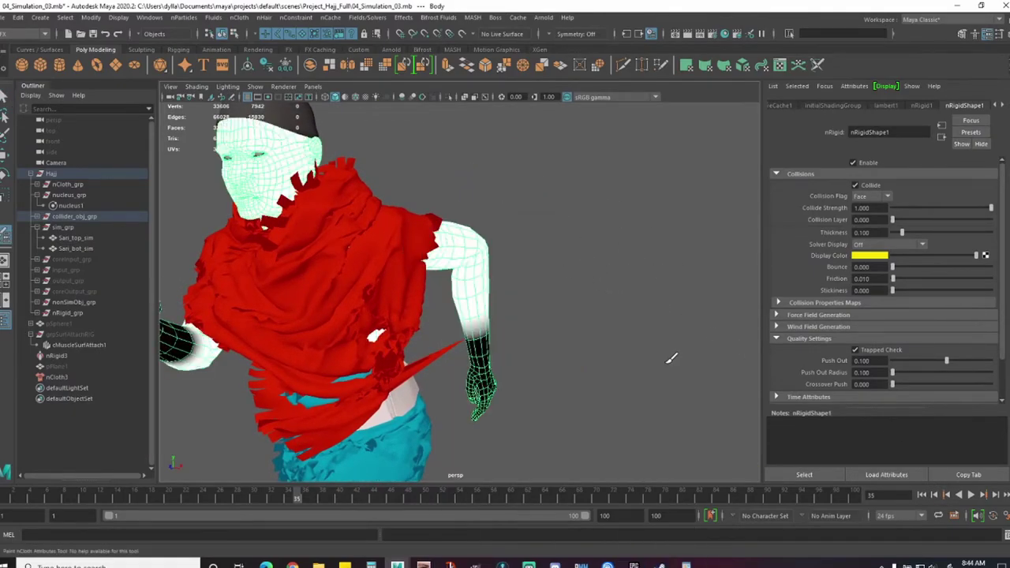
scroll(478, 361, "up", 5)
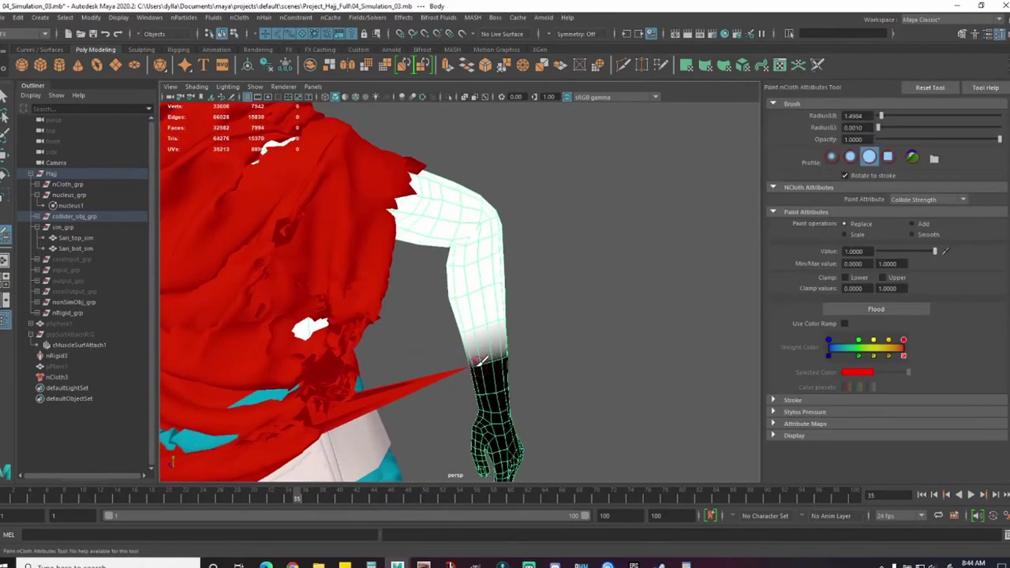
mouse_move(525, 359)
left_mouse_down("alt")
mouse_move(416, 360)
mouse_move(642, 323)
mouse_move(450, 351)
mouse_move(538, 351)
mouse_move(354, 368)
mouse_move(448, 362)
mouse_move(410, 339)
mouse_move(586, 320)
mouse_move(520, 349)
mouse_move(632, 365)
left_mouse_up("alt")
left_click_drag(556, 307, 537, 362, "alt")
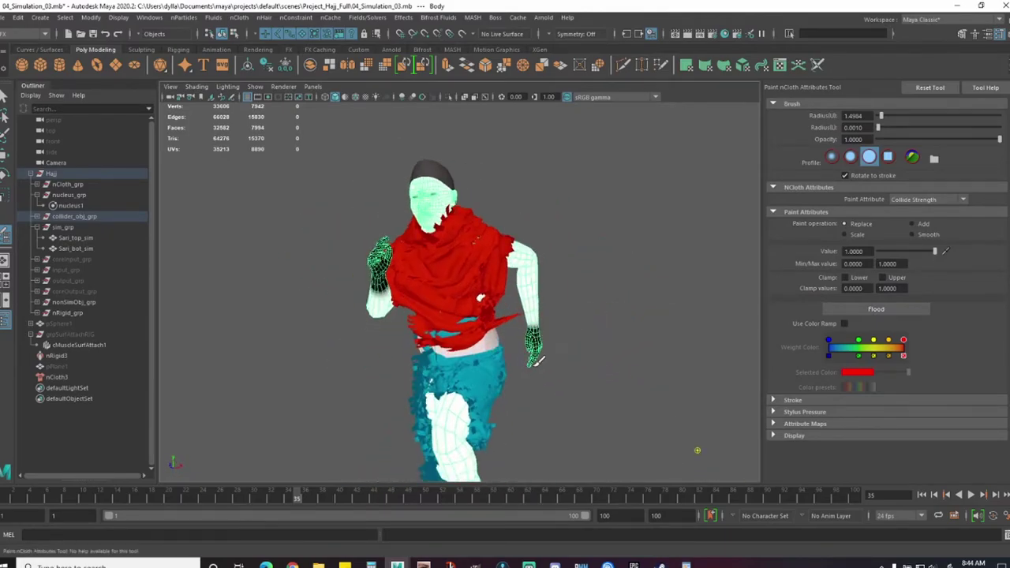
right_click_drag(551, 420, 456, 339, "alt")
mouse_move(456, 339)
left_mouse_down("alt")
mouse_move(423, 333)
mouse_move(591, 338)
mouse_move(588, 361)
mouse_move(548, 368)
mouse_move(543, 347)
left_mouse_up("alt")
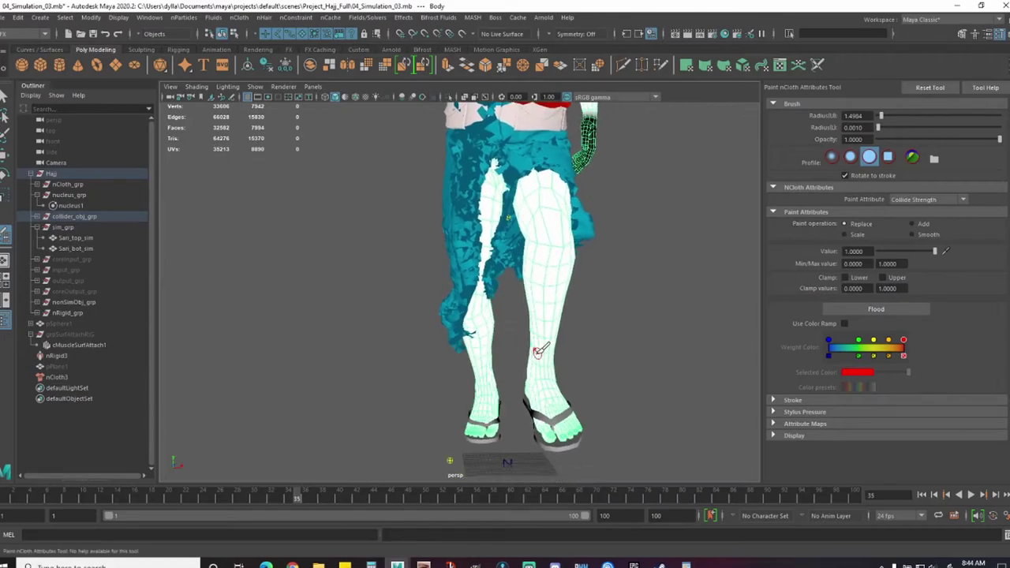
key("q")
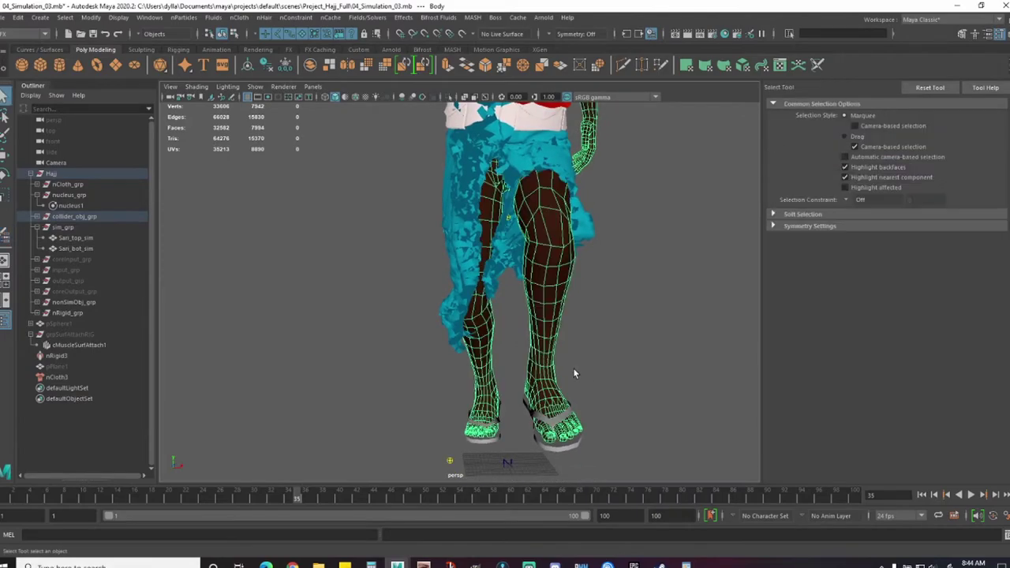
Step: Unhide the pSphere1 collider and examine how it covers the foot and slipper
left_click(80, 324)
key("h")
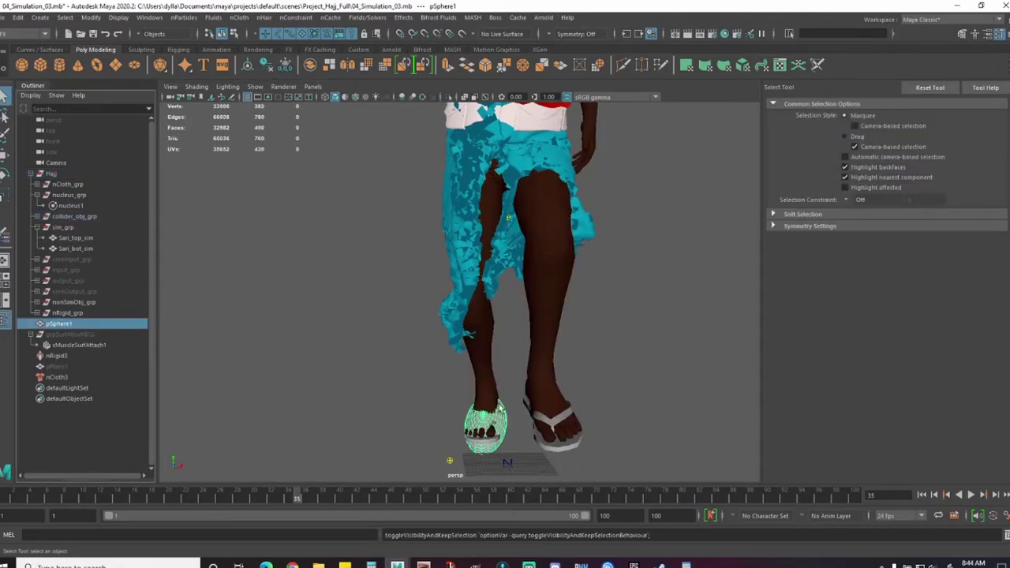
left_click_drag(468, 336, 604, 419, "alt")
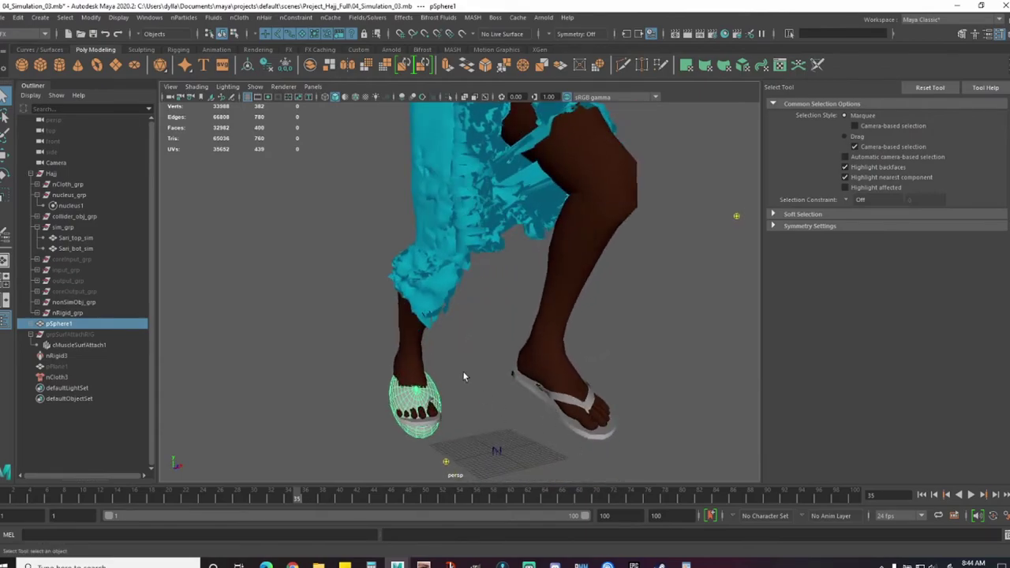
left_click(71, 206)
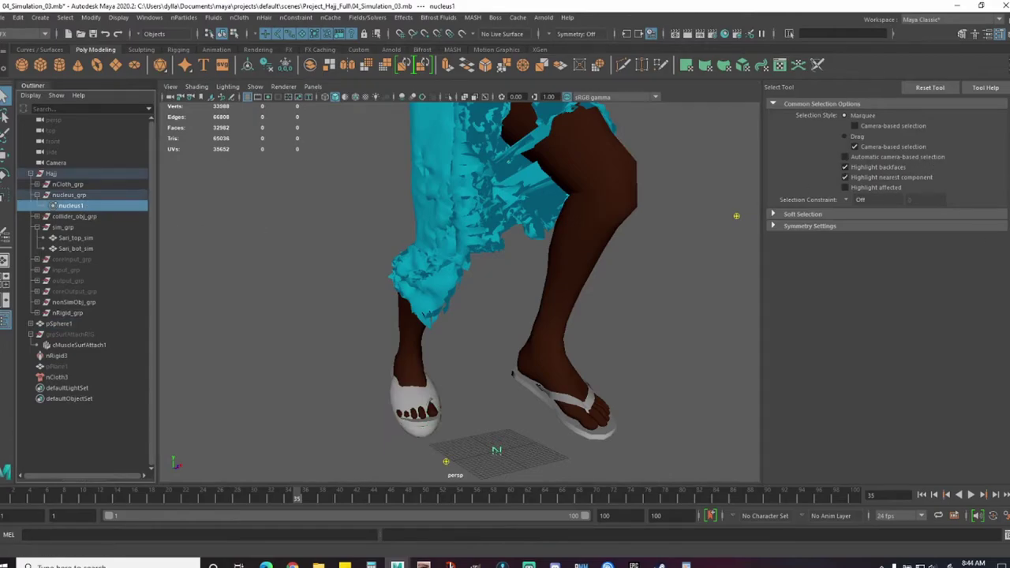
key("ctrl+a")
left_click_drag(494, 368, 339, 453, "alt")
left_click(277, 464)
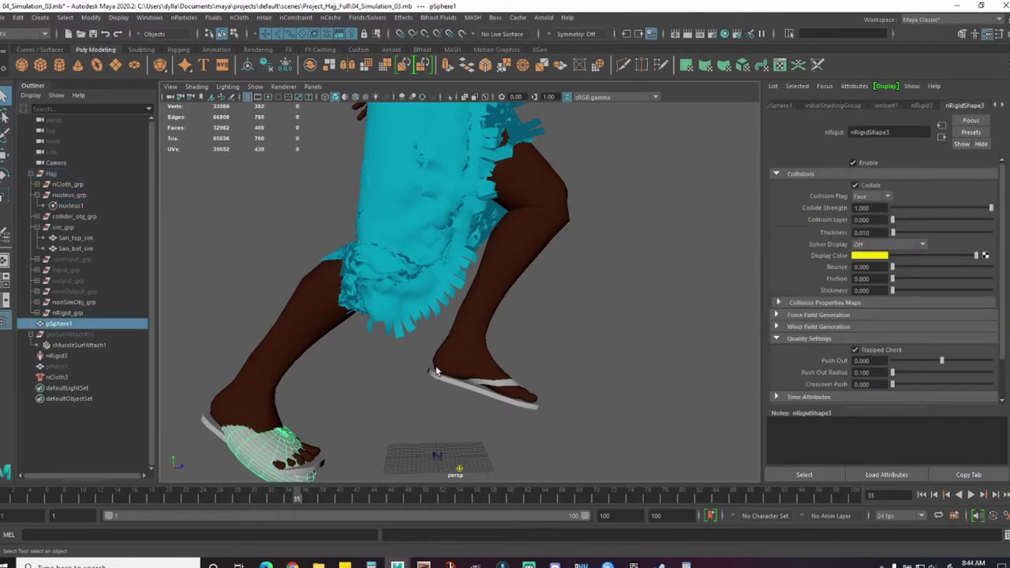
mouse_move(436, 371)
left_mouse_down("alt")
mouse_move(379, 415)
mouse_move(435, 362)
left_mouse_up("alt")
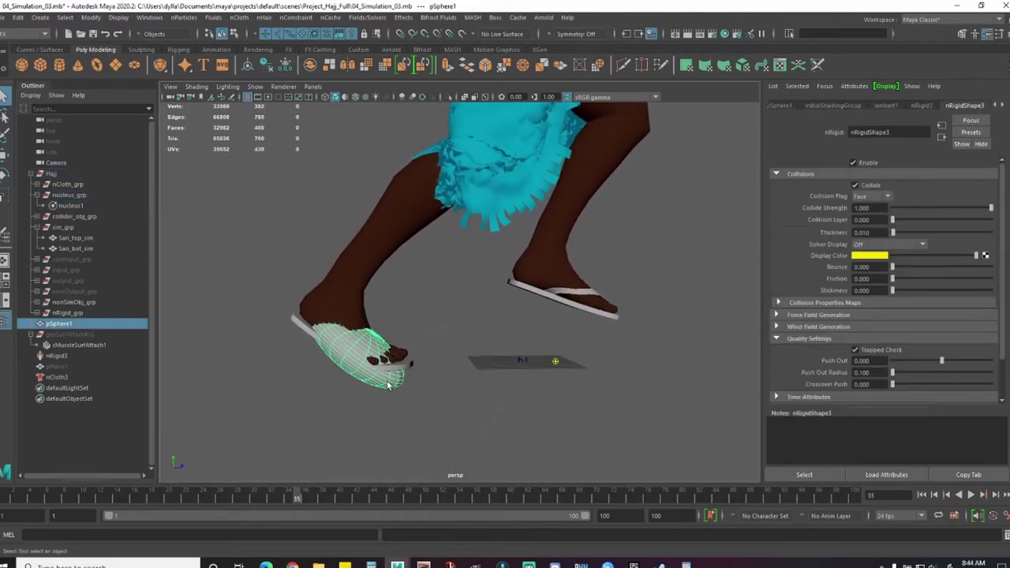
Step: Go to frame 42 and examine how pSphere1 fits around the Slippers mesh on the raised foot
left_click_drag(290, 505, 357, 498)
left_click_drag(584, 337, 509, 392, "alt")
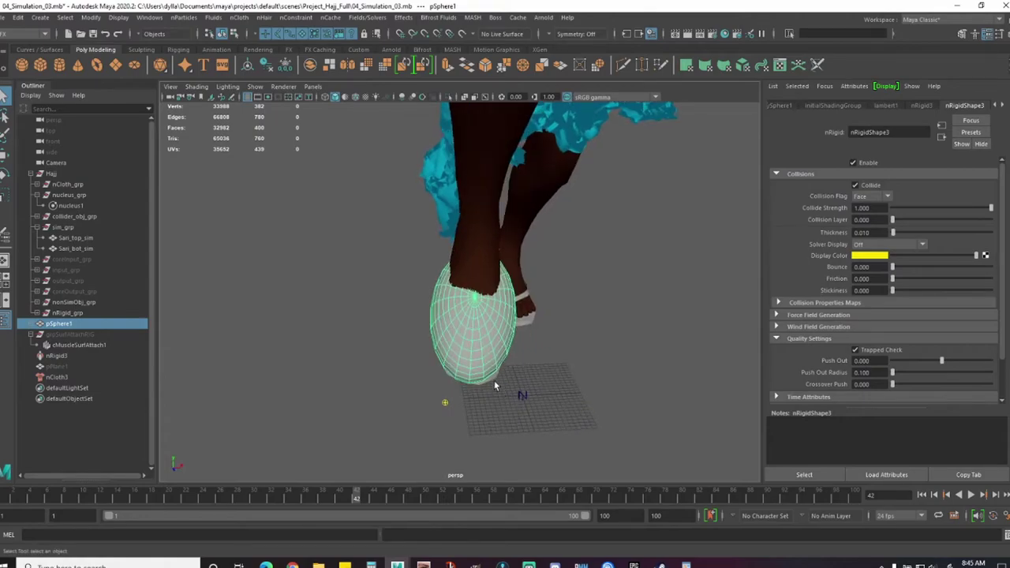
left_click(494, 380)
left_click(483, 366)
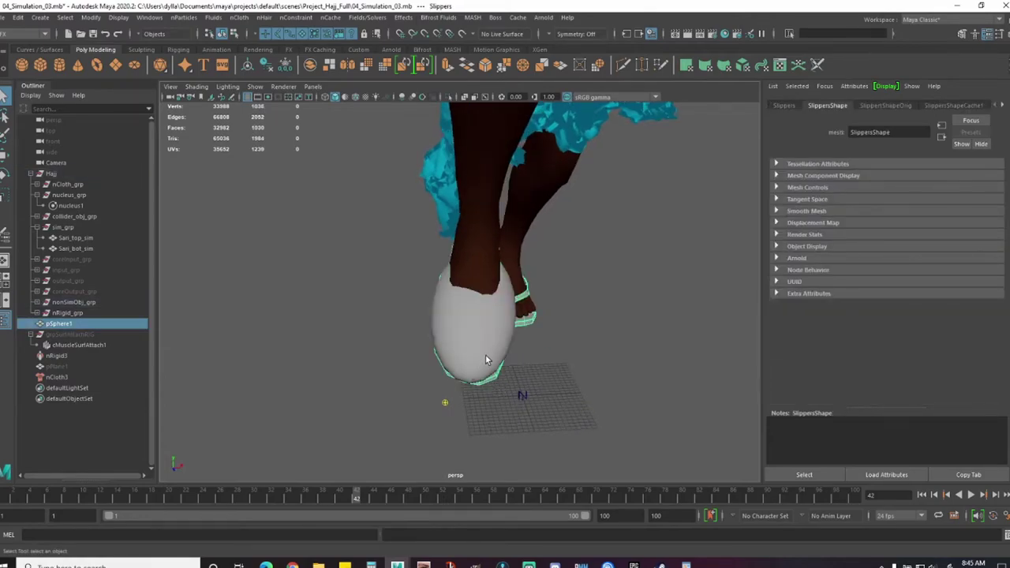
left_click_drag(483, 366, 368, 366, "alt")
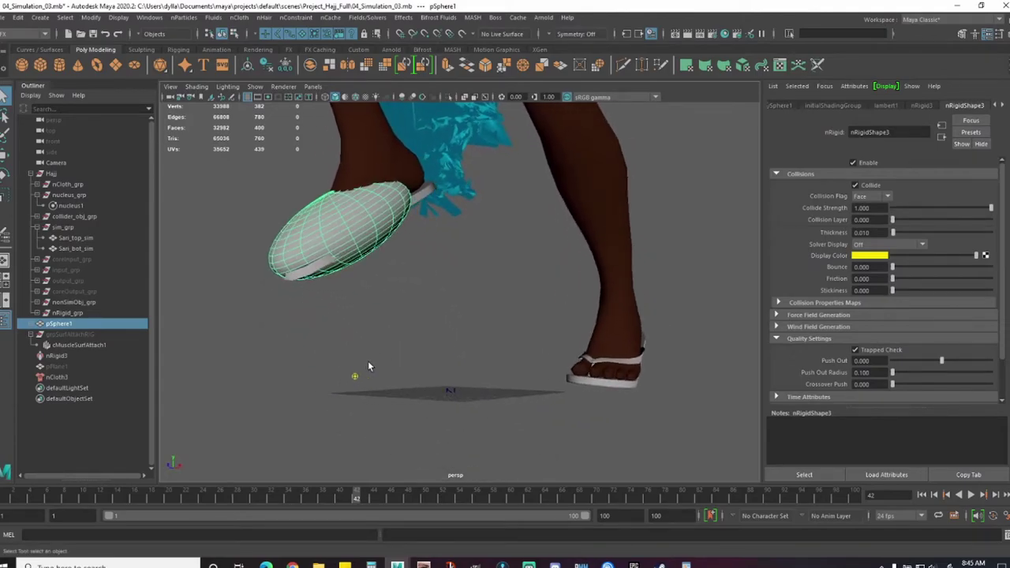
Step: Scale up and adjust the pSphere1 collider so it encloses the front of the foot and slipper at frame 42
key("r")
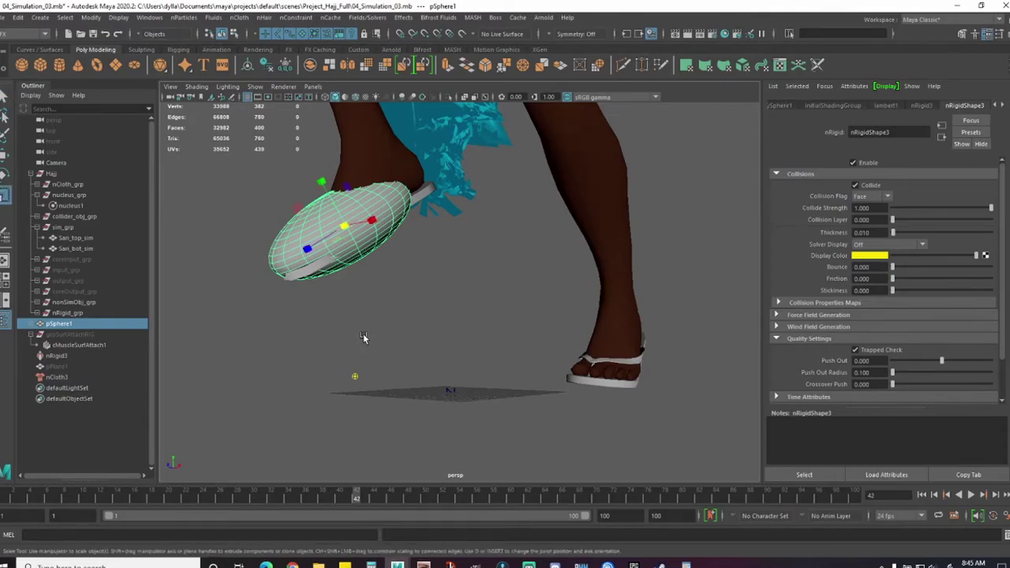
left_click_drag(330, 188, 315, 178)
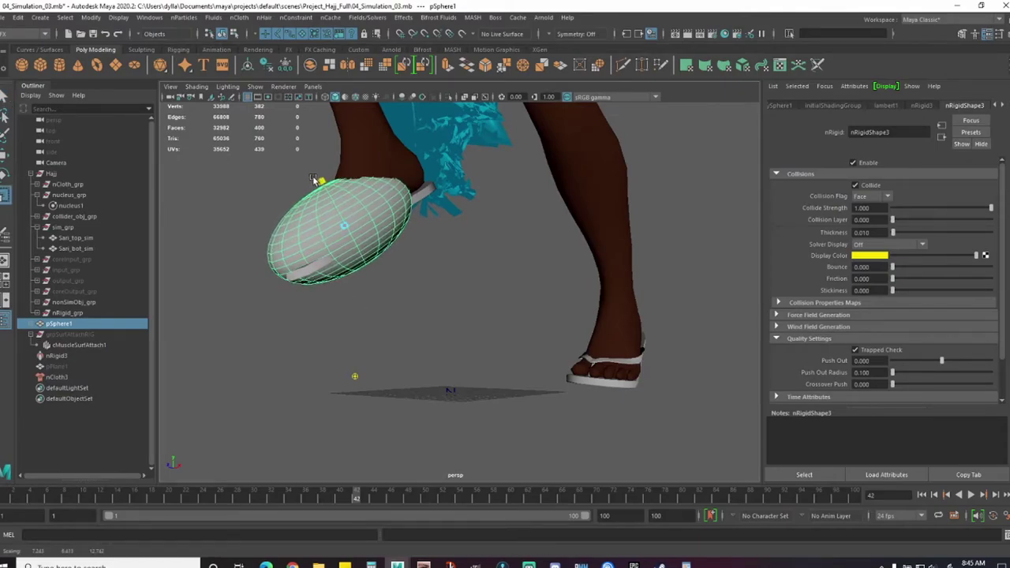
left_click_drag(315, 255, 481, 373)
key("w")
key("w")
key("q")
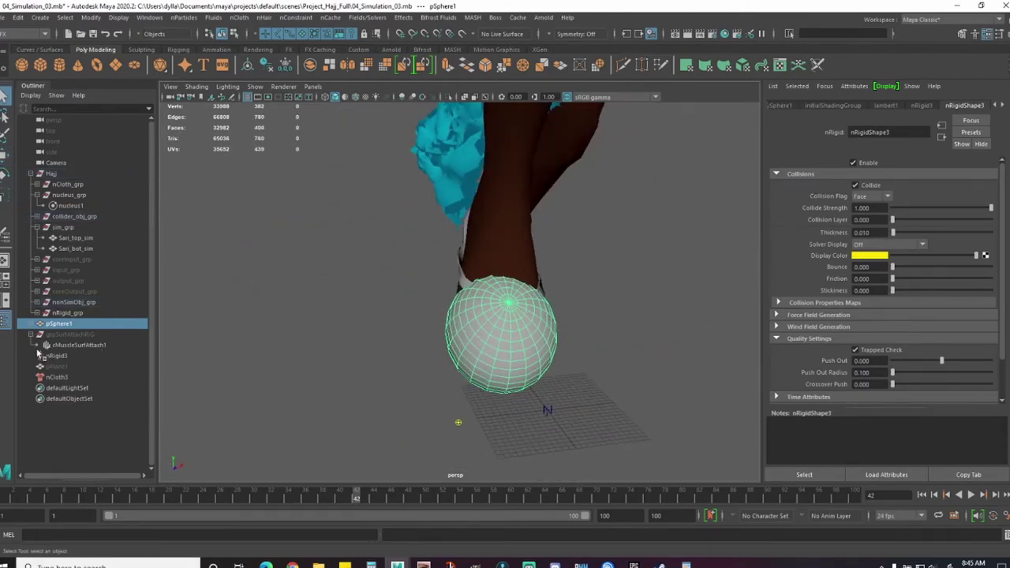
Step: Delete the existing parent constraint on pSphere1 and the grpSurfAttachRIG group
key("Delete")
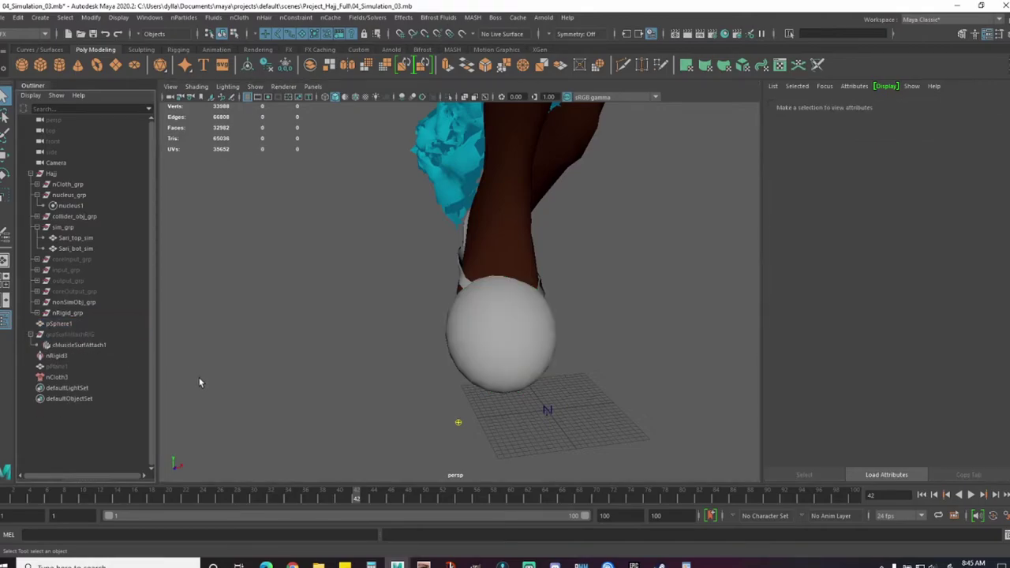
left_click(101, 345)
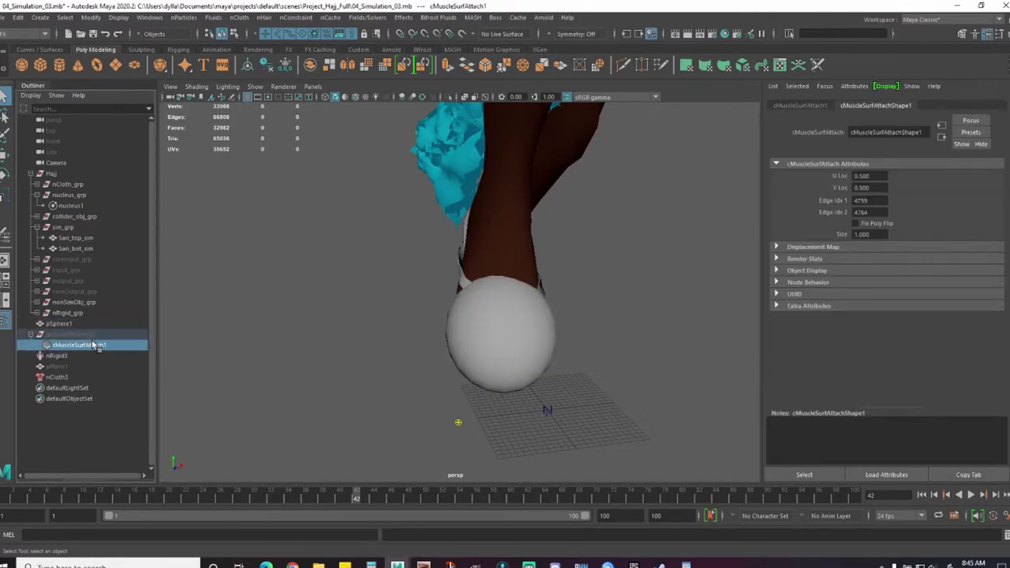
left_click(99, 337)
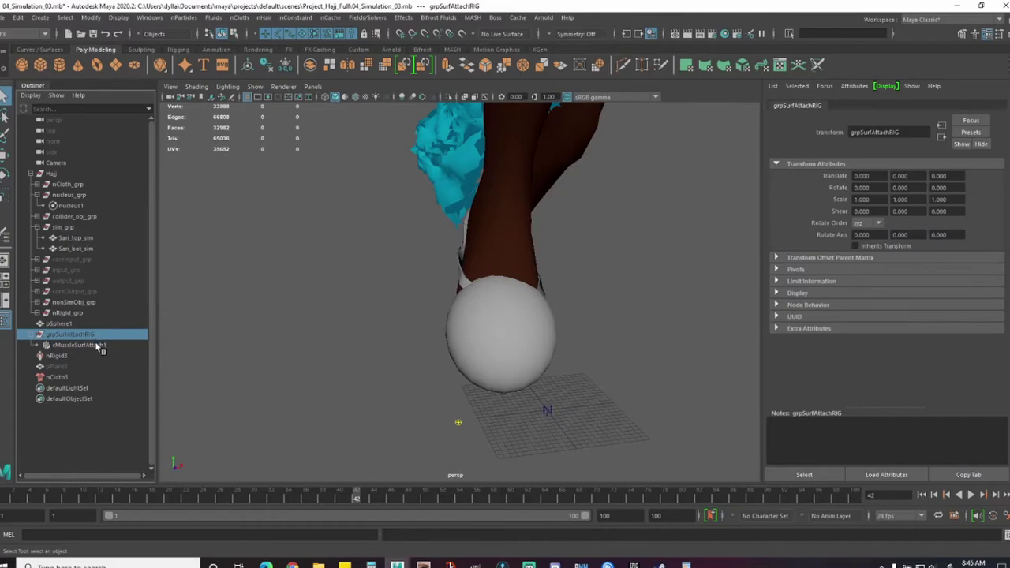
key("Delete")
Step: Isolate the Body mesh and create a muscle Surface Attach from one face on top of the foot behind the toes
left_click(491, 249)
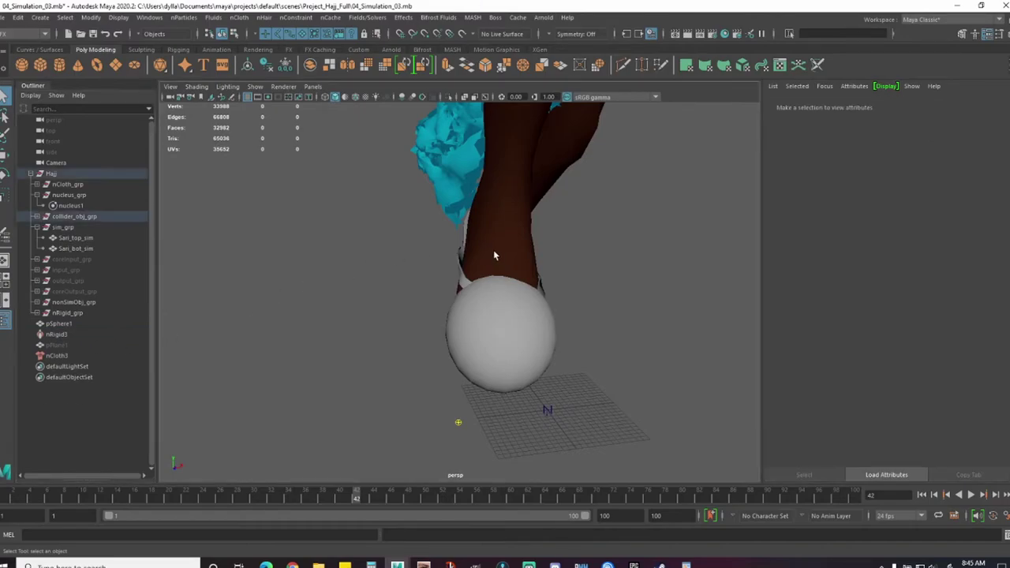
left_click(451, 98)
right_click_drag(472, 273, 523, 277, "alt")
left_click(517, 357)
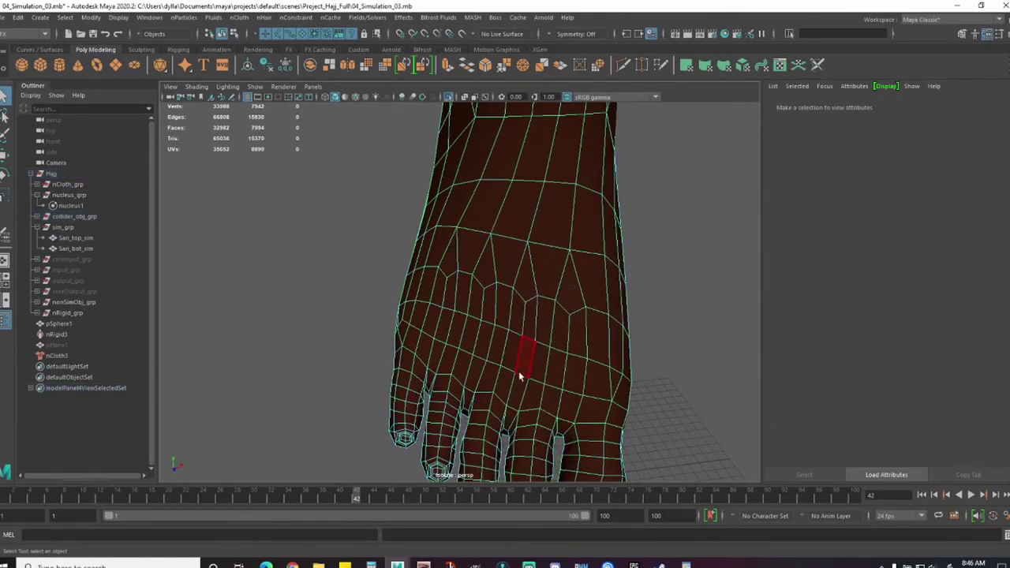
left_click(510, 381)
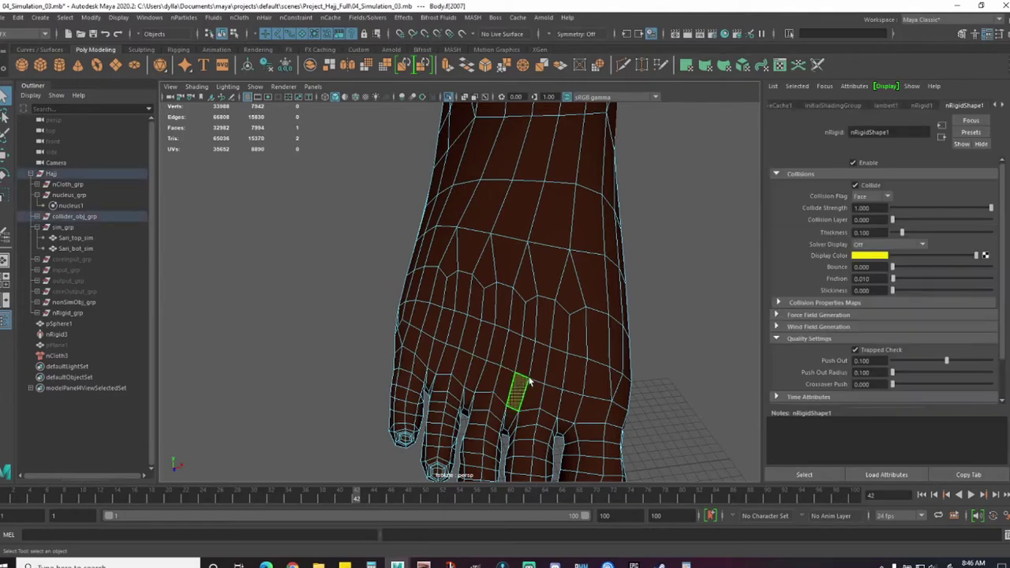
left_click_drag(534, 357, 511, 313, "alt")
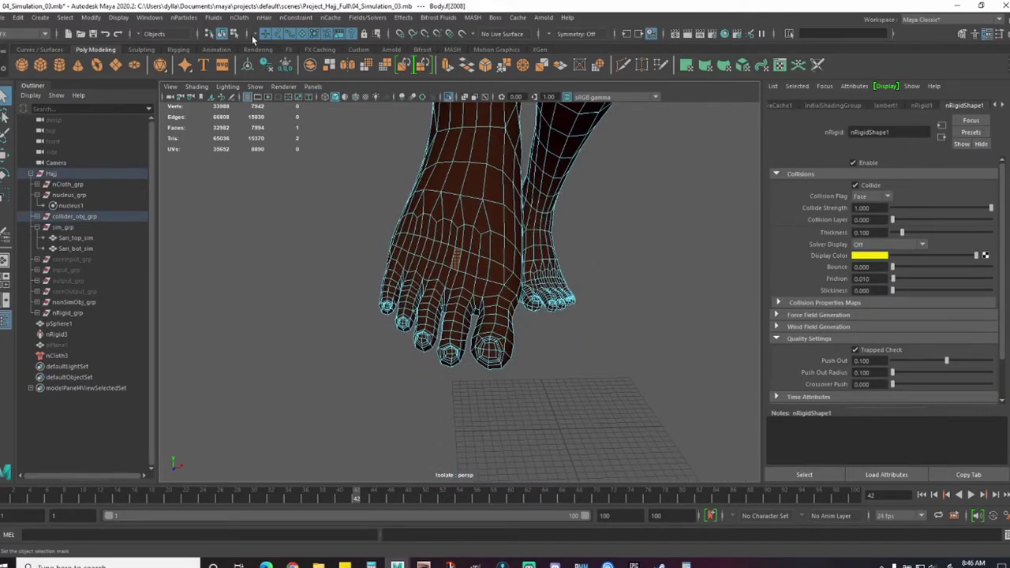
key("F3")
left_click(233, 18)
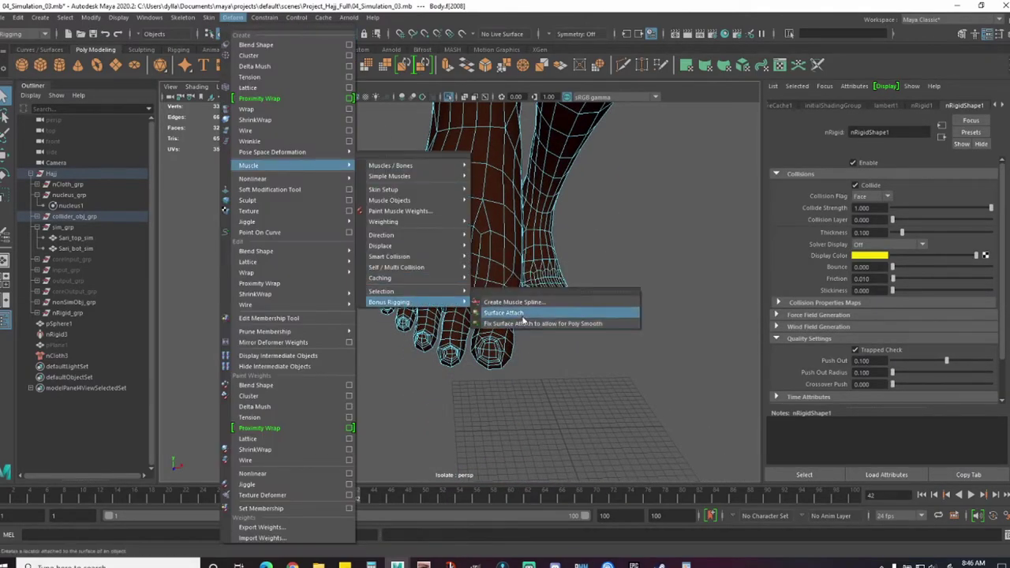
left_click(466, 308)
Step: Parent-constrain pSphere1 to cMuscleSurfAttach1 with Maintain offset on, all translate and rotate axes, and a weight of 1
left_click(58, 324, "ctrl")
left_click(264, 17)
left_click(366, 39)
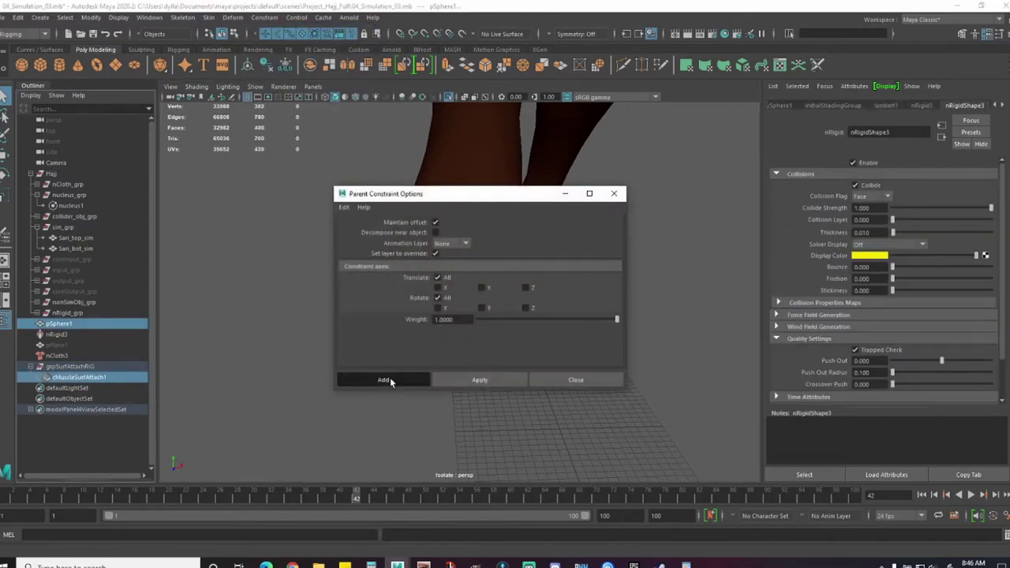
left_click(389, 381)
left_click_drag(539, 374, 442, 343, "alt")
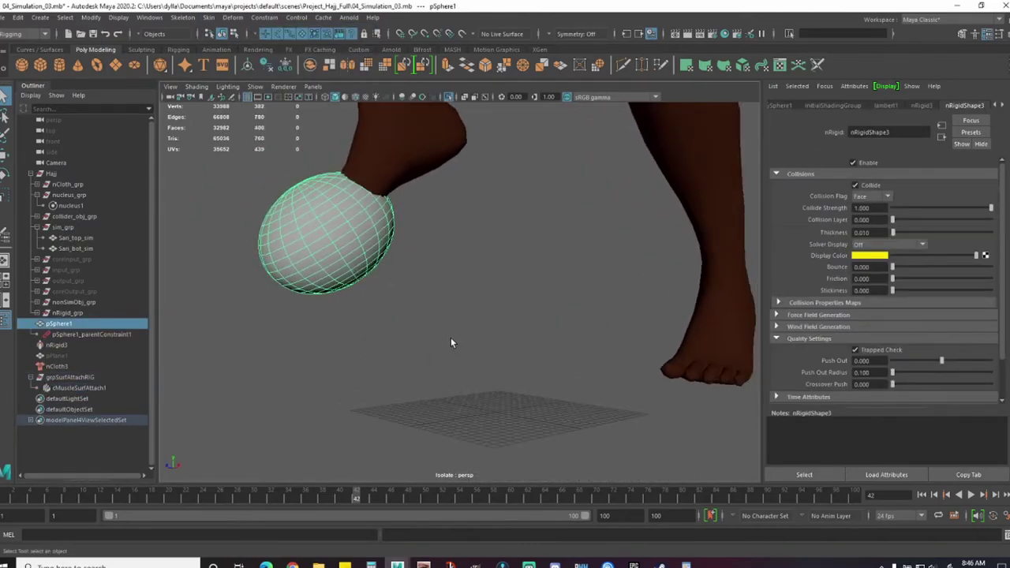
Step: Hide pSphere1 and grpSurfAttachRIG, and end the isolated view to show the whole character
left_click(451, 337)
left_click(70, 377)
key("ctrl+1")
Step: Select Sari_bot_sim together with the belt, return to frame 1, and isolate the two meshes
left_click_drag(587, 385, 452, 199, "alt")
left_click(492, 291)
left_click(450, 198)
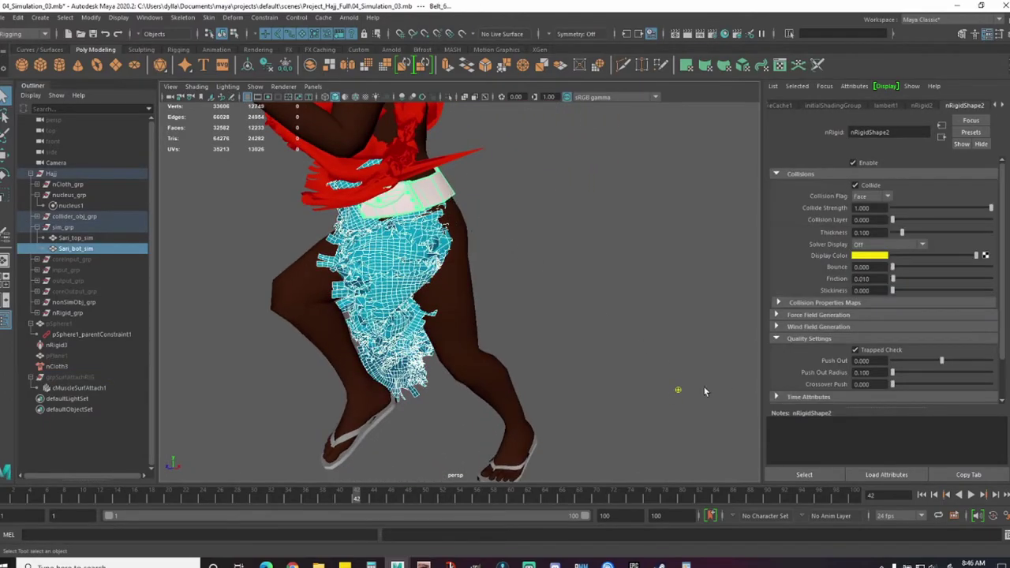
left_click(922, 495)
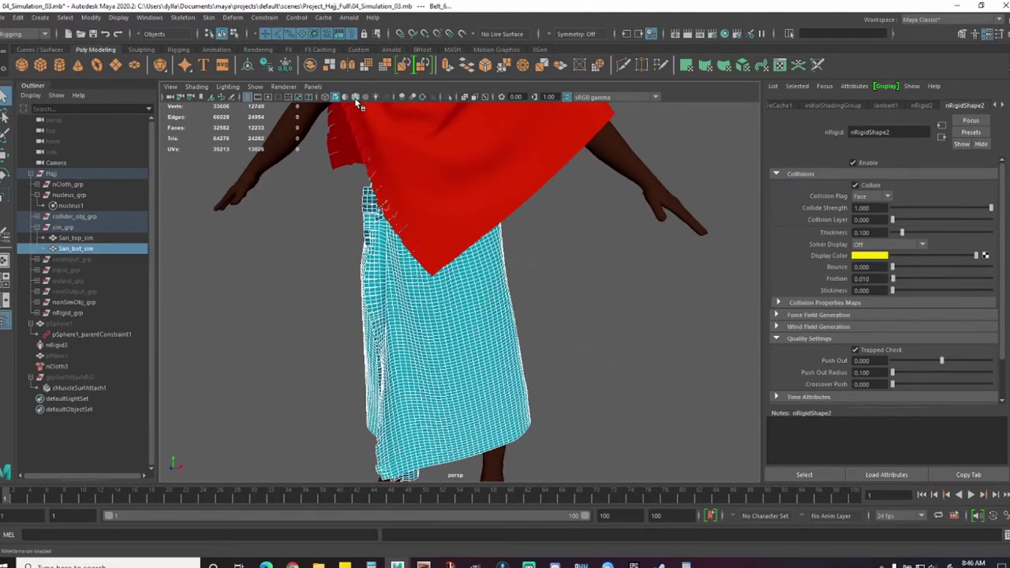
left_click(449, 97)
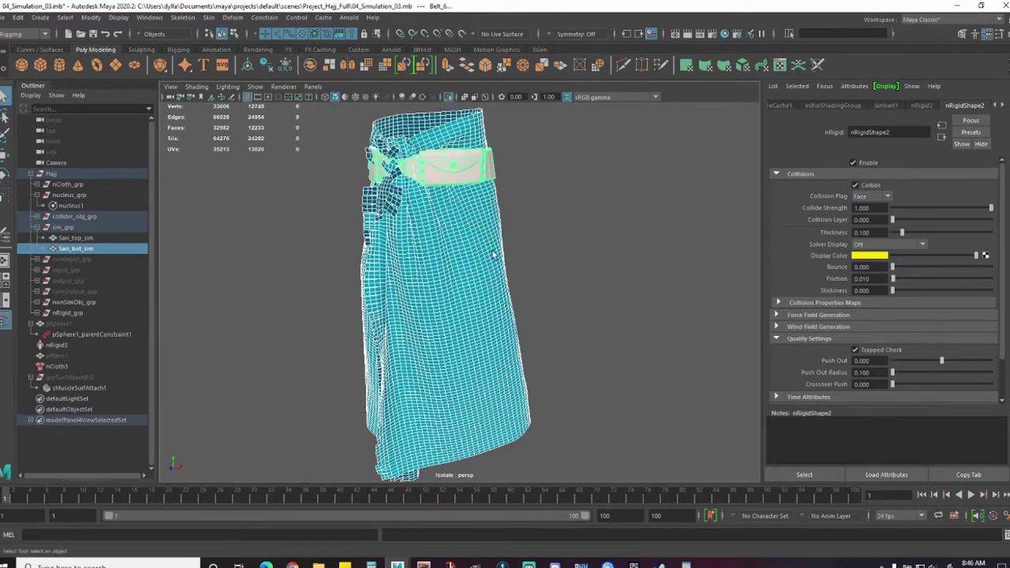
left_click_drag(430, 319, 465, 290, "alt")
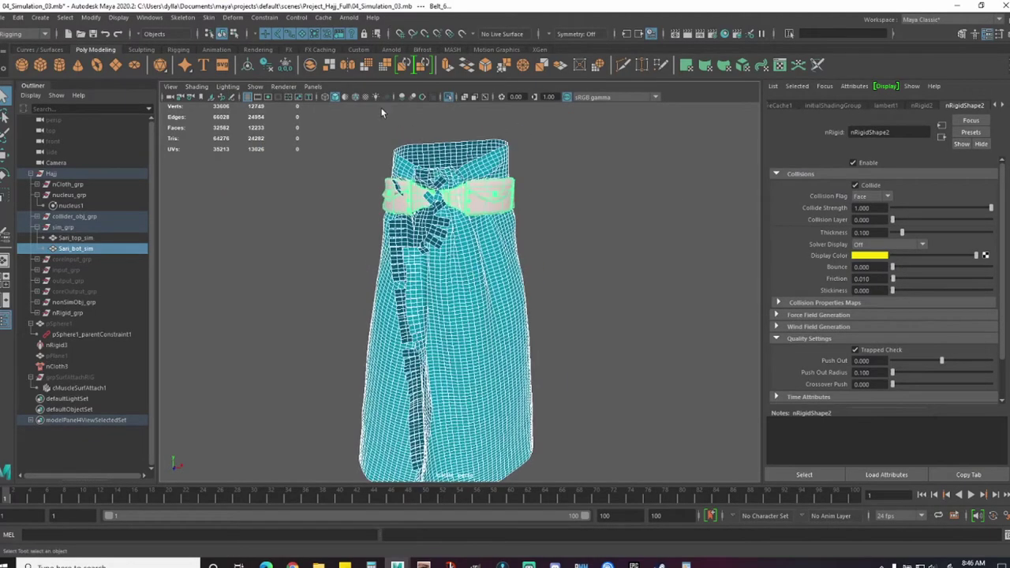
Step: Create an Exclude Collide Pairs nConstraint between Sari_bot_sim and the belt
left_click(27, 33)
left_click(23, 79)
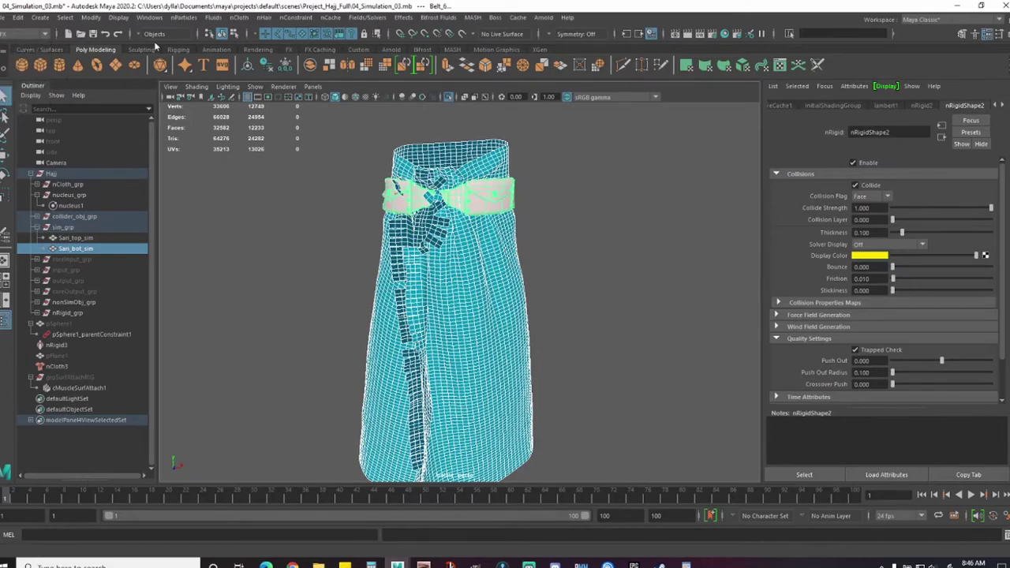
left_click(238, 17)
left_click(240, 18)
left_click(298, 18)
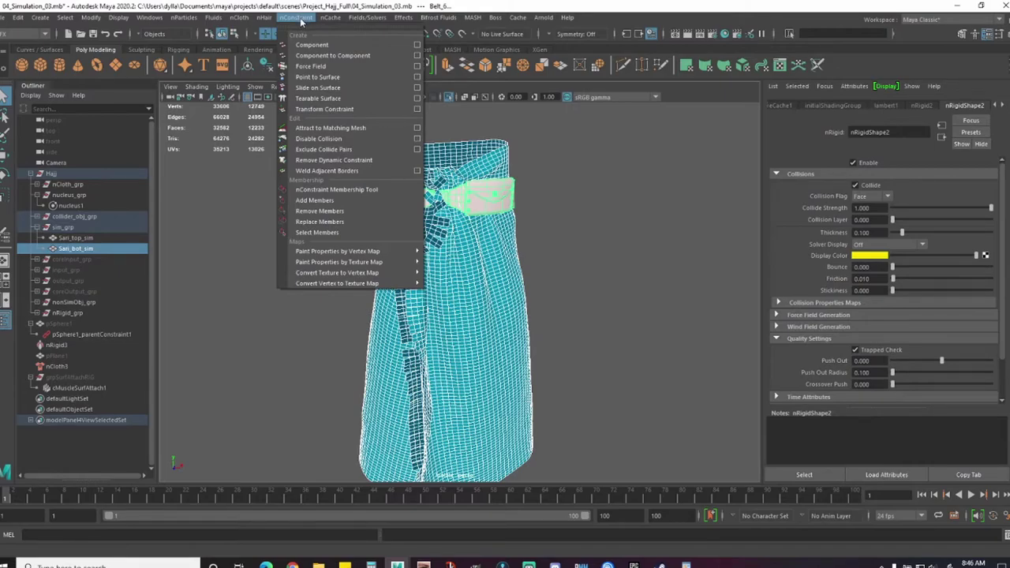
left_click(375, 150)
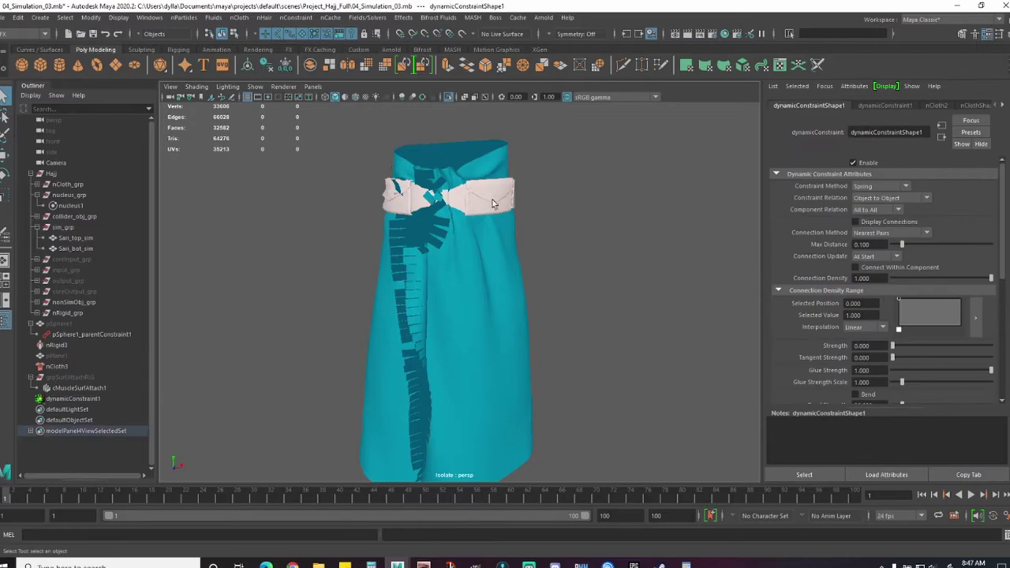
Step: Flood the nCloth Collide Strength vertex map of Sari_bot_sim with a value of 1, using the Replace operation
left_click(494, 166)
right_click(494, 165)
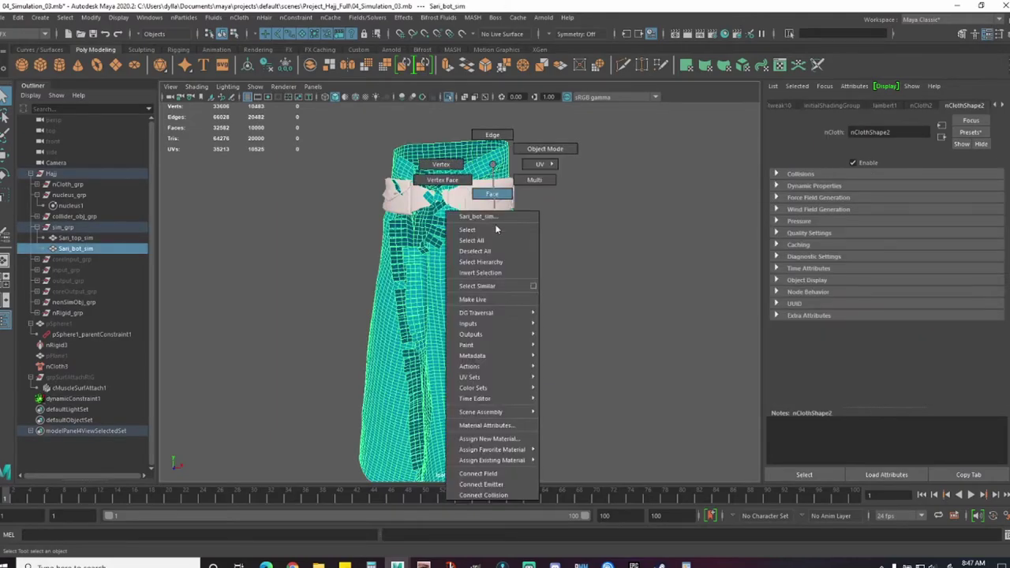
mouse_move(490, 345)
mouse_move(589, 378)
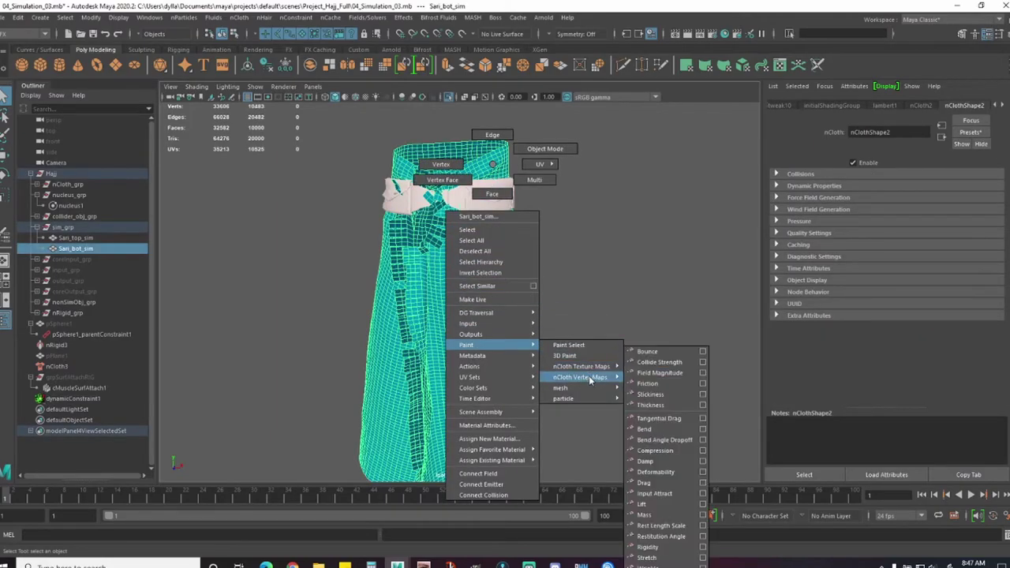
left_click(688, 361)
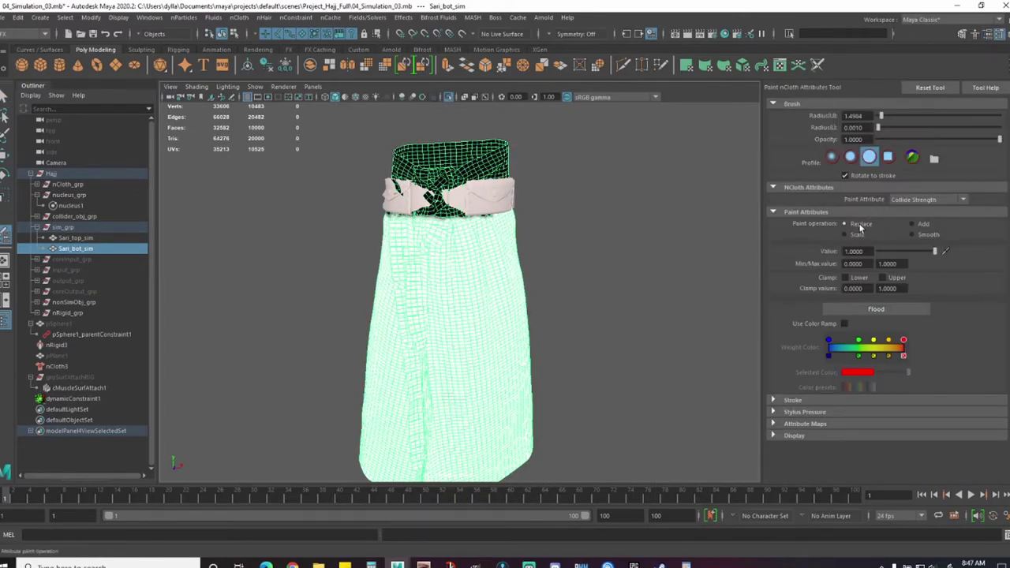
left_click(876, 309)
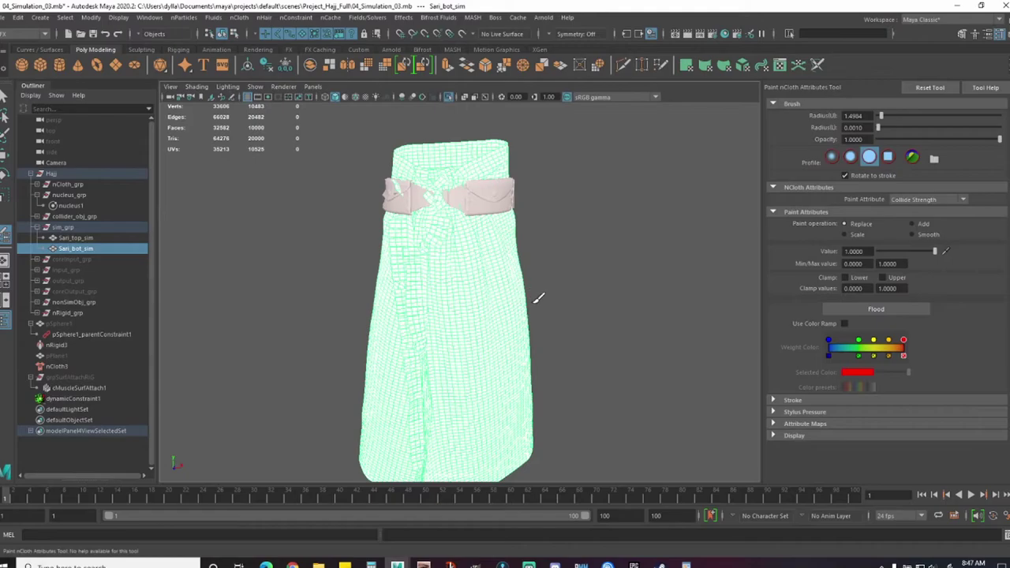
key("q")
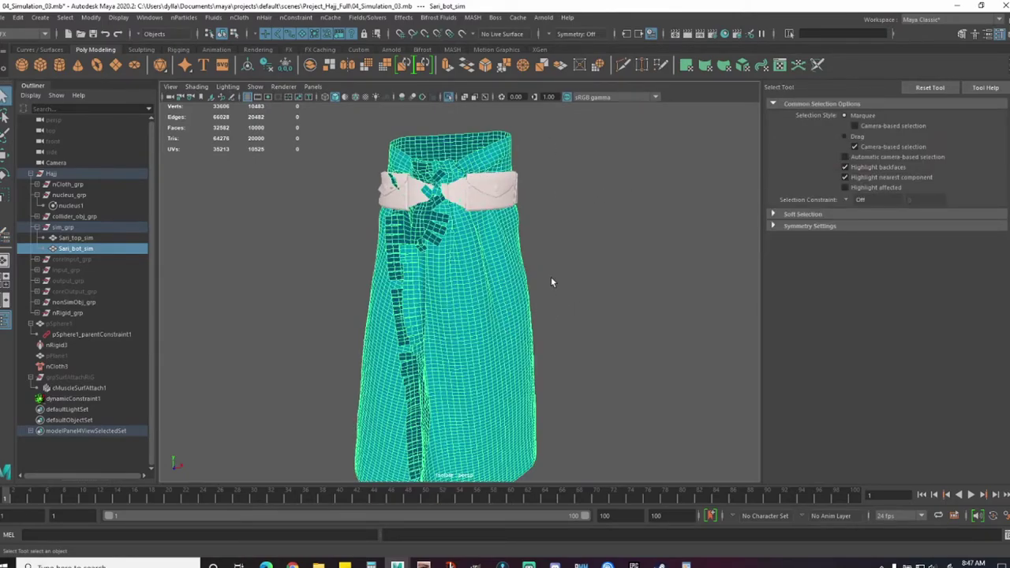
Step: End the isolated view of the lower sari and belt to show the whole character
left_click_drag(551, 281, 434, 249, "alt")
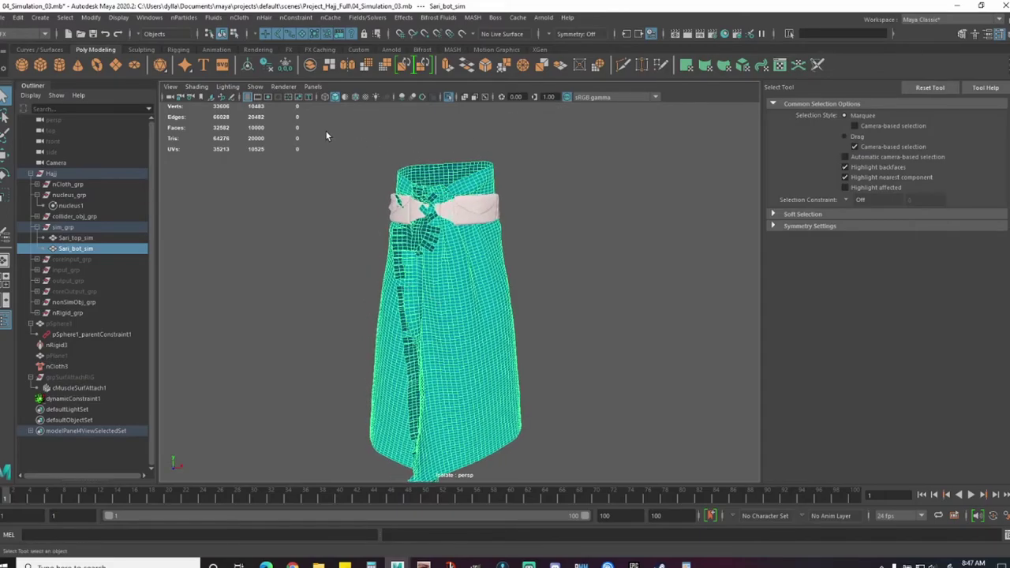
left_click(449, 96)
scroll(466, 268, "up", 3)
left_click(455, 218)
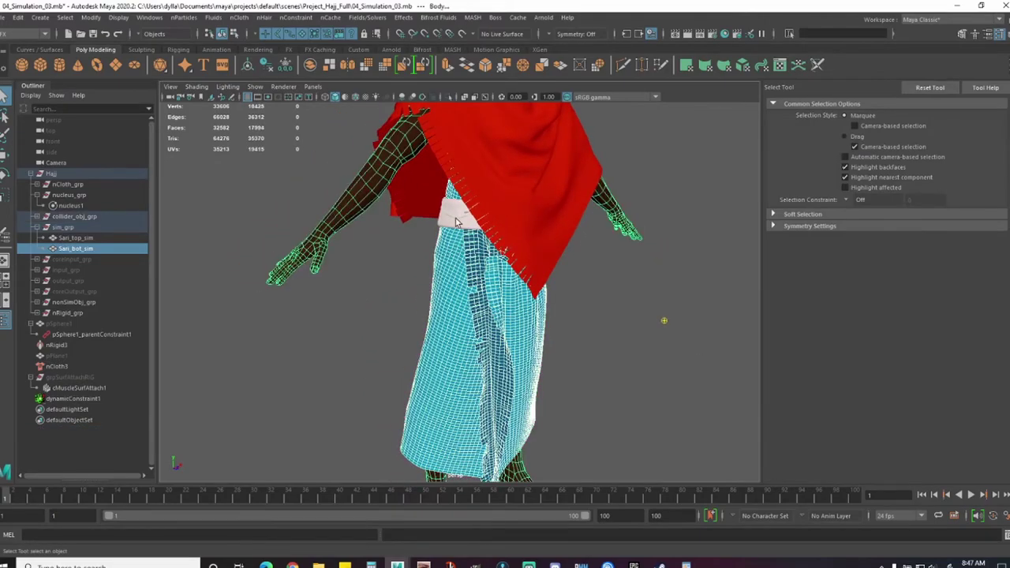
mouse_move(463, 227)
left_mouse_down("alt")
mouse_move(472, 265)
mouse_move(532, 262)
mouse_move(513, 237)
mouse_move(446, 233)
mouse_move(463, 236)
left_mouse_up("alt")
left_click(521, 225)
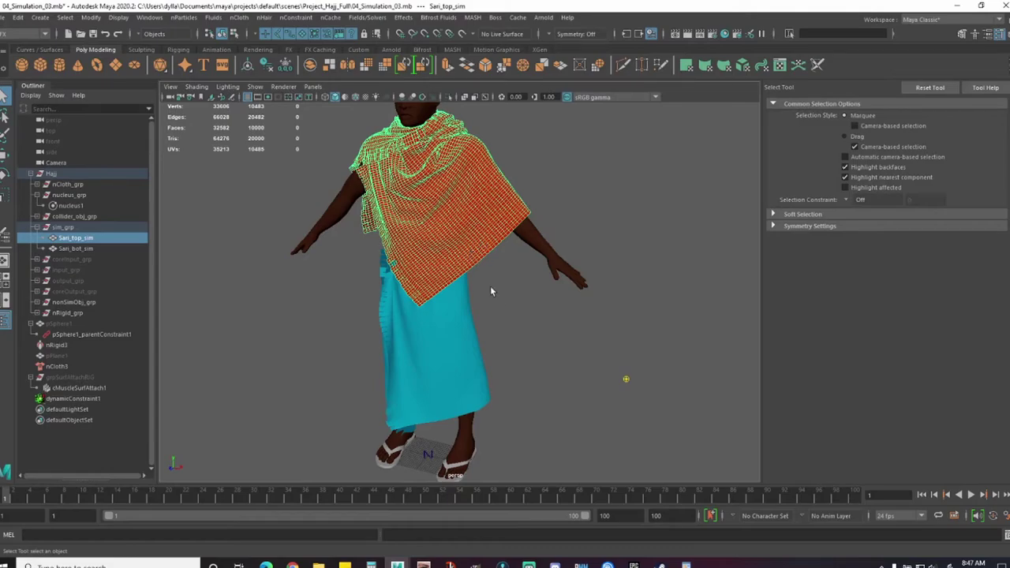
mouse_move(490, 289)
left_mouse_down("alt")
mouse_move(501, 317)
mouse_move(446, 329)
mouse_move(497, 318)
mouse_move(536, 330)
mouse_move(519, 300)
mouse_move(487, 279)
mouse_move(491, 303)
left_mouse_up("alt")
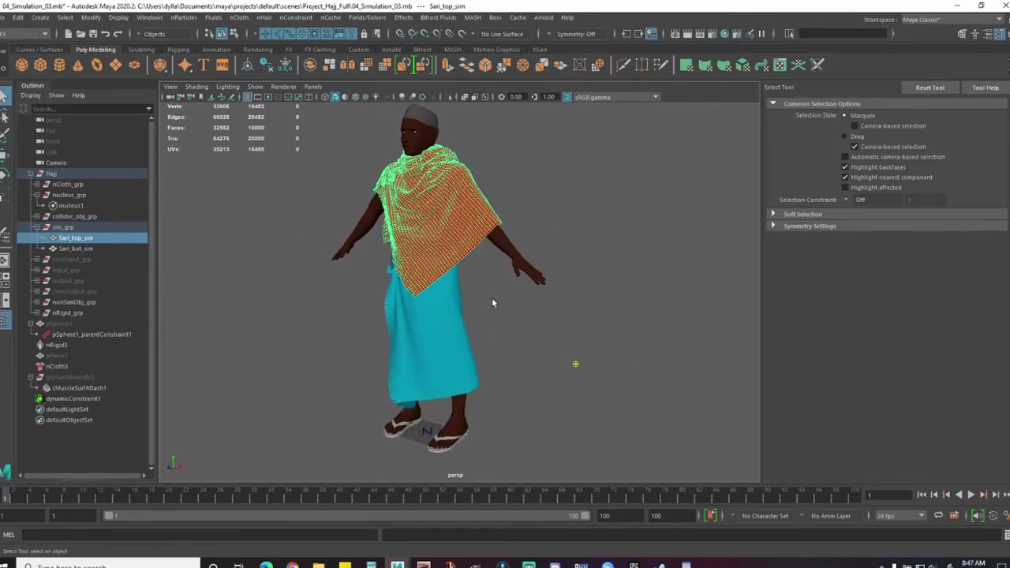
Step: Subdivide the Body mesh with Add Divisions set to 1 division
left_click(502, 242)
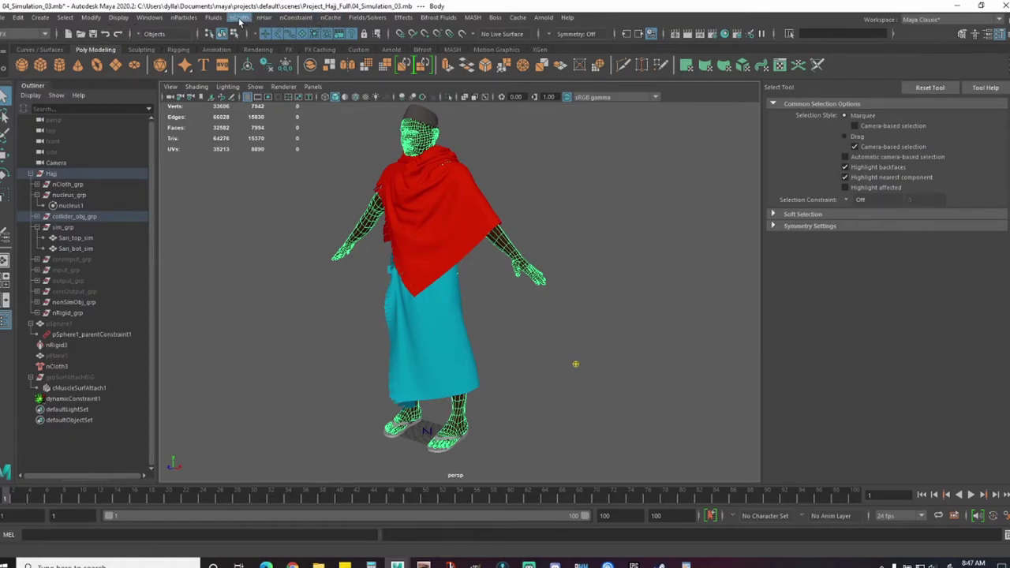
left_click(23, 34)
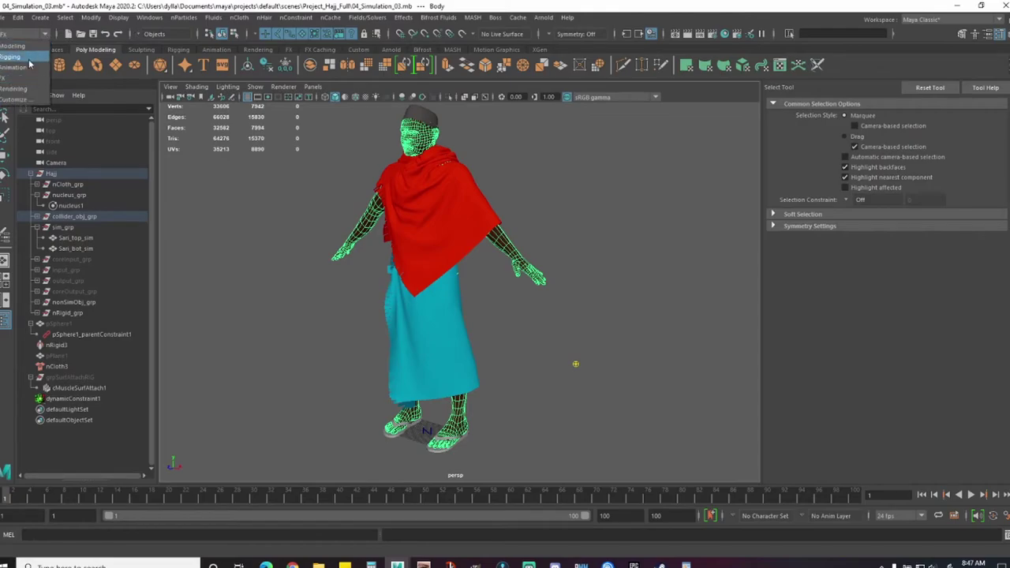
left_click(30, 48)
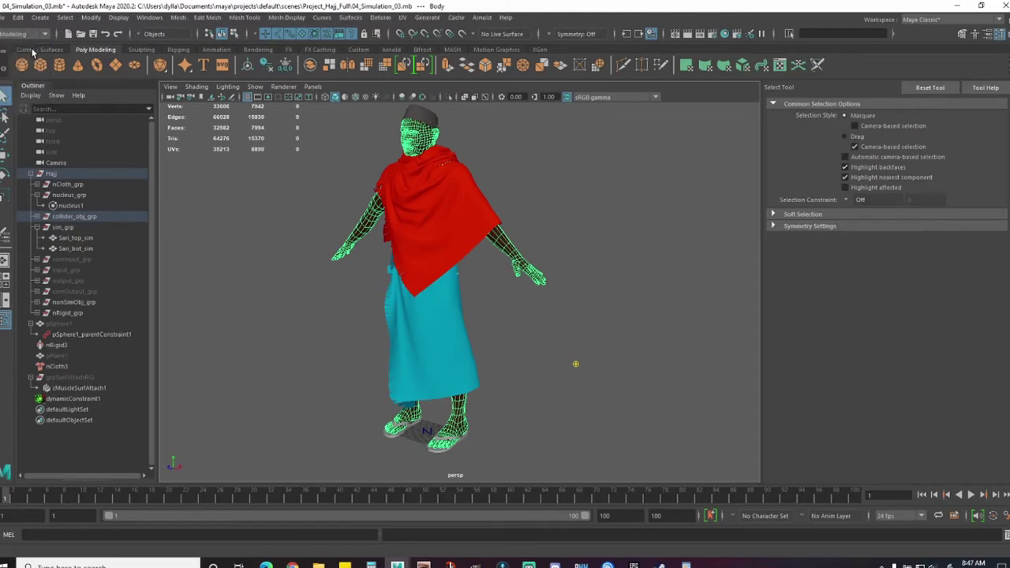
left_click(178, 17)
mouse_move(204, 17)
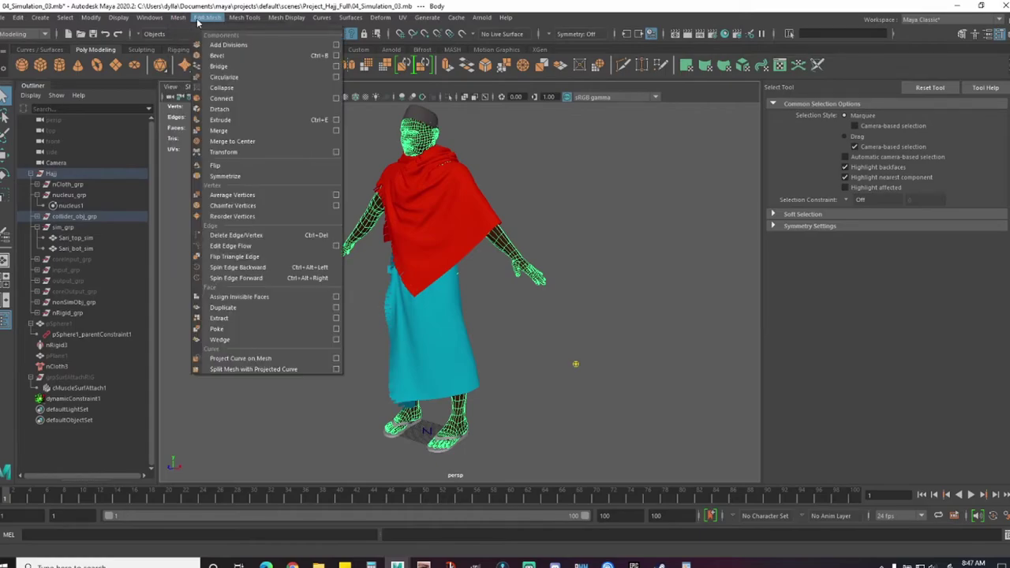
left_click(253, 44)
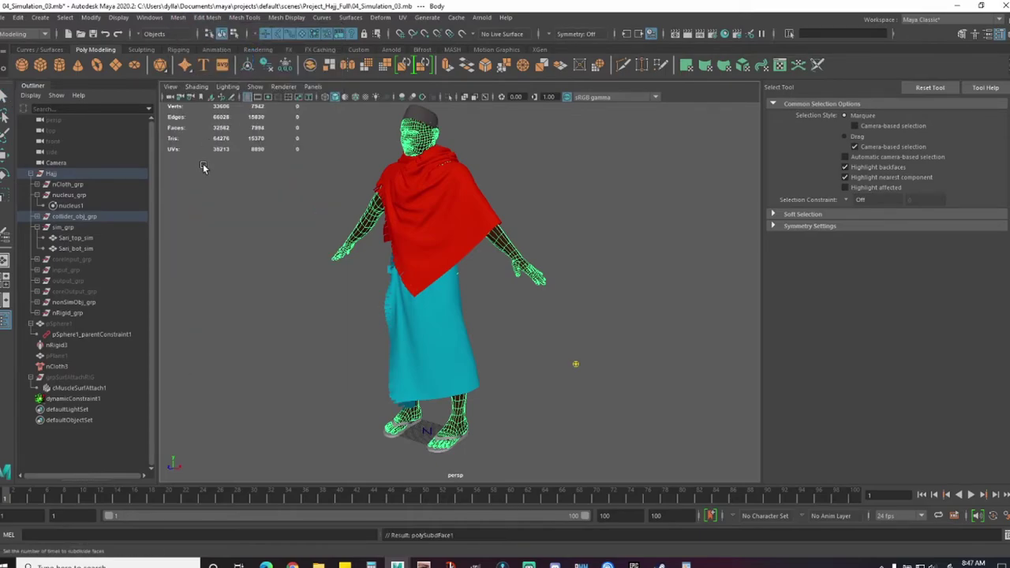
key("t")
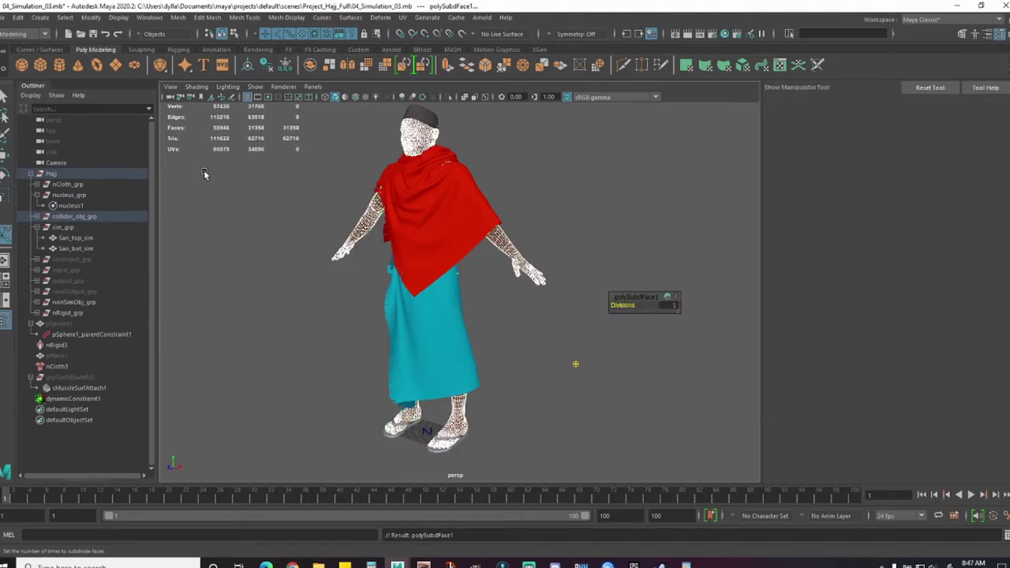
left_click_drag(421, 188, 491, 266, "alt")
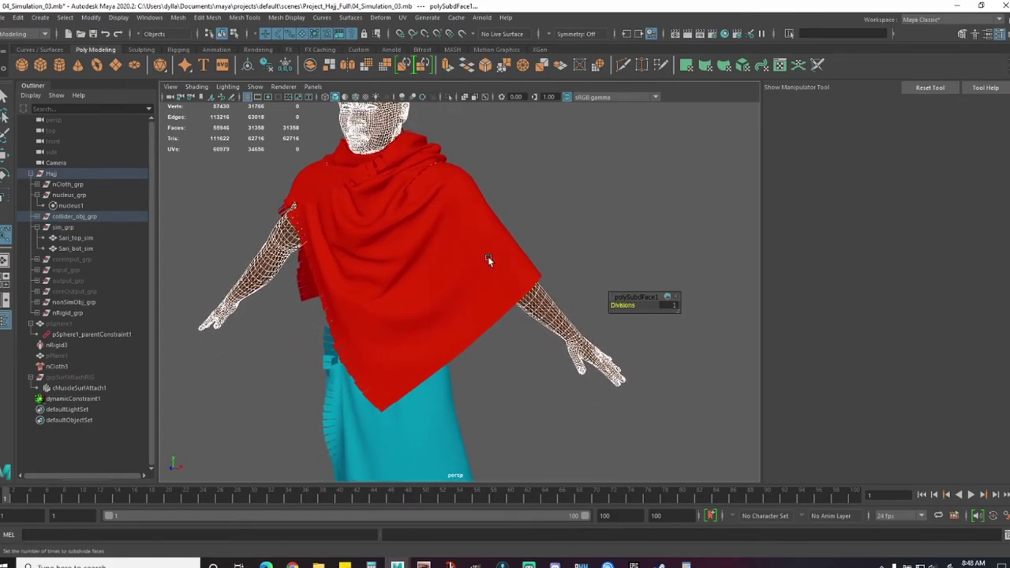
key("q")
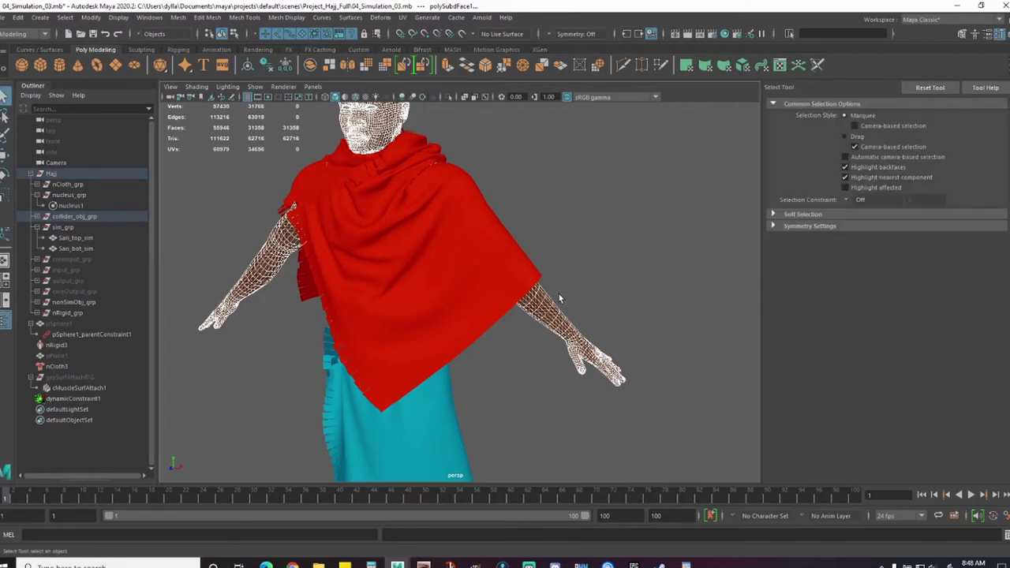
Step: Flood the nRigid Collide Strength vertex map of the Body mesh with a value of 1, using the Replace operation
left_click(559, 292)
left_click_drag(559, 292, 559, 281, "alt")
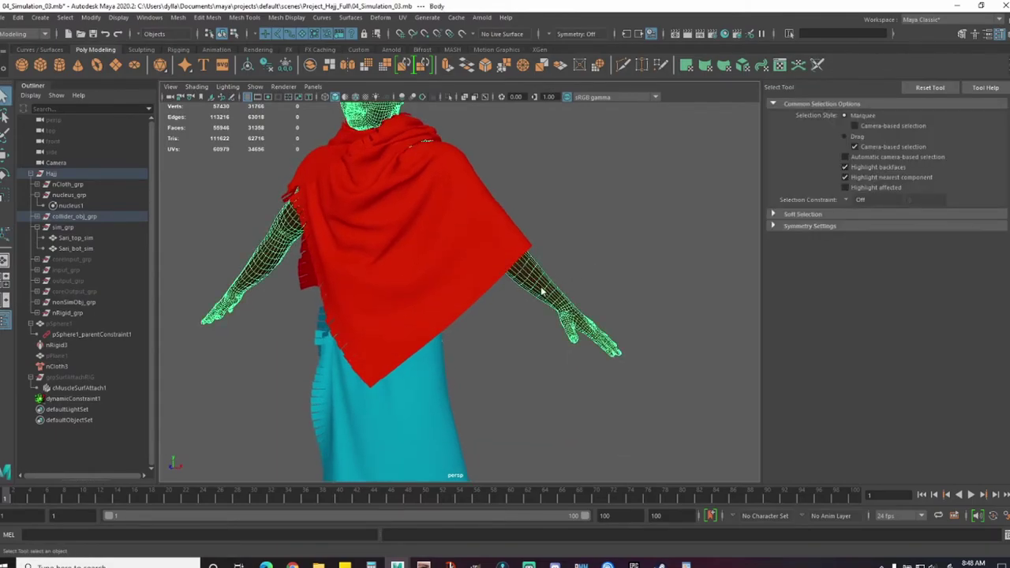
right_click(541, 291)
mouse_move(543, 432)
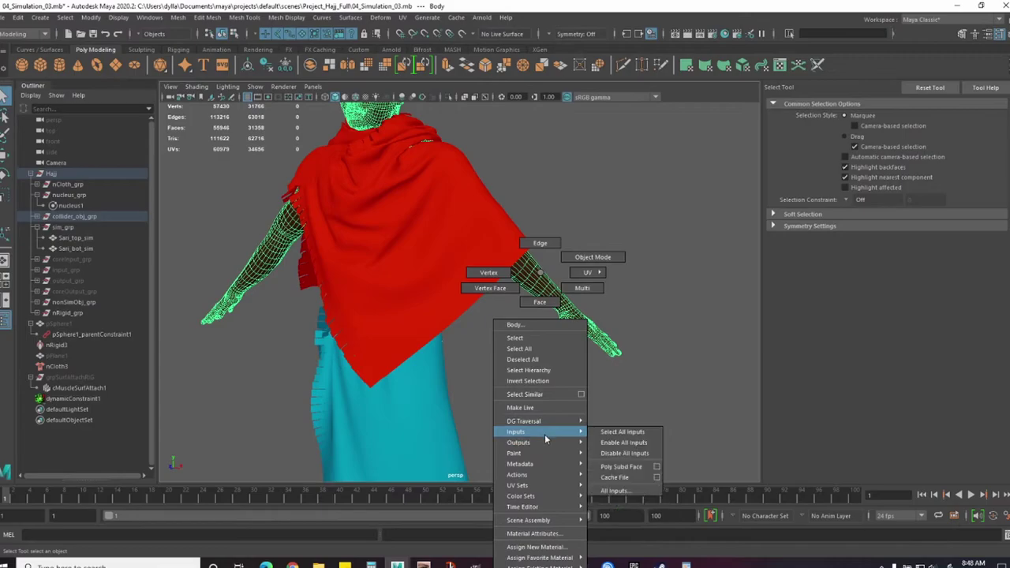
mouse_move(543, 456)
mouse_move(631, 474)
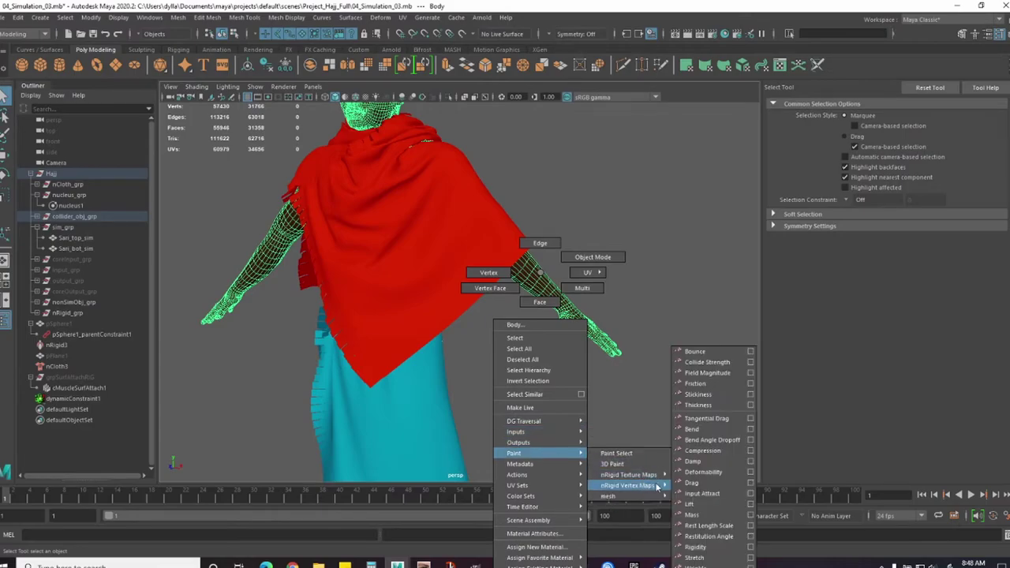
left_click(734, 366)
left_click_drag(683, 354, 584, 363, "alt")
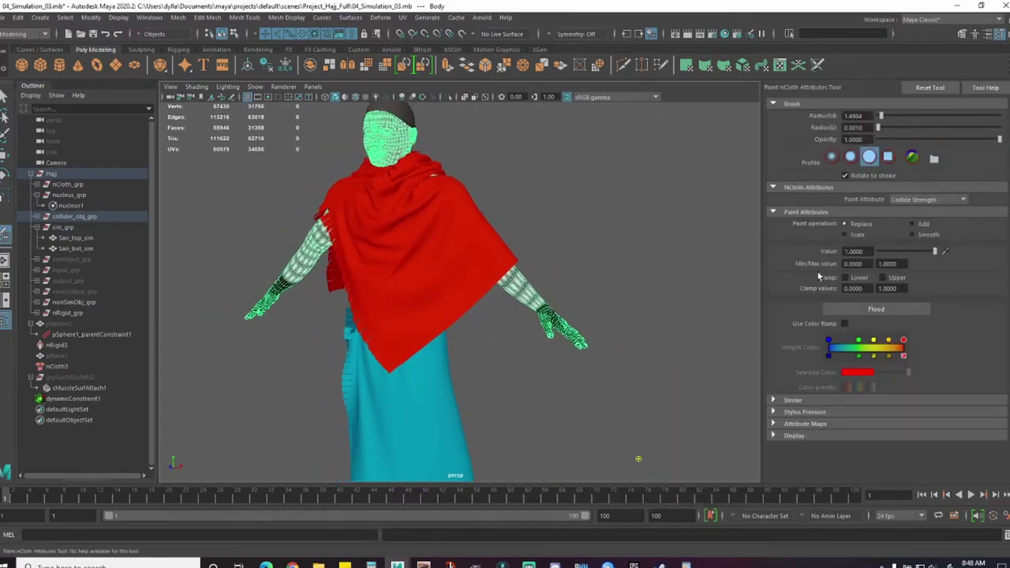
left_click(890, 309)
key("q")
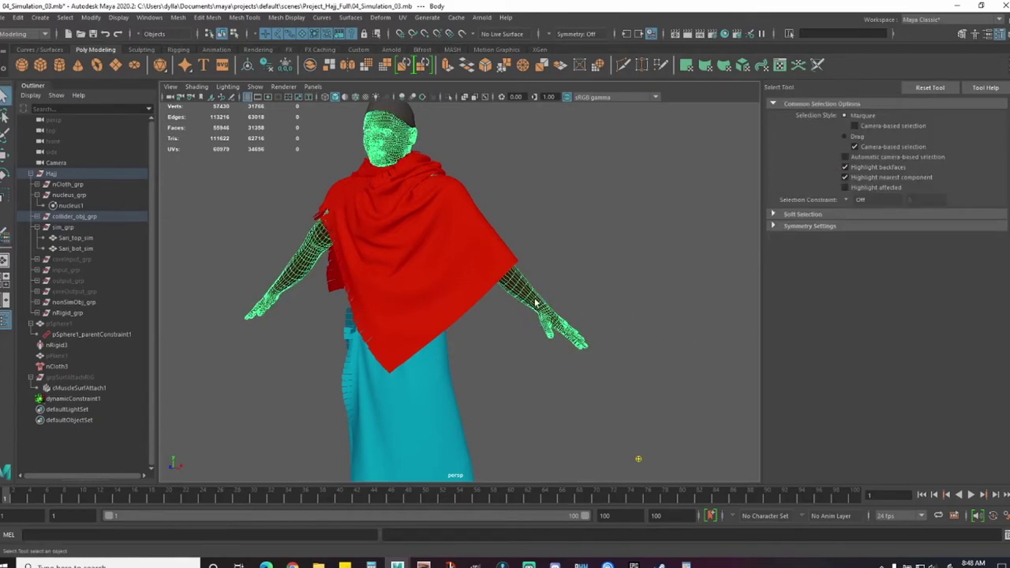
Step: Select the vertices of both hands on the Body mesh, leaving the legs and feet out of the selection
right_click_drag(535, 302, 478, 280)
left_click_drag(477, 284, 480, 331, "alt")
left_click_drag(387, 304, 562, 296)
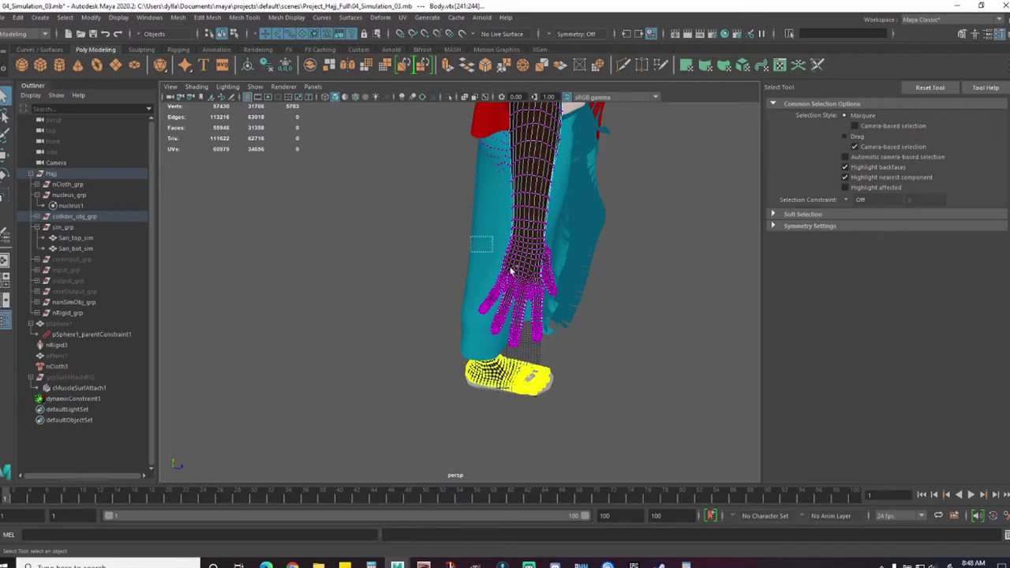
left_click_drag(511, 271, 547, 329)
key("4")
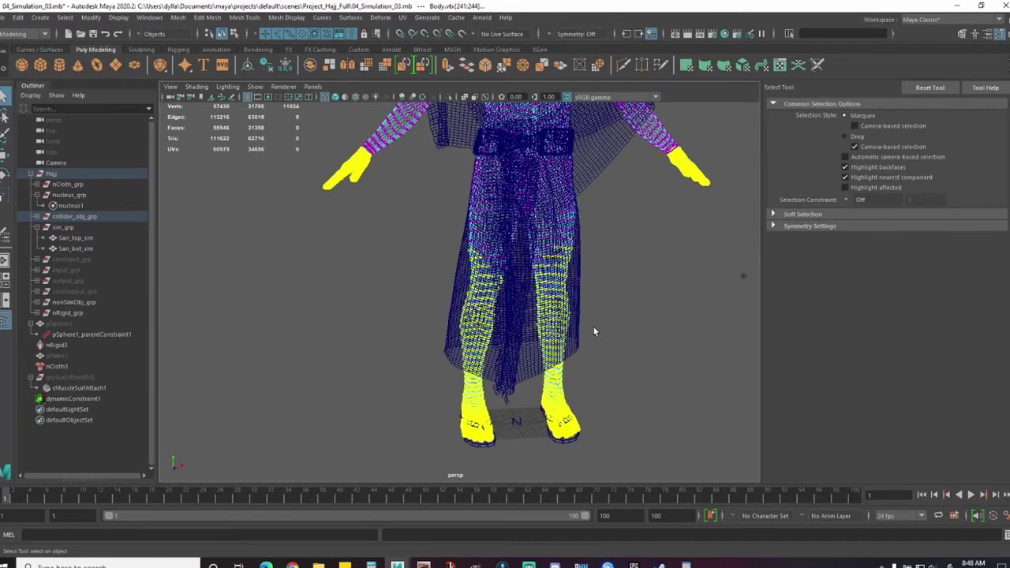
left_click_drag(437, 221, 620, 419, "ctrl")
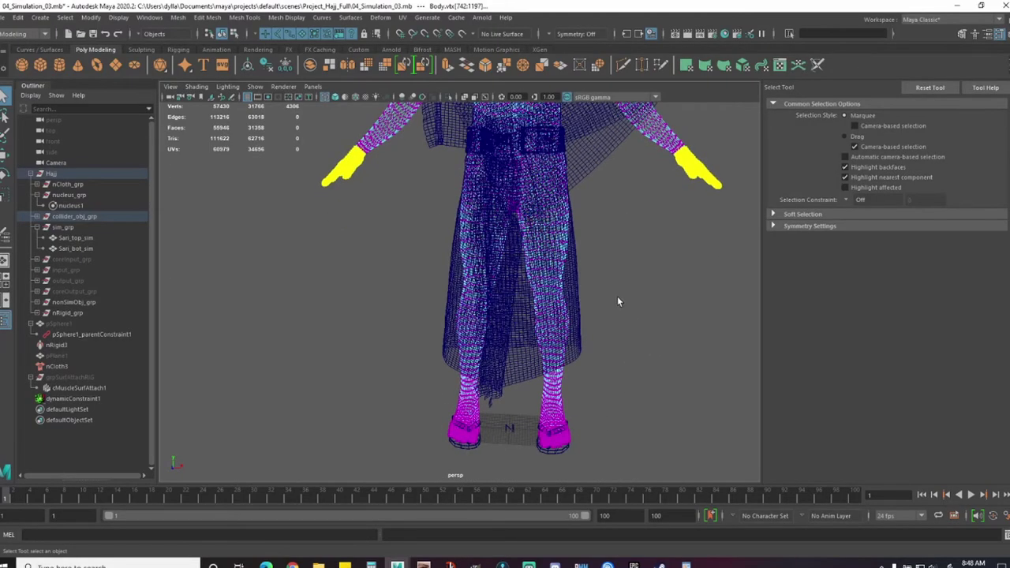
key("5")
scroll(621, 296, "down", 3)
left_click_drag(584, 266, 434, 291, "alt")
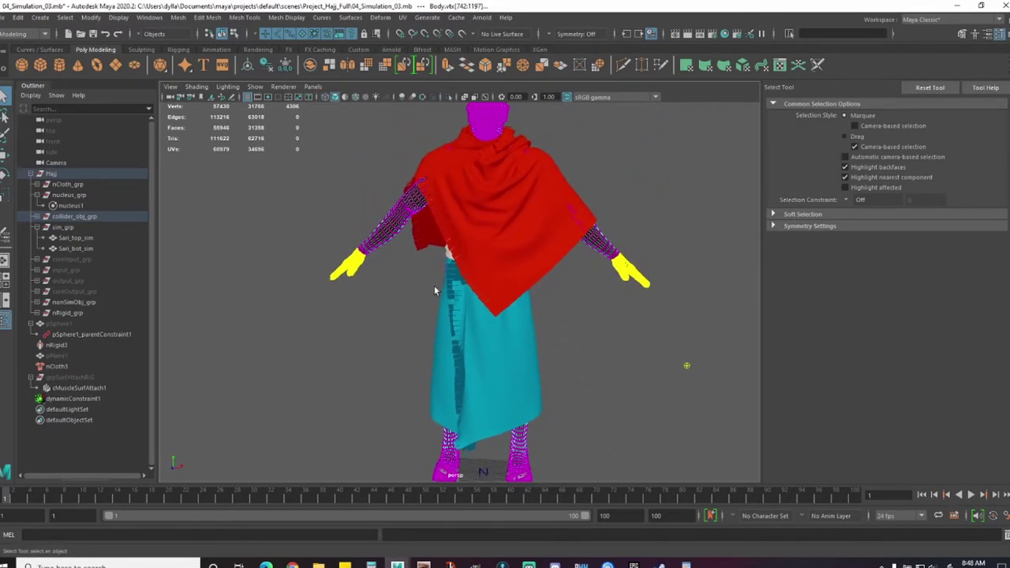
Step: Flood the Collide Strength vertex map of the selected hand vertices with the minimum value of 0, using the Replace operation
mouse_move(609, 243)
right_mouse_down()
mouse_move(616, 398)
mouse_move(640, 427)
mouse_move(693, 459)
mouse_move(764, 393)
mouse_move(773, 362)
right_mouse_up()
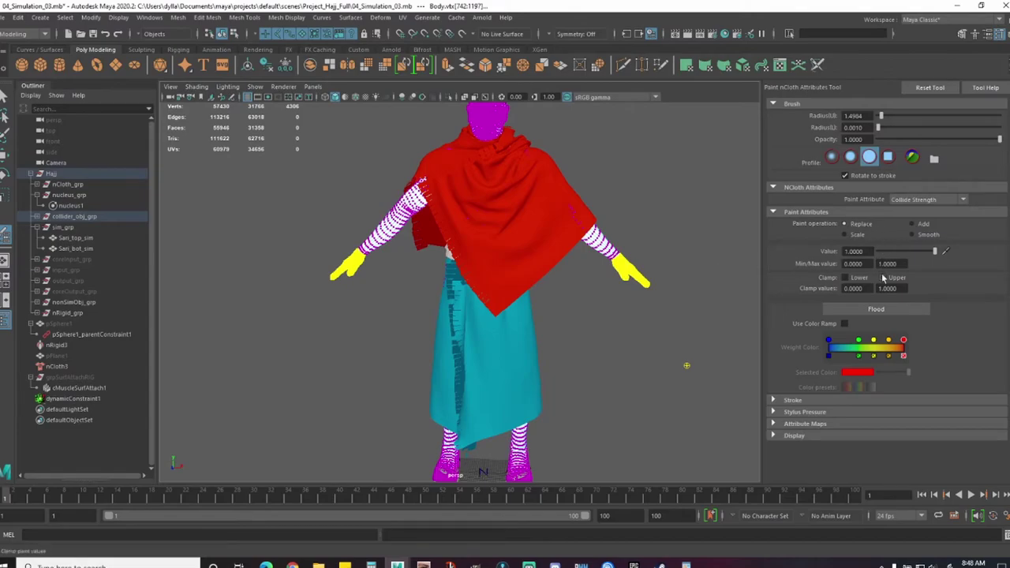
left_click_drag(675, 328, 722, 325, "alt")
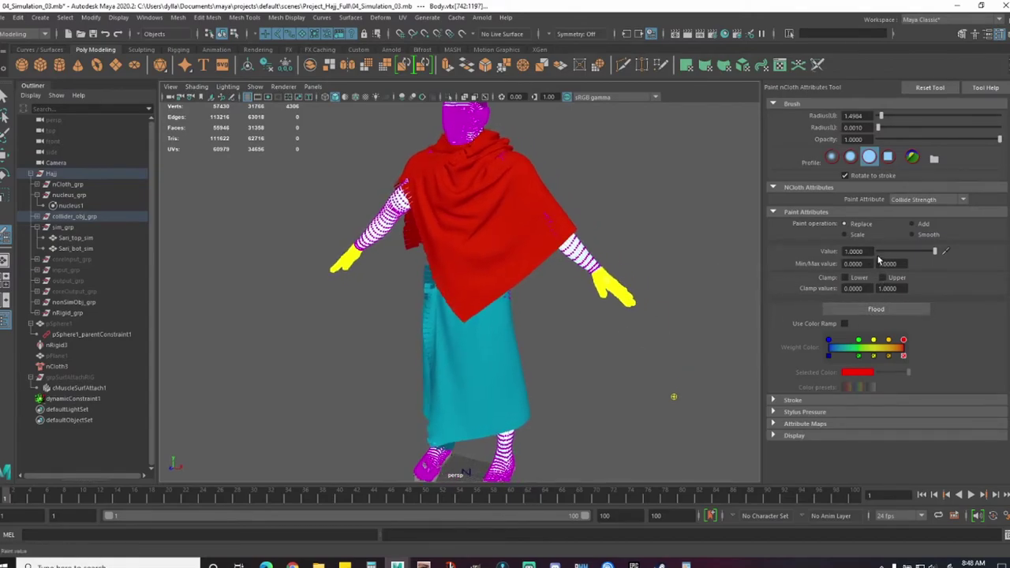
left_click_drag(935, 251, 868, 261)
mouse_move(755, 326)
left_mouse_down("alt")
mouse_move(612, 292)
mouse_move(578, 330)
mouse_move(556, 330)
left_mouse_up("alt")
key("q")
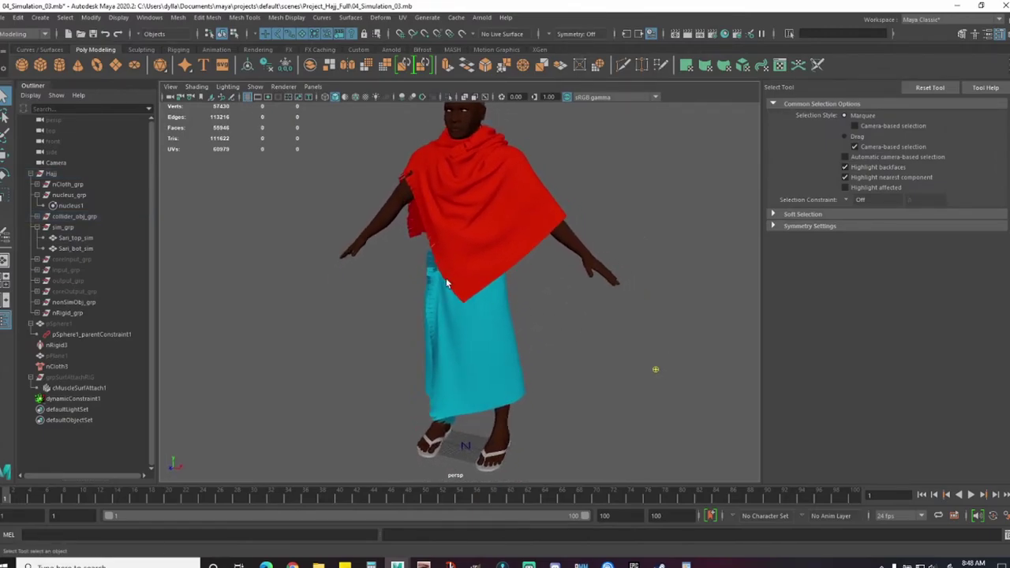
Step: Save the scene under the new file name 04_Simulation_04.mb in the Project_Hajj_Full folder
left_click(9, 18)
left_click(53, 72)
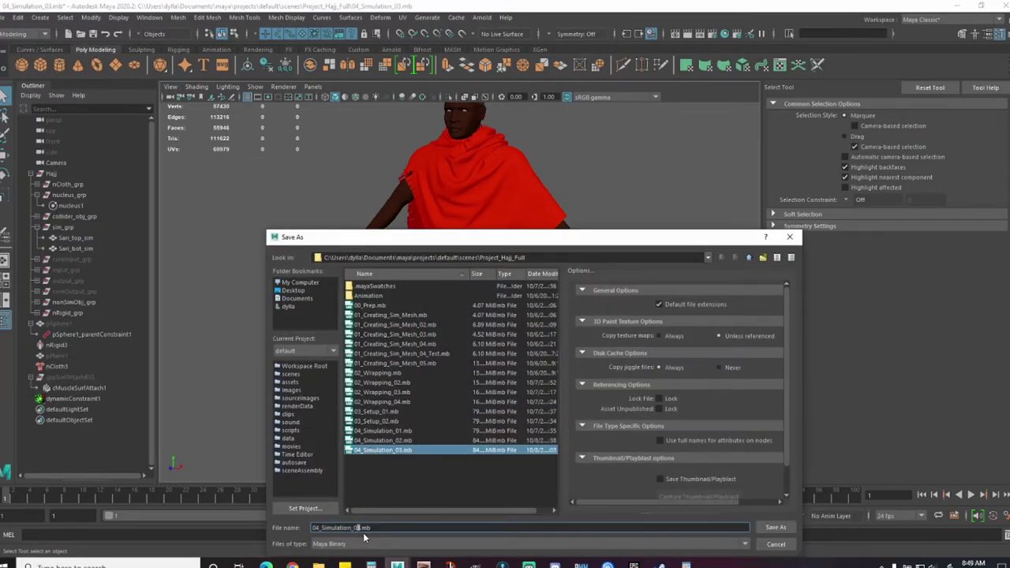
key("Return")
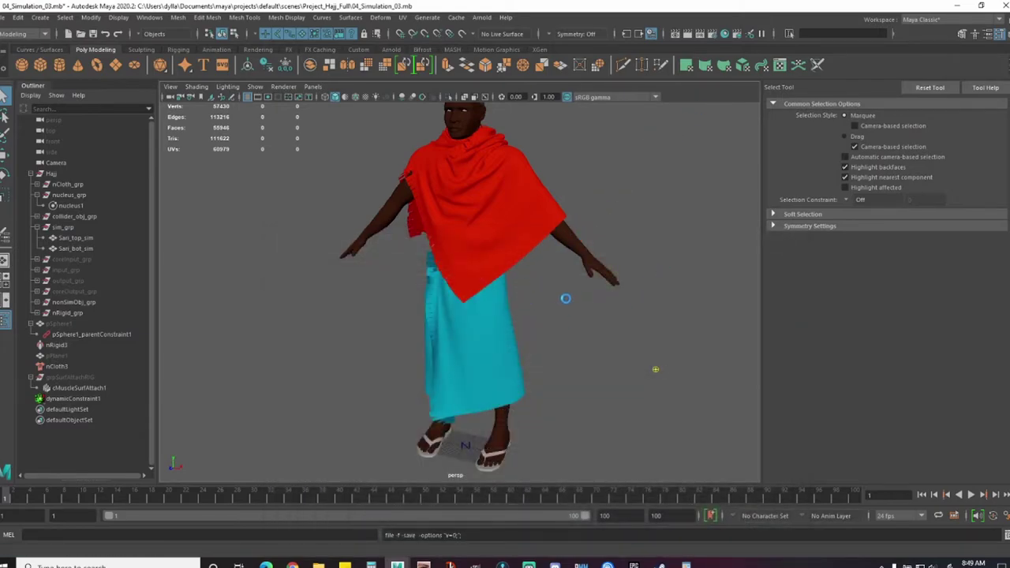
Step: Set the Damp of the red upper garment's nCloth (Sari_top_sim) to 0.02 in its Dynamic Properties, then deselect it
left_click_drag(561, 307, 568, 351, "alt")
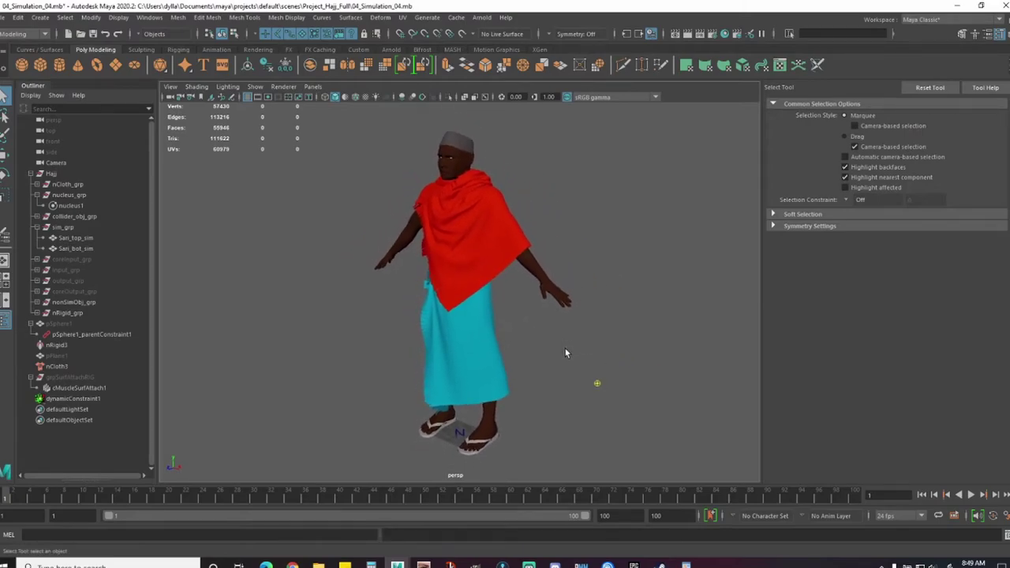
left_click(507, 265)
key("ctrl+a")
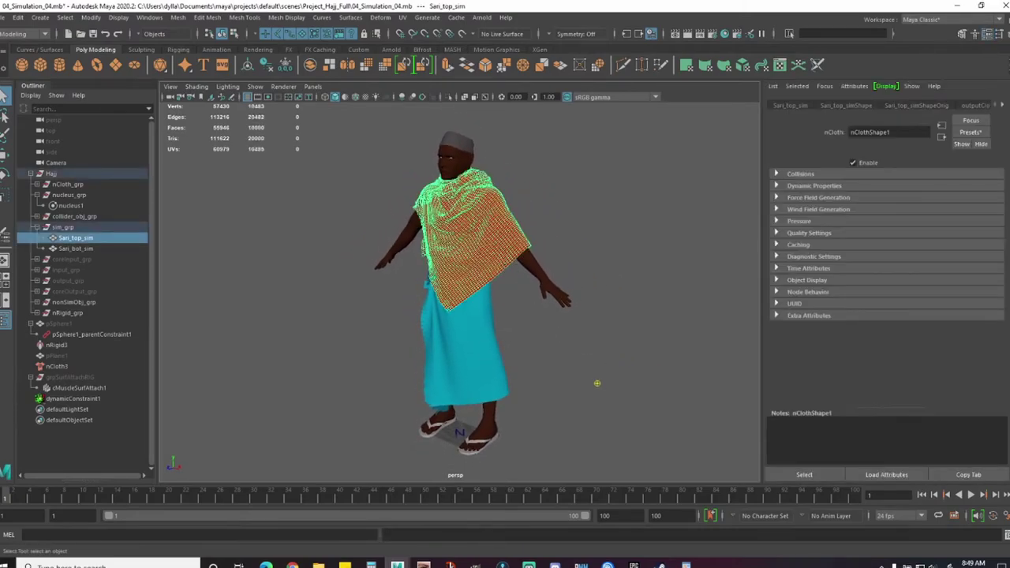
left_click(815, 186)
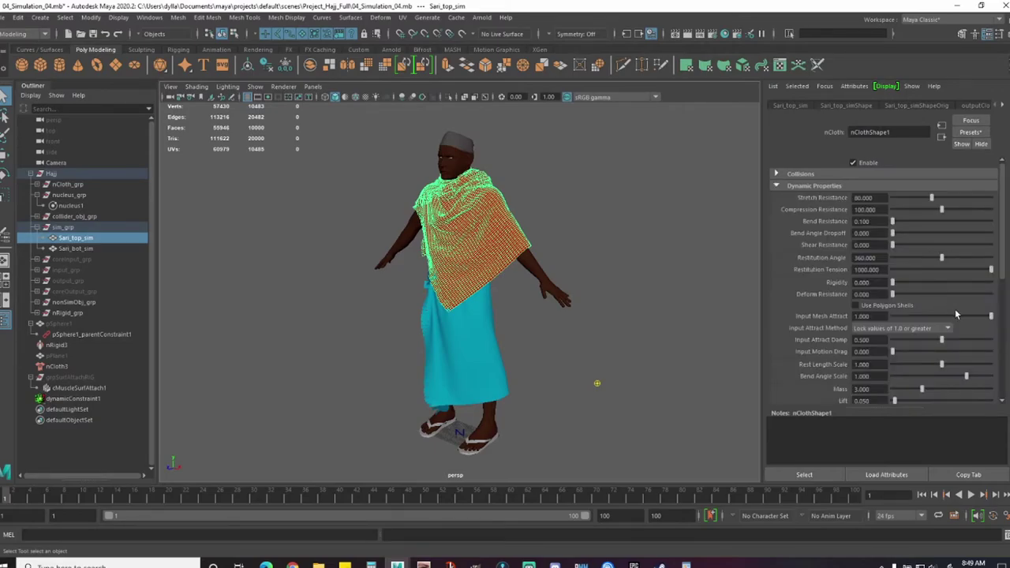
left_click_drag(1001, 268, 1001, 319)
double_click(865, 331)
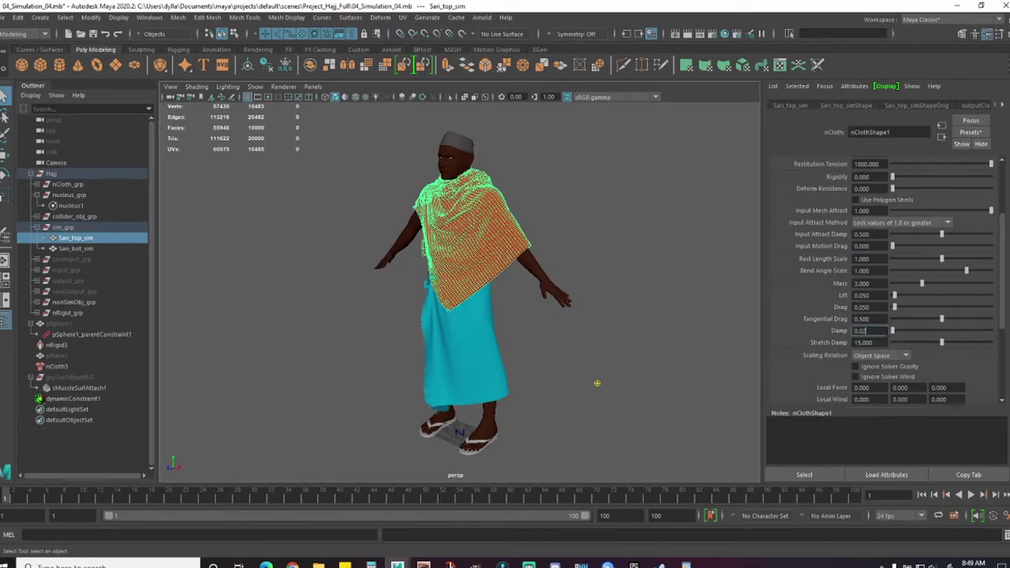
left_click(603, 310)
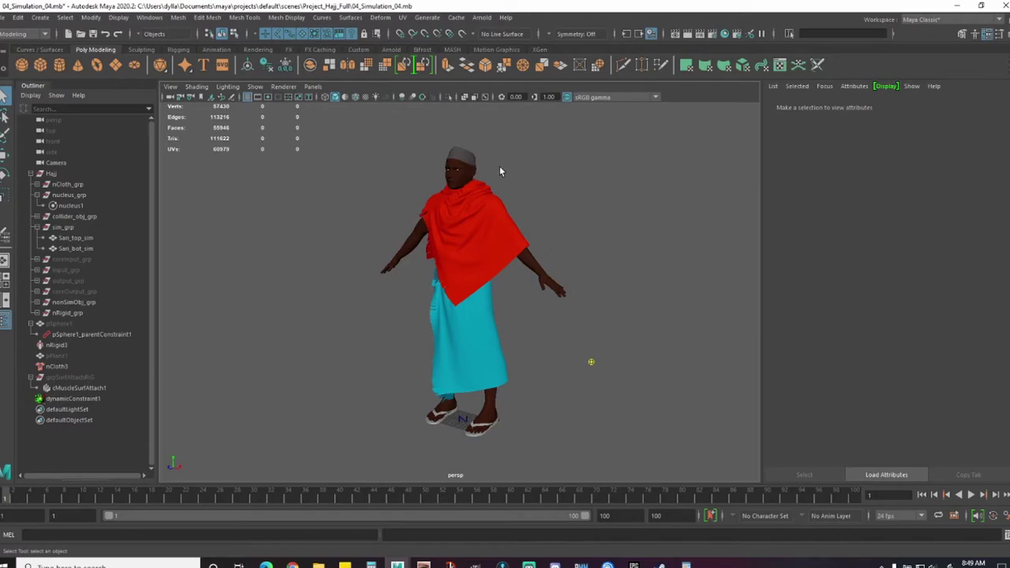
Step: Name the playblast movie file 04_Simulation_04, try a playblast of the scene, and close its preview
left_click(149, 17)
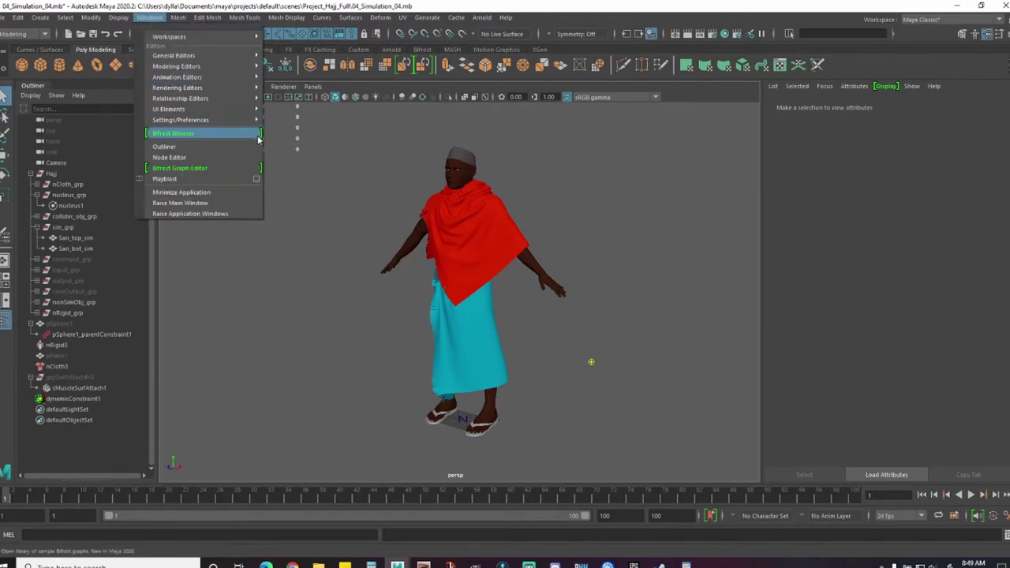
left_click(257, 179)
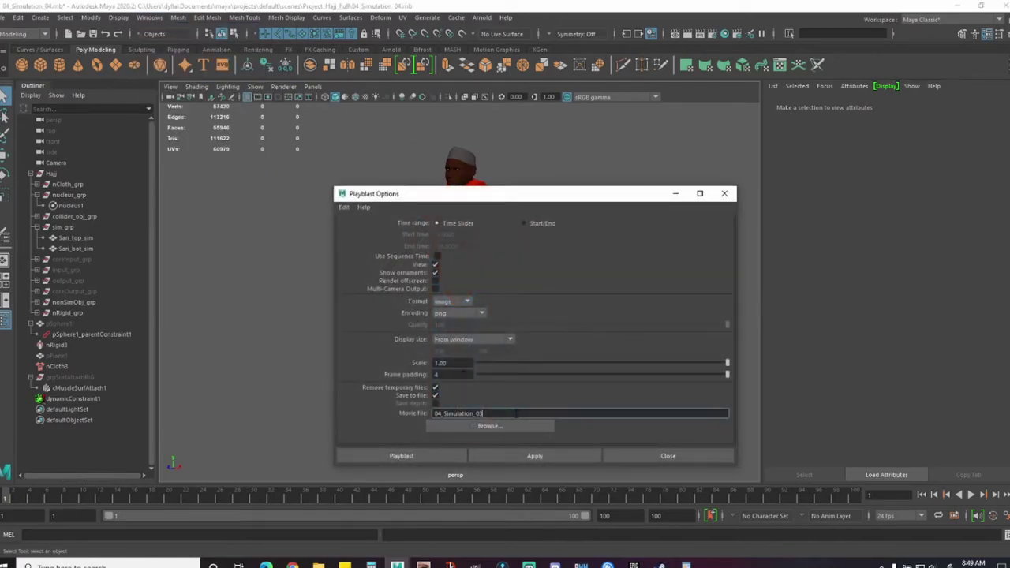
key("Return")
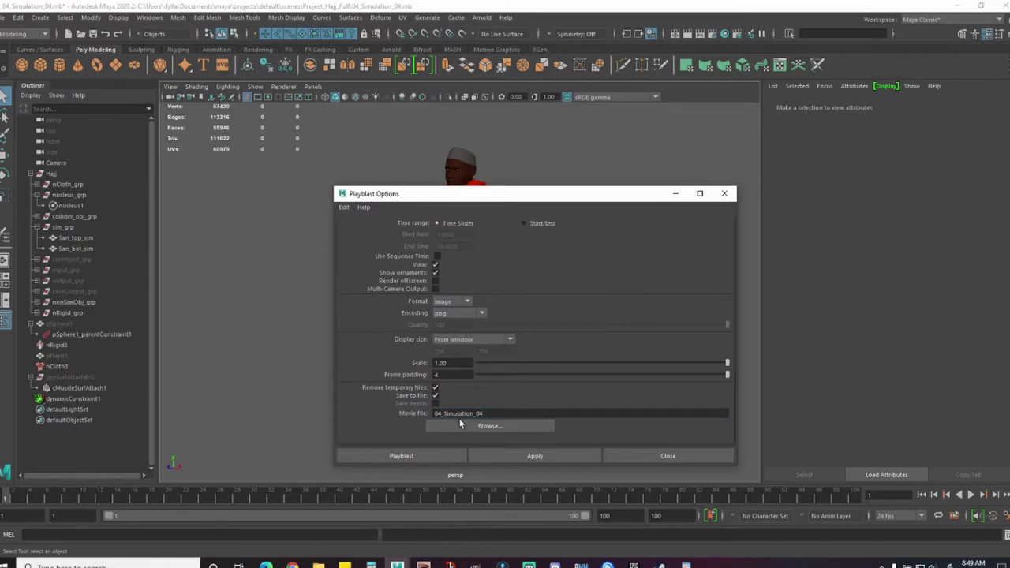
left_click(437, 456)
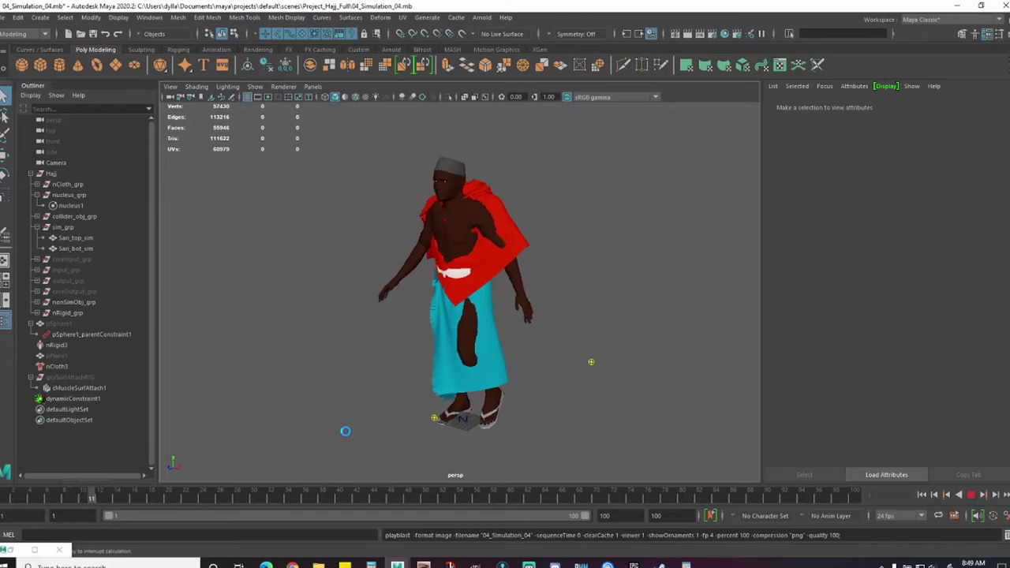
key("Escape")
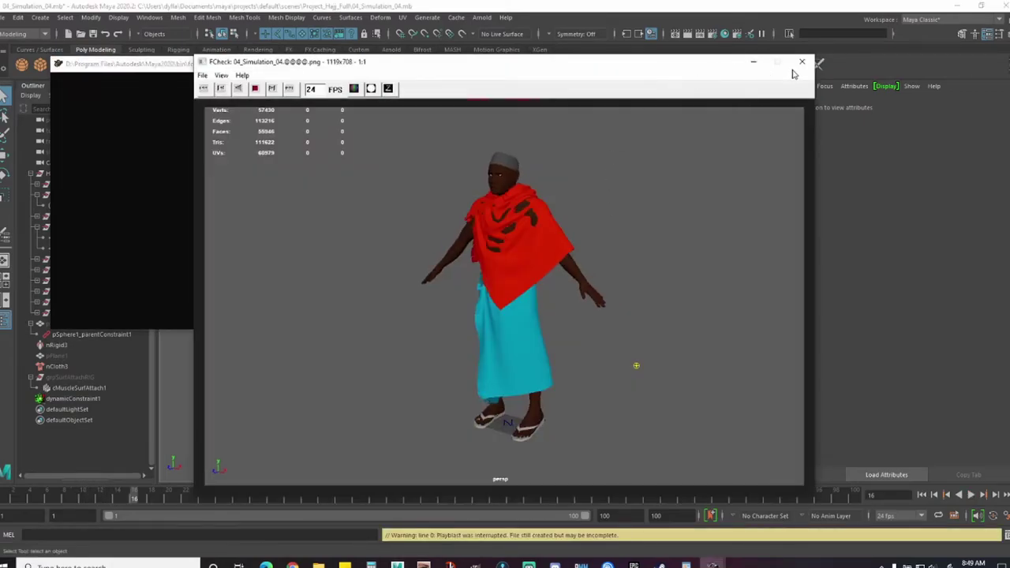
left_click(802, 62)
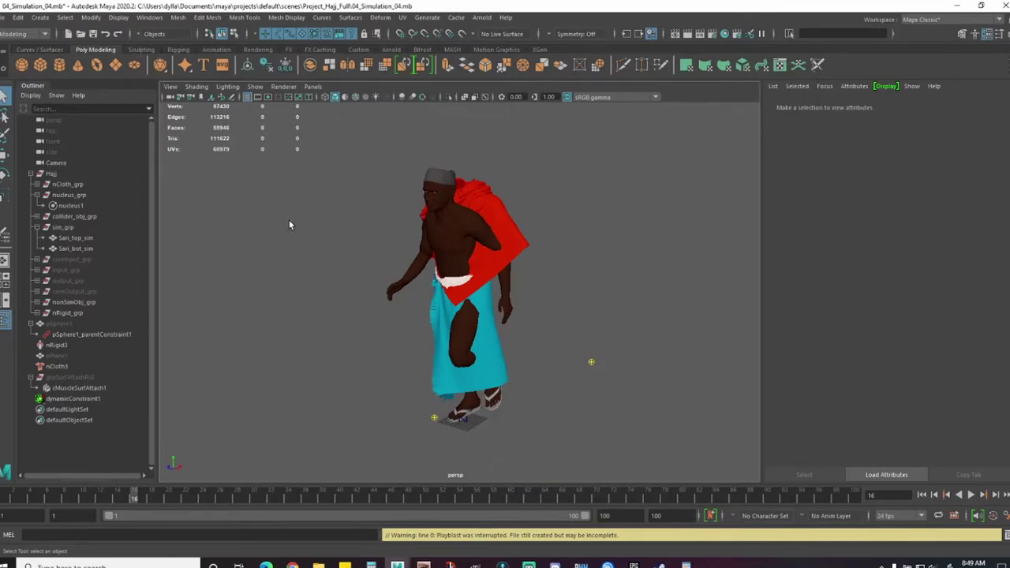
Step: Select nucleus1, return to the first frame, playblast the simulation as 04_Simulation_04, and put the preview away after watching it
left_click(79, 205)
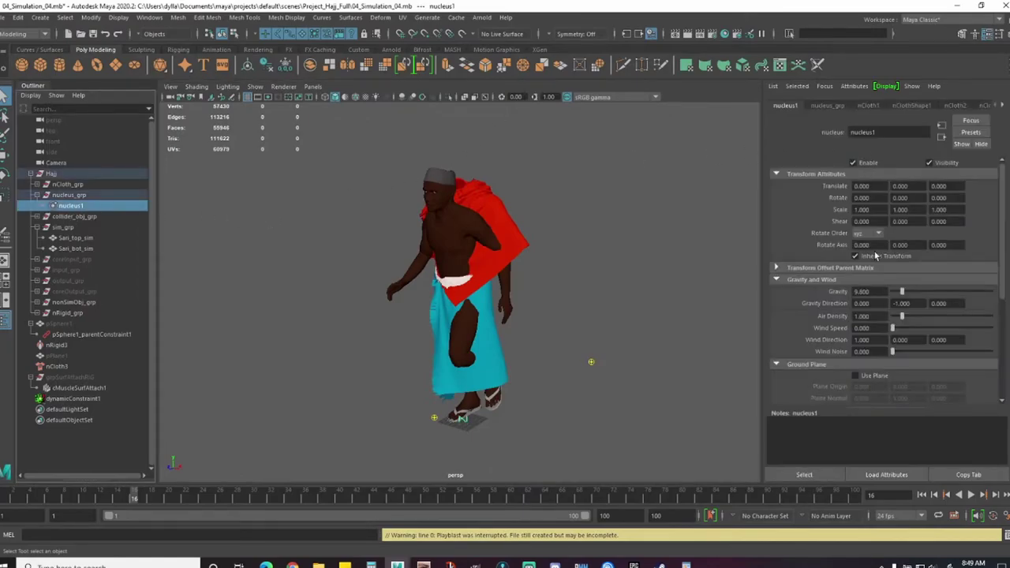
left_click(922, 494)
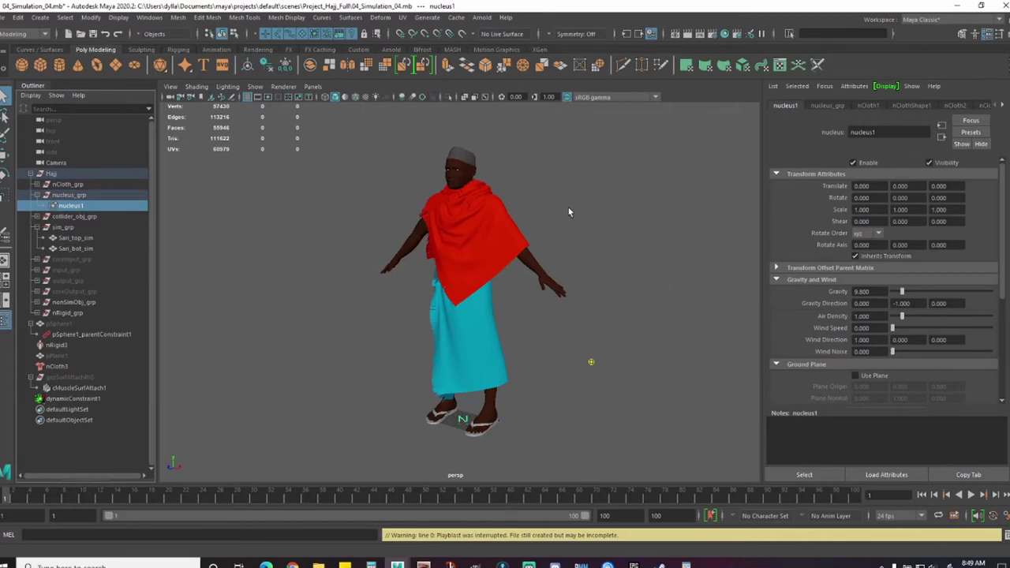
left_click(150, 17)
left_click(260, 119)
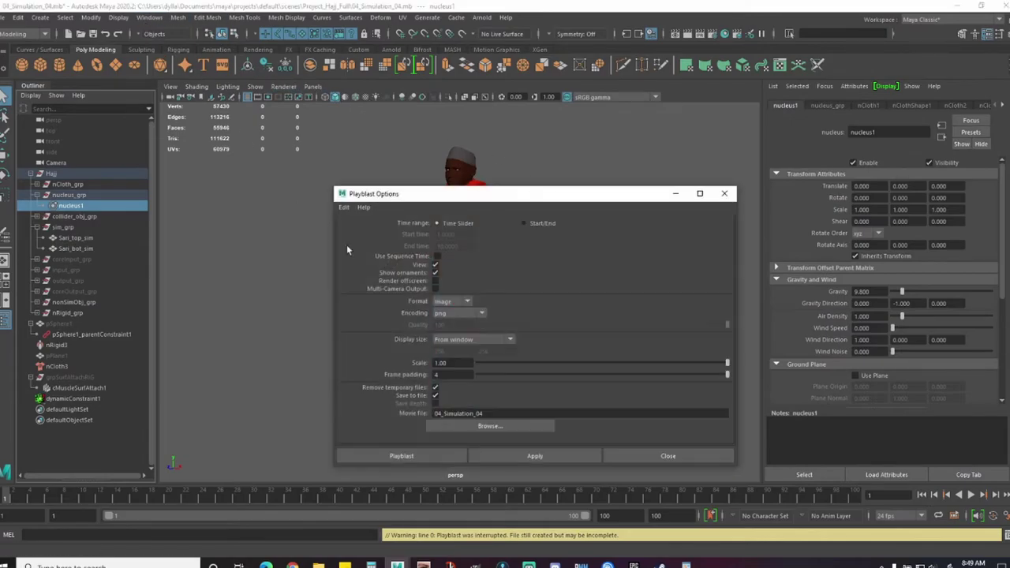
left_click(434, 461)
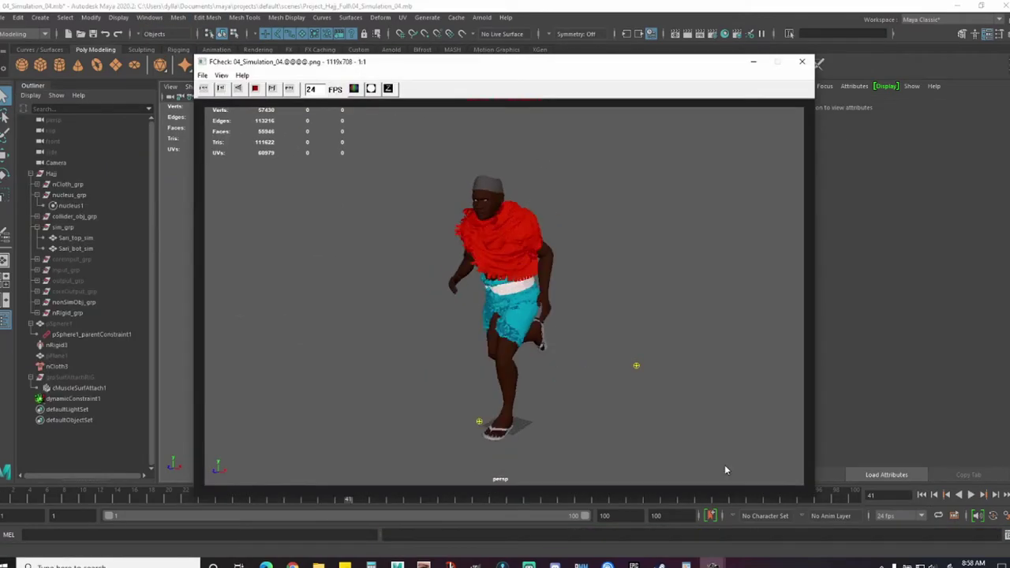
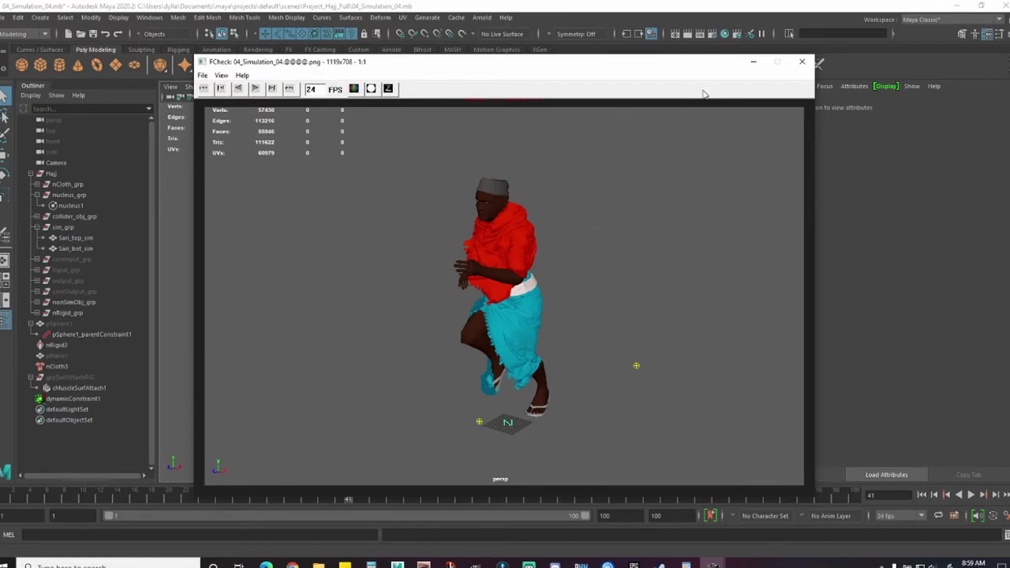
left_click(753, 63)
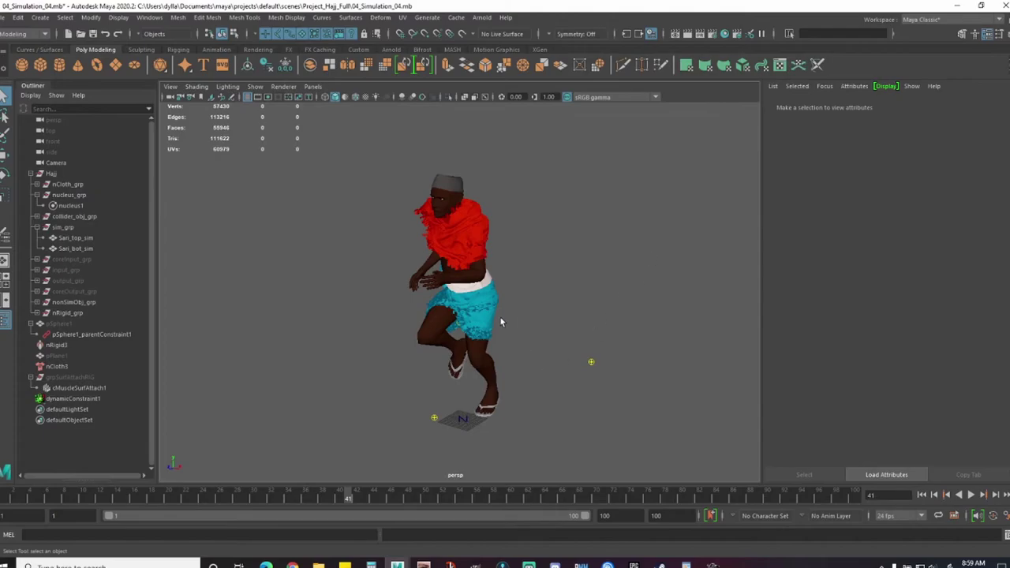
Step: Examine the Solver Attributes and Scale Attributes of nucleus1, including its Space Scale
left_click(88, 217)
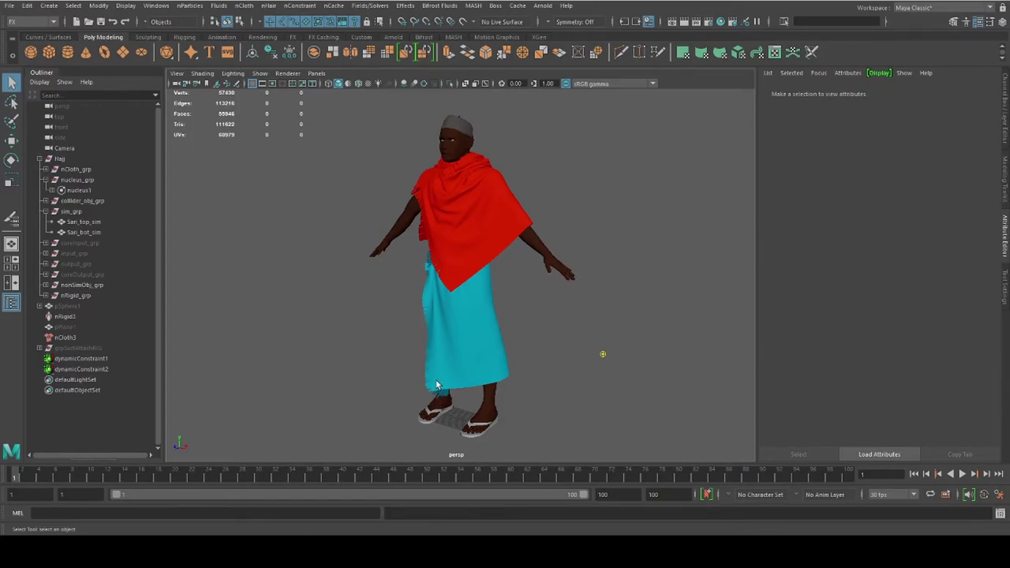
left_click(86, 191)
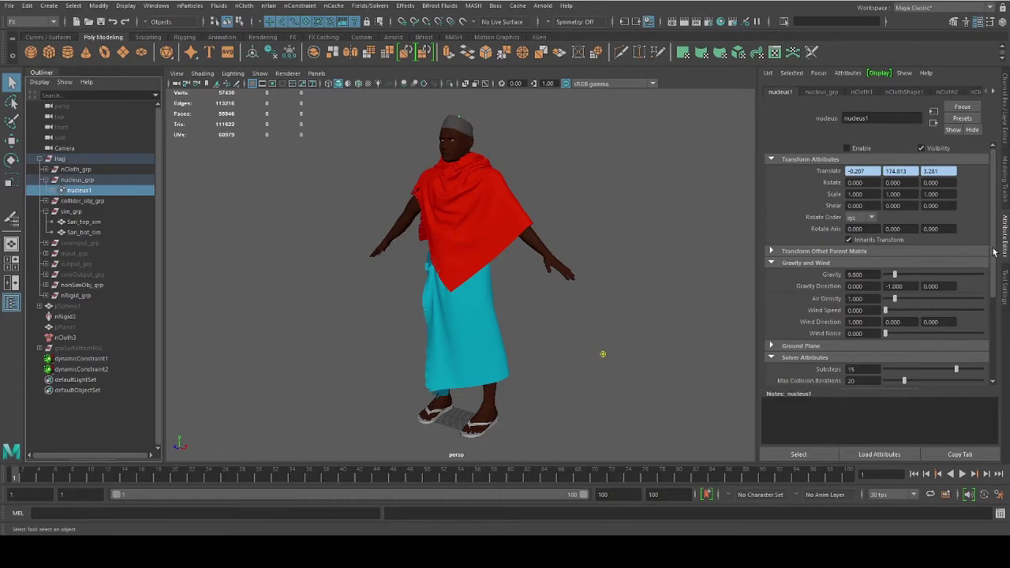
left_click_drag(994, 252, 992, 344)
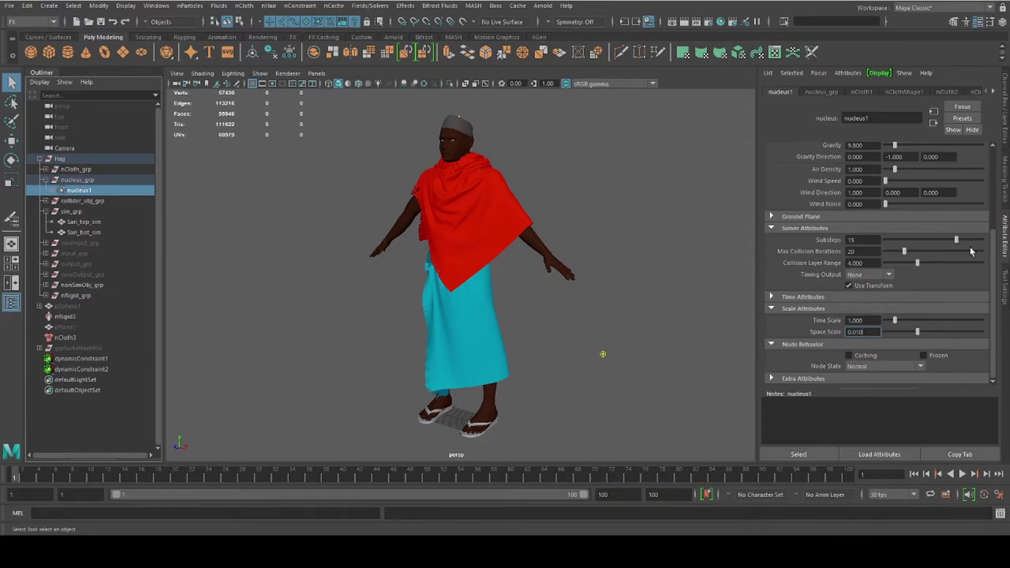
mouse_move(995, 292)
left_mouse_down()
mouse_move(997, 249)
mouse_move(996, 301)
left_mouse_up()
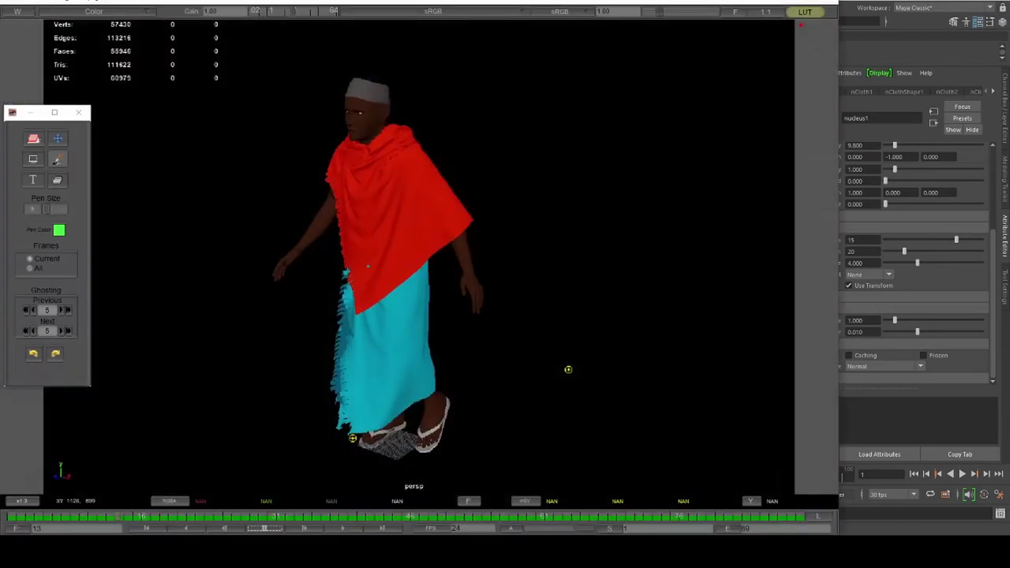
Step: Review the cloth playblast in the image sequence player, playing it and scrubbing through to the final frames
left_click(339, 530)
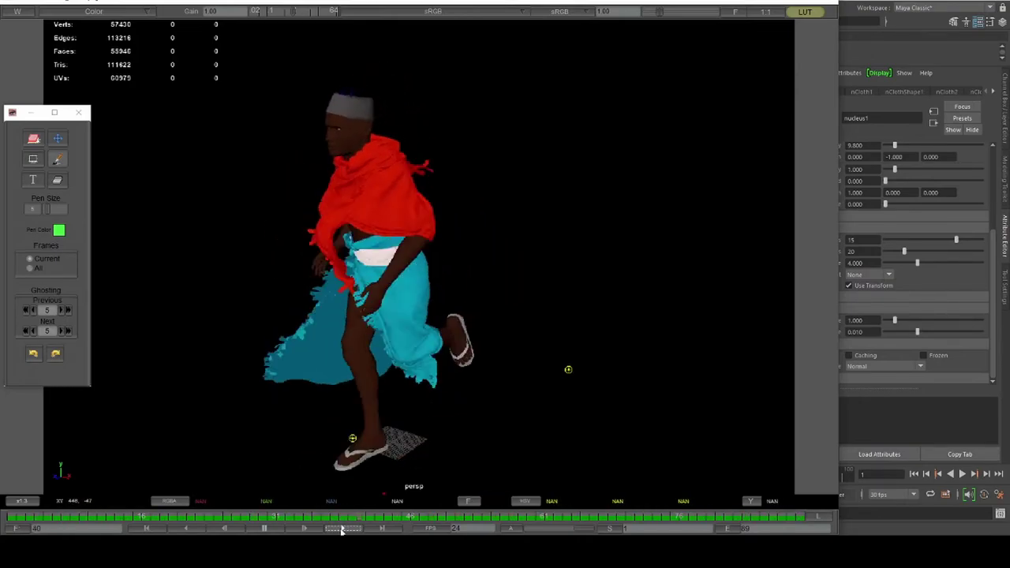
left_click(272, 527)
left_click_drag(544, 518, 800, 512)
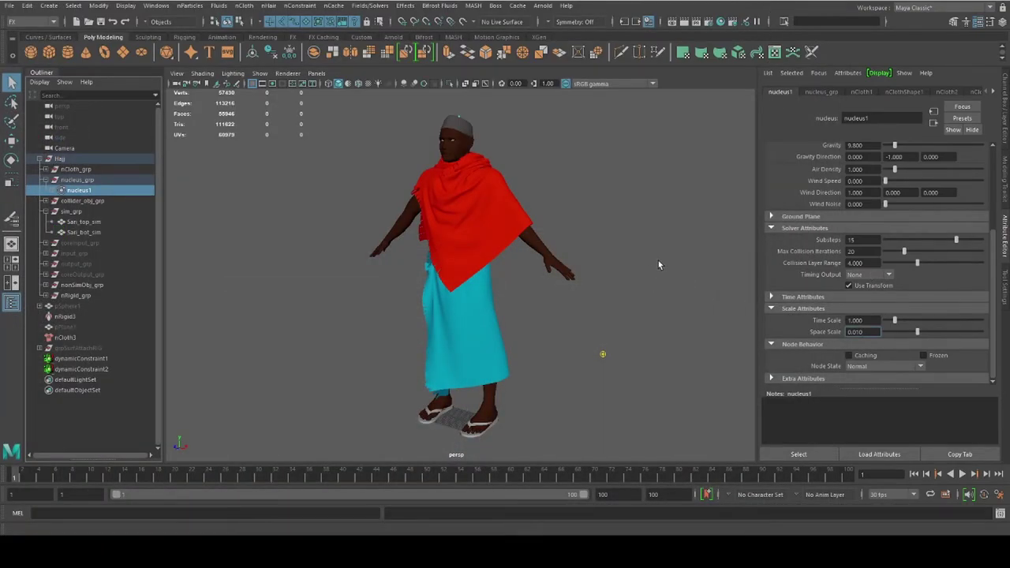
Step: Try nucleus1 with Substeps of 3 and Max Collision Iterations of 4
left_click(860, 240)
key("Tab")
left_click(863, 242)
double_click(852, 241)
type("3")
key("Tab")
type("4")
key("Return")
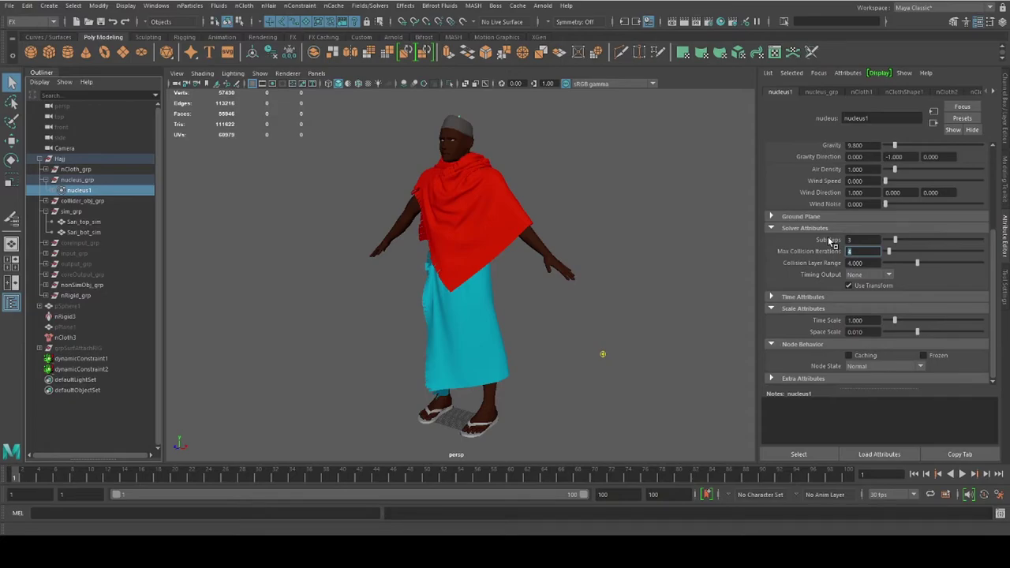
Step: Try nucleus1 with Substeps raised to 30 and Max Collision Iterations raised to 40
key("shift+Tab")
type("30")
key("shift+Tab")
key("Tab")
key("Tab")
type("40")
Step: Try lower nucleus1 solver values: Substeps of 15 and then 7, with Max Collision Iterations of 20
key("shift+Tab")
type("15")
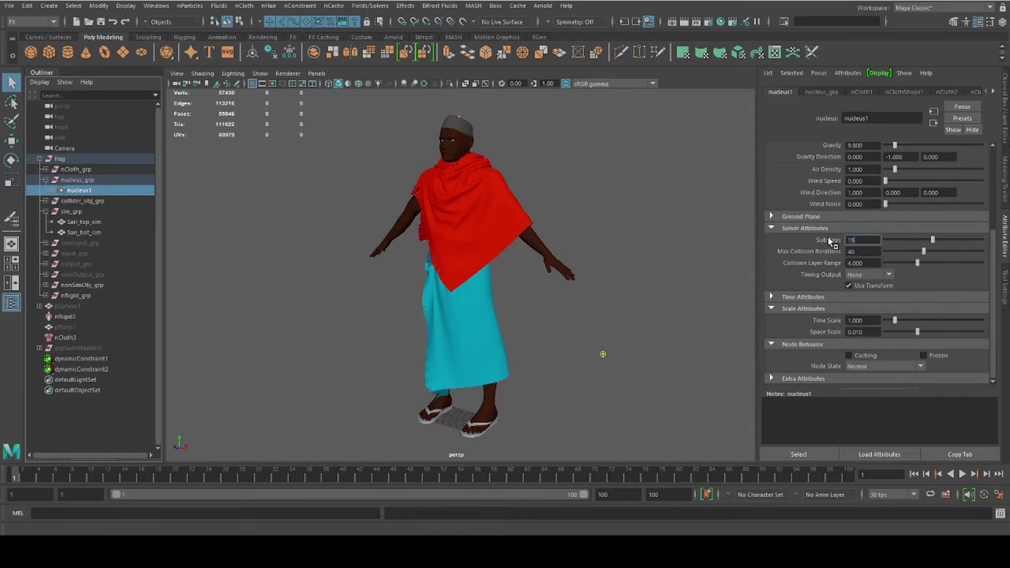
key("shift+Tab")
key("Tab")
key("Tab")
type("20")
key("shift+Tab")
type("7")
key("Tab")
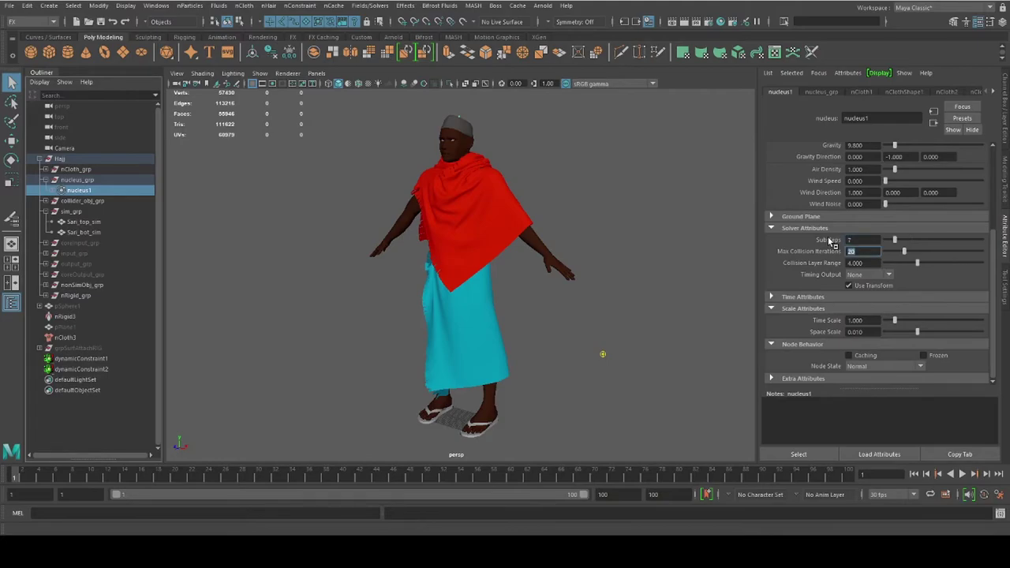
Step: Set the nucleus1 Substeps to 15 and Max Collision Iterations to 20
type("1")
key("shift+Tab")
type("5")
key("Tab")
type("20")
key("Return")
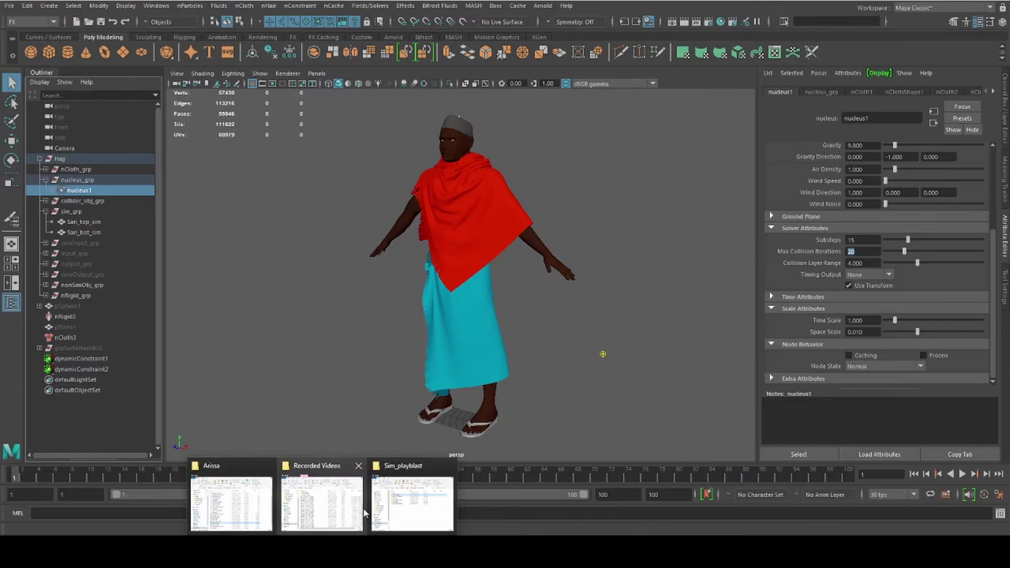
Step: Check the saved simulation versions in the Sim_playblast folder, selecting v06_InputAttractAdj
left_click(411, 502)
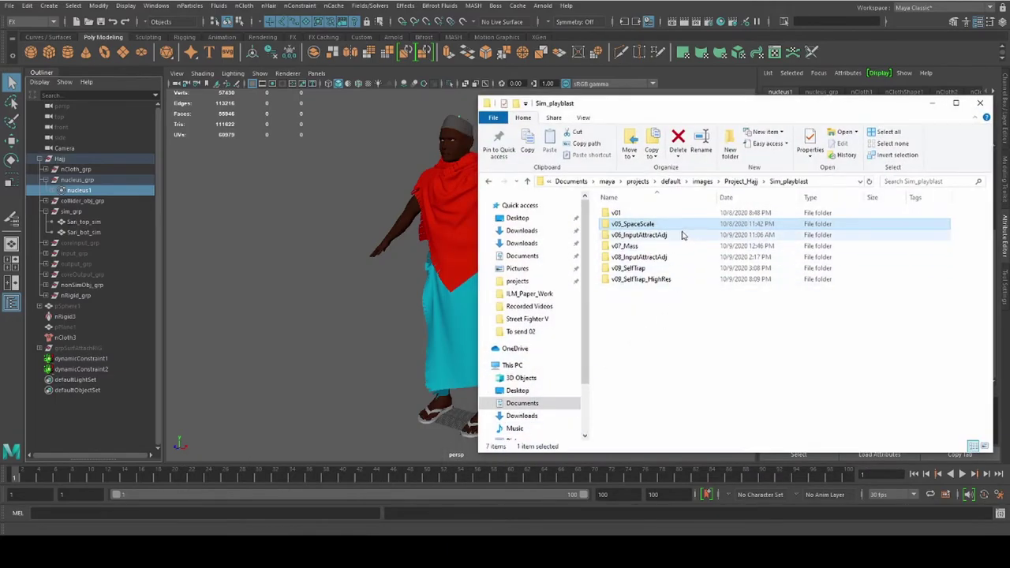
mouse_move(681, 228)
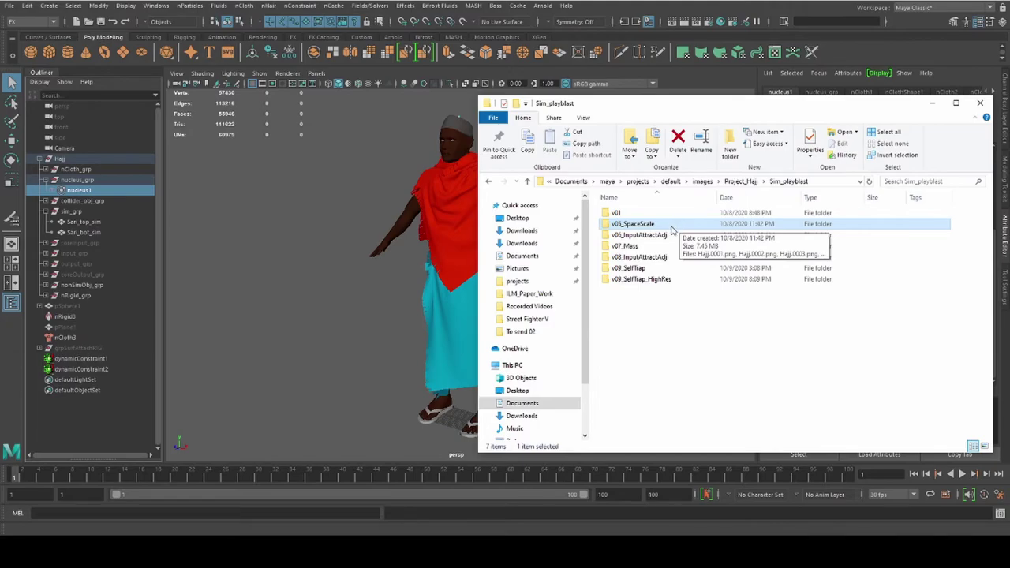
left_click(667, 236)
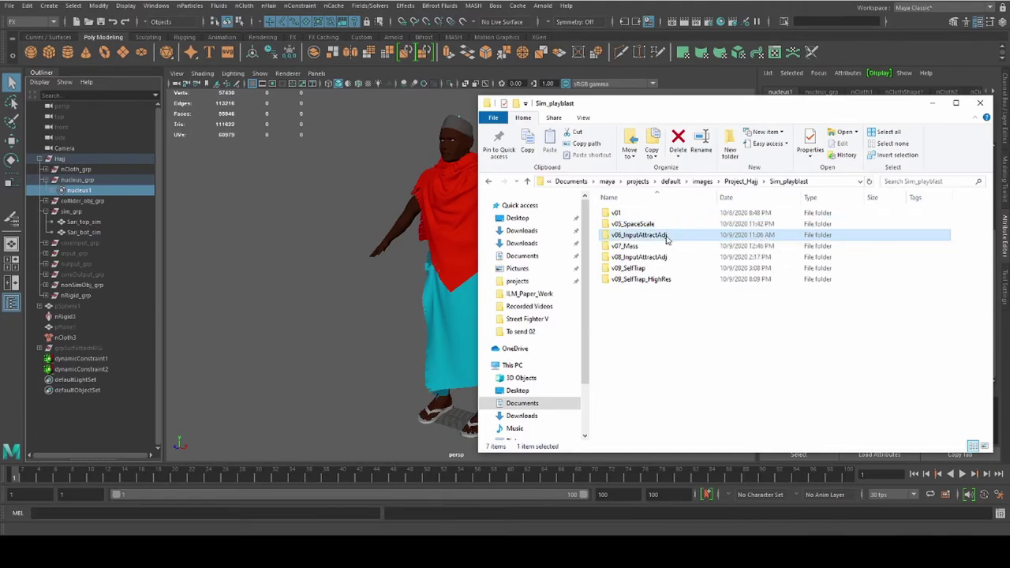
left_click(932, 104)
Step: Frame the character's lower garment and hide the upper garment Sari_top_sim
left_click(493, 299)
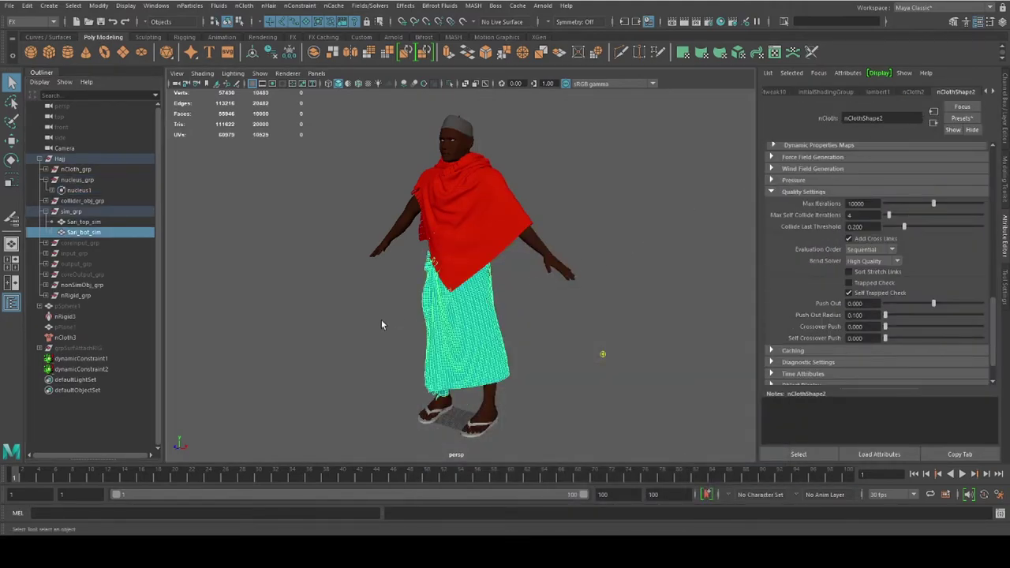
key("f")
left_click_drag(467, 311, 483, 304, "alt")
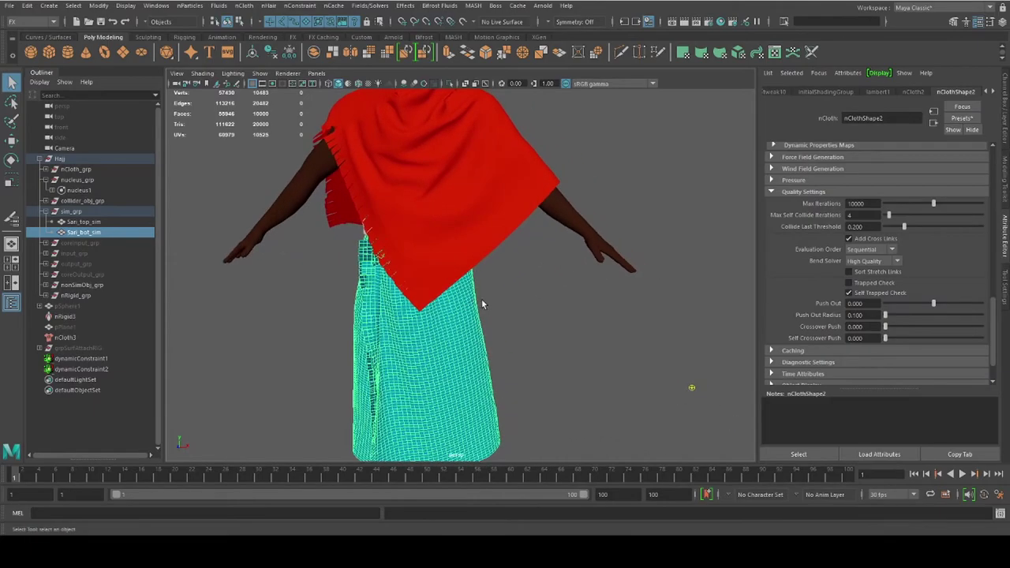
left_click(281, 203, "shift")
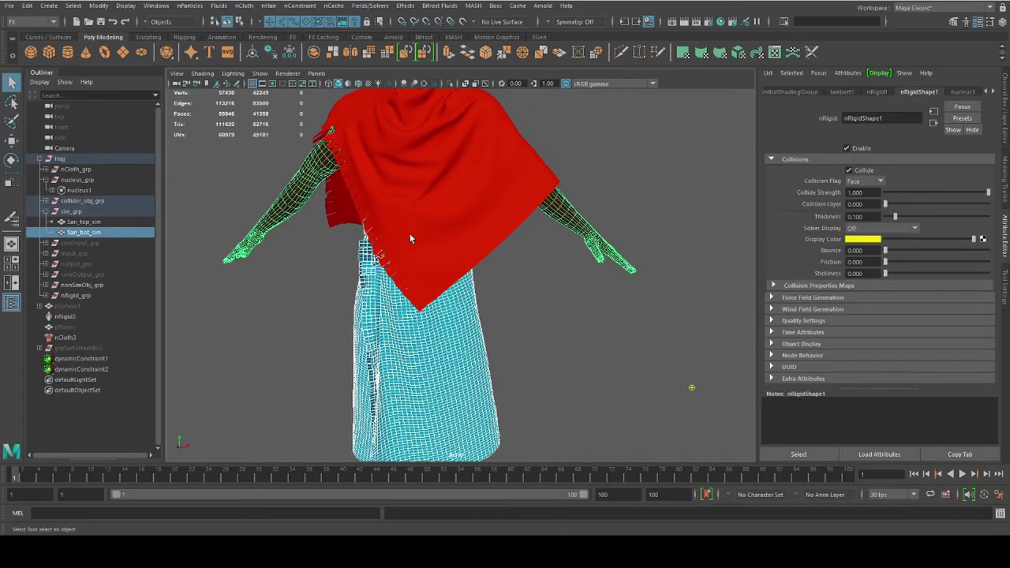
left_click(492, 229)
key("h")
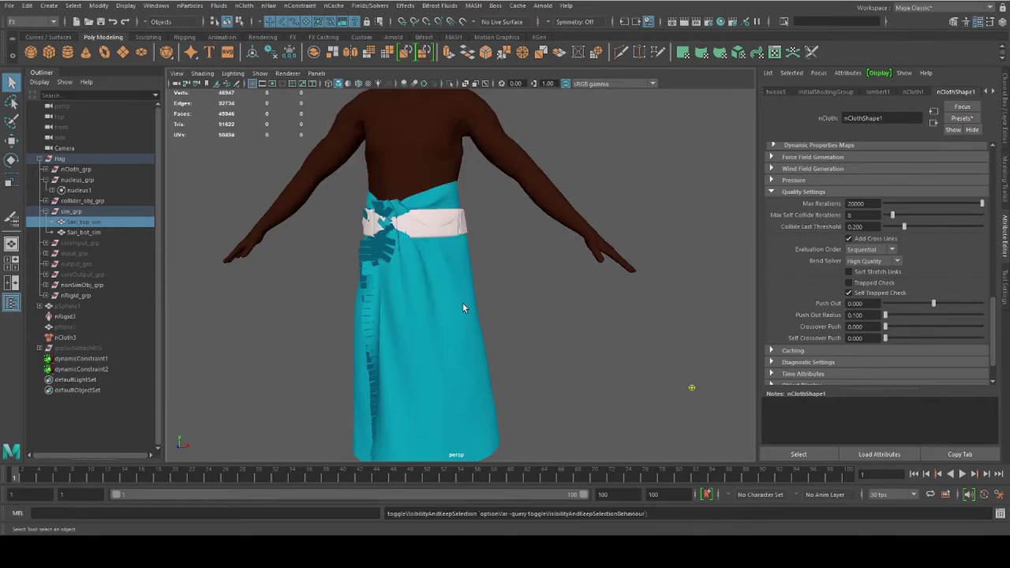
Step: Display the Input Attract vertex map on Sari_bot_sim and examine the painted weights around the waist and belt
left_click(464, 302)
right_click(455, 221)
mouse_move(460, 389)
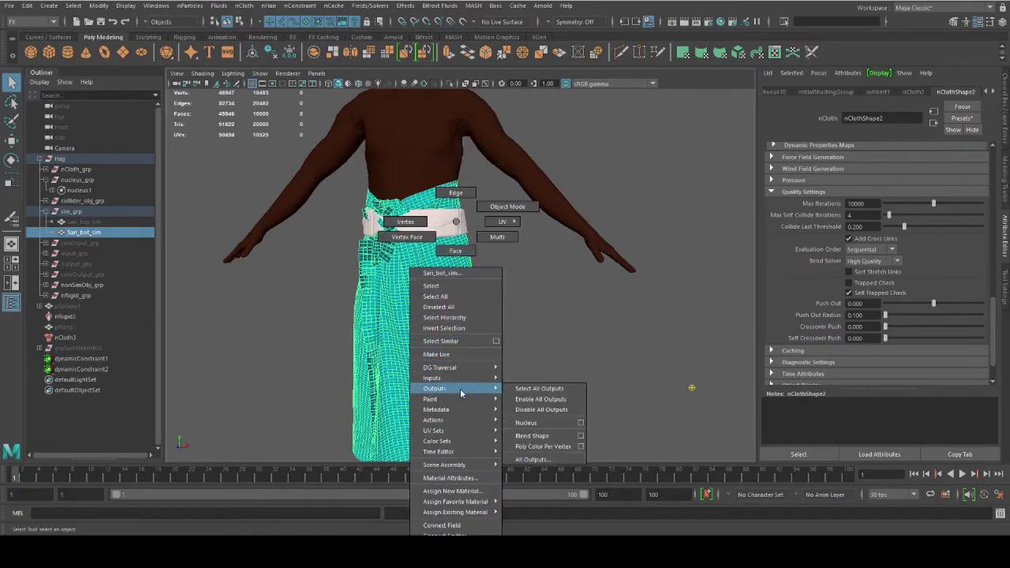
mouse_move(545, 431)
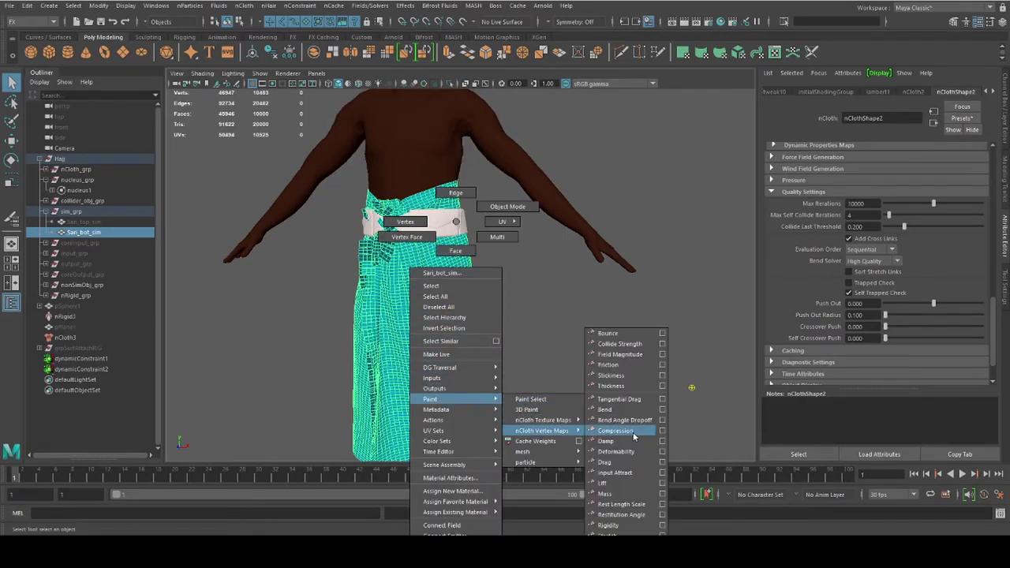
left_click(615, 473)
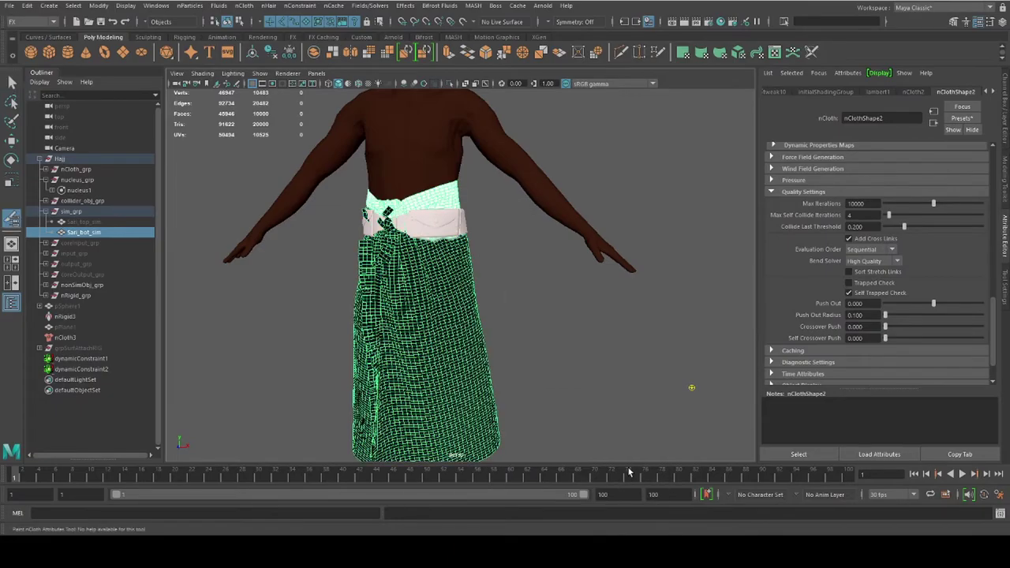
scroll(490, 322, "up", 4)
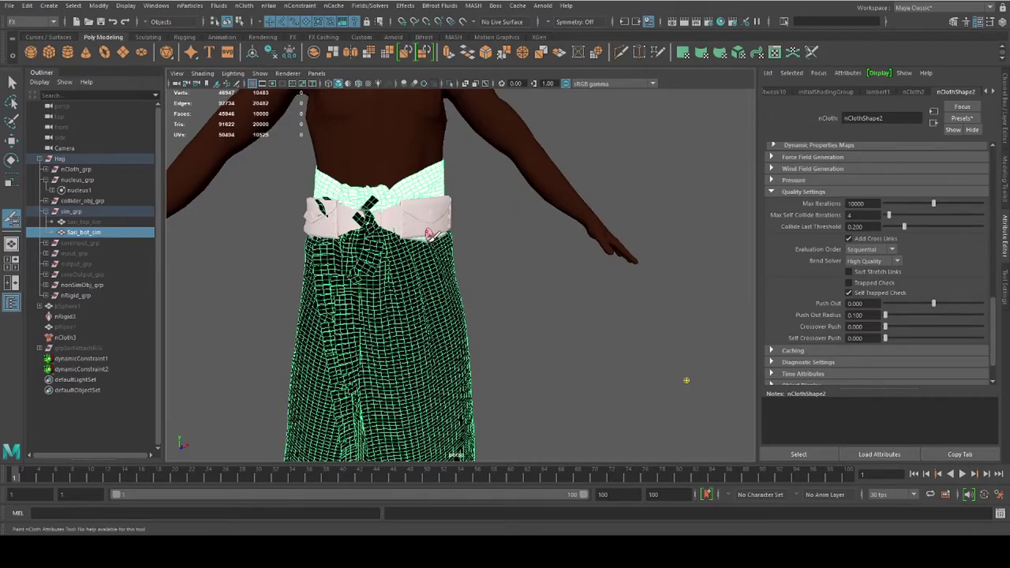
scroll(427, 235, "up", 4)
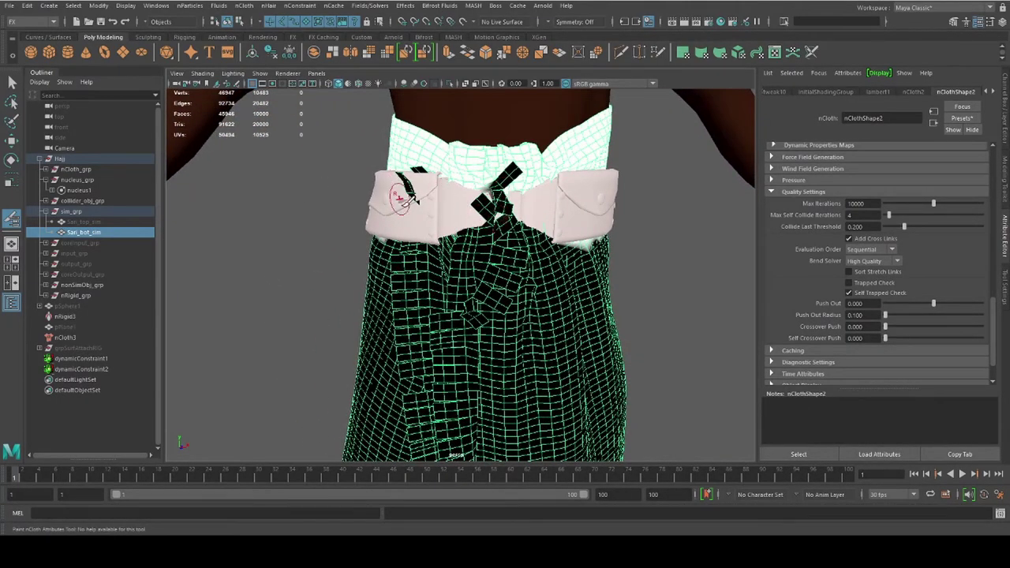
mouse_move(511, 190)
left_mouse_down("alt")
mouse_move(589, 347)
mouse_move(621, 364)
left_mouse_up("alt")
scroll(451, 232, "up", 4)
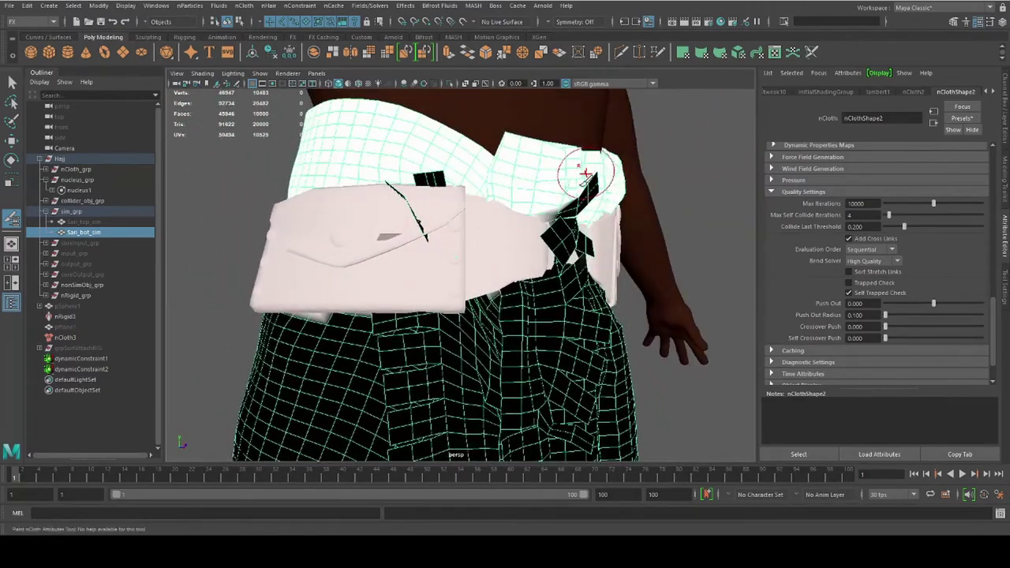
mouse_move(586, 173)
left_mouse_down("alt")
mouse_move(579, 249)
mouse_move(428, 275)
mouse_move(493, 227)
left_mouse_up("alt")
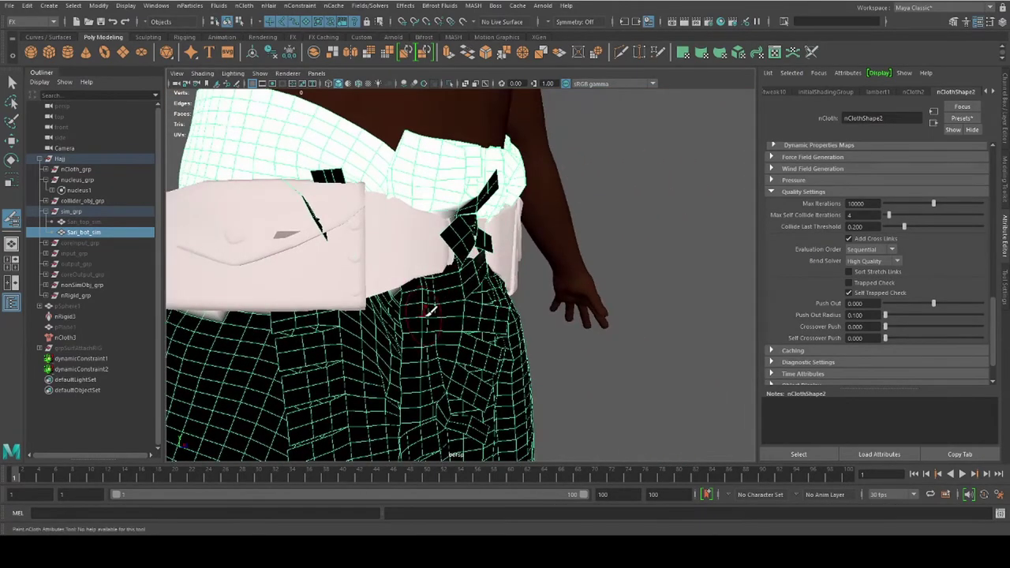
Step: Play the simulation and examine the lower garment's waist and belt area at frame 35
key("alt+v")
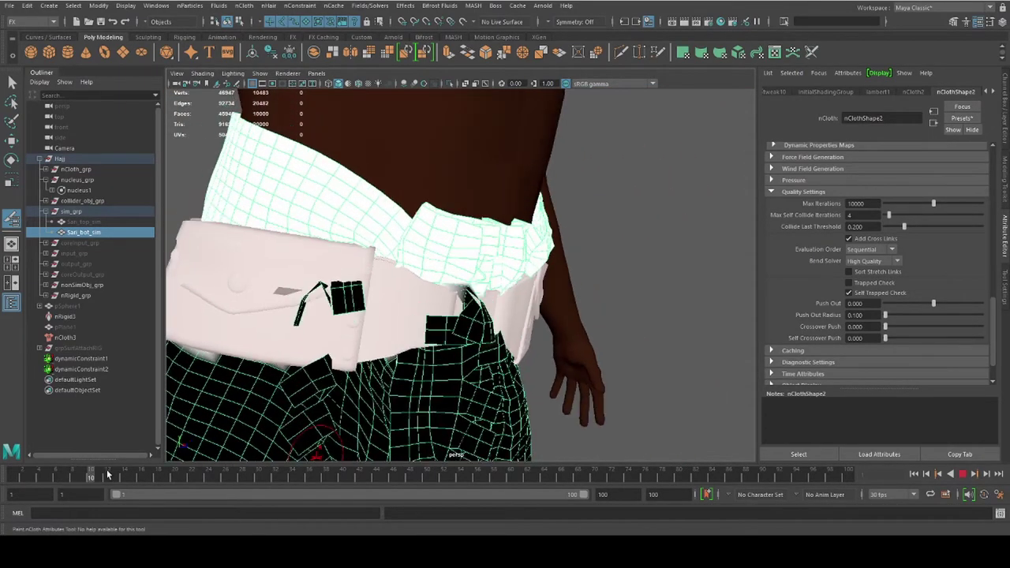
mouse_move(456, 334)
left_mouse_down("alt")
mouse_move(532, 355)
mouse_move(418, 360)
mouse_move(424, 346)
mouse_move(453, 348)
mouse_move(424, 381)
mouse_move(455, 398)
left_mouse_up("alt")
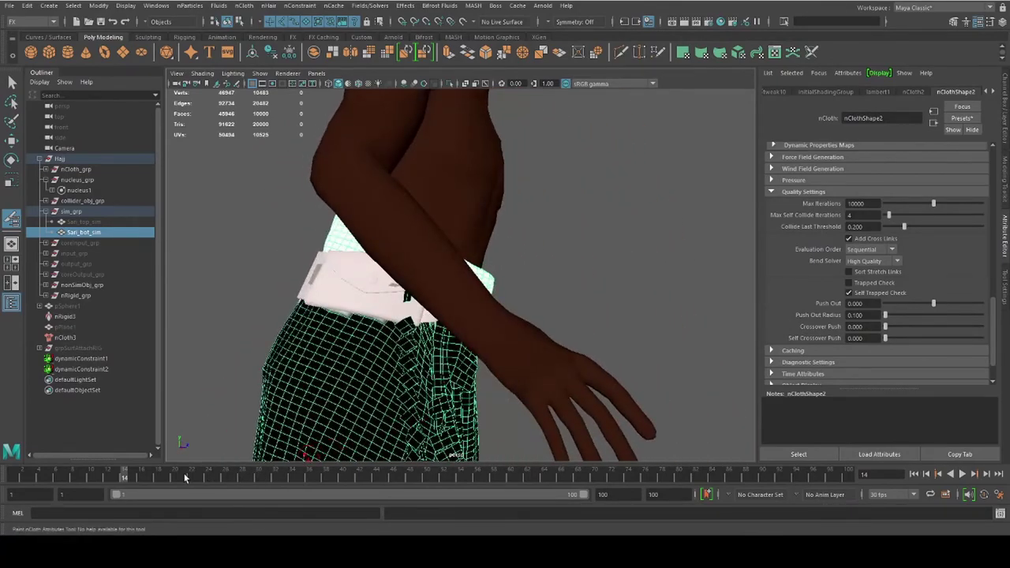
key("alt+v")
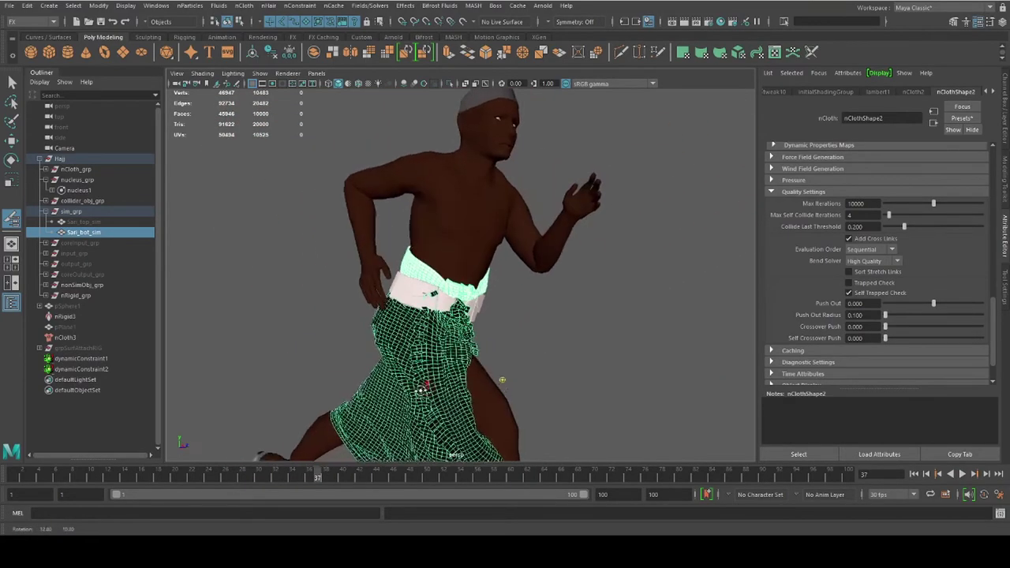
left_click_drag(322, 477, 301, 475)
right_click_drag(446, 335, 581, 396, "alt")
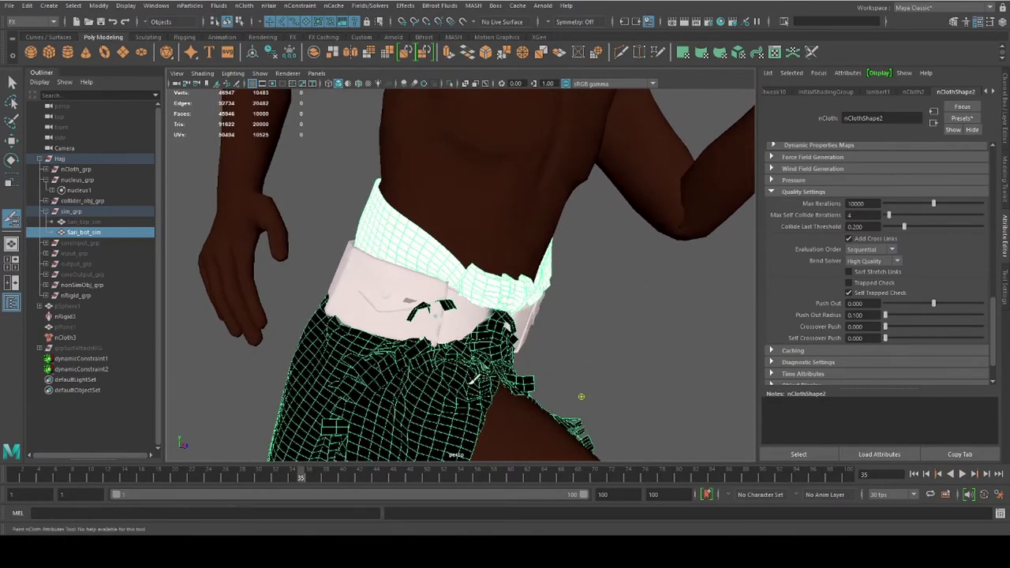
left_click_drag(475, 377, 523, 370, "alt")
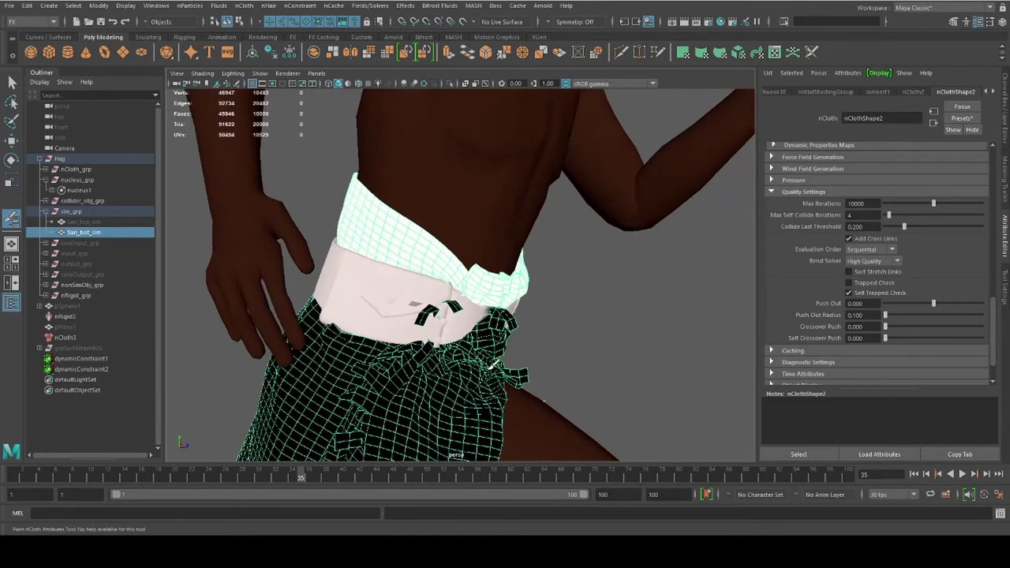
Step: Hide Sari_bot_sim and inspect the body collider mesh around the belt and raised thigh
key("q")
key("ctrl+h")
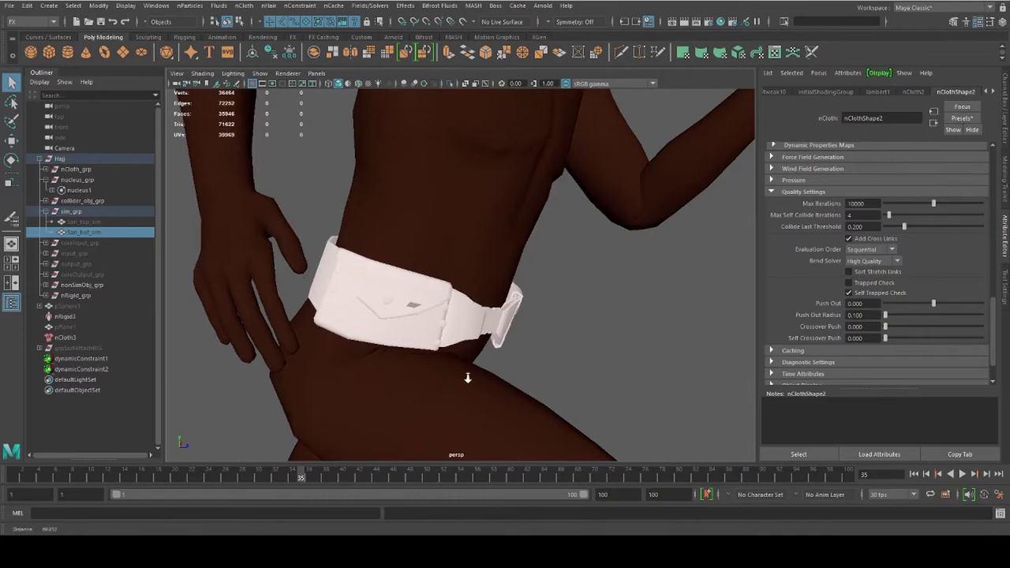
left_click_drag(466, 376, 436, 372, "alt")
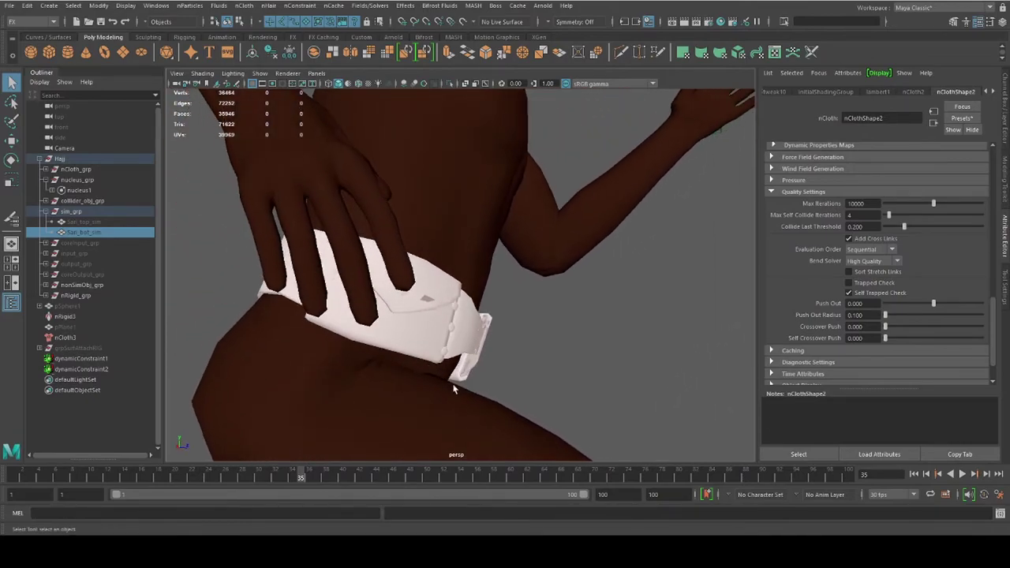
left_click_drag(491, 389, 403, 383, "alt")
left_click(440, 362)
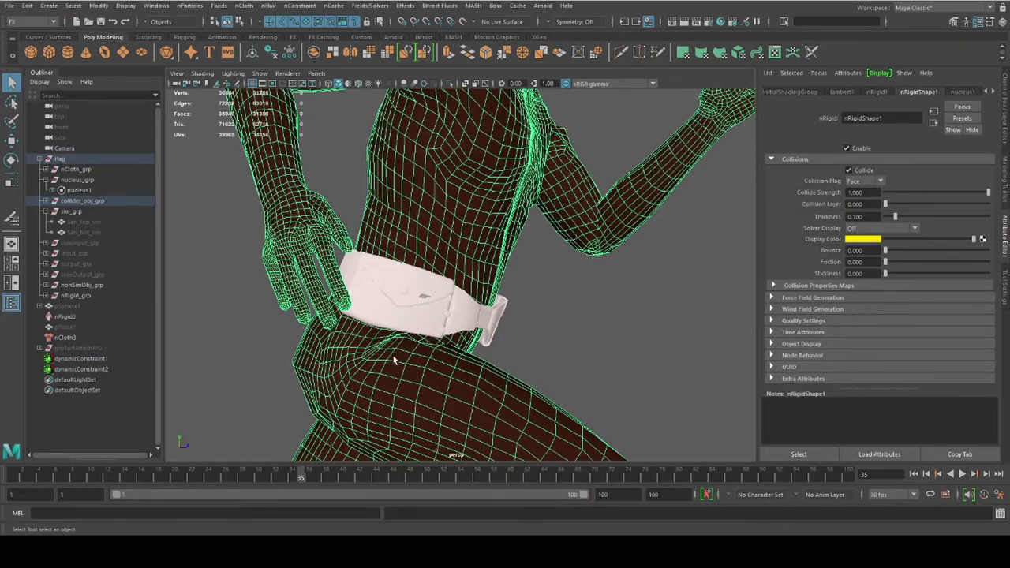
left_click_drag(567, 339, 435, 357, "alt")
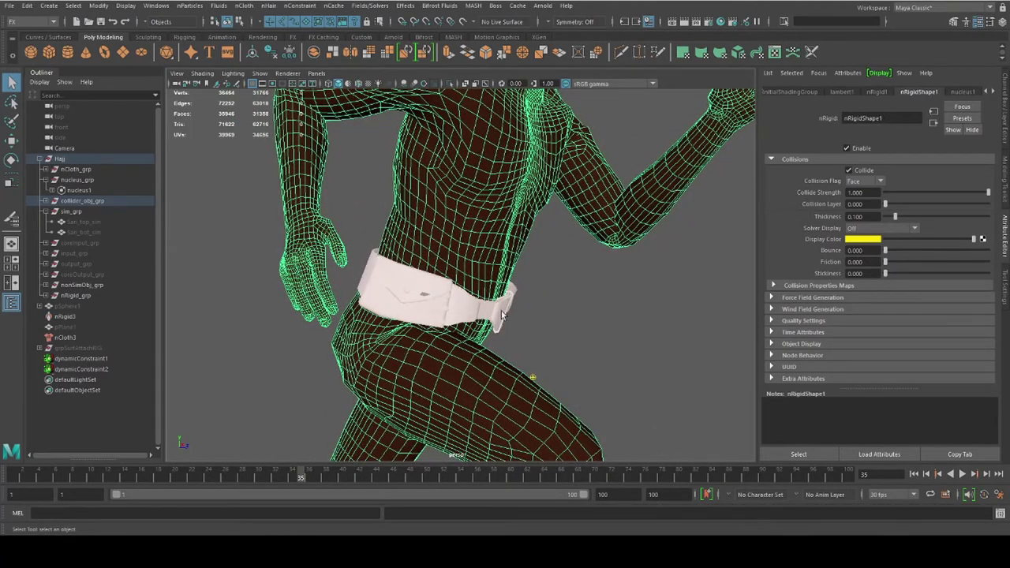
Step: Make Sari_bot_sim visible again and view the draped lower garment against the running pose
left_click(224, 213)
left_click(107, 230)
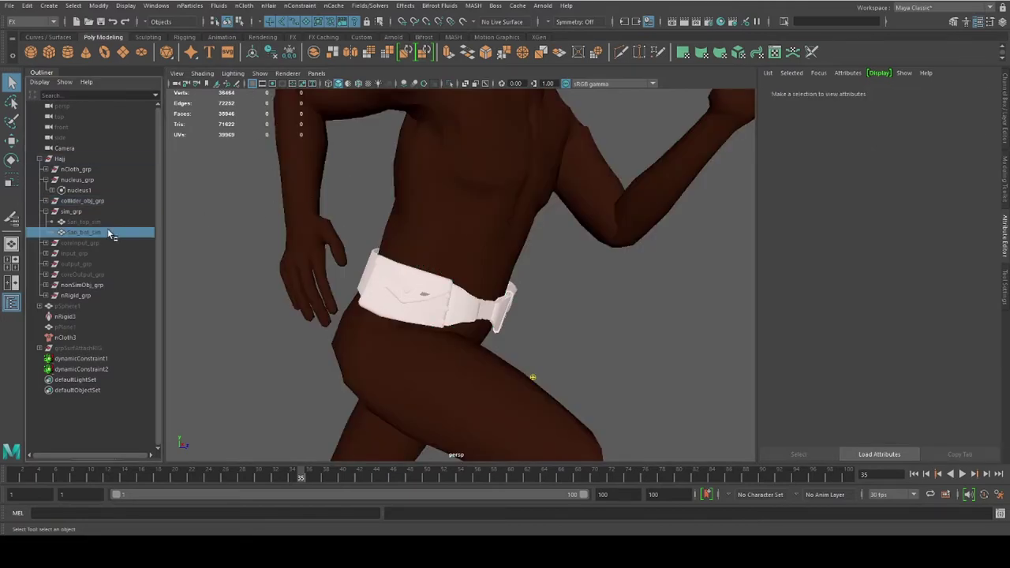
key("h")
key("h")
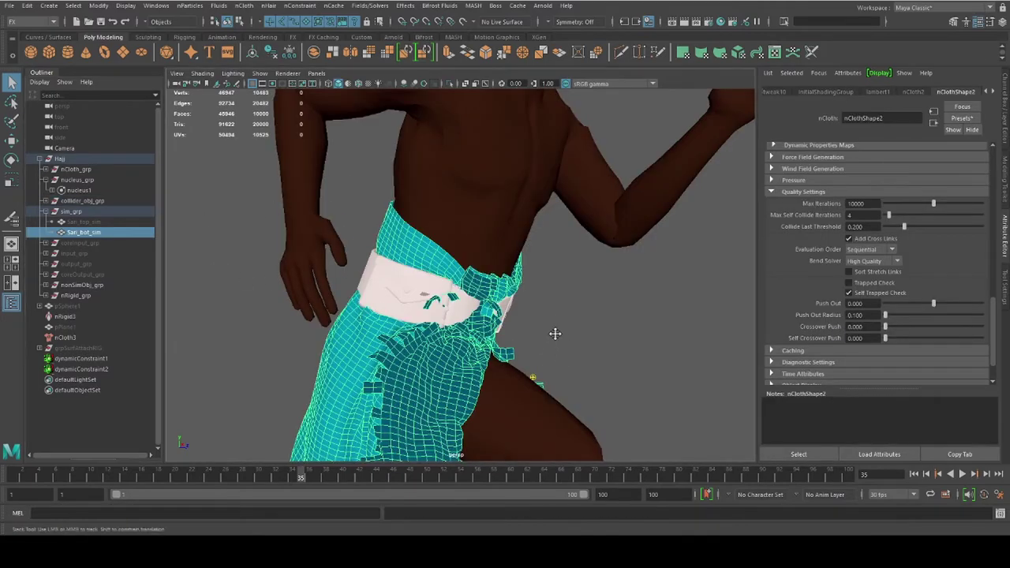
mouse_move(552, 334)
left_mouse_down("alt")
mouse_move(556, 314)
mouse_move(459, 304)
mouse_move(612, 306)
mouse_move(543, 337)
left_mouse_up("alt")
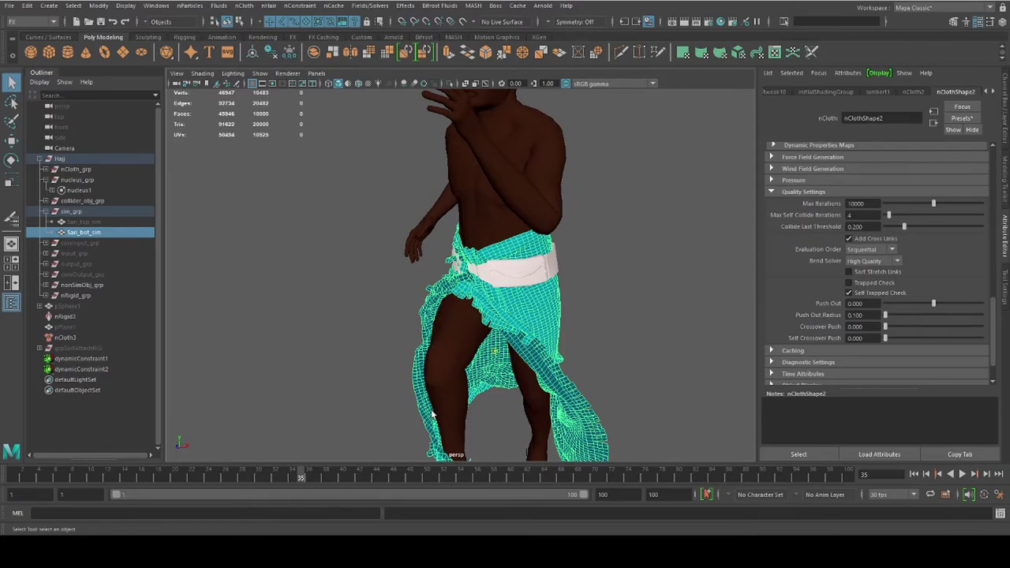
Step: Switch to the Sim_playblast folder and review the v06_InputAttractAdj image sequence
mouse_move(315, 552)
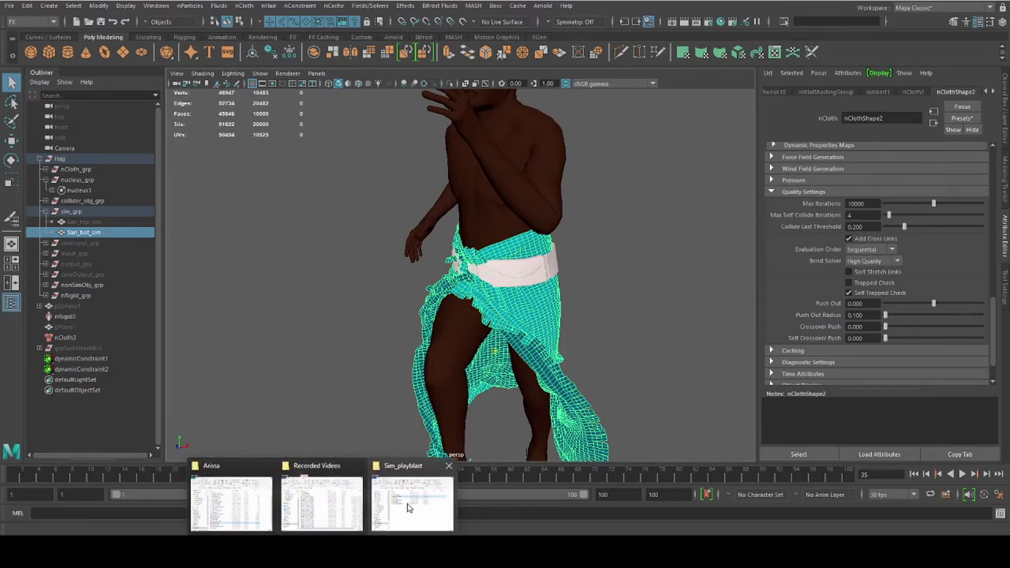
left_click(400, 495)
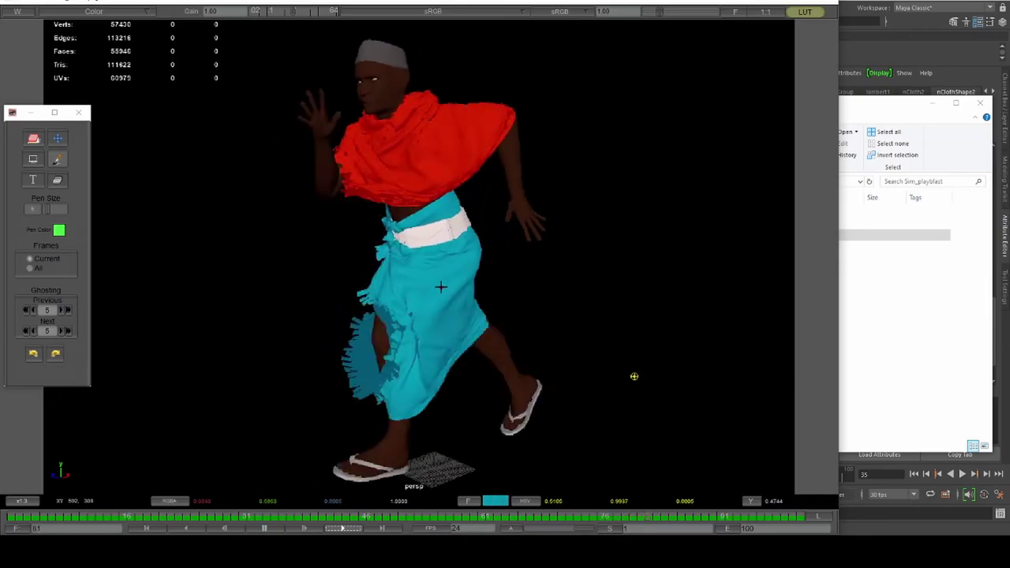
left_click(869, 314)
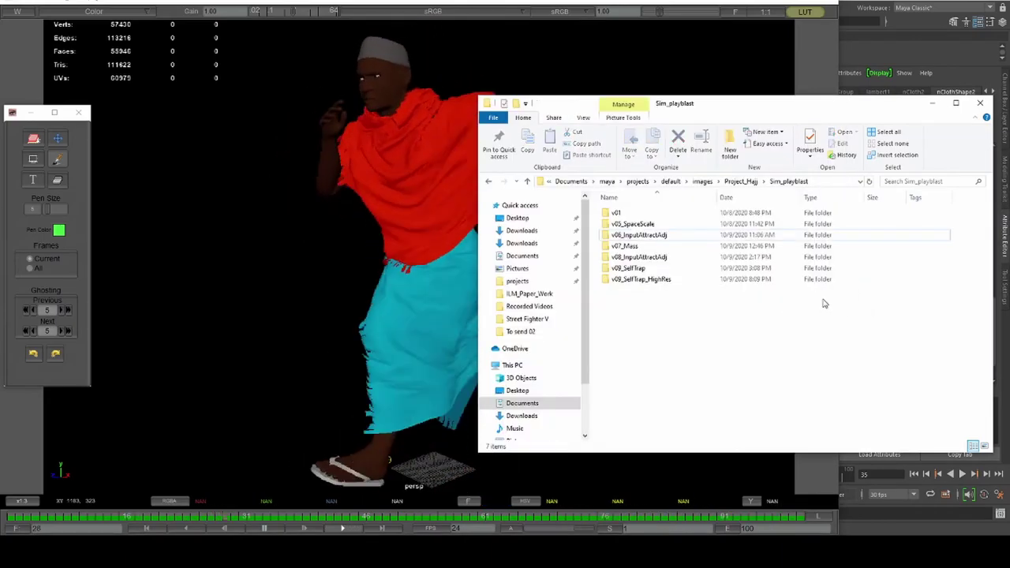
Step: Load the v07_Mass playblast and scrub its final frames to examine how the garments move
left_click(624, 245)
left_click(402, 257)
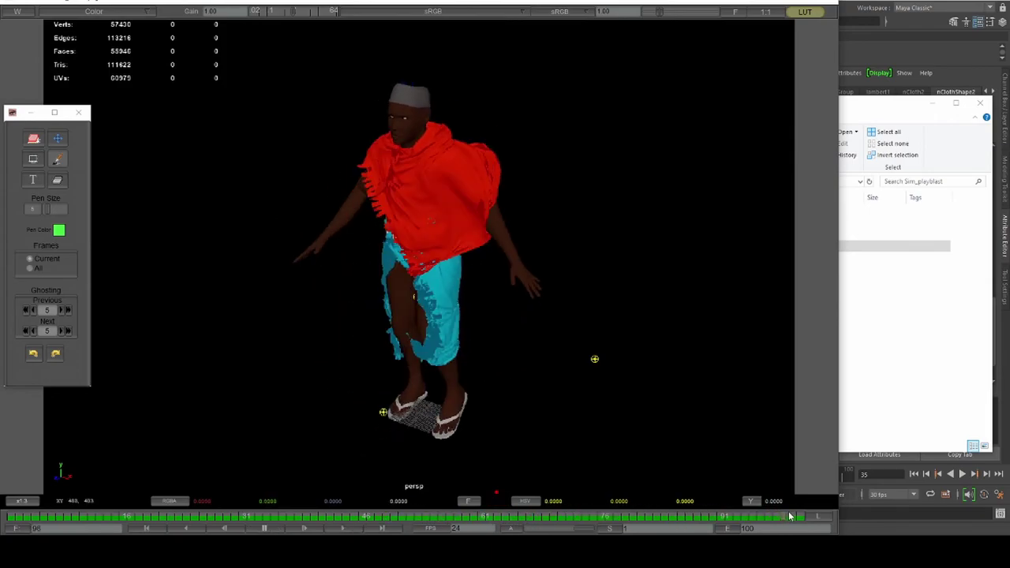
left_click_drag(743, 519, 761, 519)
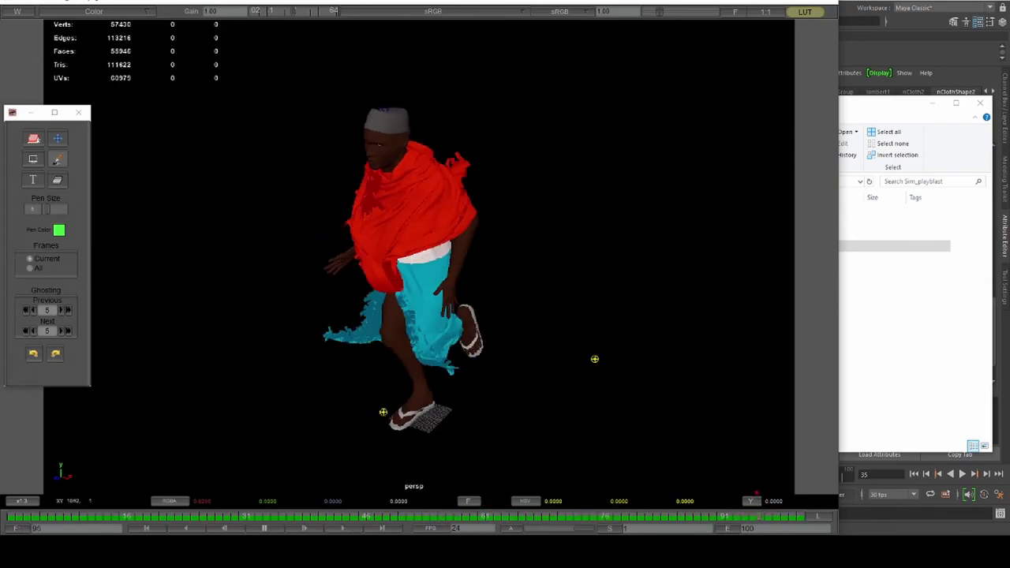
Step: Reload the v06_InputAttractAdj playblast and scrub the middle and later running frames to examine the lower garment
left_click(857, 292)
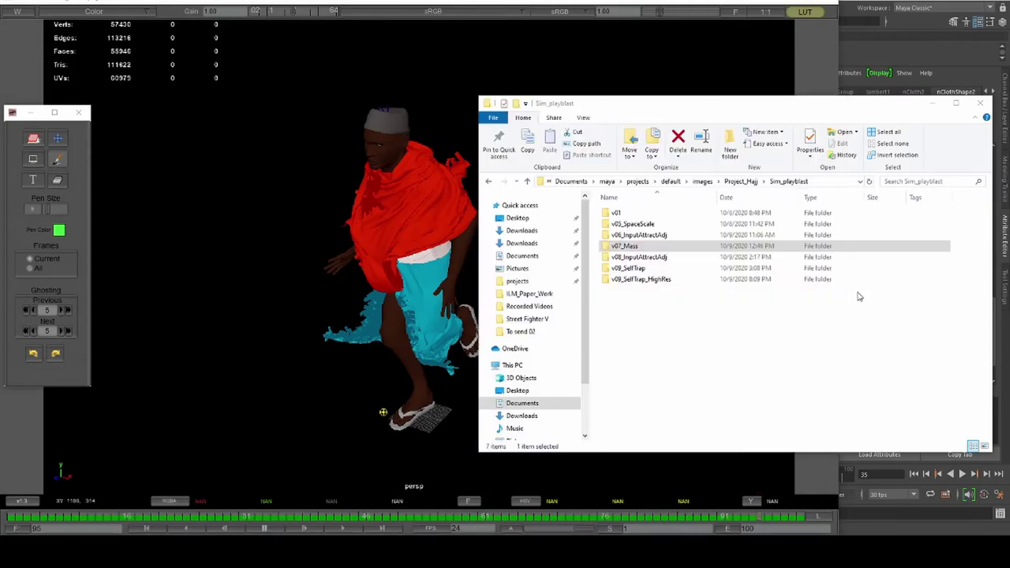
left_click_drag(640, 236, 414, 295)
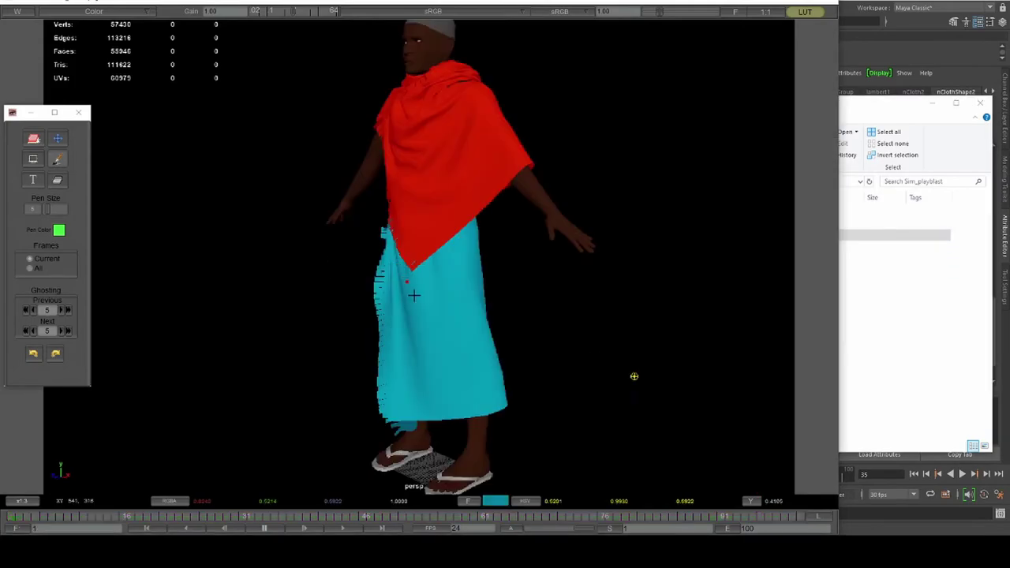
left_click_drag(369, 523, 506, 517)
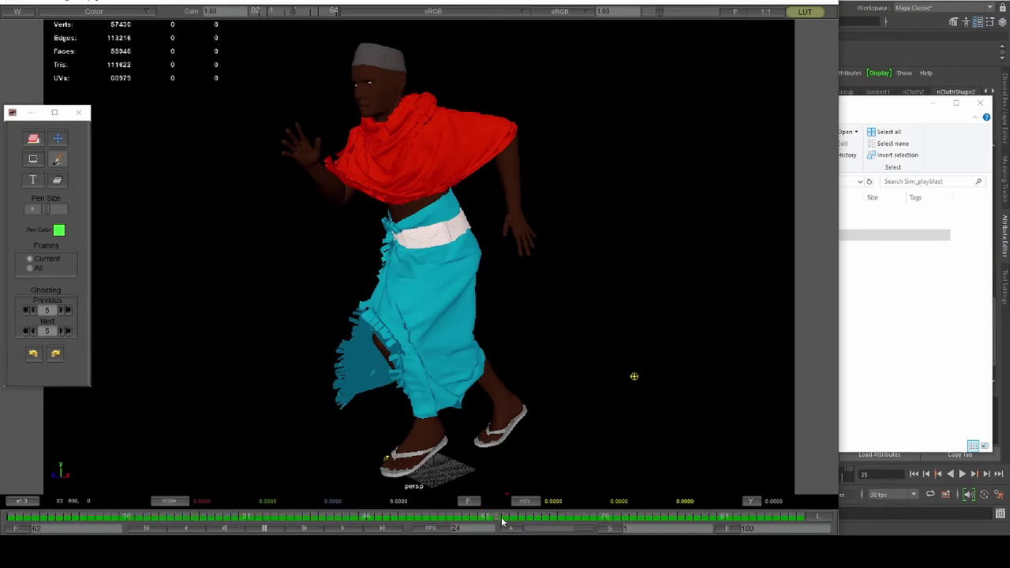
left_click_drag(503, 521, 644, 510)
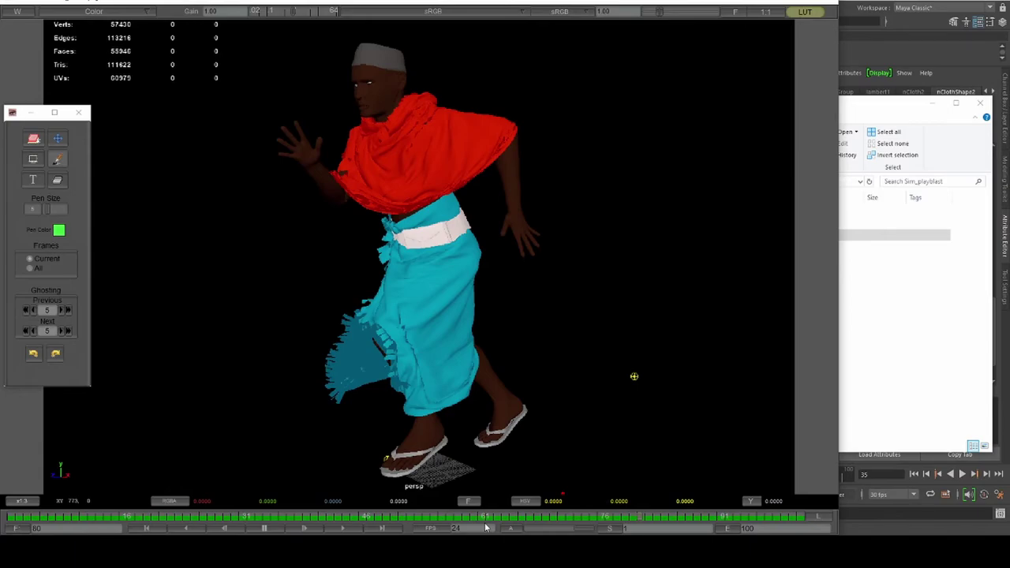
Step: Switch back to Maya and examine the Collisions settings of Sari_bot_sim in nClothShape2
left_click(880, 126)
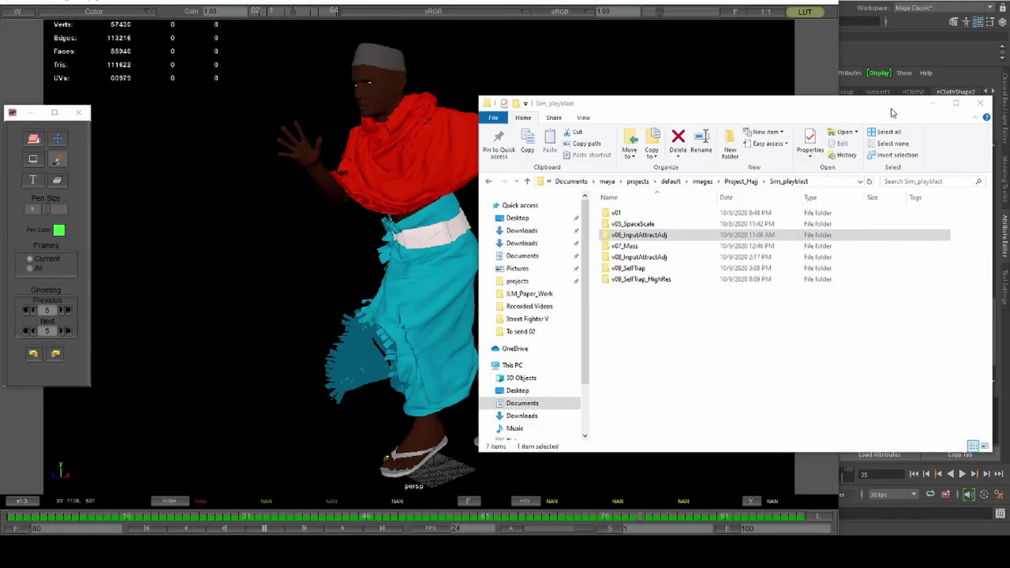
left_click(852, 3)
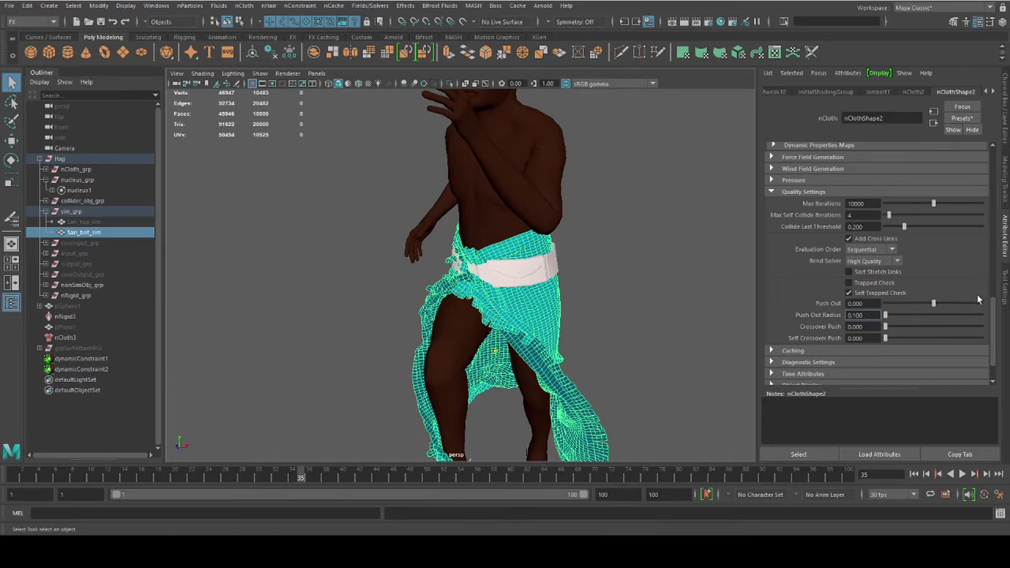
left_click_drag(996, 320, 1002, 168)
left_click(928, 198)
left_click(882, 195)
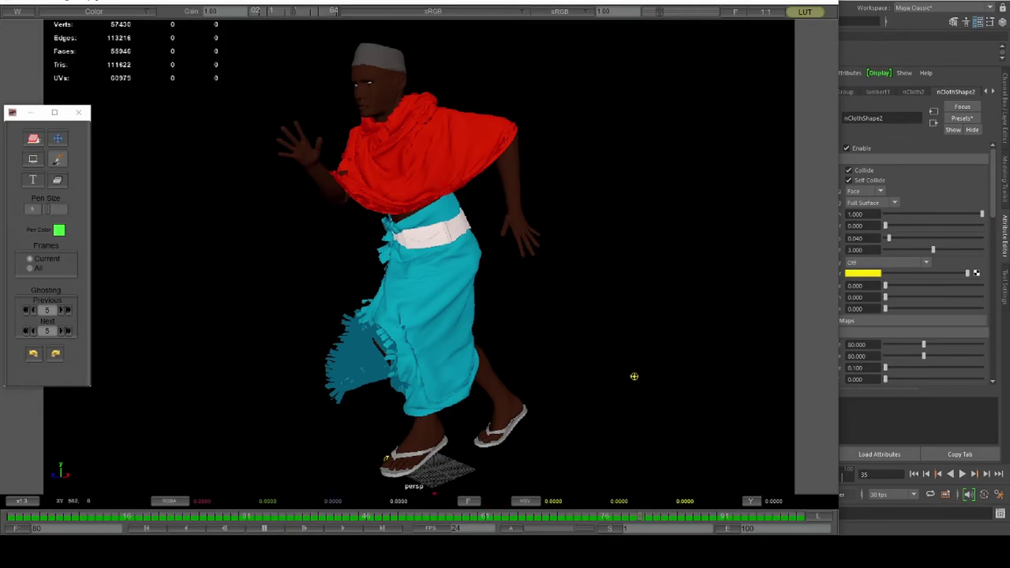
Step: Load the v07_Mass playblast and play it to frame 63, then select the v08_InputAttractAdj folder in Sim_playblast
mouse_move(325, 552)
left_click(414, 497)
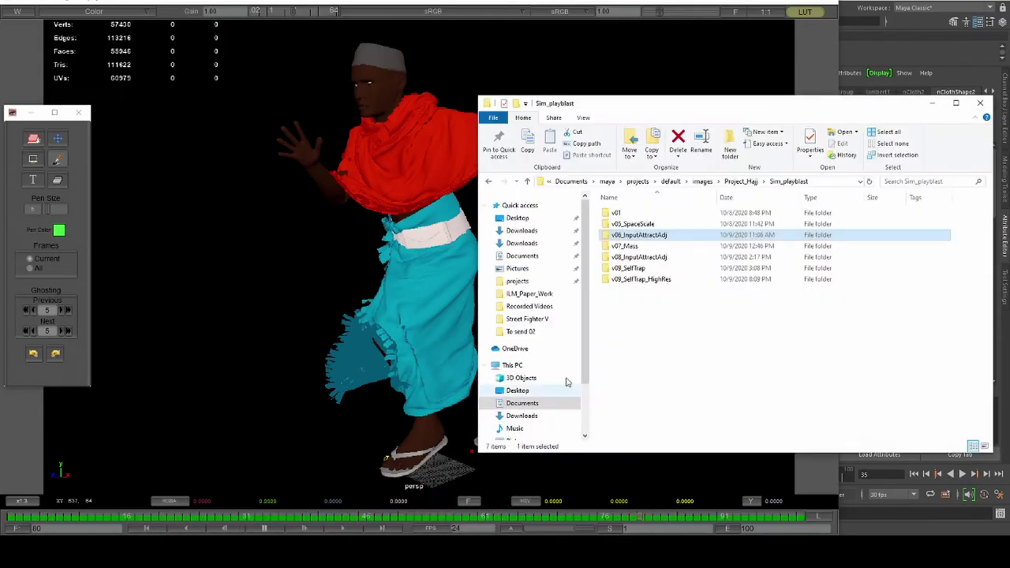
left_click(654, 247)
left_click_drag(638, 247, 402, 284)
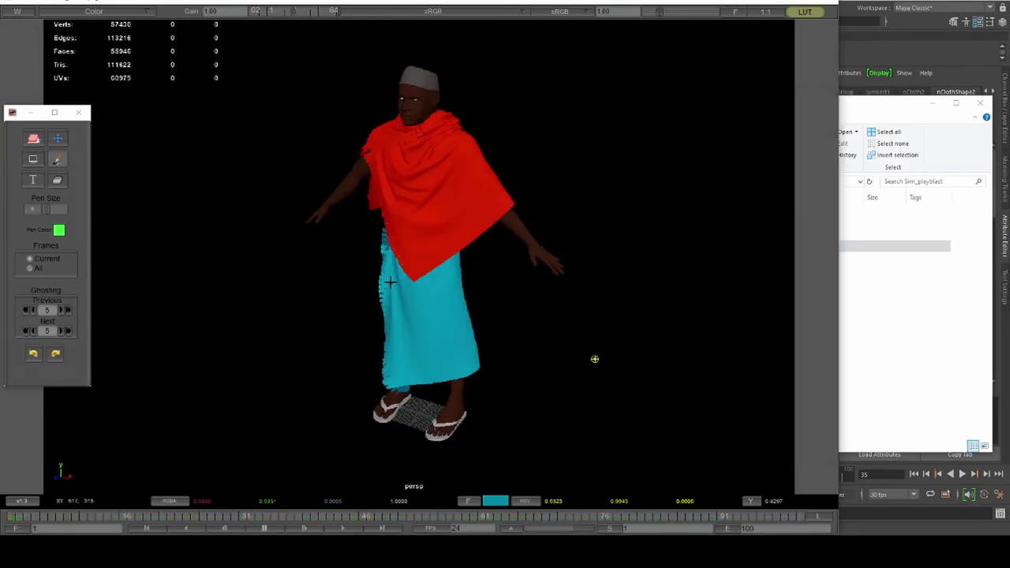
left_click(342, 528)
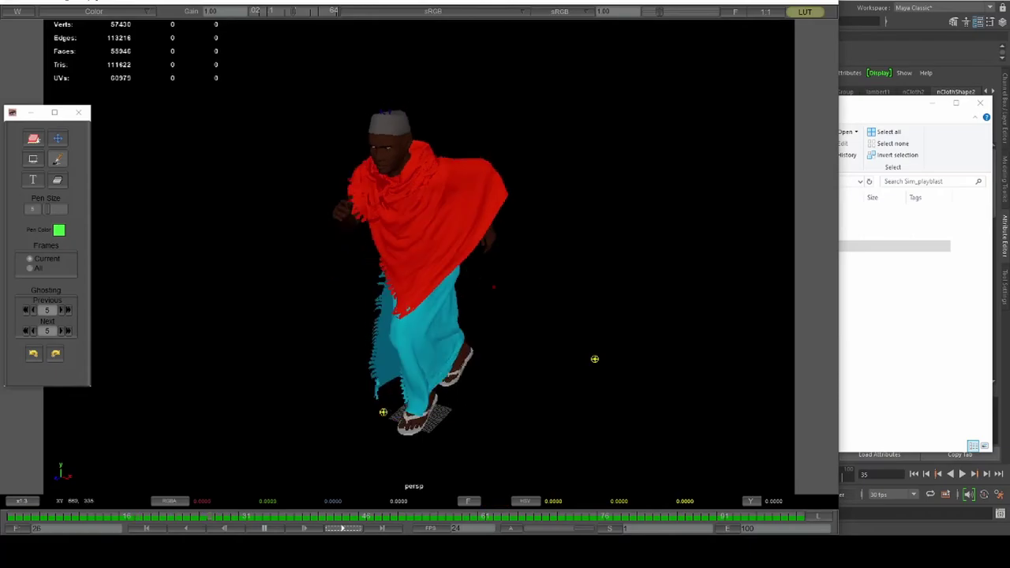
left_click(267, 528)
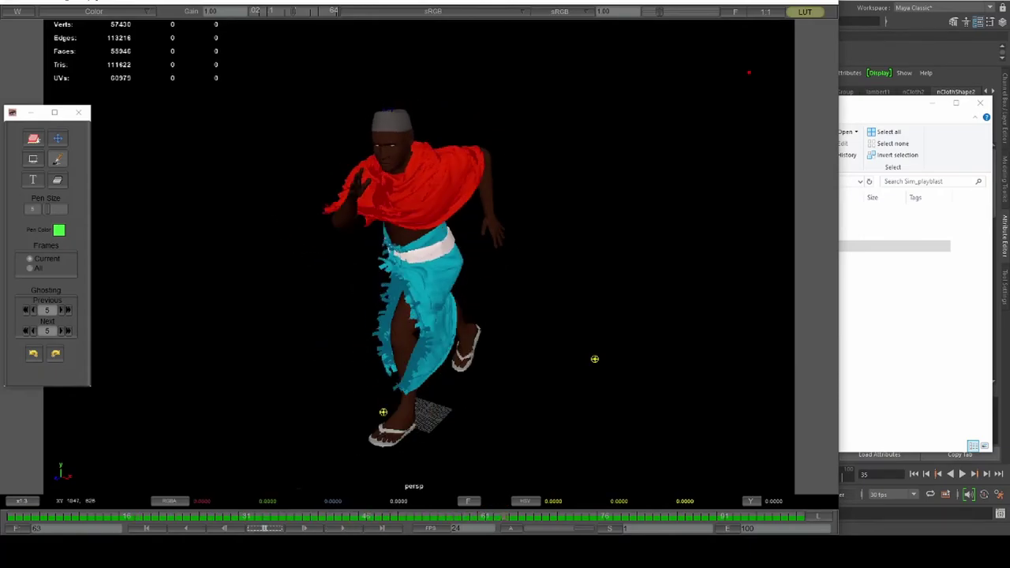
left_click(891, 106)
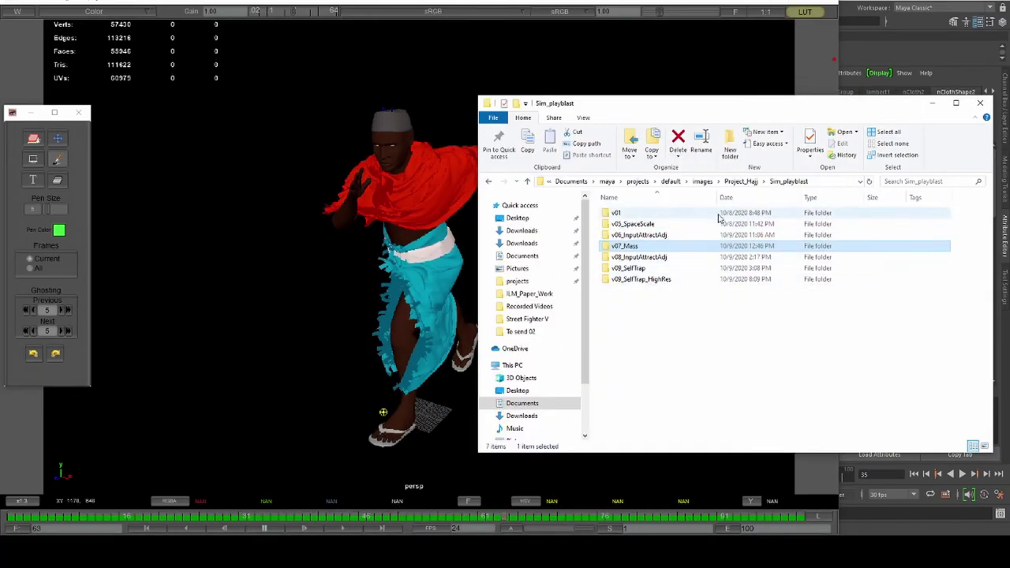
left_click(643, 258)
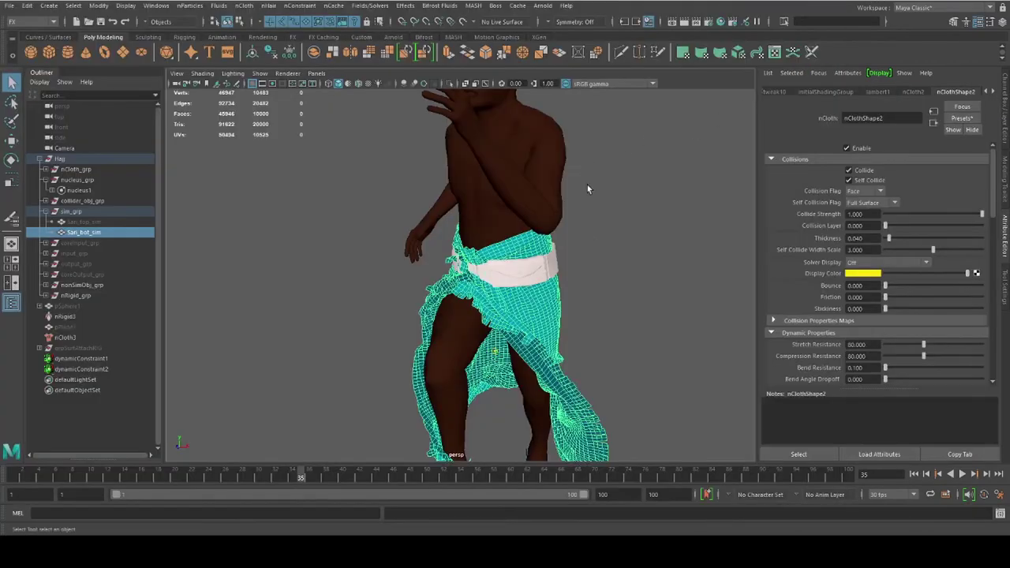
Step: Unhide Sari_top_sim in Maya and display its painted Input Attract map to examine the neck and shoulder area
left_click(115, 222)
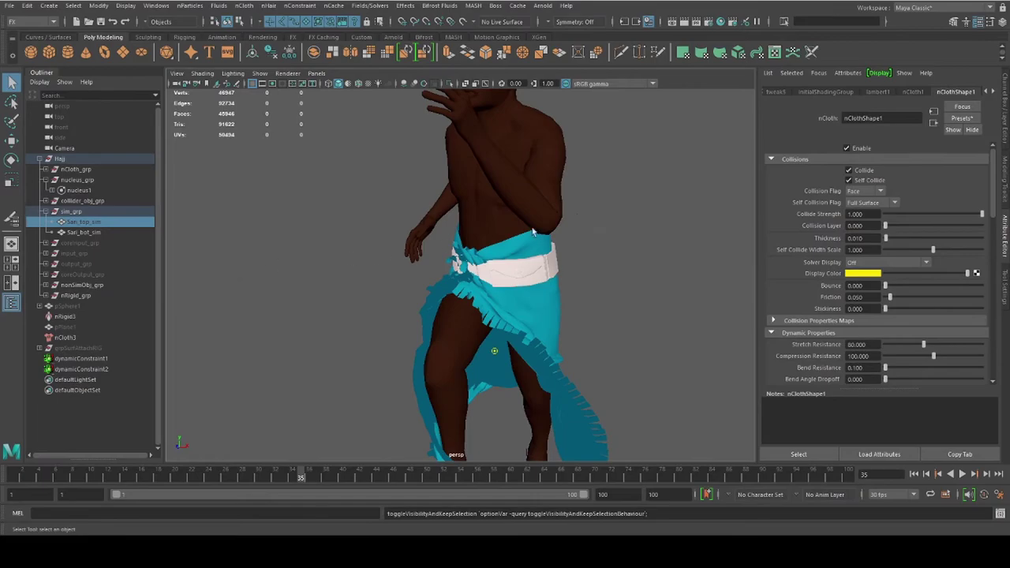
key("h")
middle_click_drag(574, 137, 569, 339, "alt")
scroll(563, 354, "up", 5)
left_click_drag(544, 318, 483, 283, "alt")
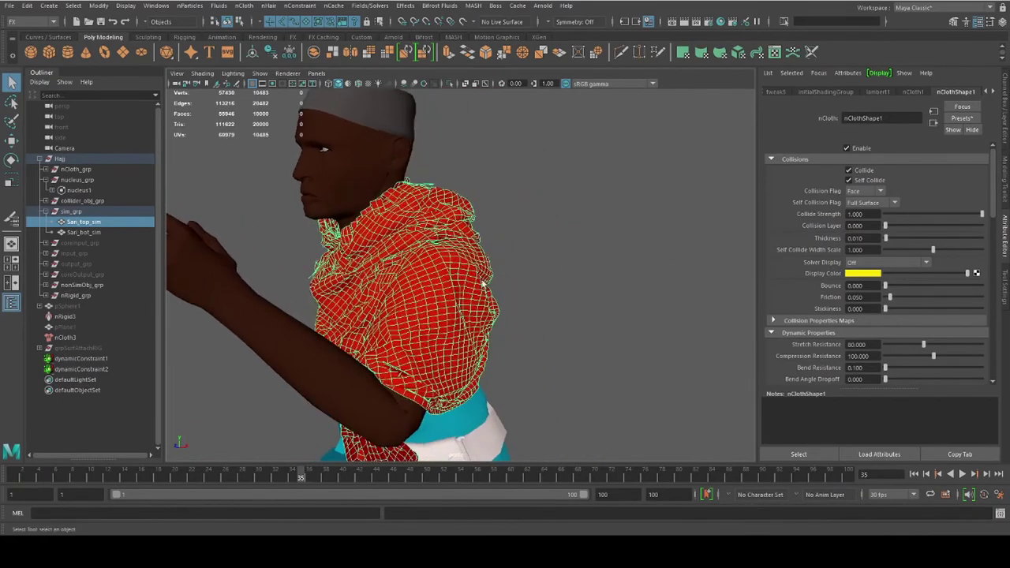
mouse_move(416, 207)
right_mouse_down()
mouse_move(426, 386)
mouse_move(505, 412)
mouse_move(515, 428)
mouse_move(519, 414)
mouse_move(568, 408)
mouse_move(605, 352)
mouse_move(592, 476)
right_mouse_up()
left_click_drag(379, 299, 453, 284, "alt")
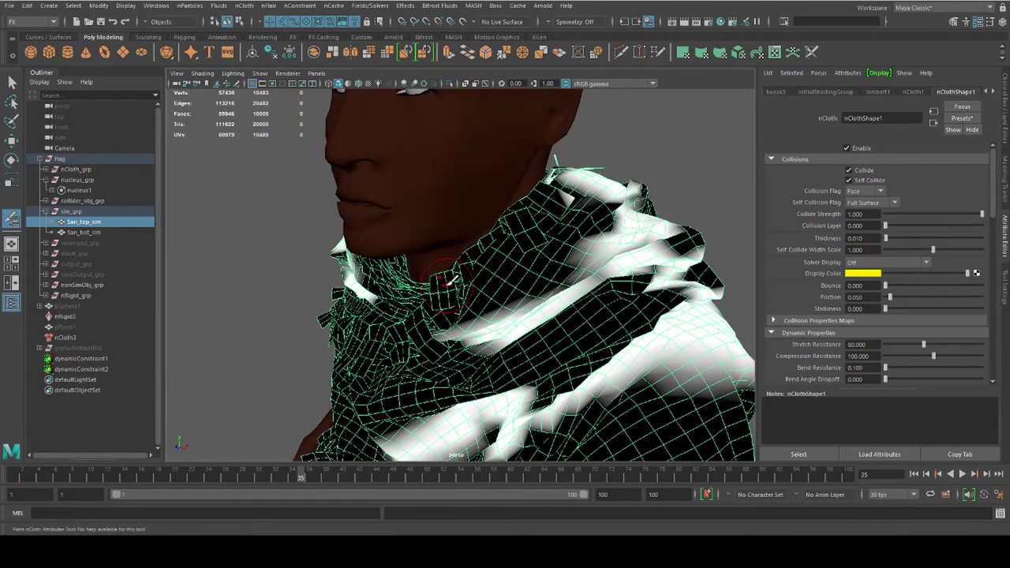
left_click_drag(446, 281, 509, 299, "alt")
left_click_drag(442, 287, 571, 399, "alt")
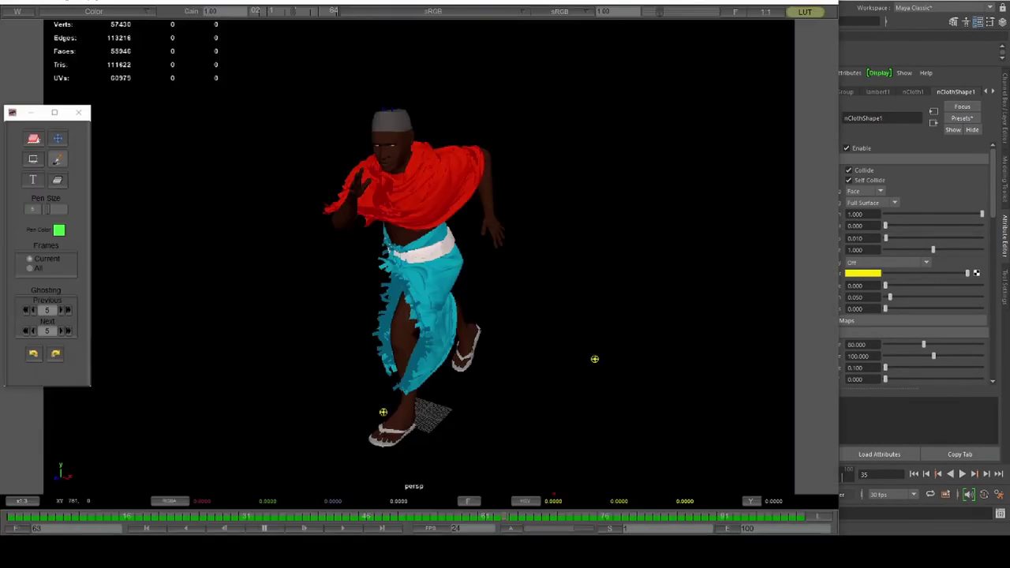
Step: Load the v08_InputAttractAdj playblast from Sim_playblast and play it to frame 34 to examine the garments
left_click(412, 505)
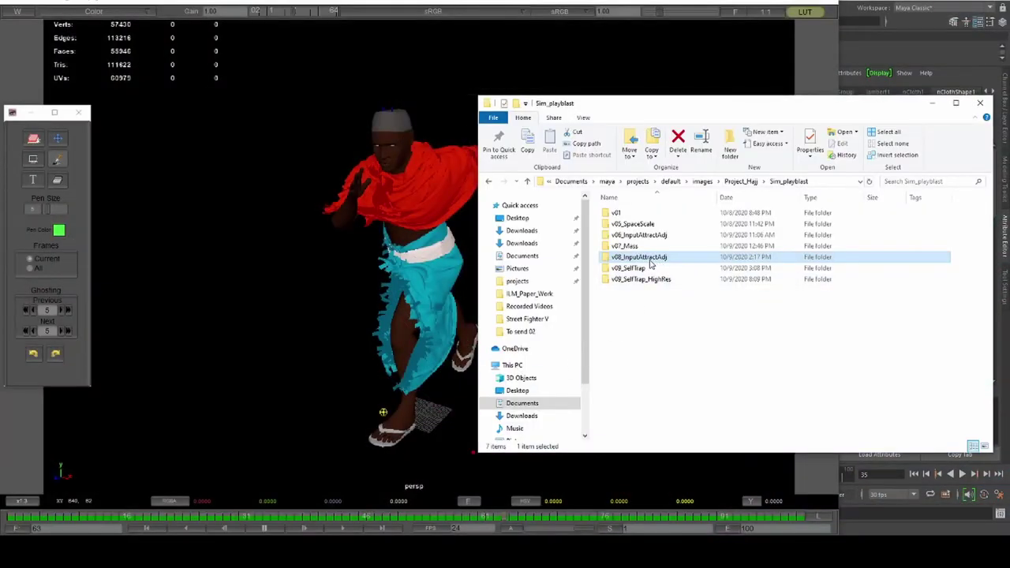
left_click(652, 263)
left_click(699, 260)
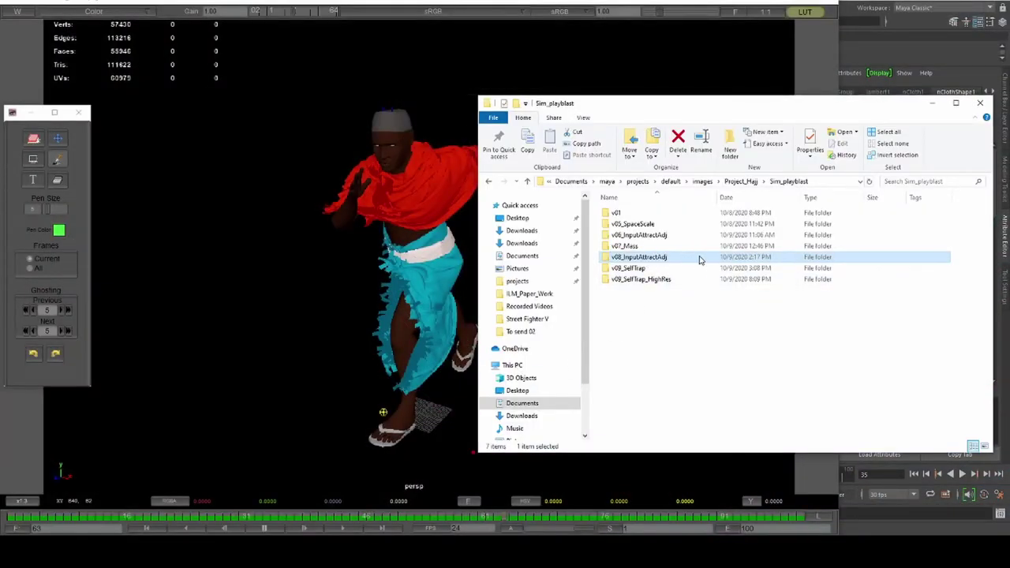
left_click(392, 280)
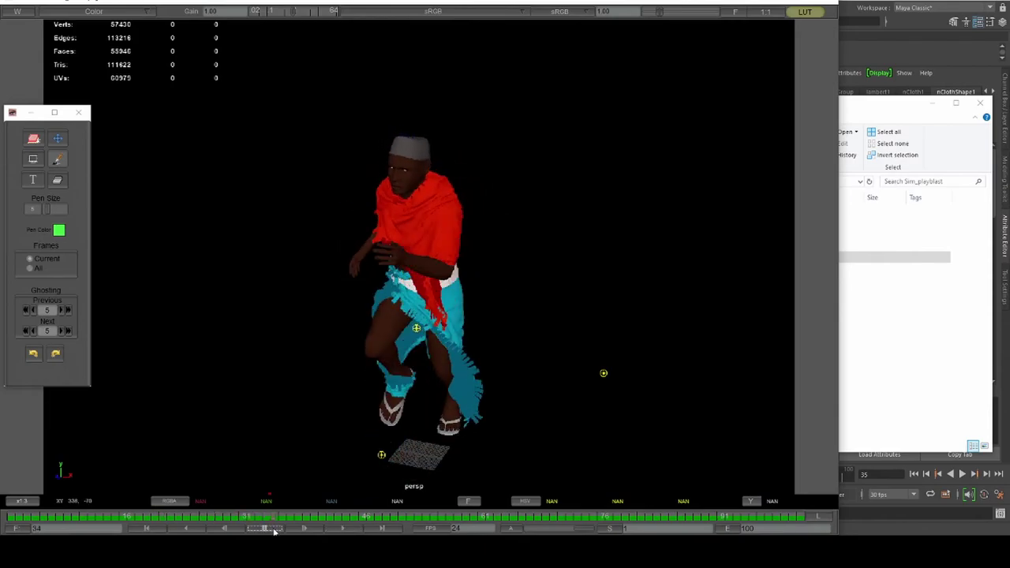
Step: Load the v09_SelfTrap playblast from Sim_playblast and play it to examine the draped garments
left_click(863, 329)
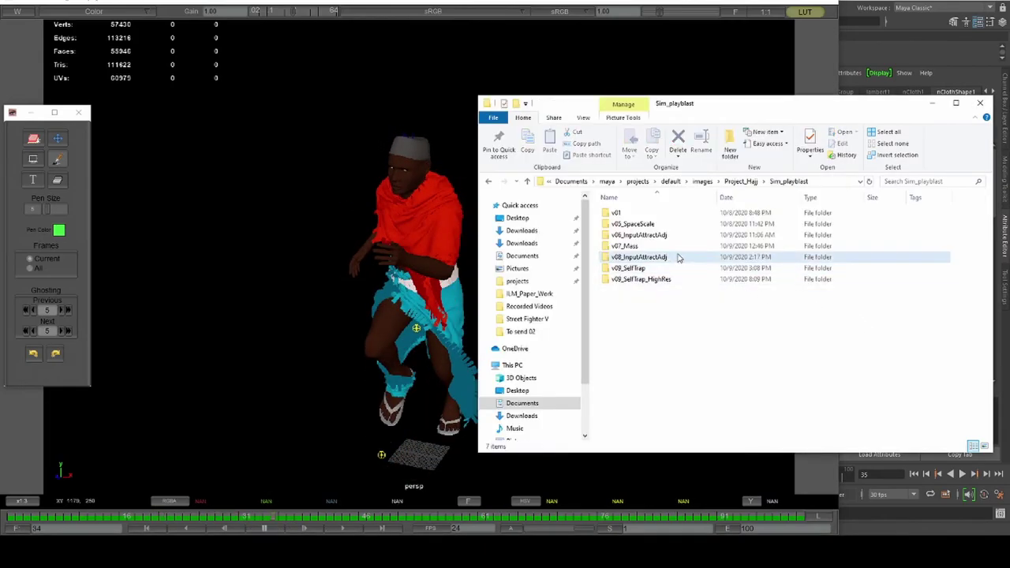
left_click(629, 270)
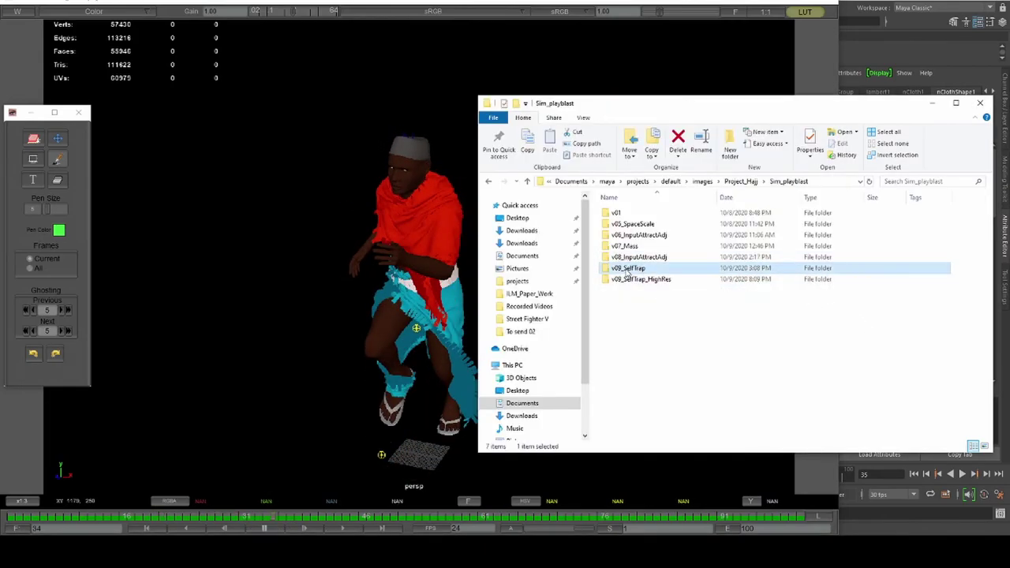
left_click(404, 278)
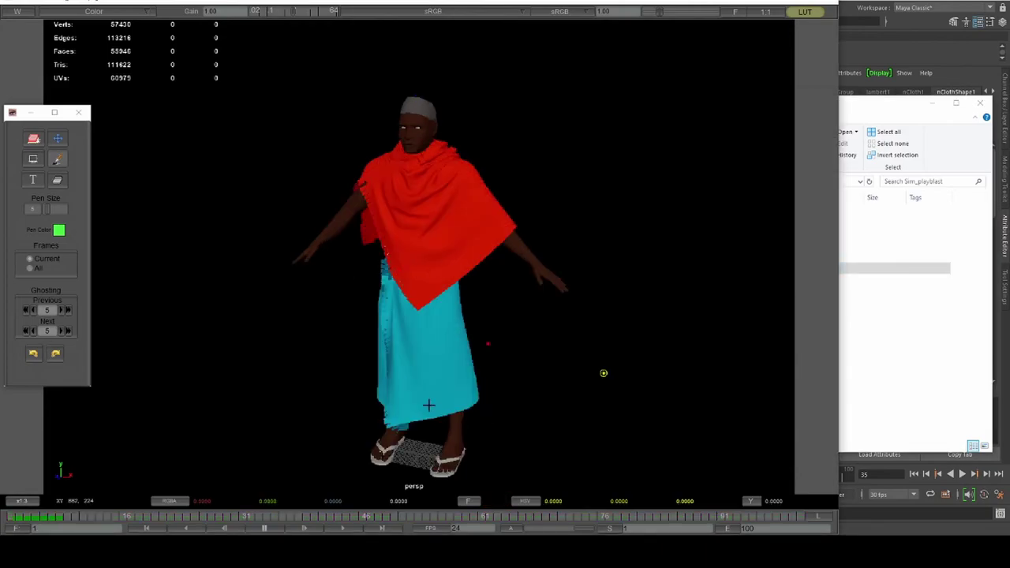
left_click(342, 529)
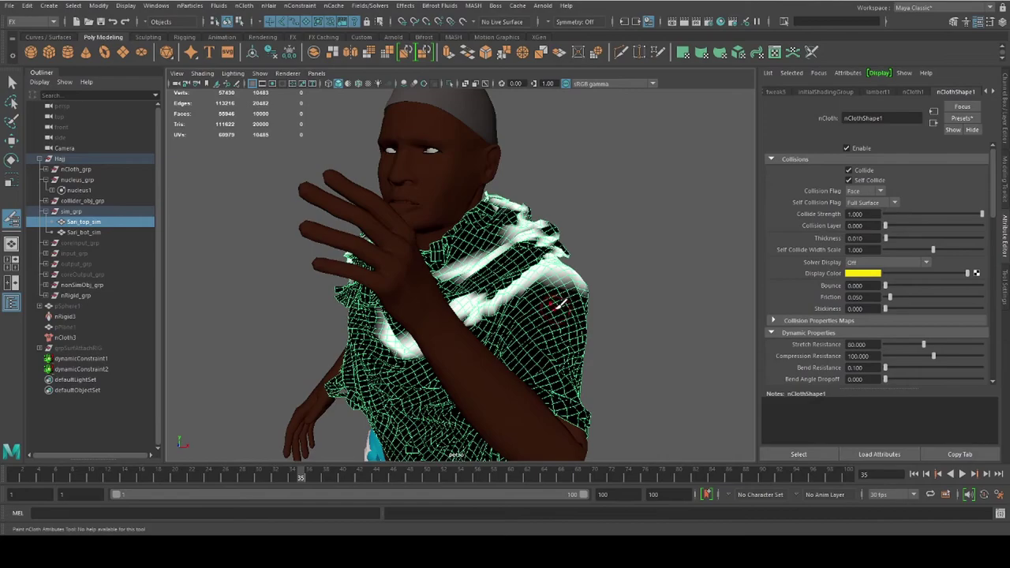
Step: Leave the map painting in Maya and examine the Mass setting of Sari_top_sim in nClothShape1
key("q")
left_click_drag(557, 304, 537, 308, "alt")
mouse_move(536, 308)
right_mouse_down("alt")
mouse_move(518, 309)
mouse_move(621, 297)
right_mouse_up("alt")
left_click_drag(994, 192, 1001, 262)
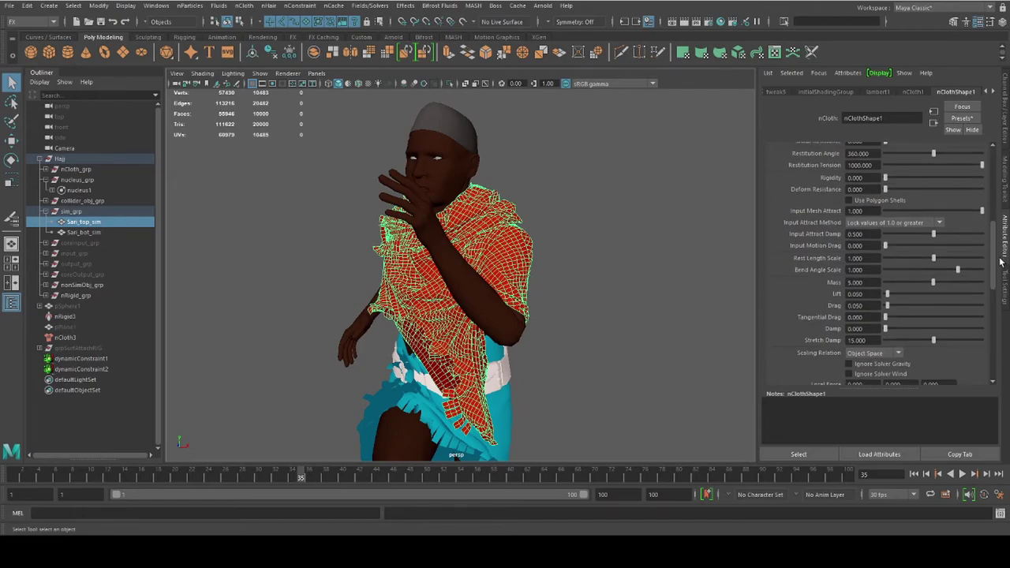
left_click(870, 283)
Step: Select the character's body collider, return to frame 1 and display its paintable nRigid vertex map
left_click_drag(663, 328, 555, 330, "alt")
left_click(554, 339)
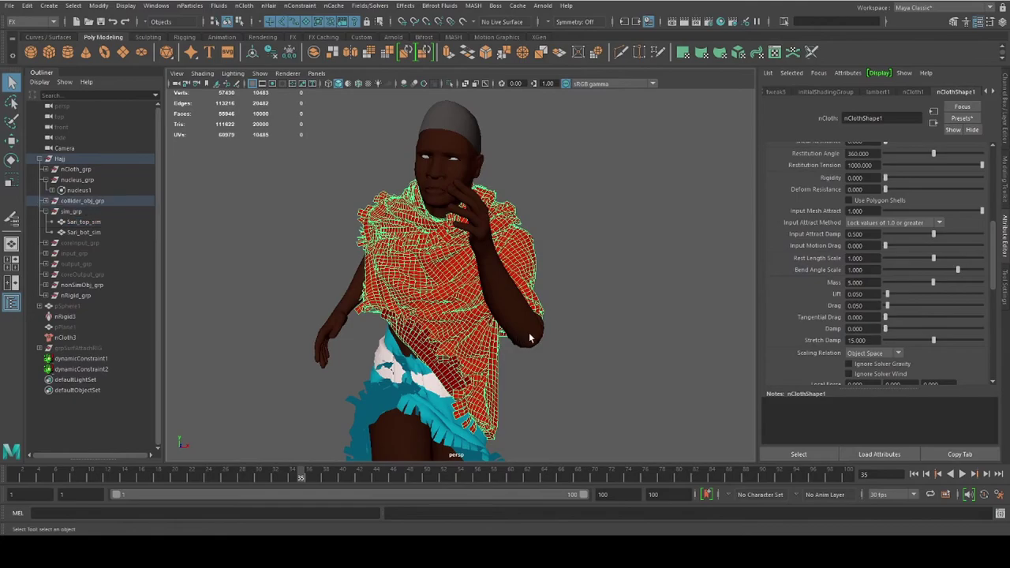
left_click(914, 473)
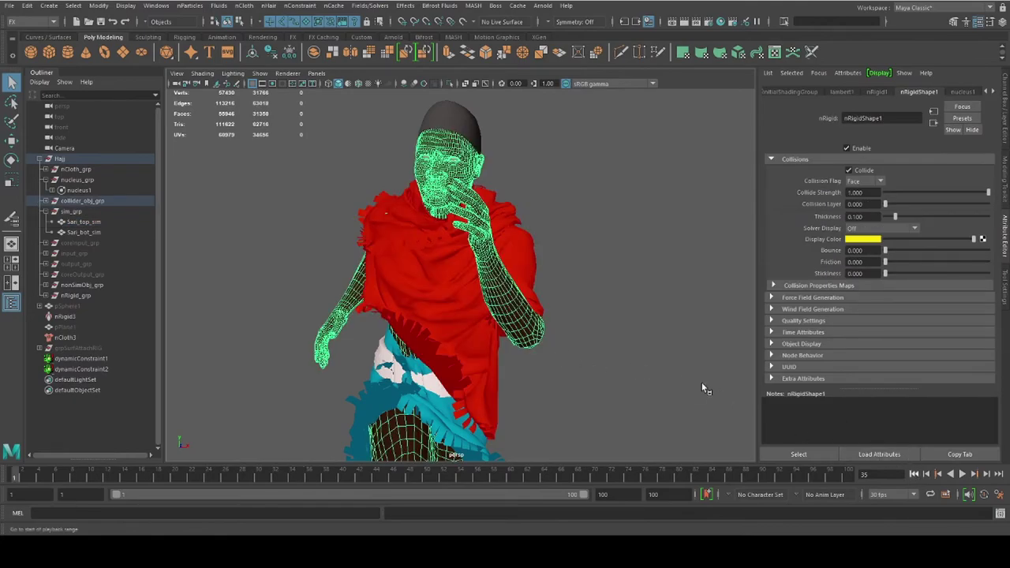
mouse_move(598, 313)
right_mouse_down()
mouse_move(599, 402)
mouse_move(641, 403)
mouse_move(683, 436)
mouse_move(746, 343)
right_mouse_up()
mouse_move(632, 371)
left_mouse_down("alt")
mouse_move(543, 379)
mouse_move(552, 374)
left_mouse_up("alt")
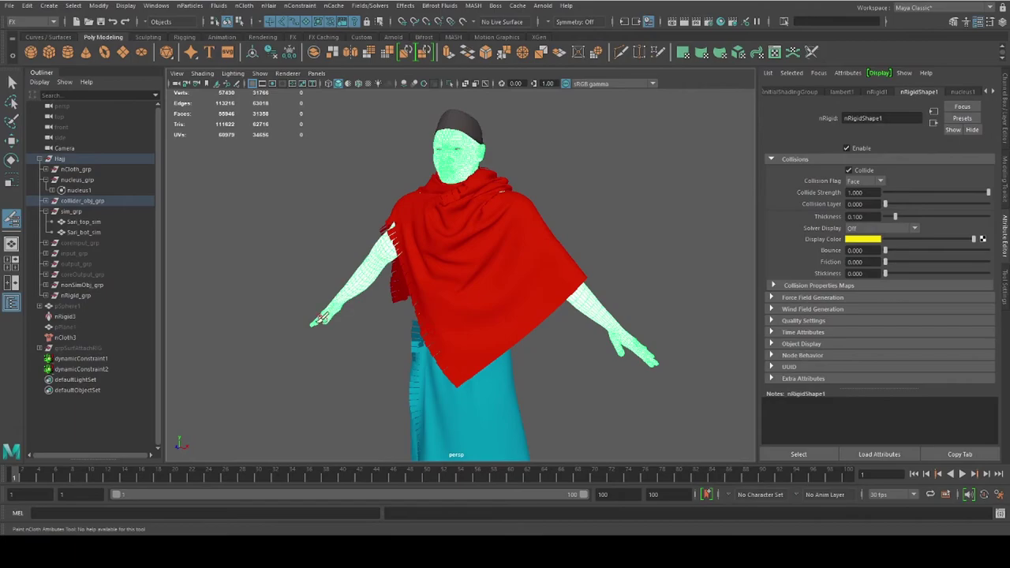
mouse_move(588, 389)
left_mouse_down("alt")
mouse_move(568, 376)
mouse_move(580, 292)
left_mouse_up("alt")
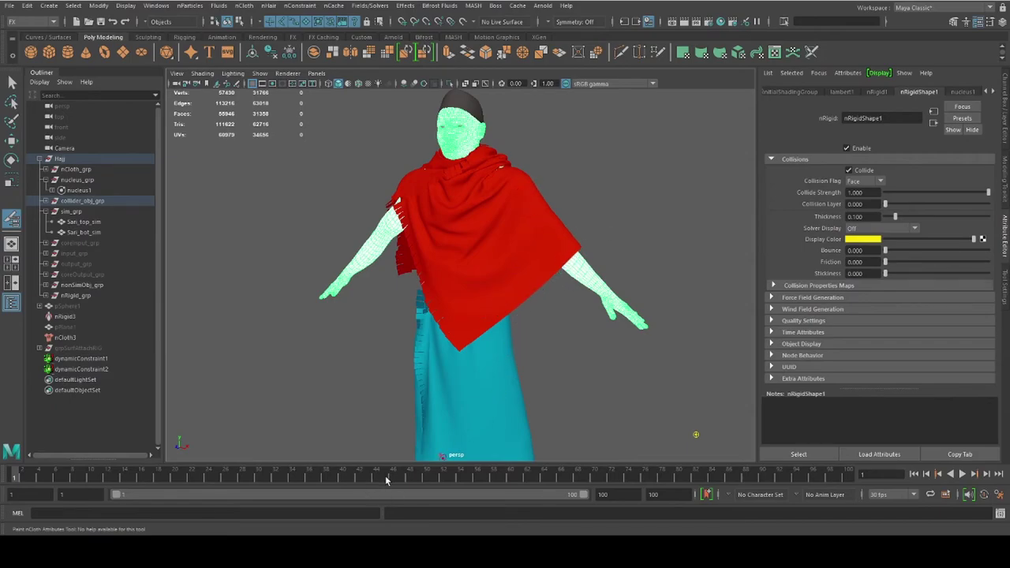
Step: Play the animation to frame 51 to examine the hand against the garments, and leave the map painting
key("alt+v")
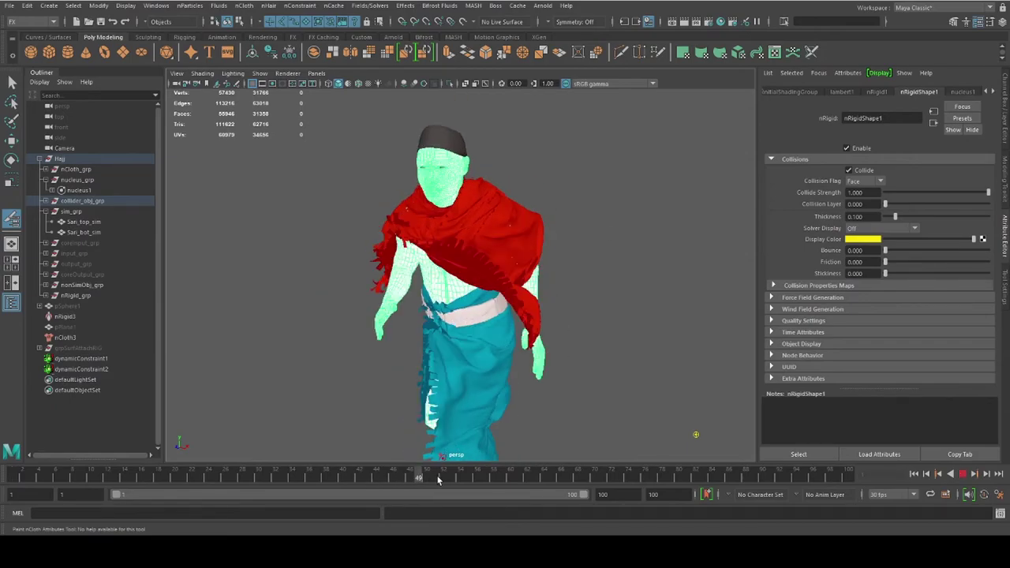
key("alt+v")
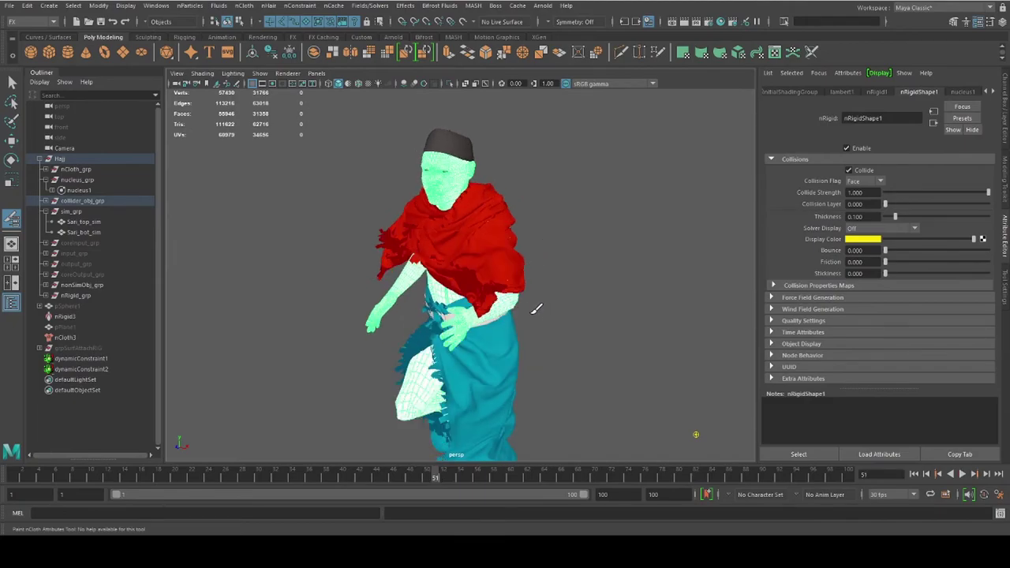
key("q")
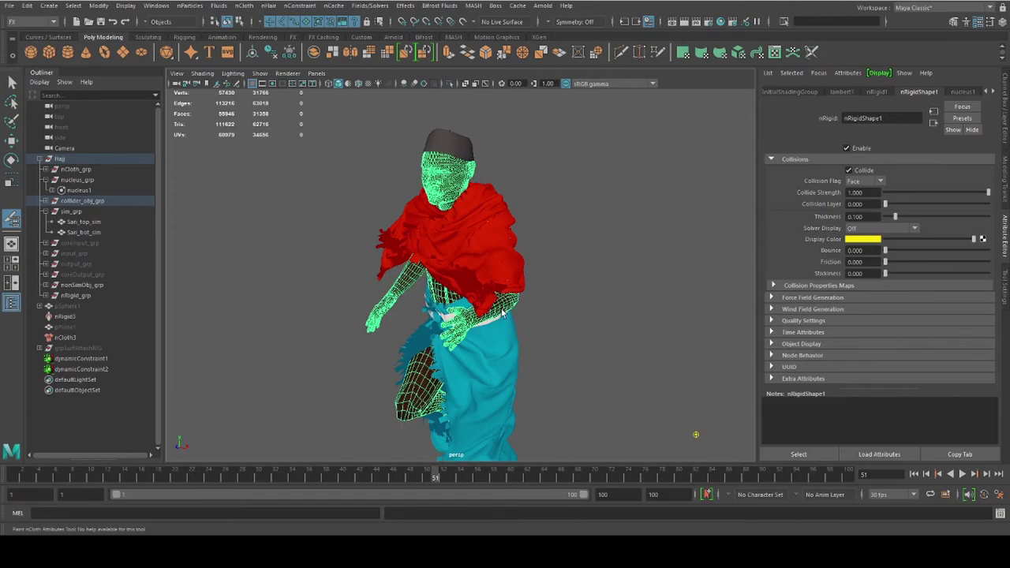
mouse_move(503, 382)
right_mouse_down("alt")
mouse_move(554, 357)
mouse_move(472, 376)
right_mouse_up("alt")
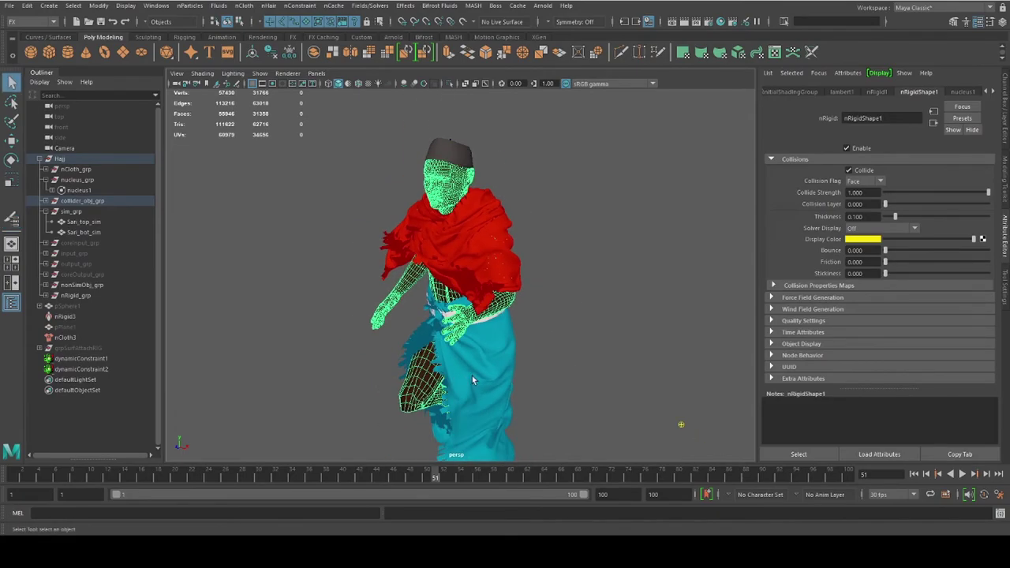
Step: Try to exclude collide pairs between the body collider's left-hand vertices and Sari_bot_sim at frame 1
left_click(913, 473)
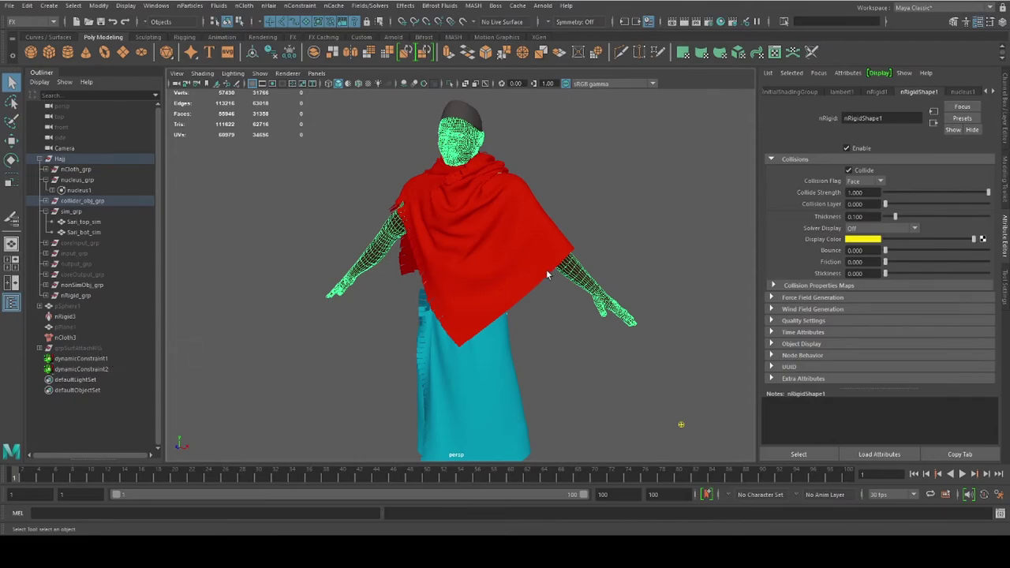
right_click(605, 295)
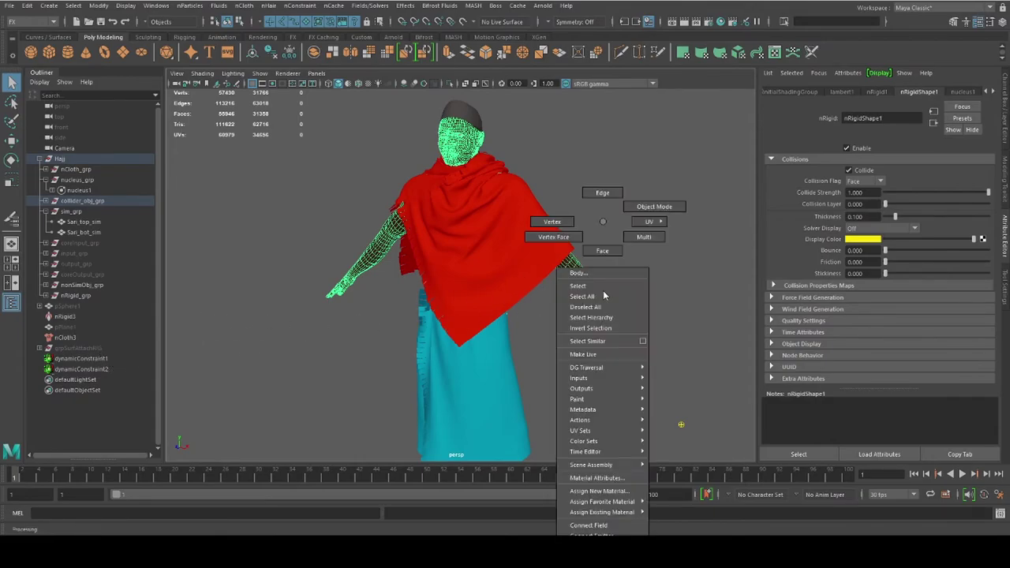
left_click(553, 222)
left_click_drag(647, 268, 580, 378)
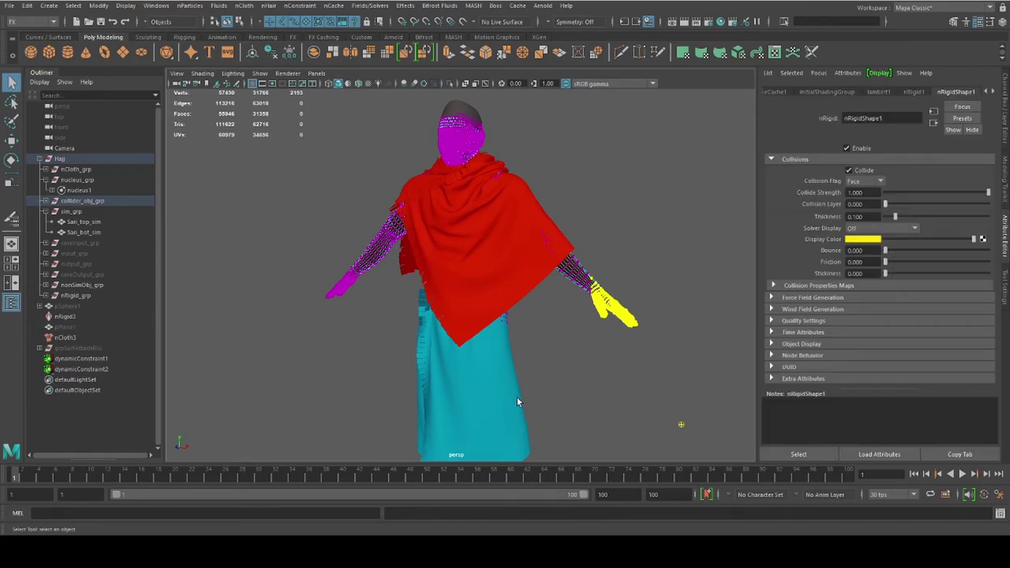
left_click(517, 402)
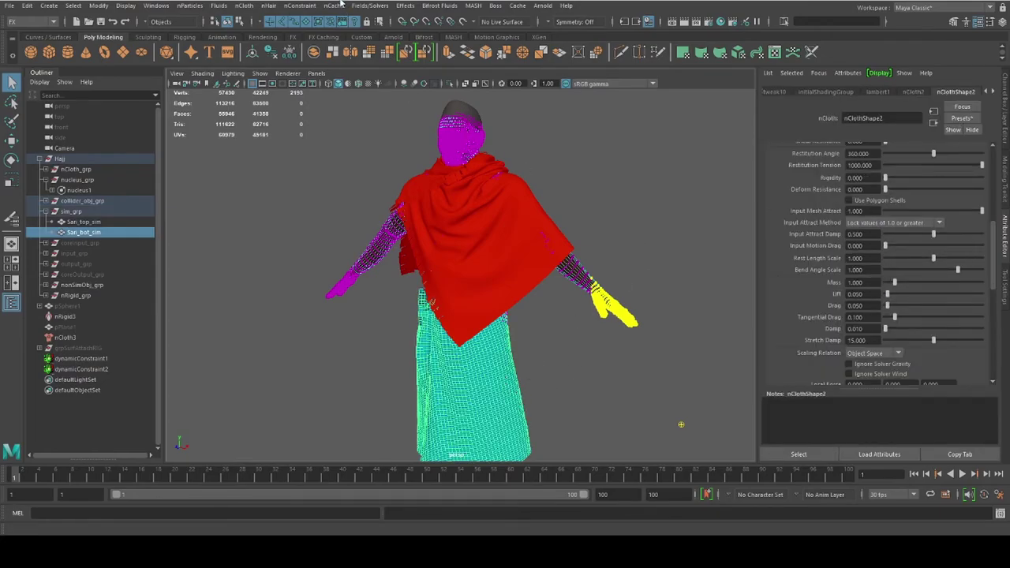
left_click(300, 5)
mouse_move(362, 259)
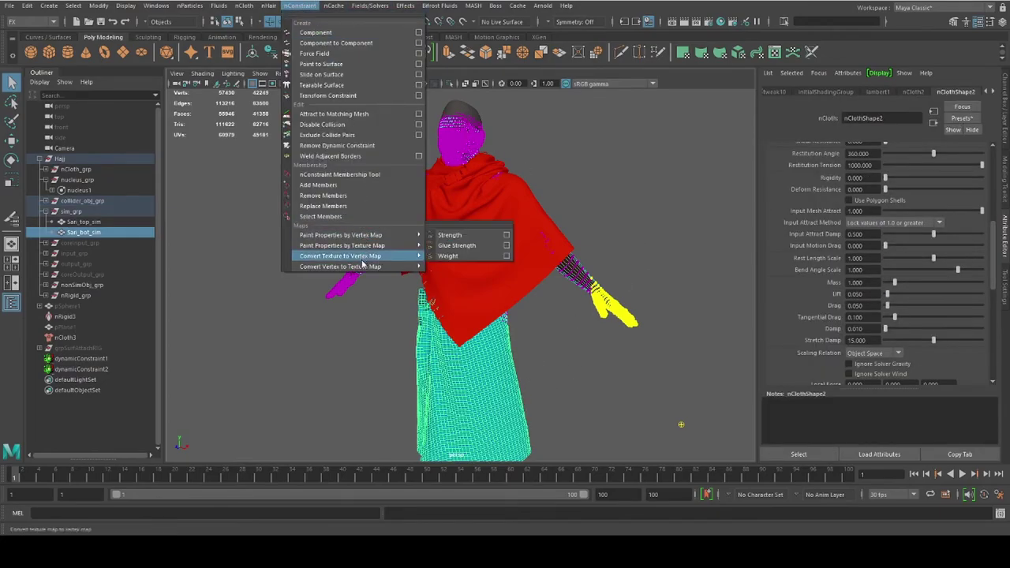
left_click(369, 139)
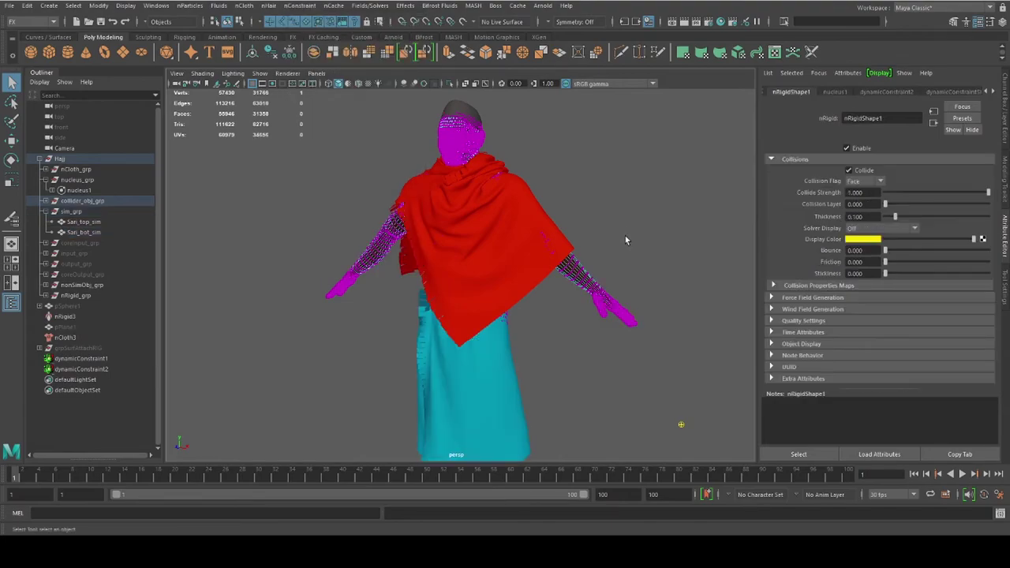
Step: Leave vertex selection on the body collider and select the members of dynamicConstraint2 to examine what it affects
right_click_drag(592, 297, 701, 190)
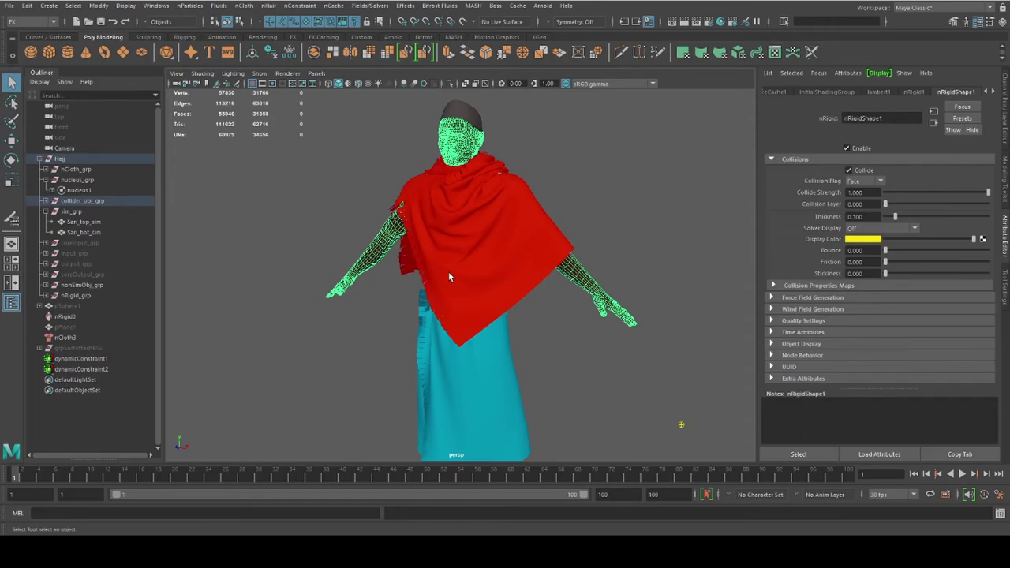
left_click(82, 368)
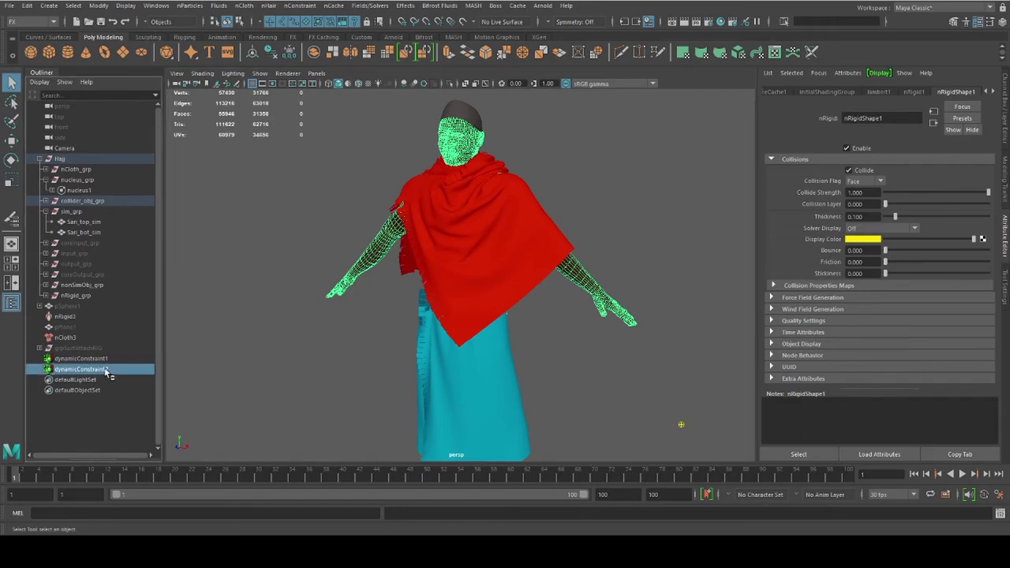
left_click(300, 5)
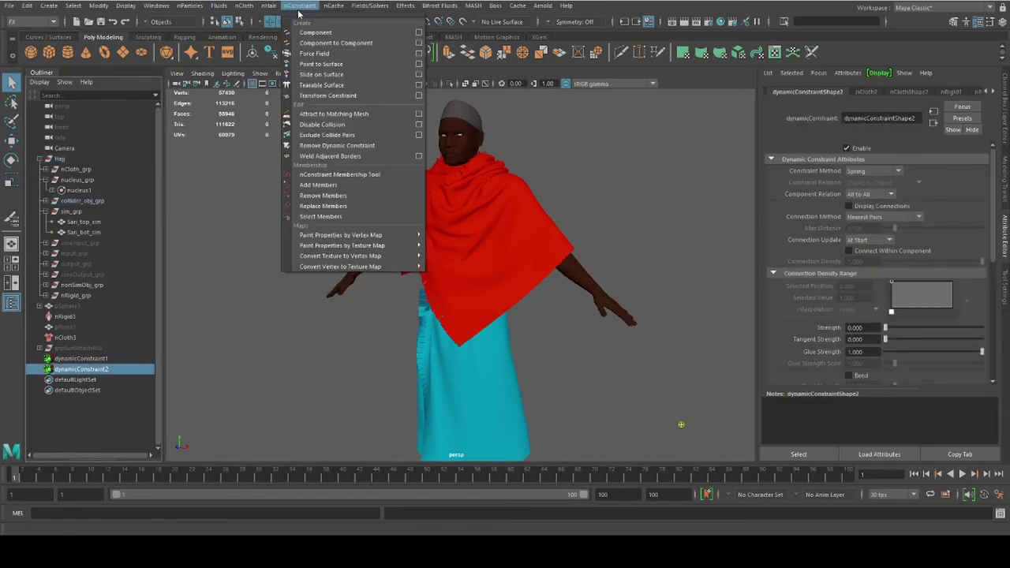
left_click(351, 217)
scroll(577, 341, "down", 3)
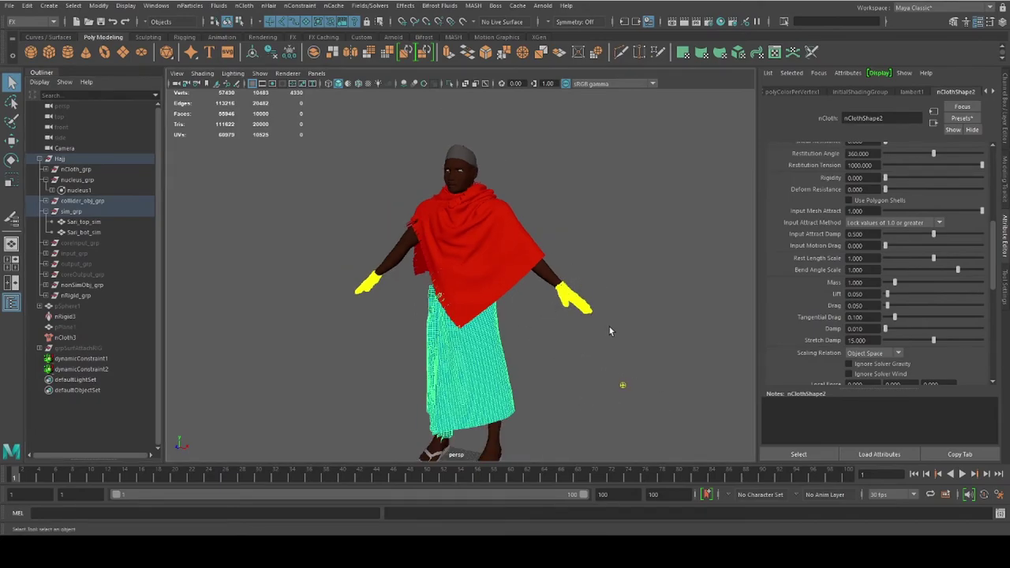
scroll(573, 333, "up", 3)
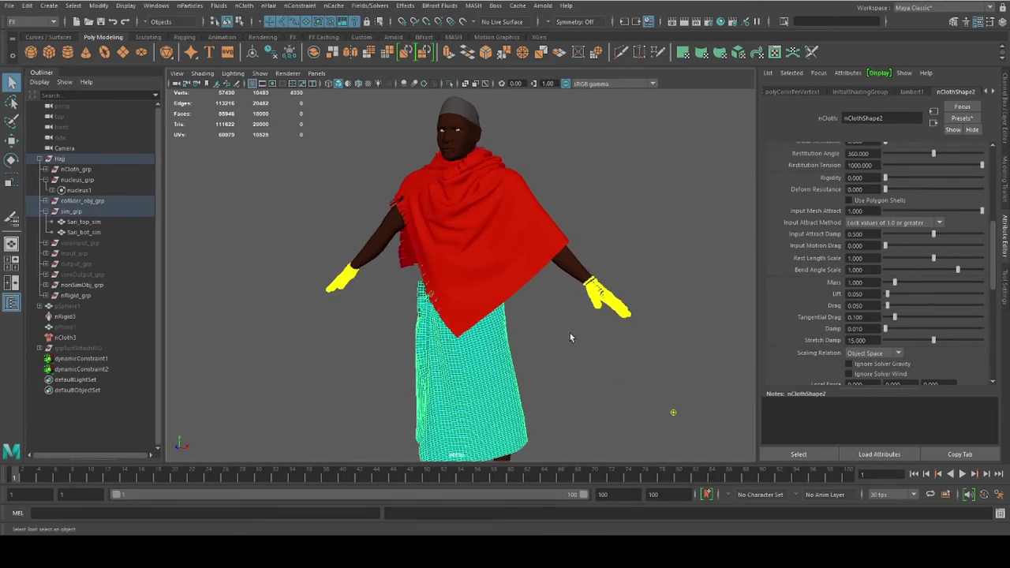
left_click(613, 256)
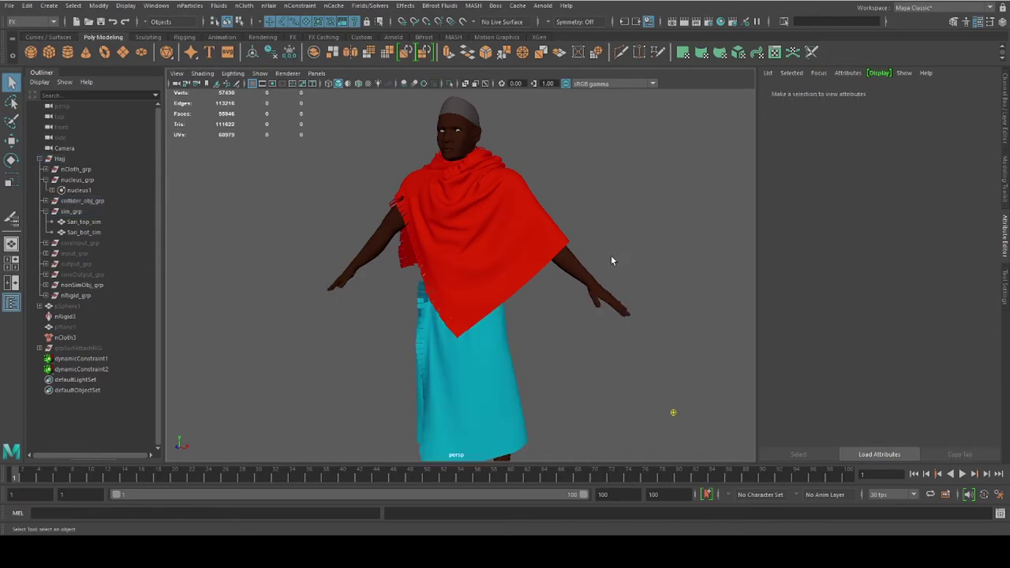
Step: Select the members of dynamicConstraint1 and examine the waist belt and Sari_bot_sim area they cover, then clear the selection
left_click(552, 239)
left_click(558, 241)
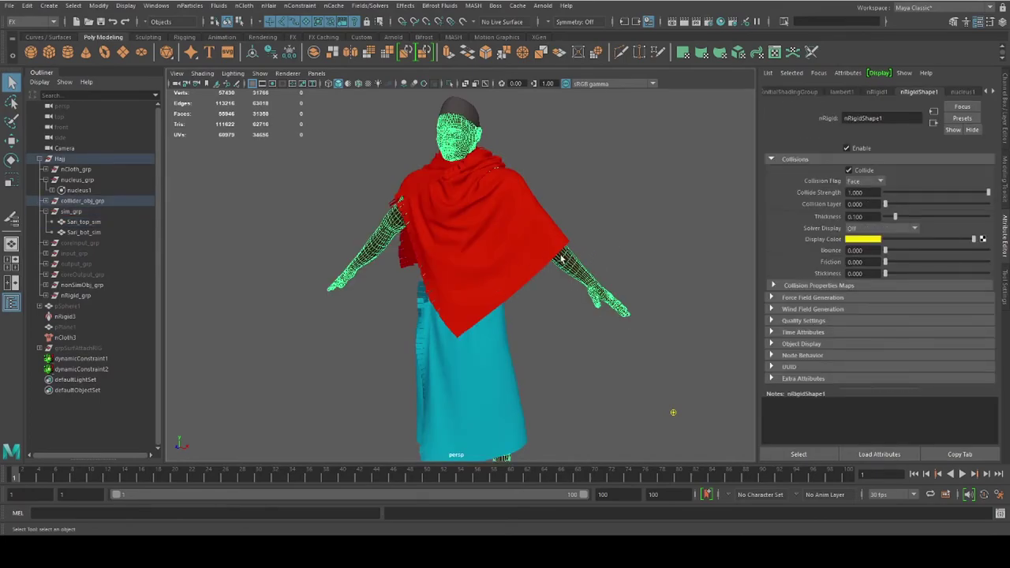
left_click(111, 359)
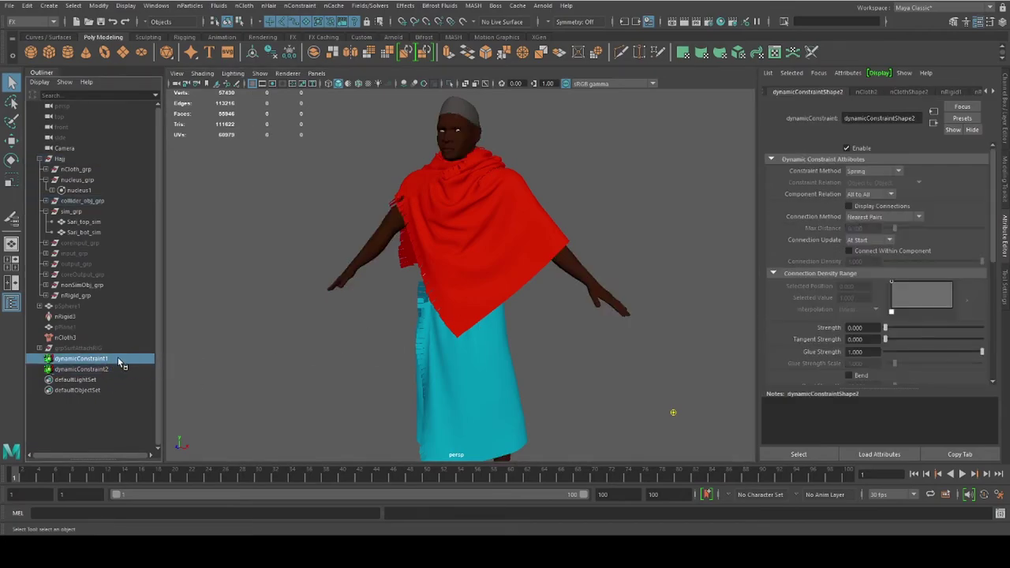
left_click_drag(343, 331, 474, 320, "alt")
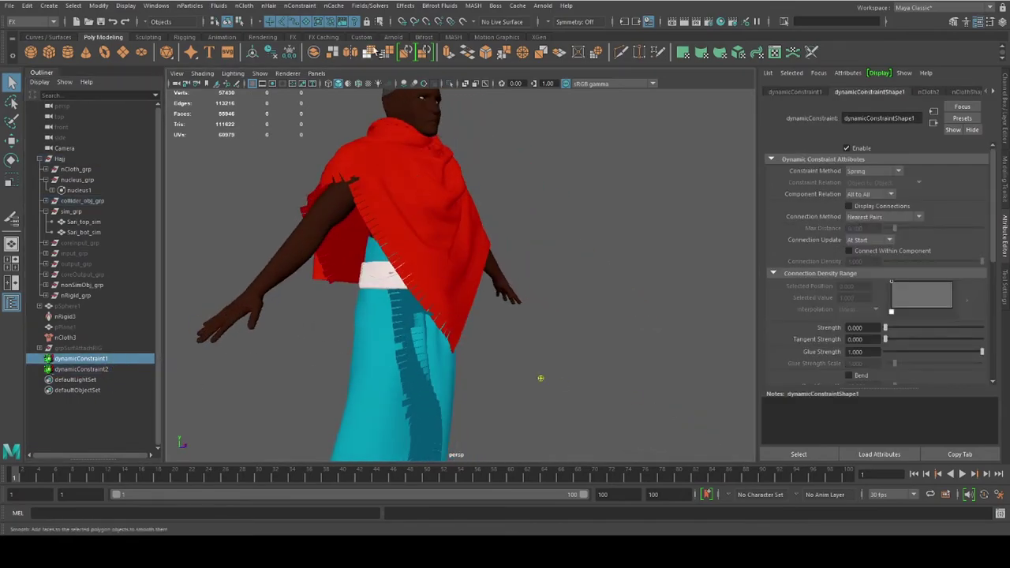
left_click(300, 5)
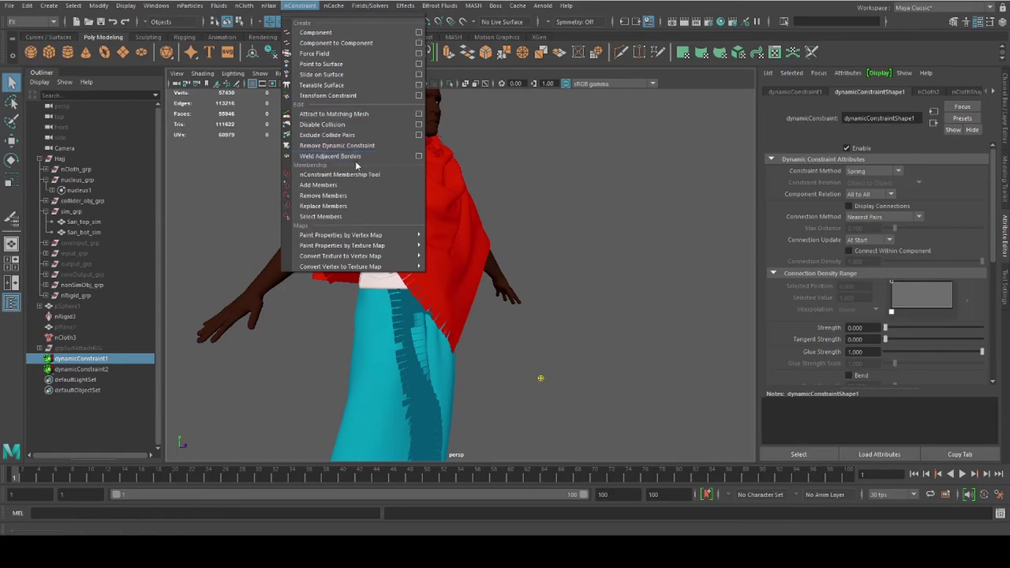
left_click(353, 216)
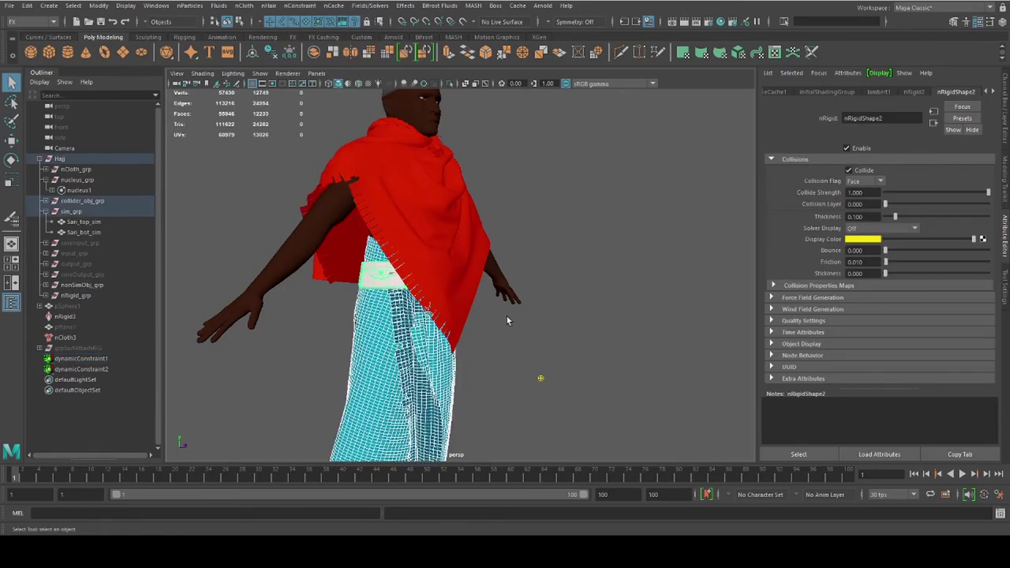
left_click_drag(507, 316, 352, 328, "alt")
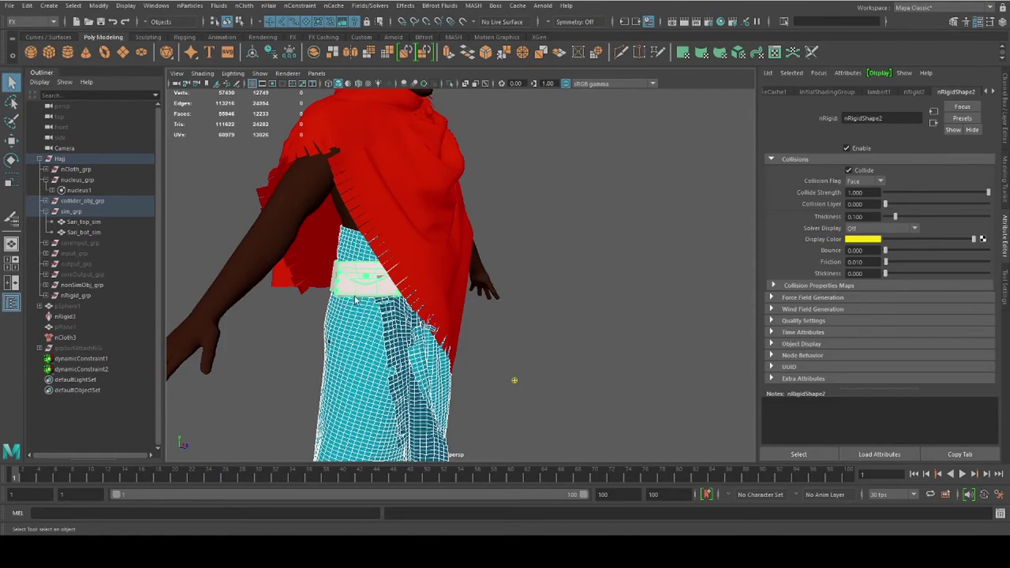
mouse_move(405, 303)
left_mouse_down("alt")
mouse_move(515, 333)
mouse_move(447, 348)
left_mouse_up("alt")
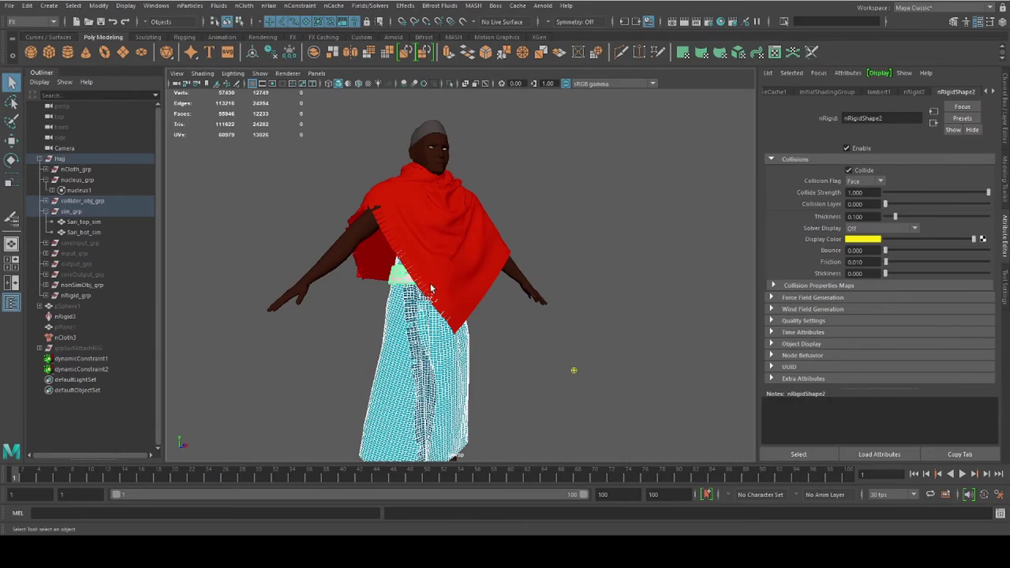
left_click(542, 342)
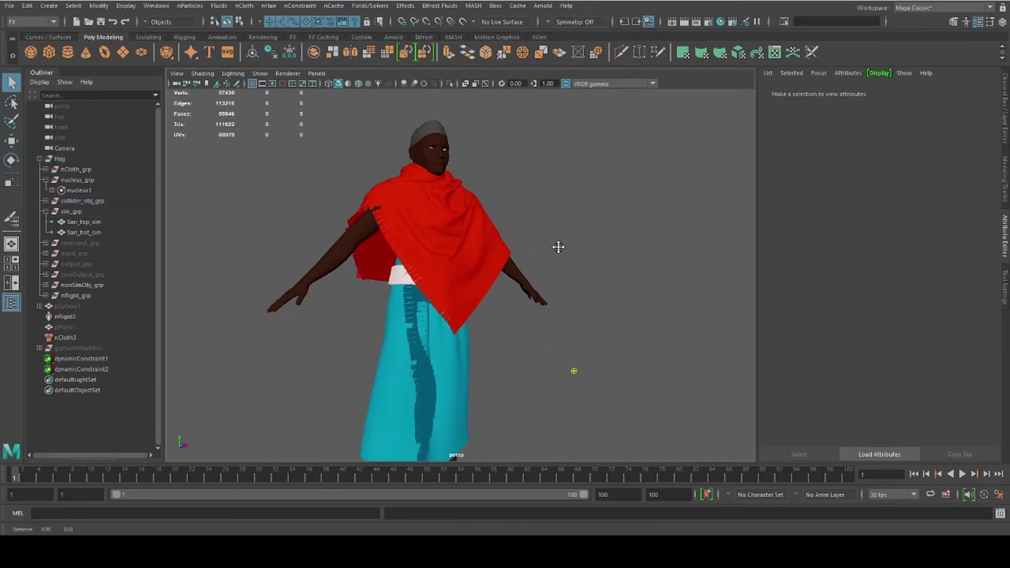
Step: Select nucleus1 and examine its solver attributes along with the character's front and side
mouse_move(558, 247)
right_mouse_down("alt")
mouse_move(561, 277)
mouse_move(546, 280)
right_mouse_up("alt")
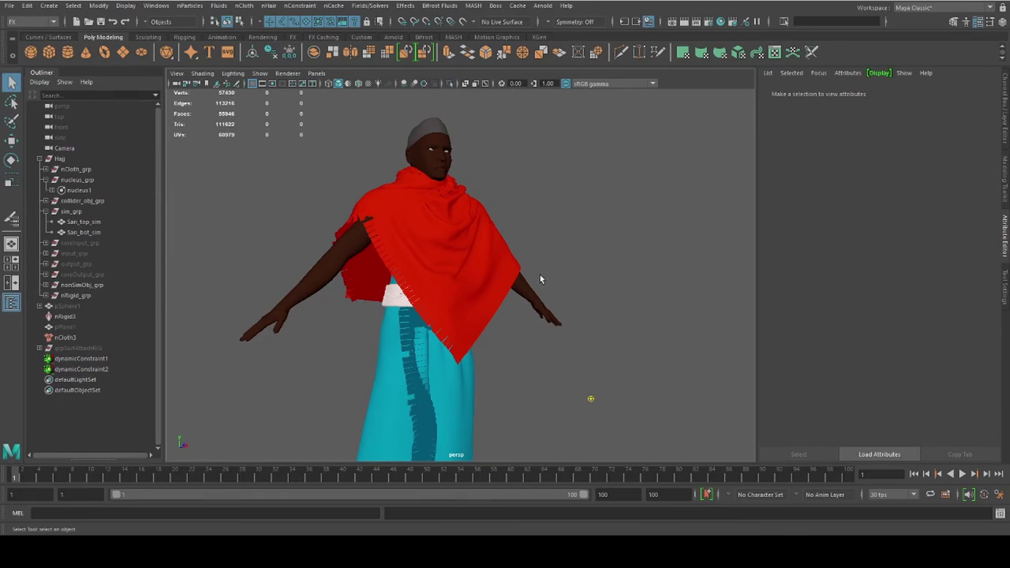
mouse_move(560, 315)
right_mouse_down("alt")
mouse_move(508, 332)
mouse_move(483, 377)
mouse_move(419, 431)
right_mouse_up("alt")
mouse_move(438, 371)
left_mouse_down("alt")
mouse_move(518, 331)
mouse_move(503, 331)
mouse_move(514, 317)
left_mouse_up("alt")
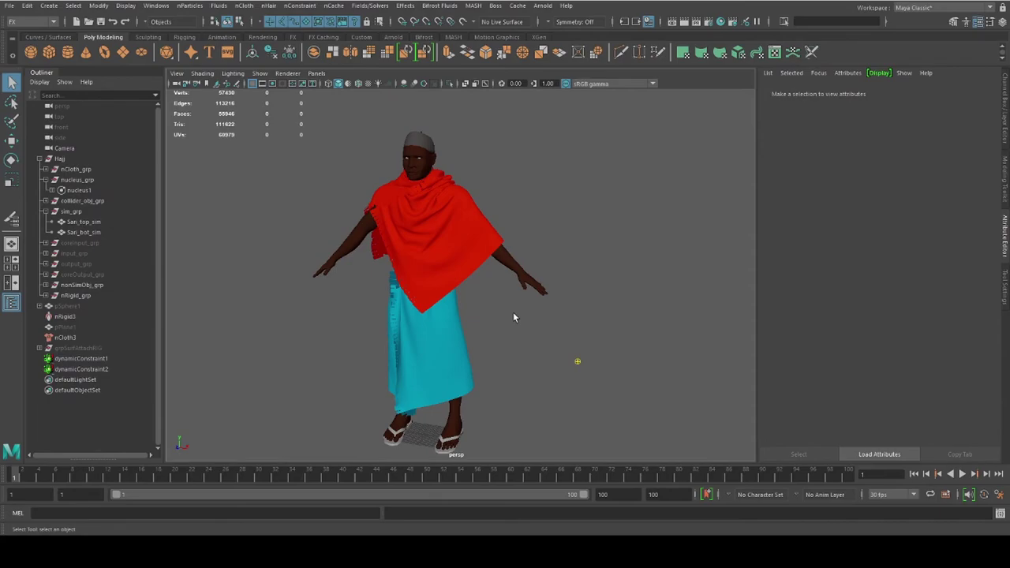
left_click(94, 192)
left_click_drag(586, 296, 547, 256, "alt")
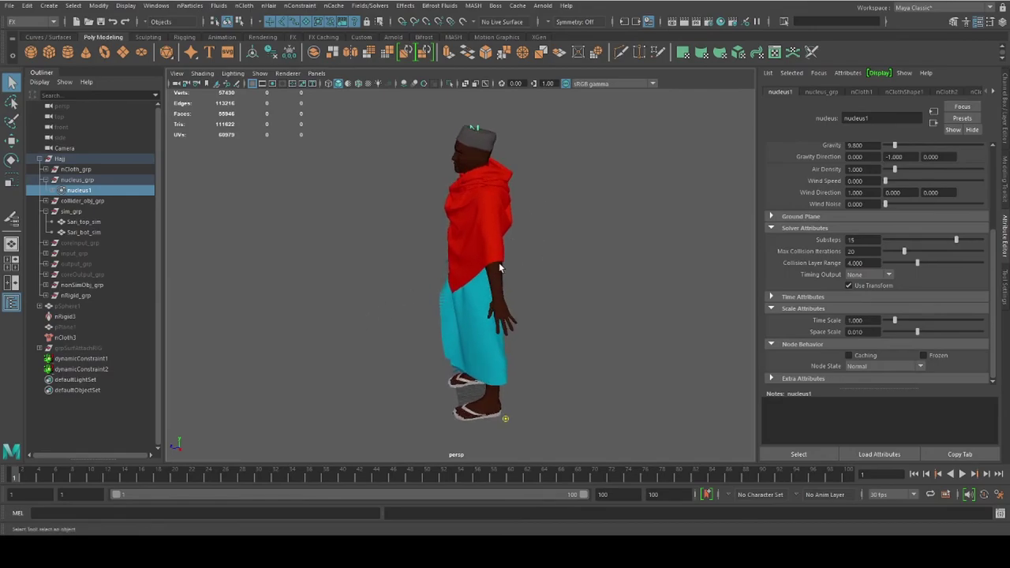
left_click_drag(541, 208, 522, 190, "alt")
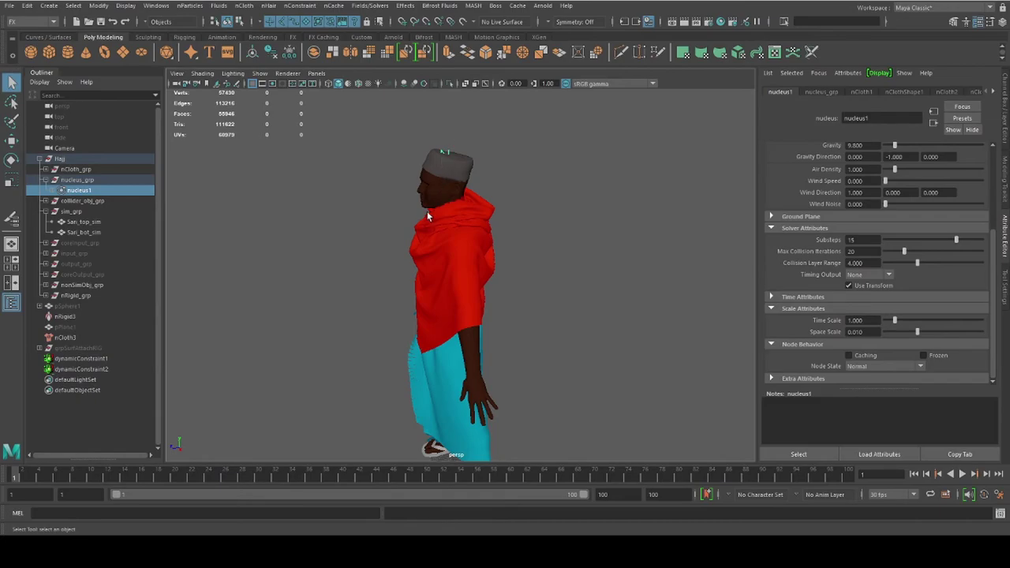
Step: Isolate the body collider and select a single face on the crown of the head
left_click(442, 195)
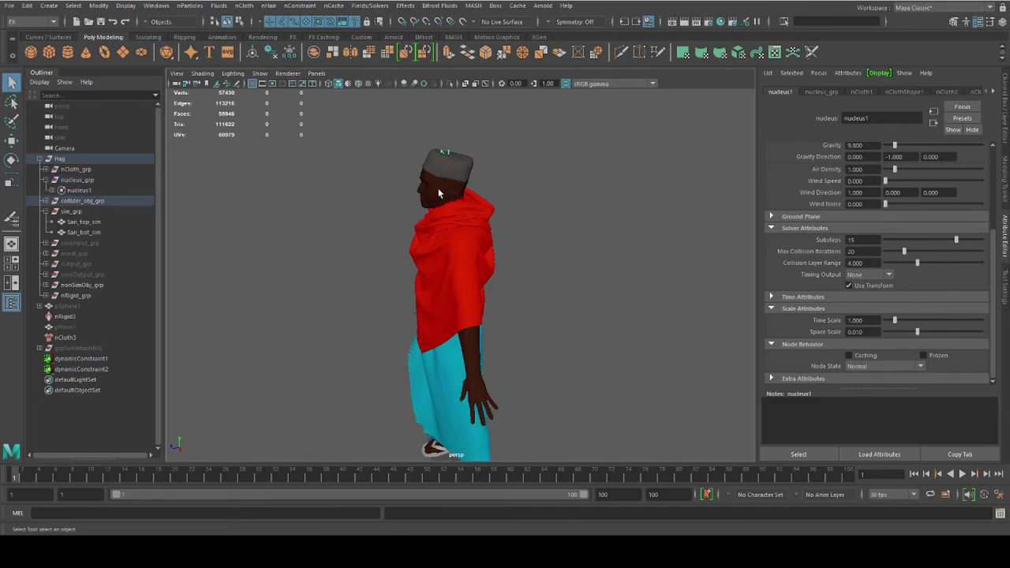
left_click(449, 83)
scroll(442, 161, "up", 5)
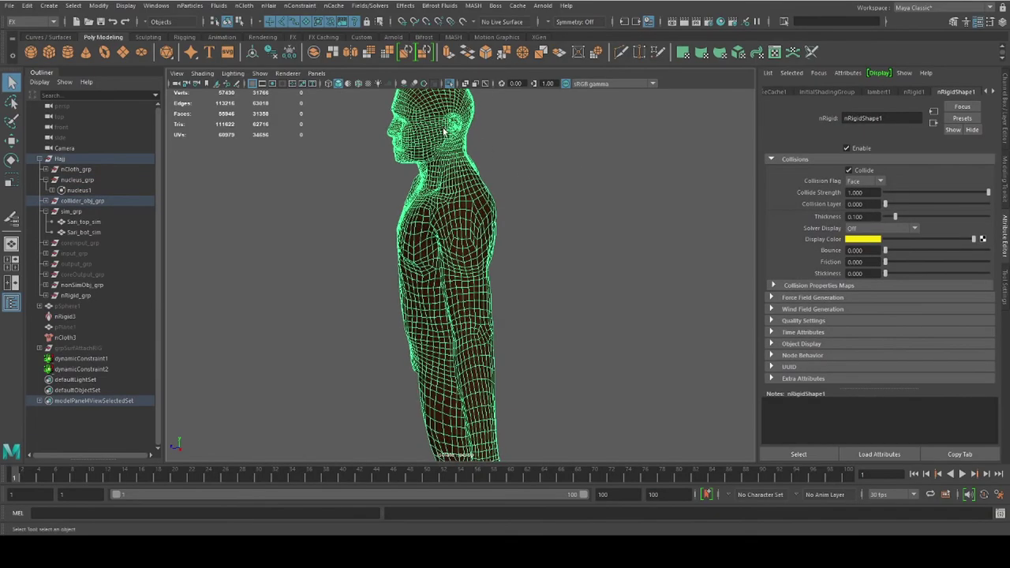
left_click_drag(442, 162, 514, 198, "alt")
scroll(528, 242, "up", 3)
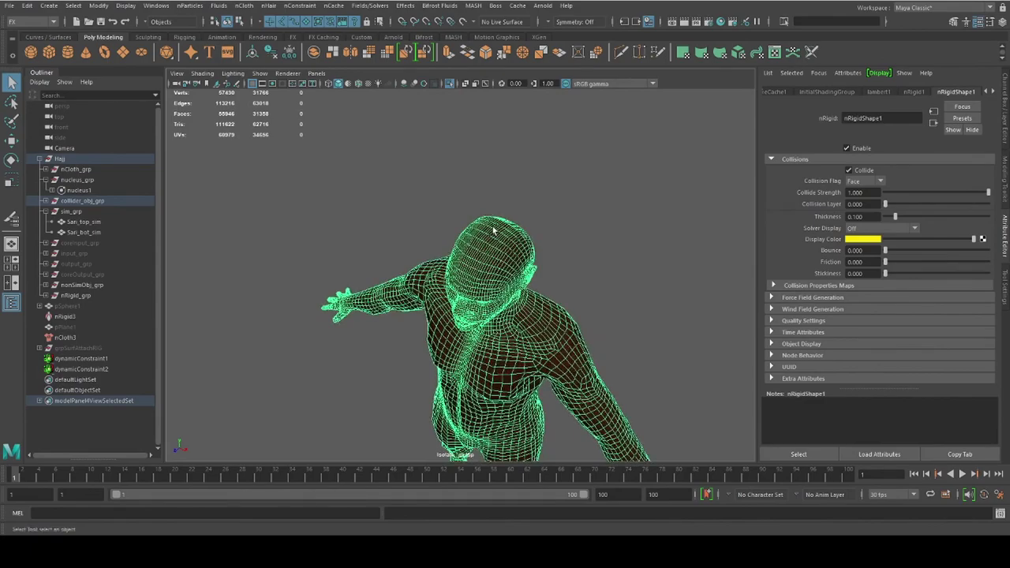
right_click(491, 230)
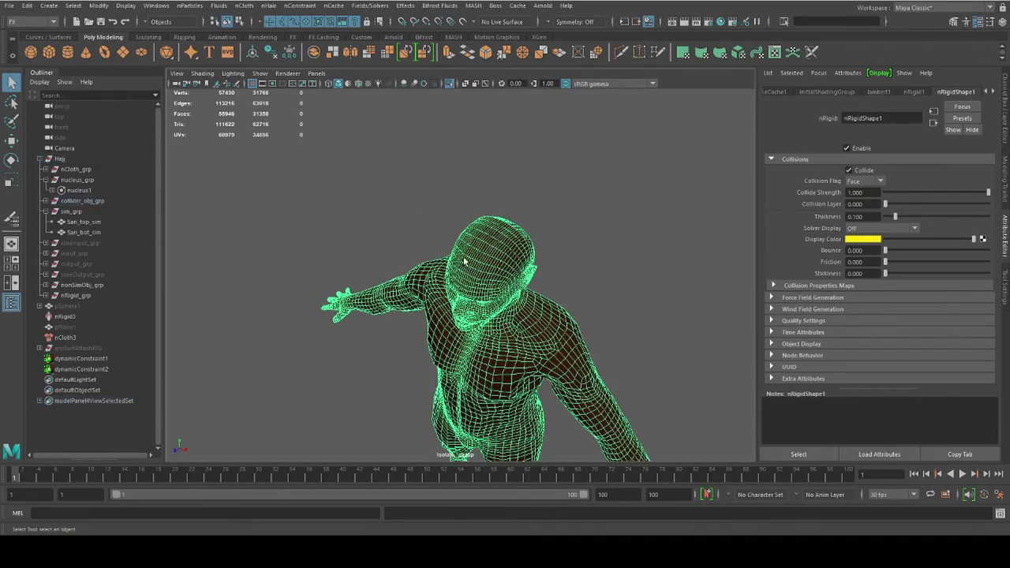
key("Up")
scroll(552, 251, "up", 3)
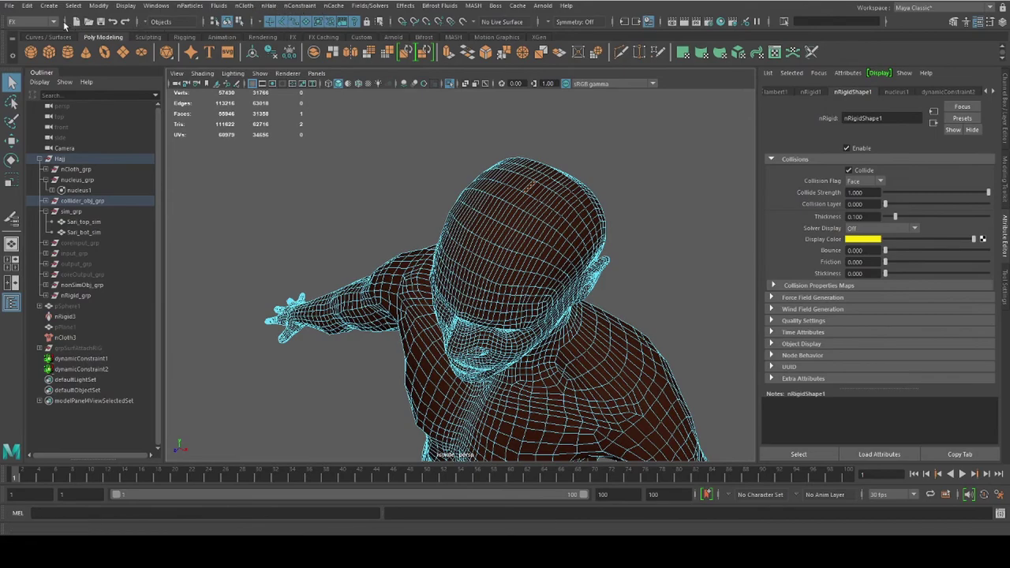
Step: Switch to the Animation toolset and find the muscle rigging Surface Attach command for the selected head face
left_click(32, 21)
left_click(46, 58)
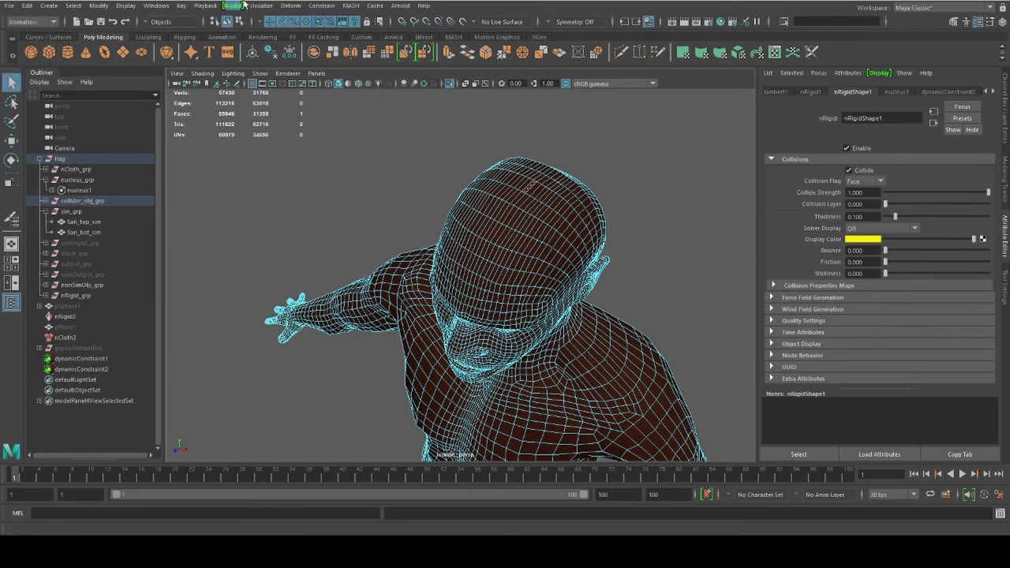
left_click(290, 7)
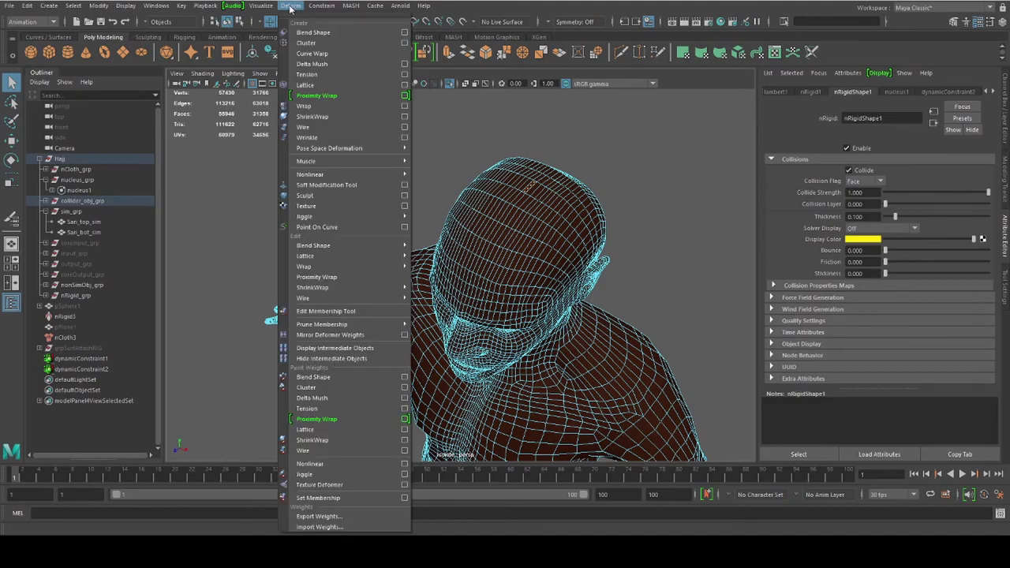
mouse_move(338, 162)
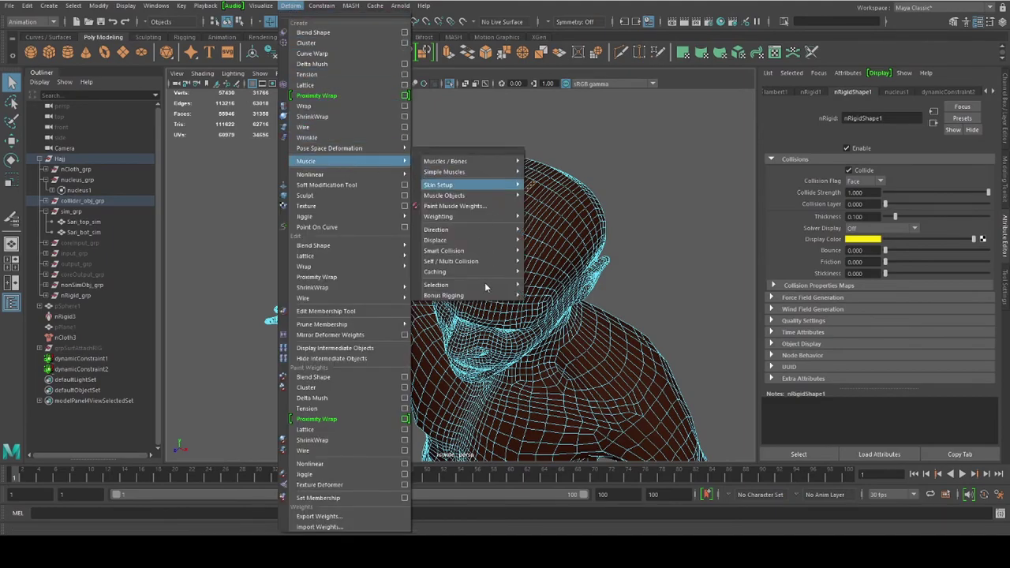
mouse_move(479, 298)
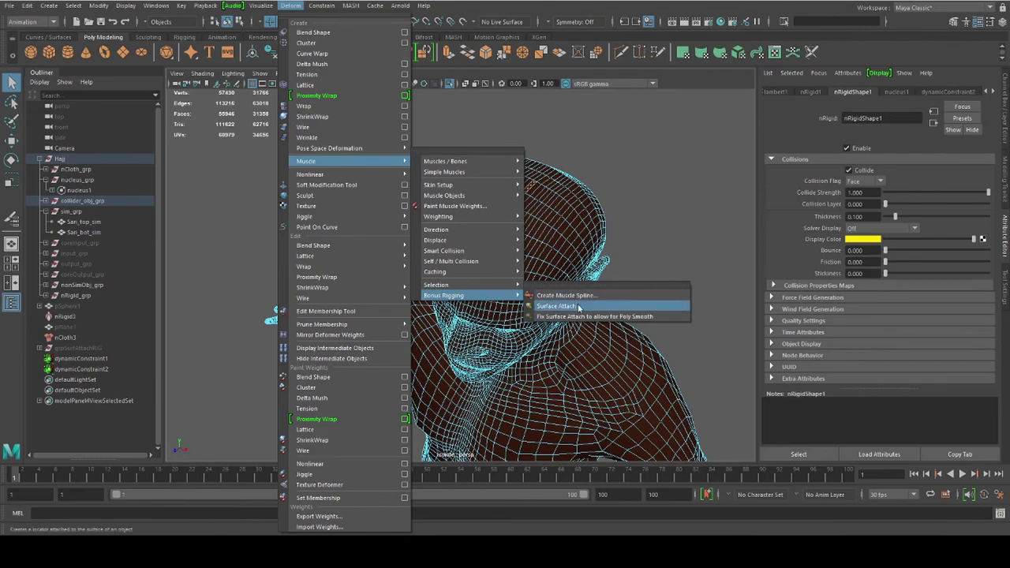
left_click(579, 307)
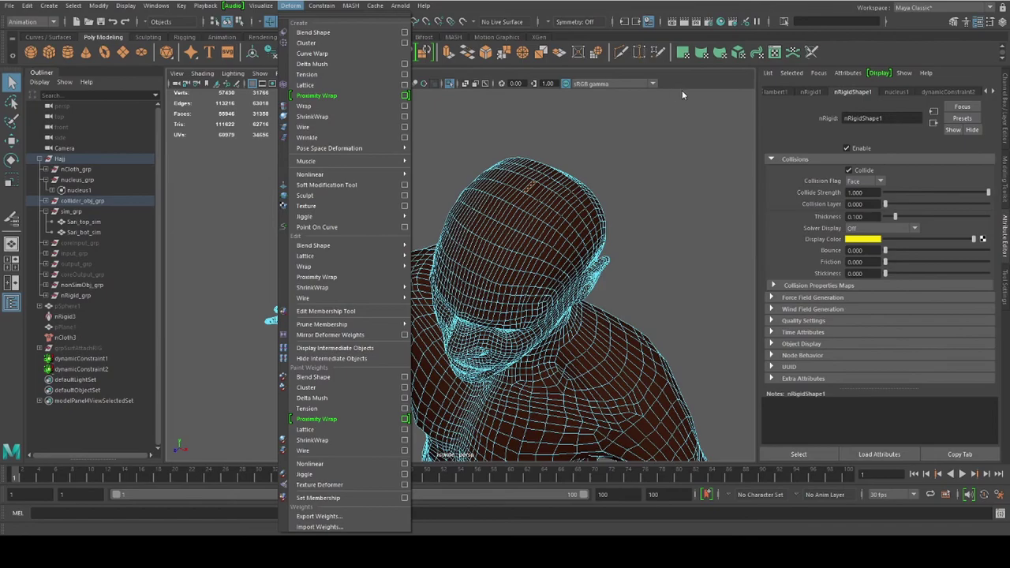
Step: Unhide grpSurfAttachRIG, check its locator in isolation, and restore the full scene display
left_click(79, 348)
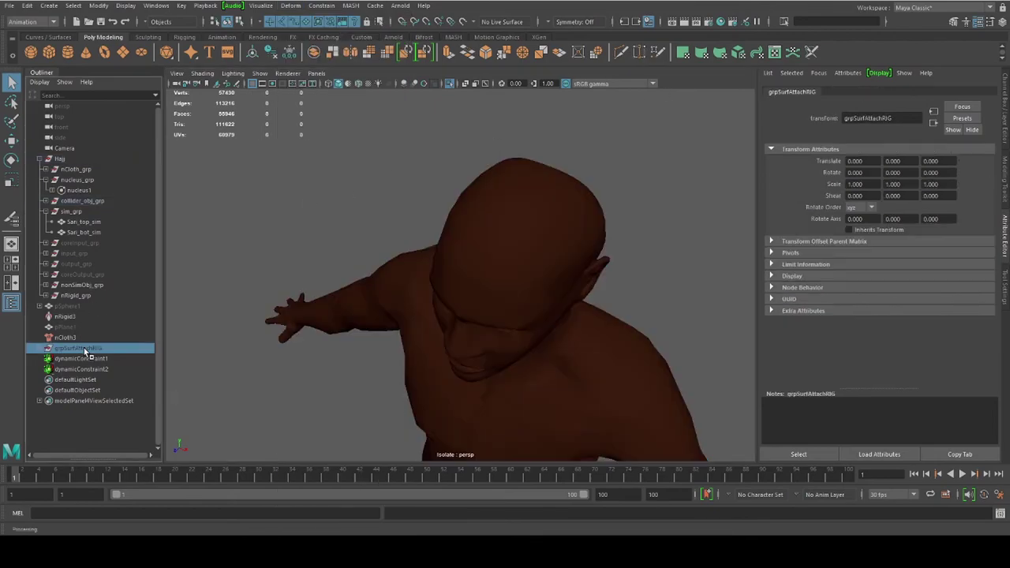
left_click(450, 84)
left_click(450, 84)
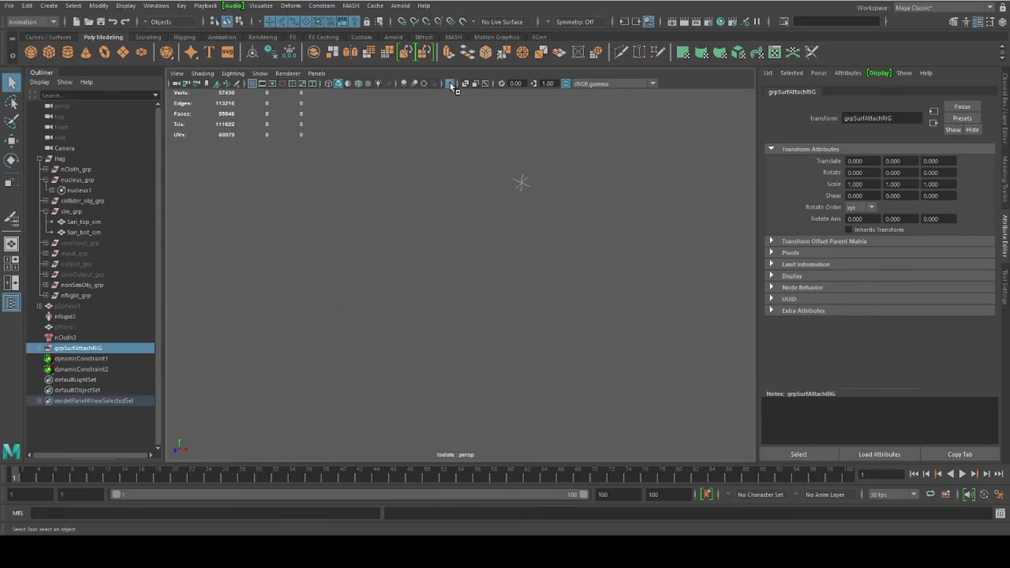
left_click(450, 84)
Step: Hide the Kopiah_8 cap to expose the locator on the head, and select pSphere1
left_click(577, 161)
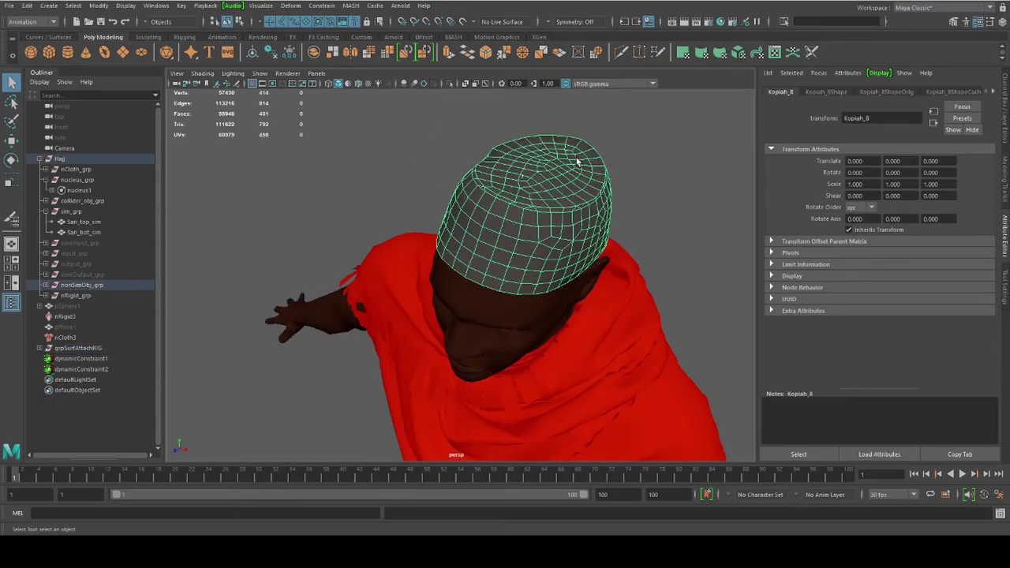
key("f")
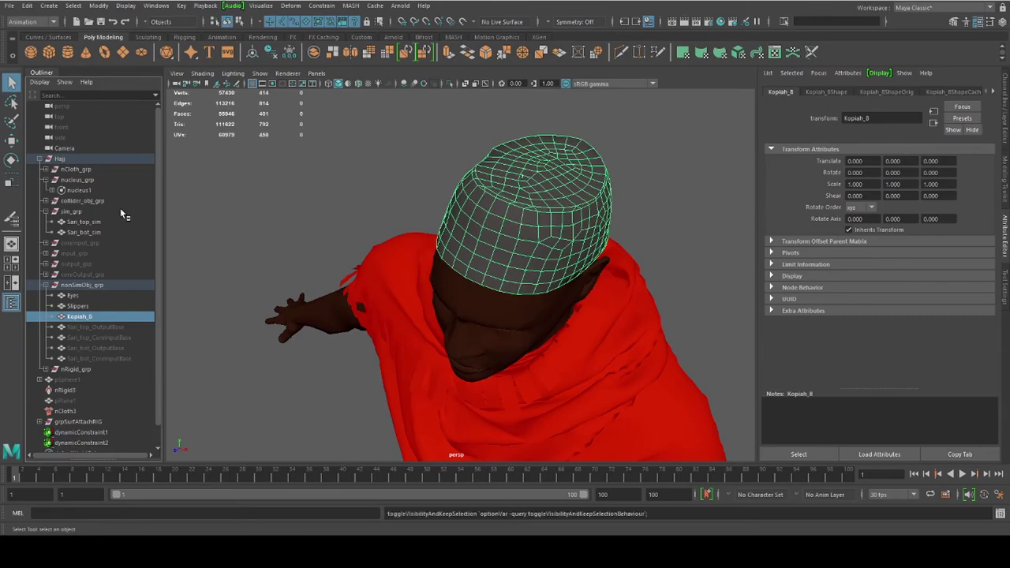
key("h")
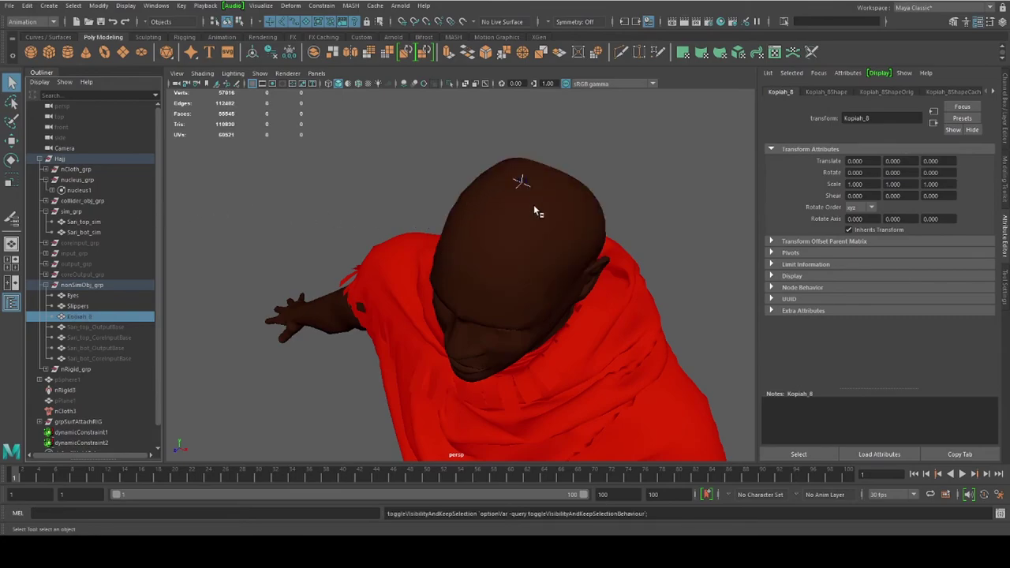
left_click_drag(533, 205, 537, 150, "alt")
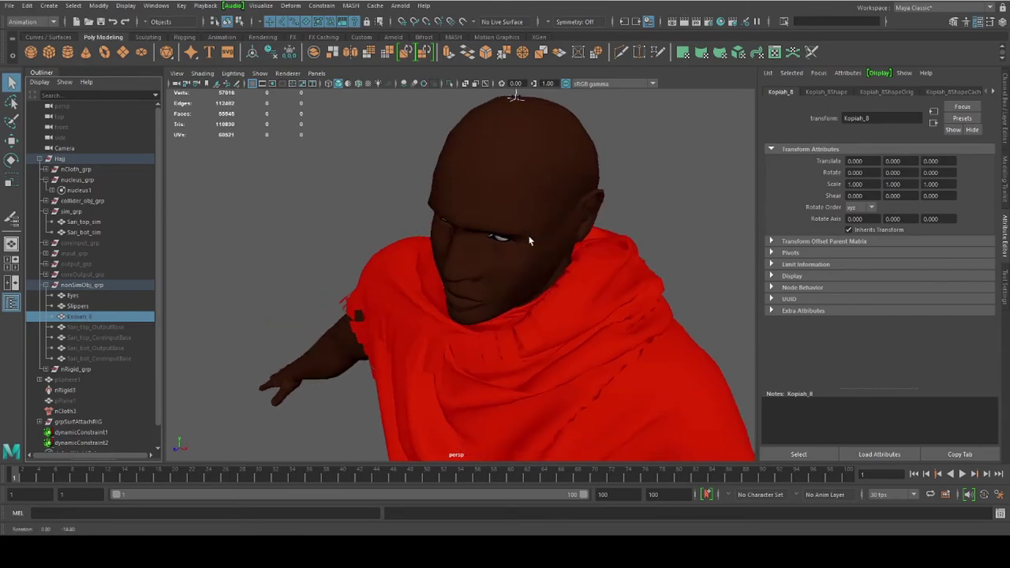
left_click(79, 383)
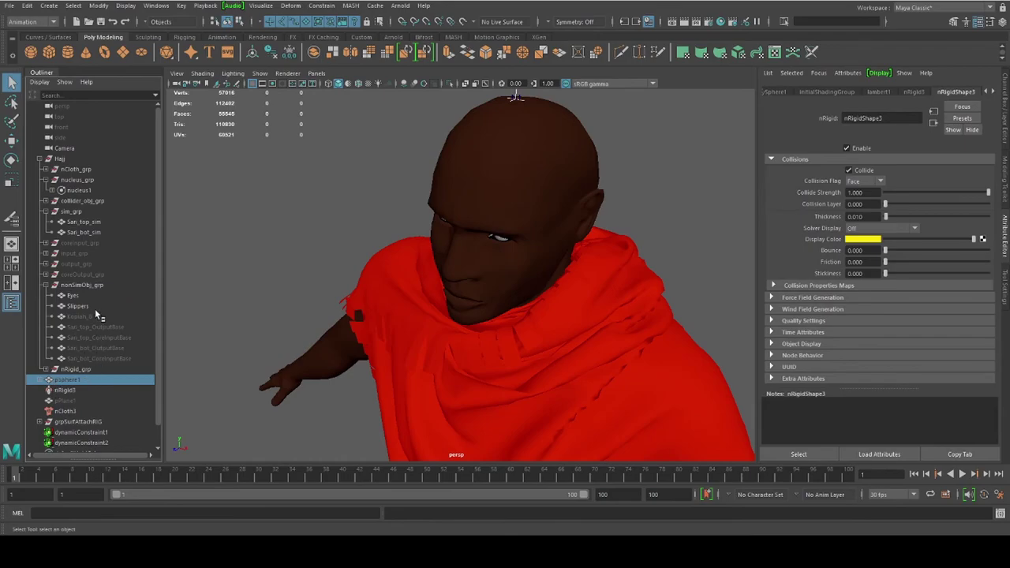
Step: Expand the nucleus1 node and select its point constraint to review the constraint's attributes
left_click(55, 191)
left_click(103, 202)
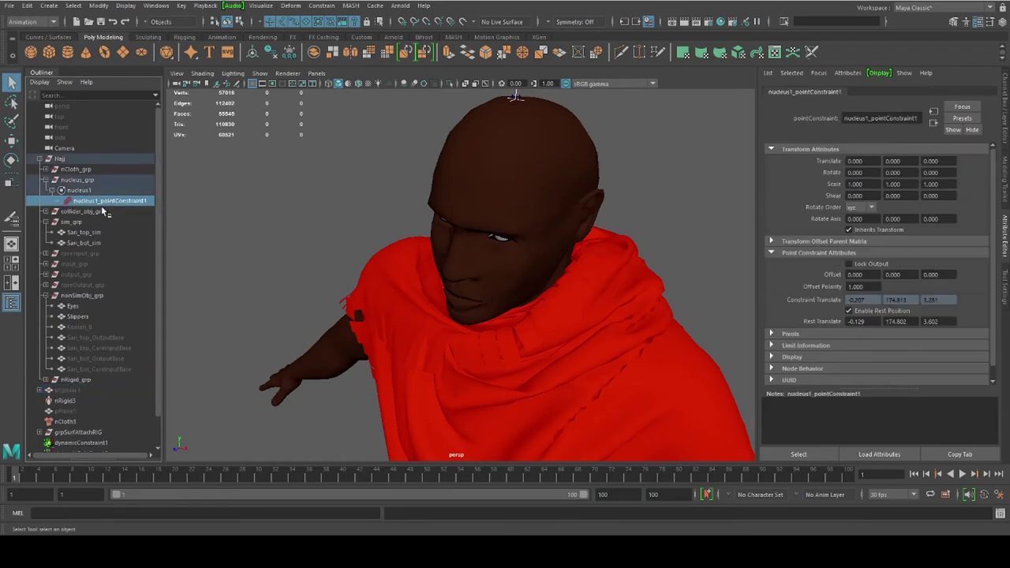
left_click_drag(537, 106, 534, 146, "alt")
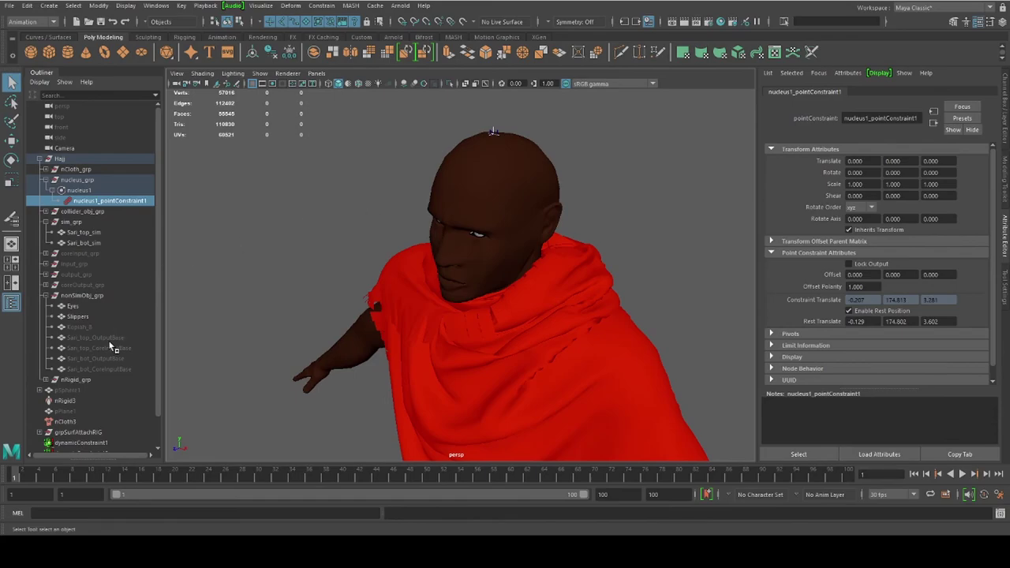
Step: Hide grpSurfAttachRIG, unhide the Kopiah_8 cap, and clear the selection with the whole character in view
left_click_drag(158, 356, 158, 385)
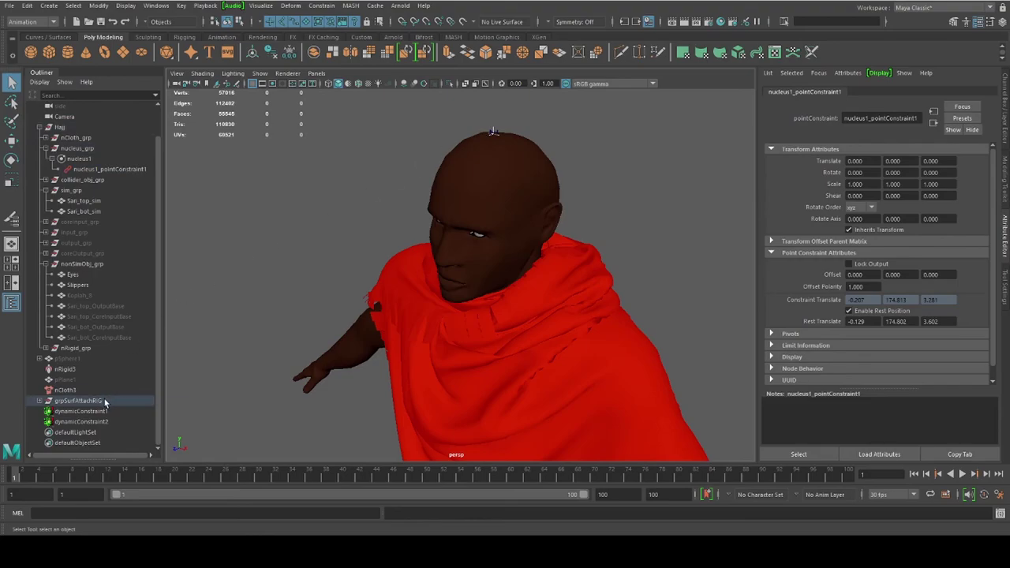
left_click(79, 401)
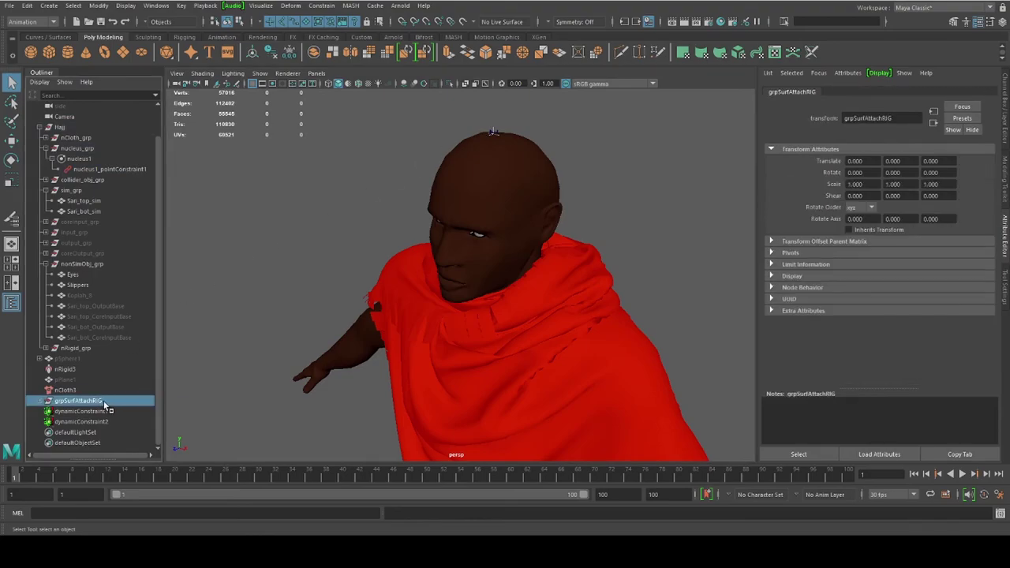
key("h")
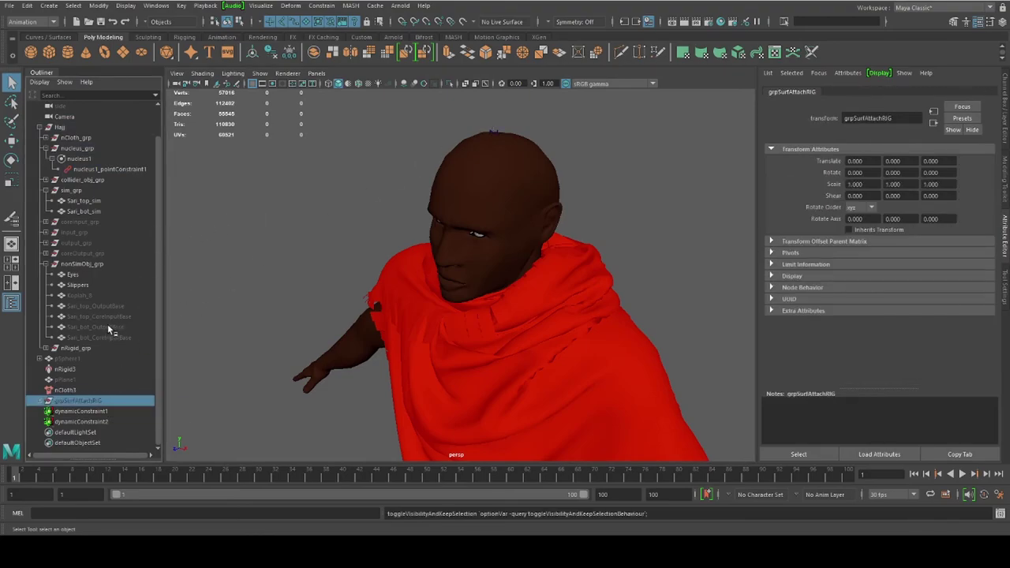
left_click(100, 295)
key("h")
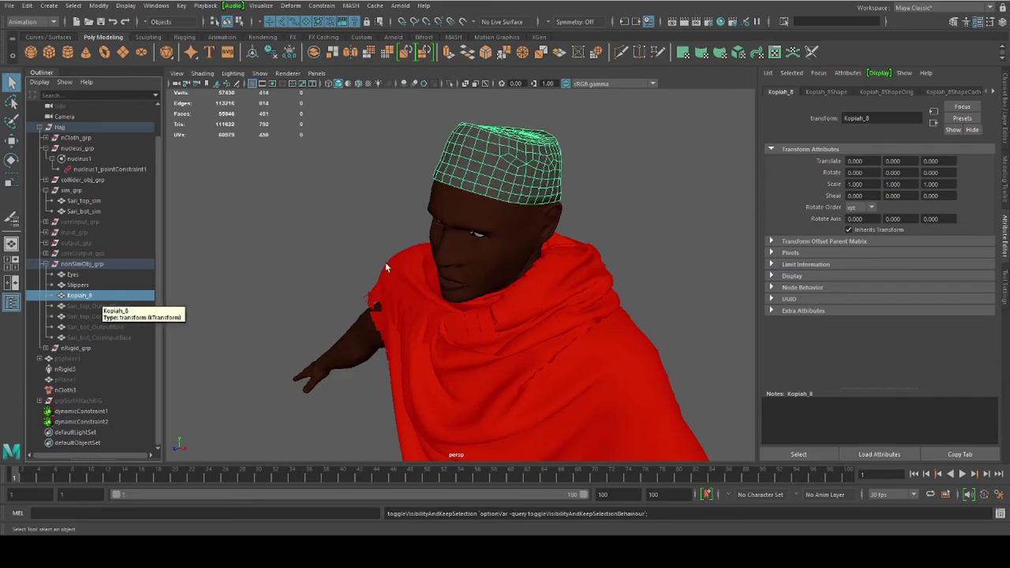
scroll(603, 265, "down", 5)
left_click_drag(602, 265, 643, 293, "alt")
left_click(617, 365)
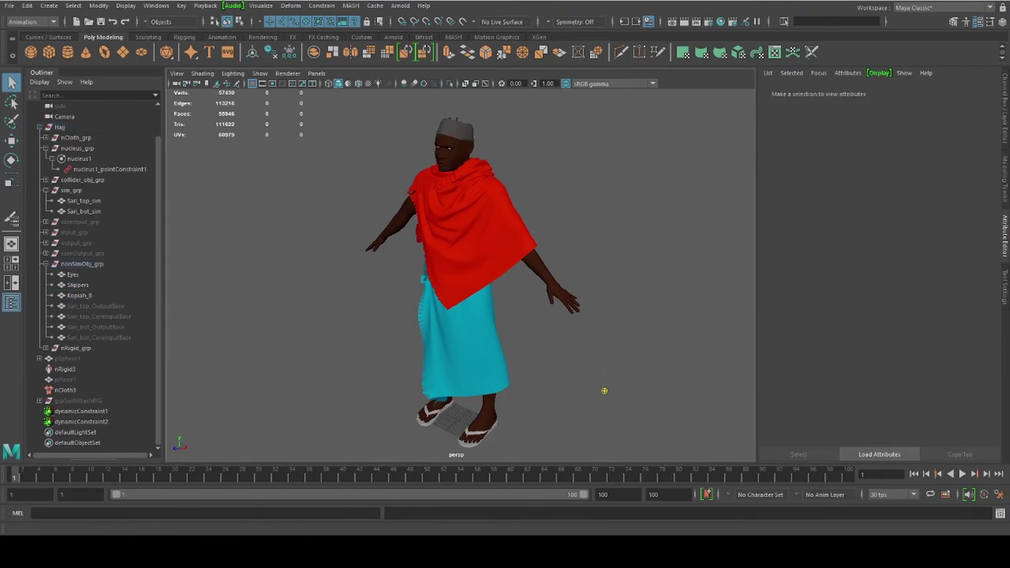
Step: Switch to the playblast player, load the v09_SelfTrap_HighRes sequence from the Sim_playblast folder, and play it
left_click(415, 501)
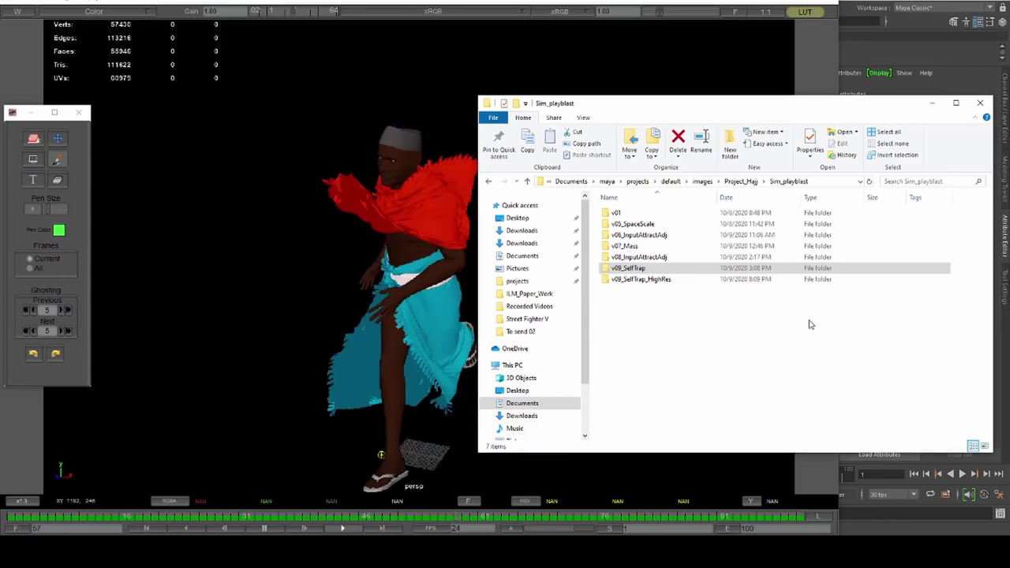
left_click_drag(663, 282, 604, 373)
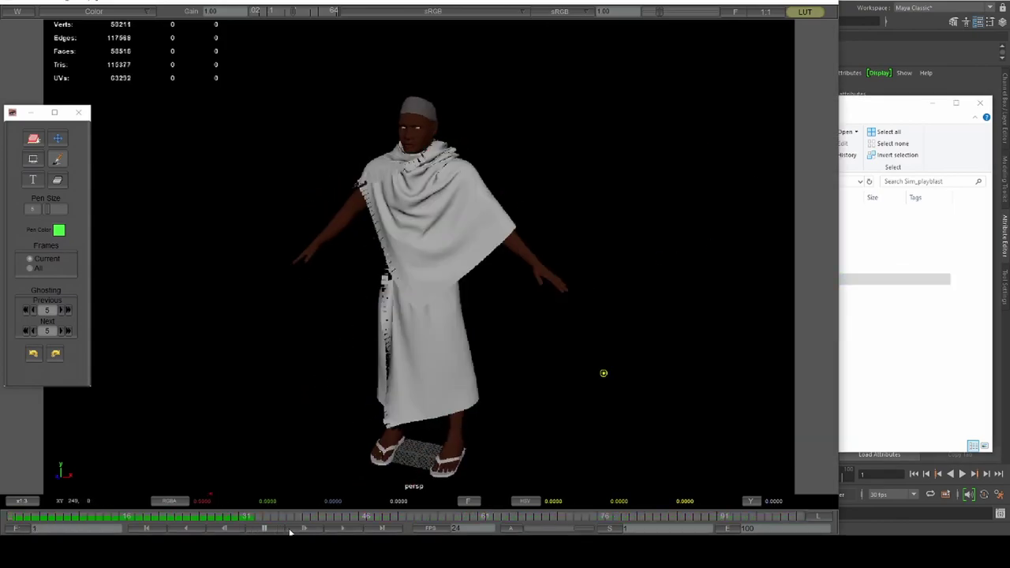
left_click(339, 528)
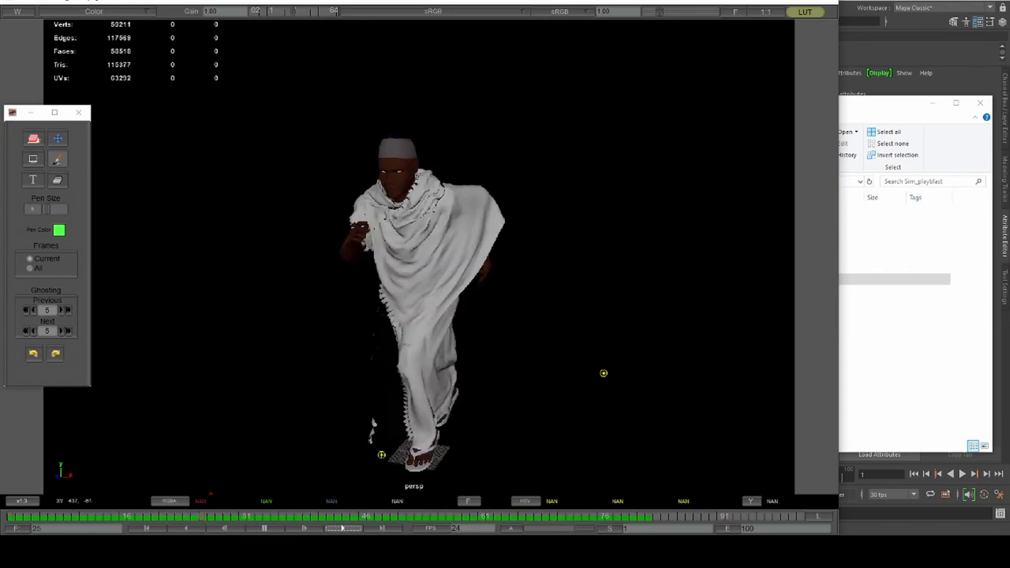